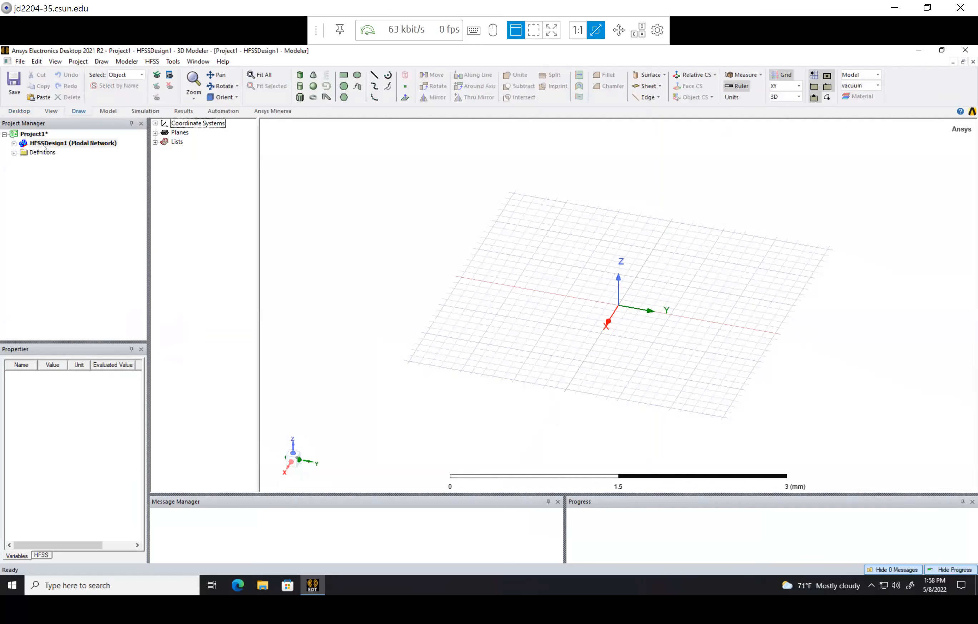
- Change the solution type of HFSSDesign1 to the Terminal option, keeping HFSS network analysis
click(72, 145)
click(14, 143)
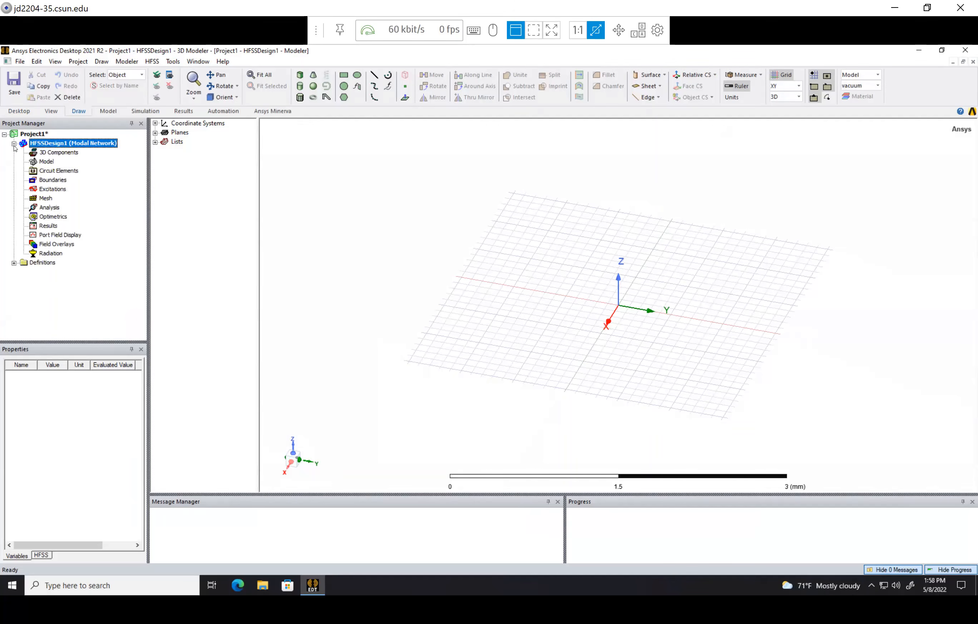
click(152, 62)
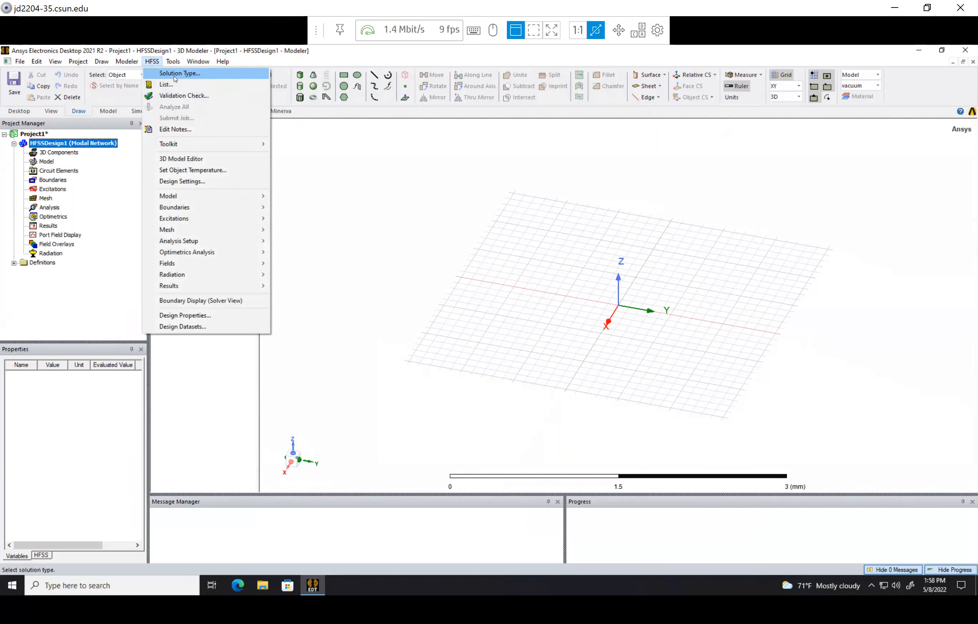
click(181, 73)
click(512, 337)
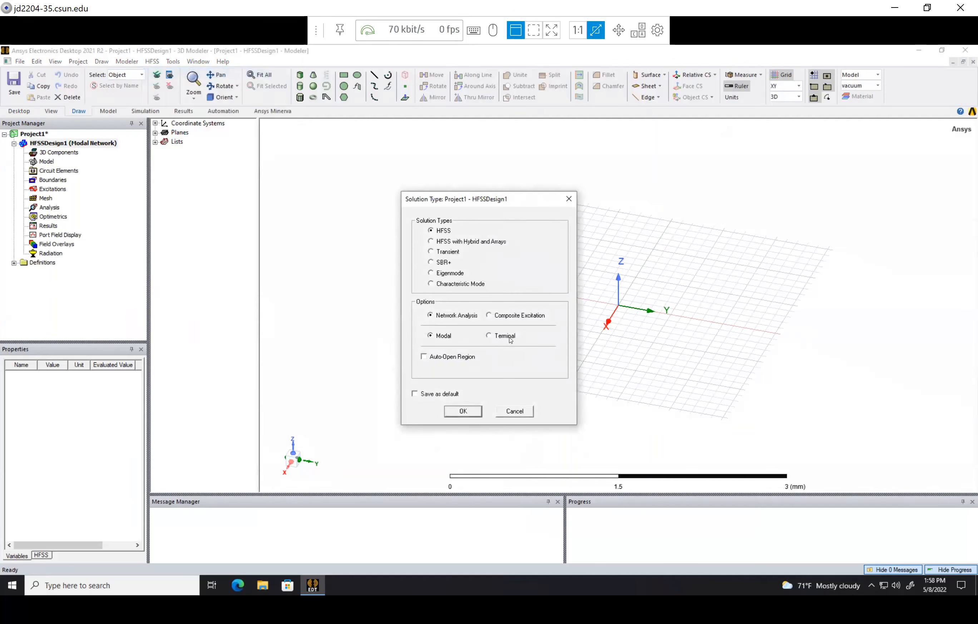
click(470, 412)
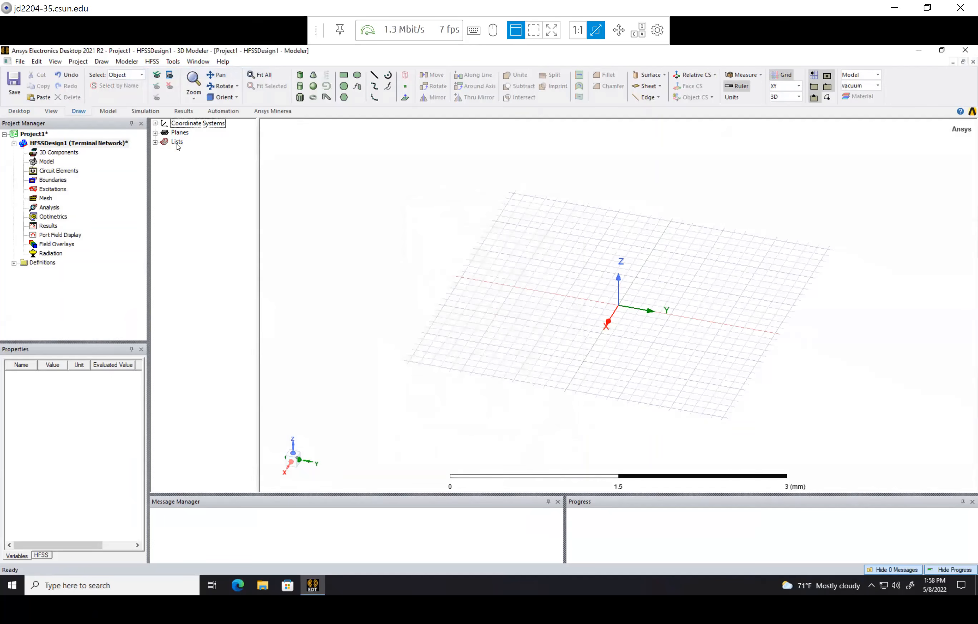
- Save the project as Sinuous2 in the HFSS docs folder on the desktop
click(19, 62)
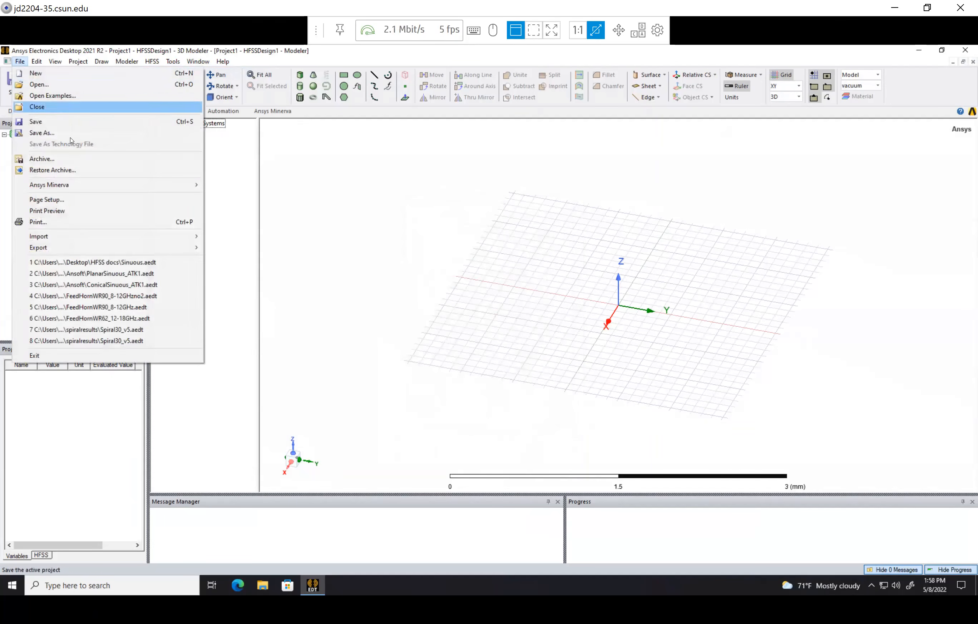
click(71, 134)
click(313, 271)
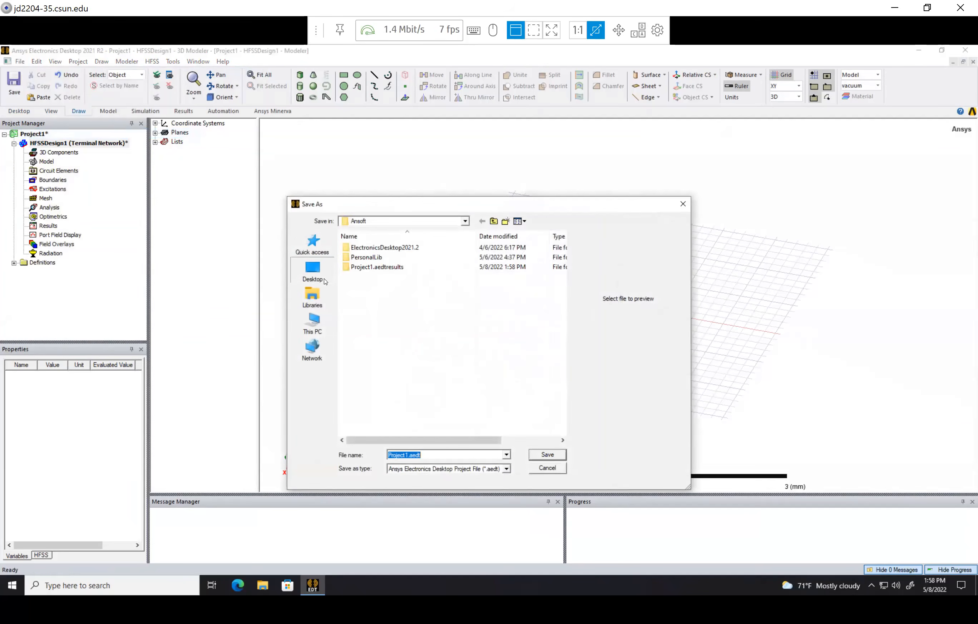
double_click(485, 298)
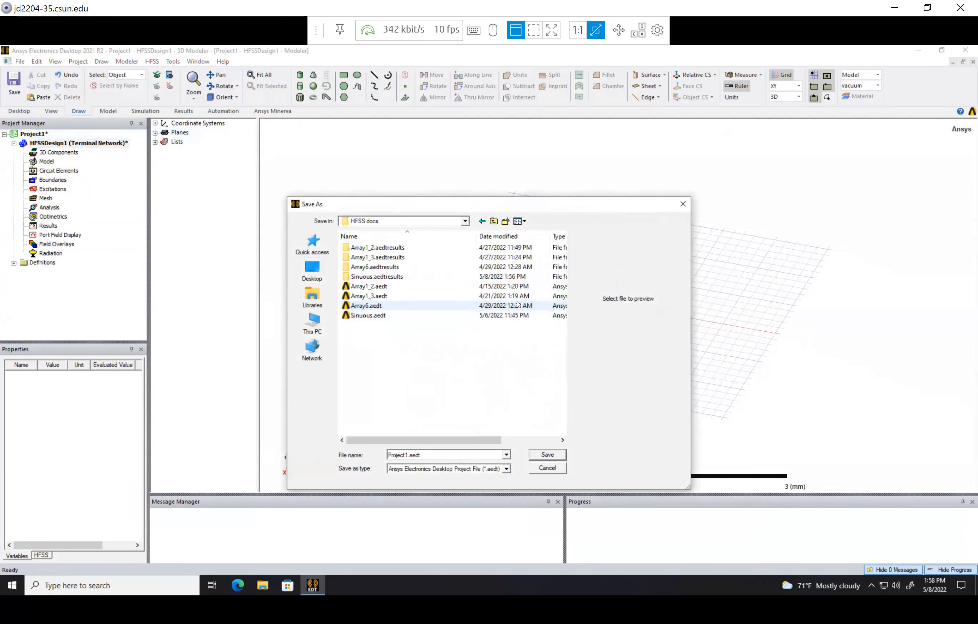
click(431, 460)
text(Sinu)
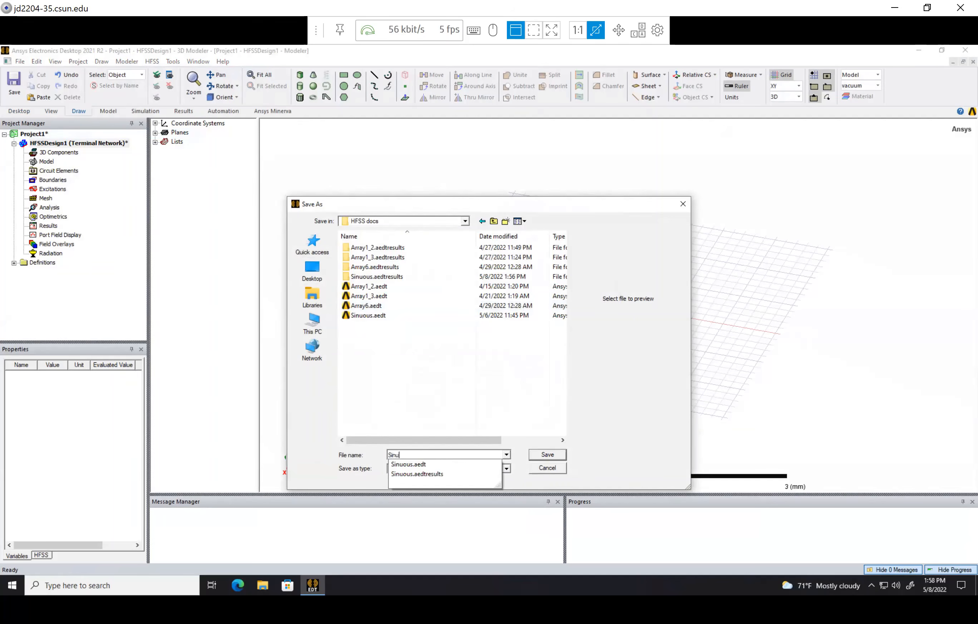
text(ous2)
key(Return)
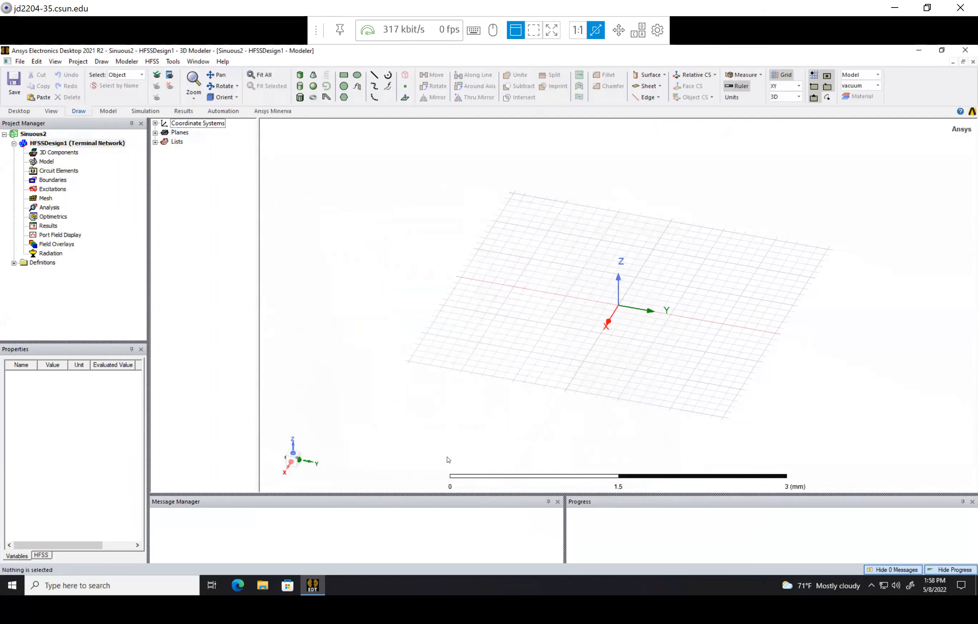
- Add a local design variable alpha with the value 35*(pi/180) to the design properties
scroll(627, 309, up, 5)
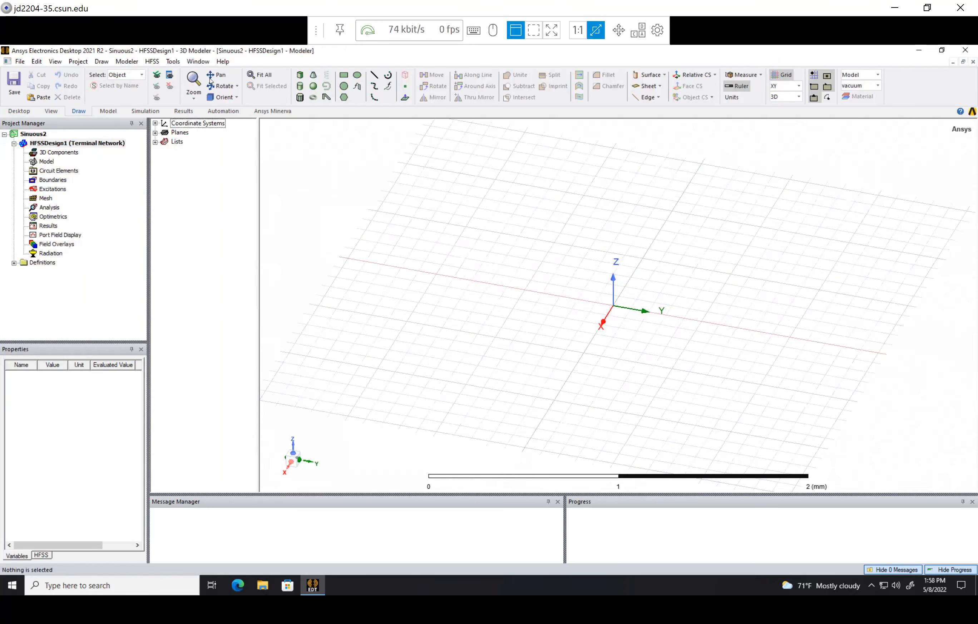
click(152, 61)
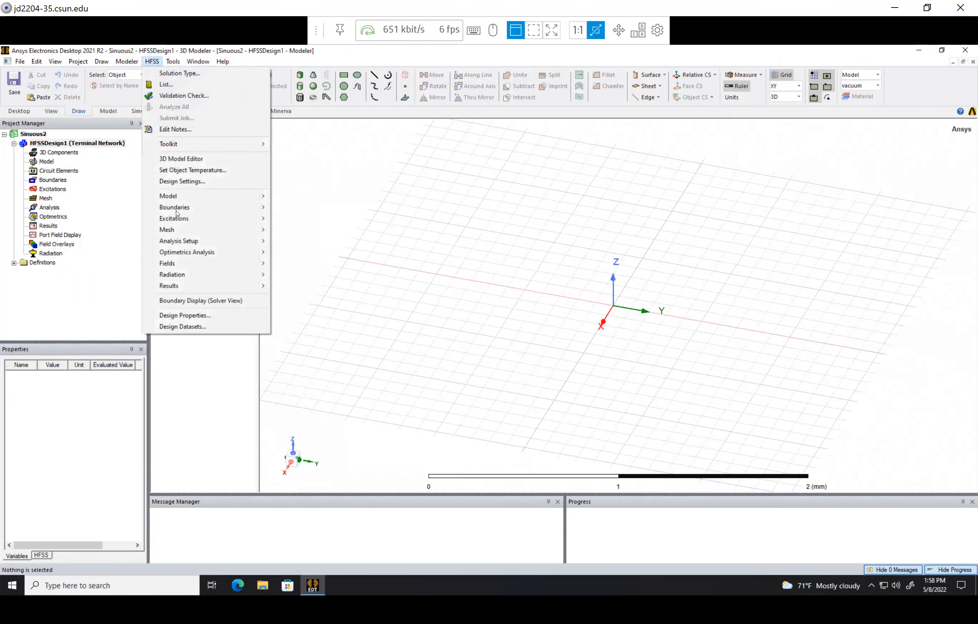
click(184, 316)
click(330, 381)
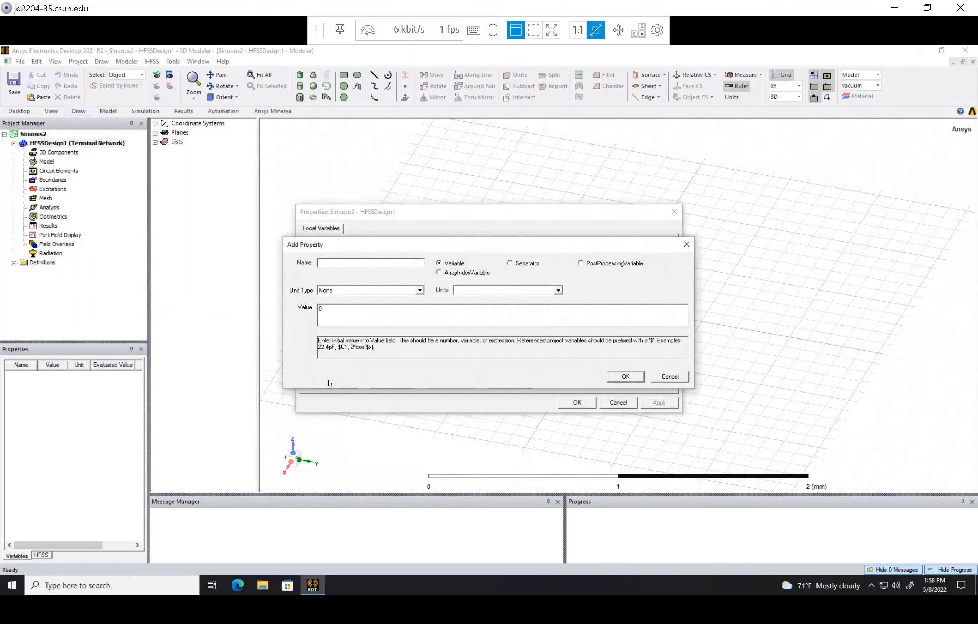
text(alpha)
drag(342, 311, 316, 313)
text(3)
text(180)
text(/pi))
key(BackSpace)
key(BackSpace)
key(BackSpace)
key(BackSpace)
key(BackSpace)
key(BackSpace)
text(p)
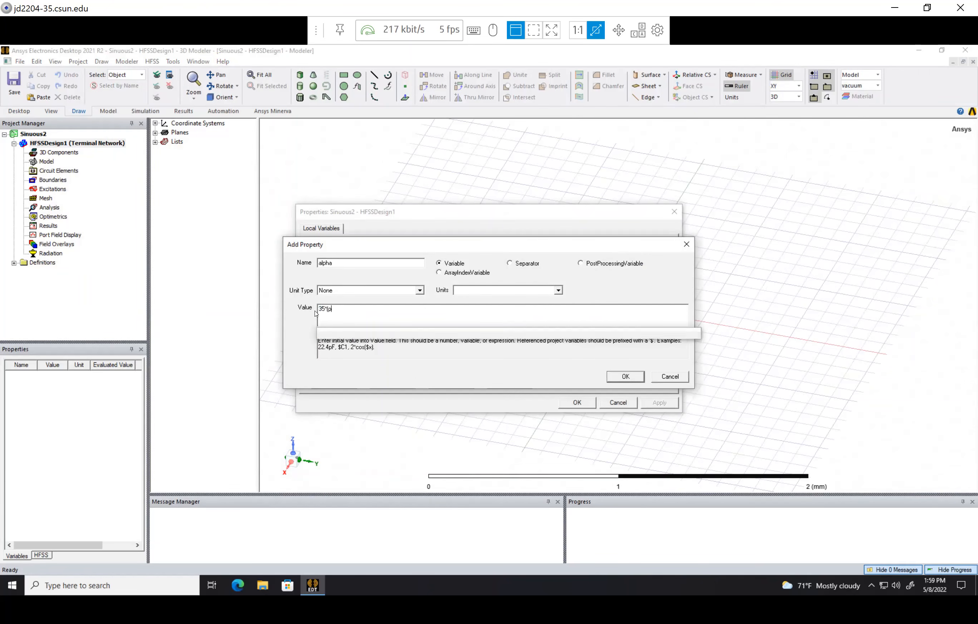
text(i/180)
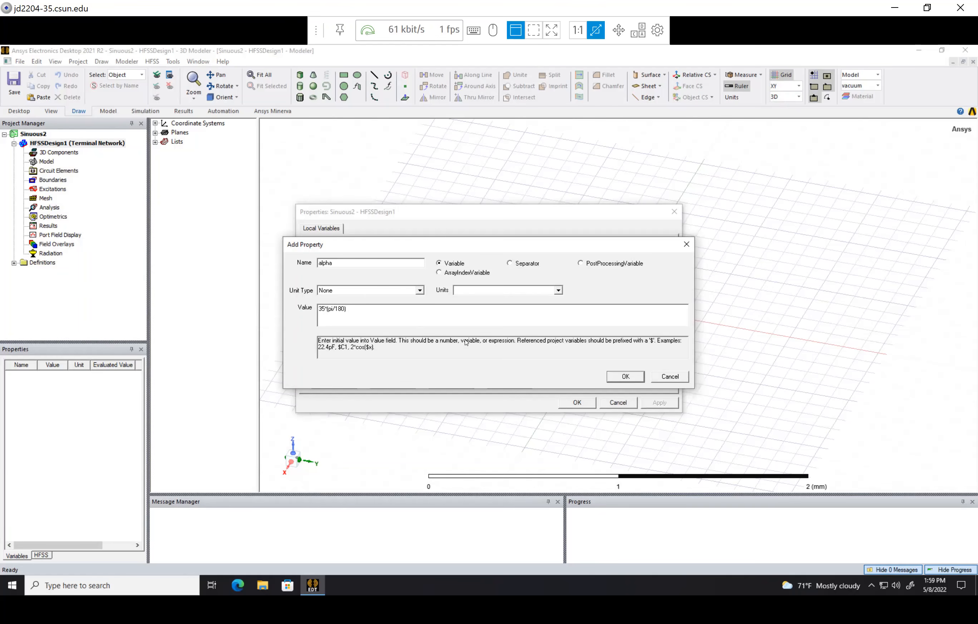
click(615, 377)
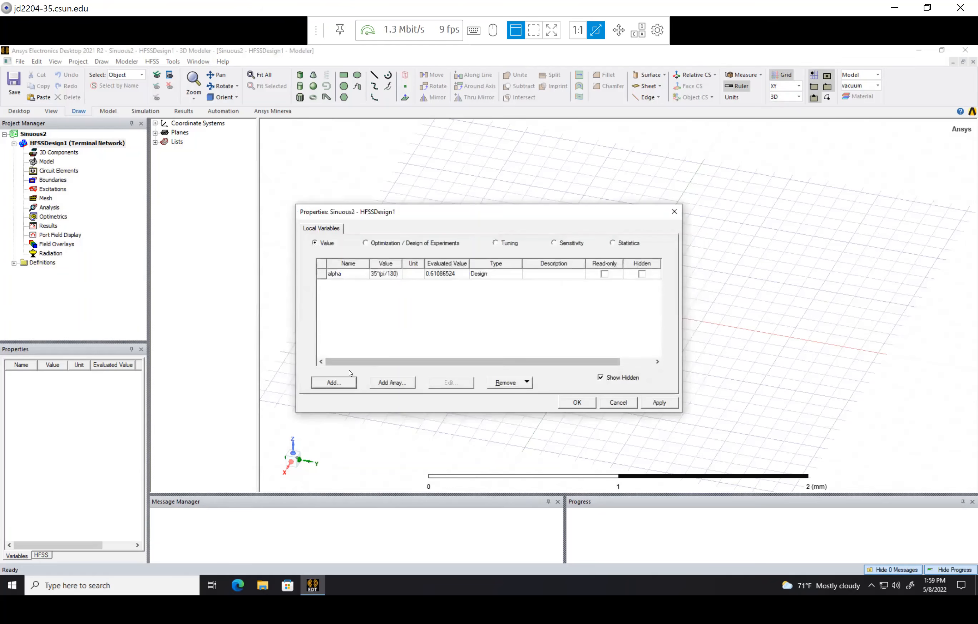
- Add a design variable delta with the value 20*(pi/180)
click(347, 384)
text(delta)
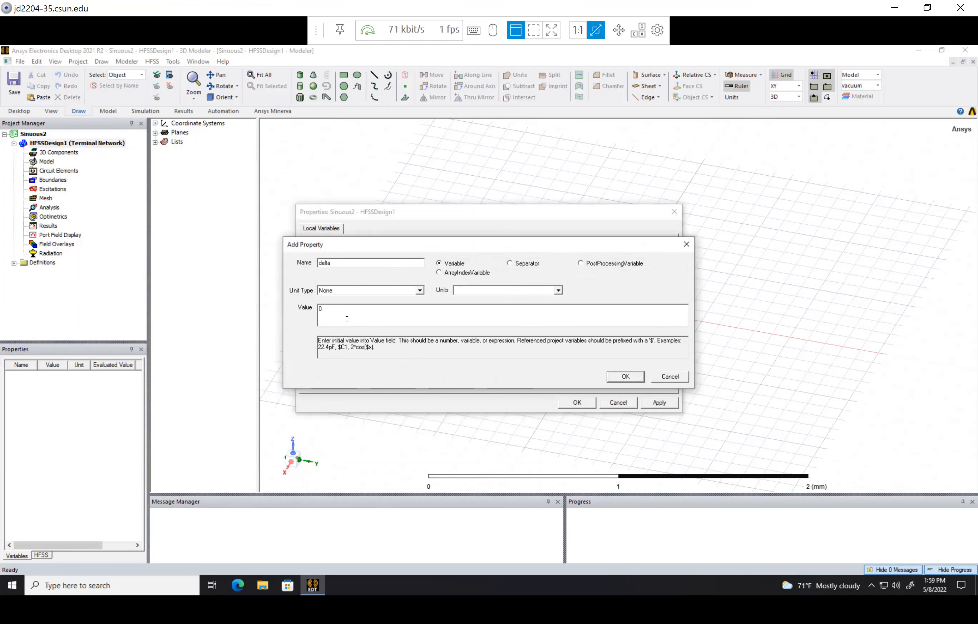
double_click(321, 308)
text(20*(pi/180)
key(Return)
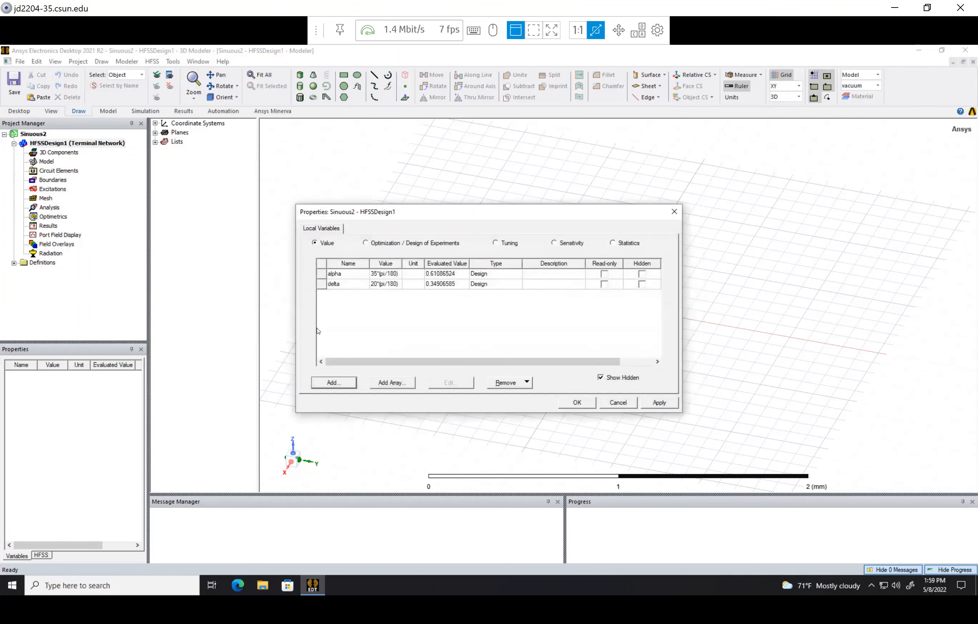
- Add a unitless design variable tau with the value 1.3
click(341, 383)
text(tau)
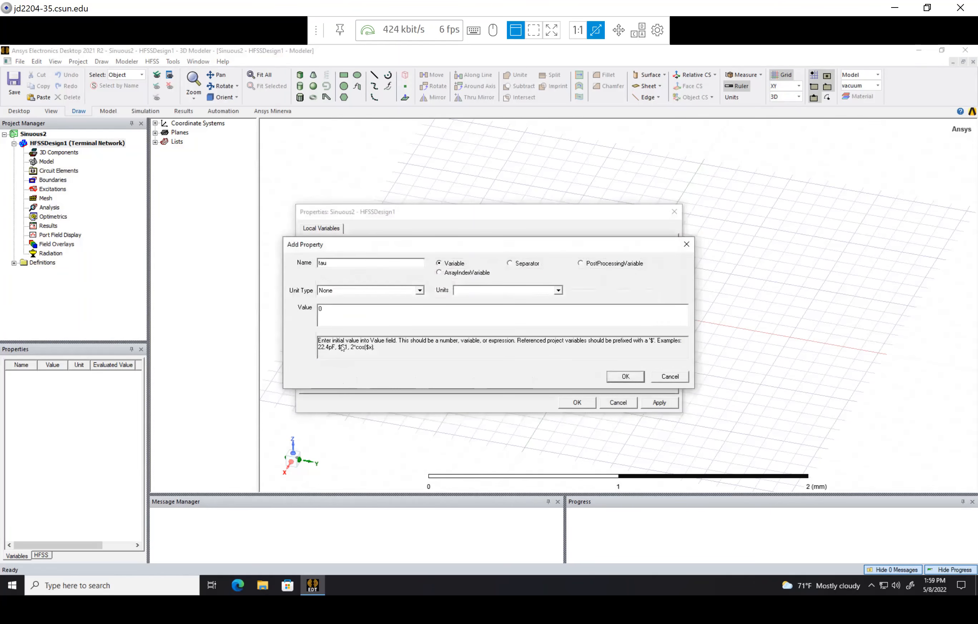
click(350, 309)
key(BackSpace)
text(1.3)
click(620, 378)
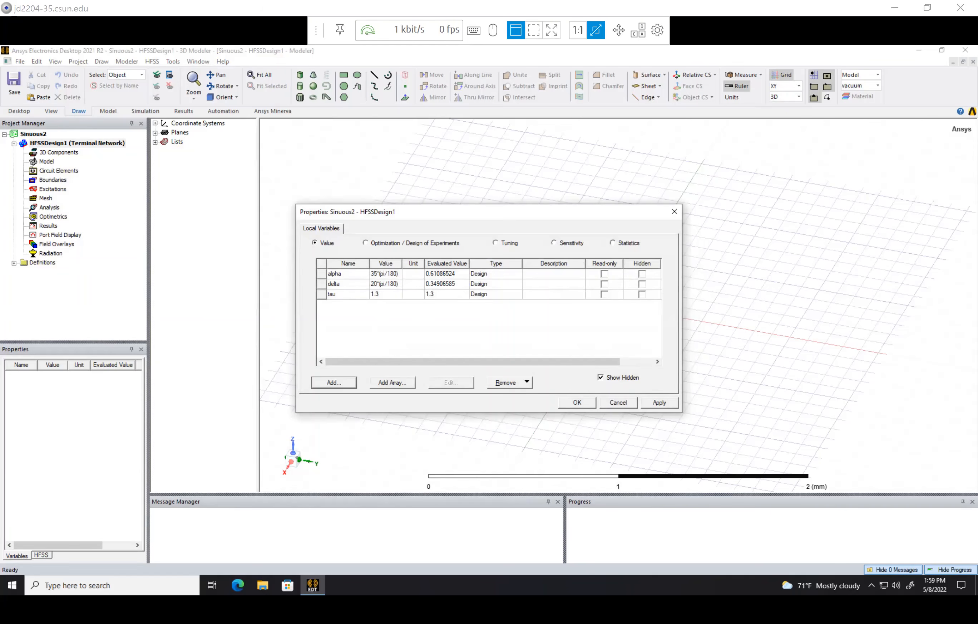
- Add a unitless design variable N with the value 6
click(333, 382)
text(N)
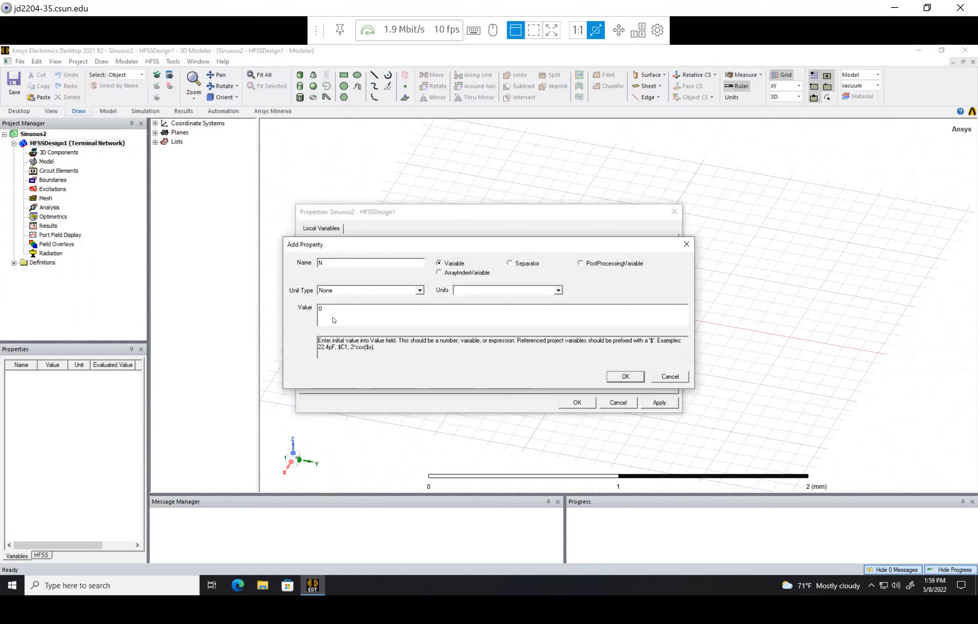
text(6)
key(Return)
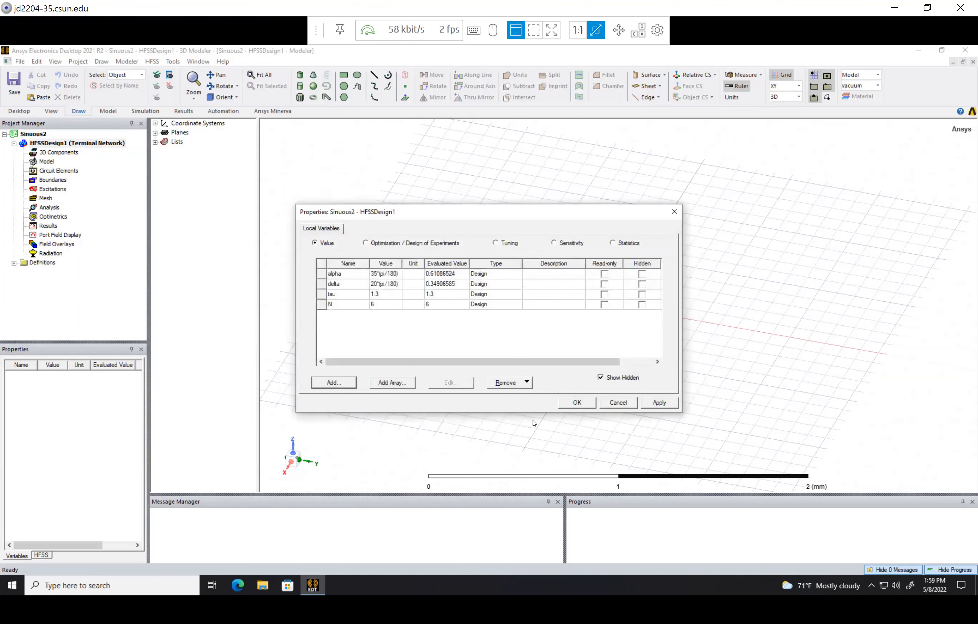
- Add a design variable R0 with the value 1mm
click(334, 382)
text(R0)
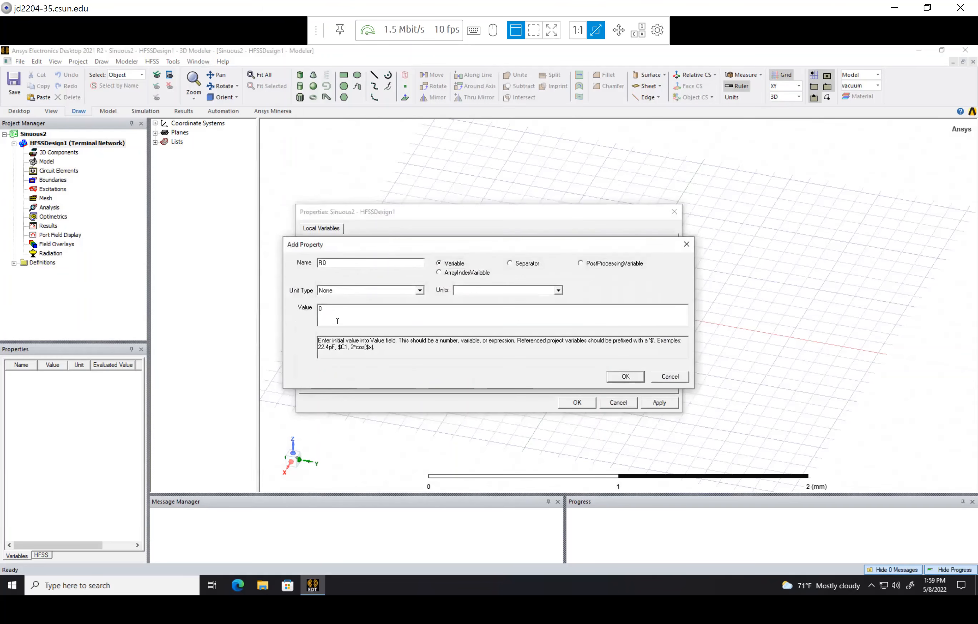
key(Tab)
text(1mm)
key(Return)
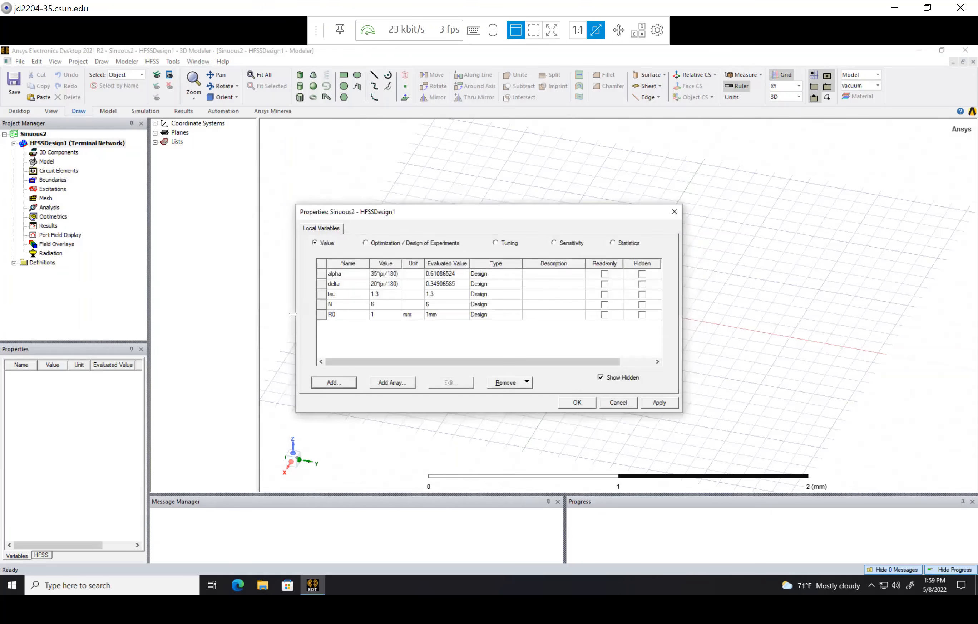
- Add a design variable R_end defined by the expression R0*(tau^N)
click(338, 384)
text(R_end)
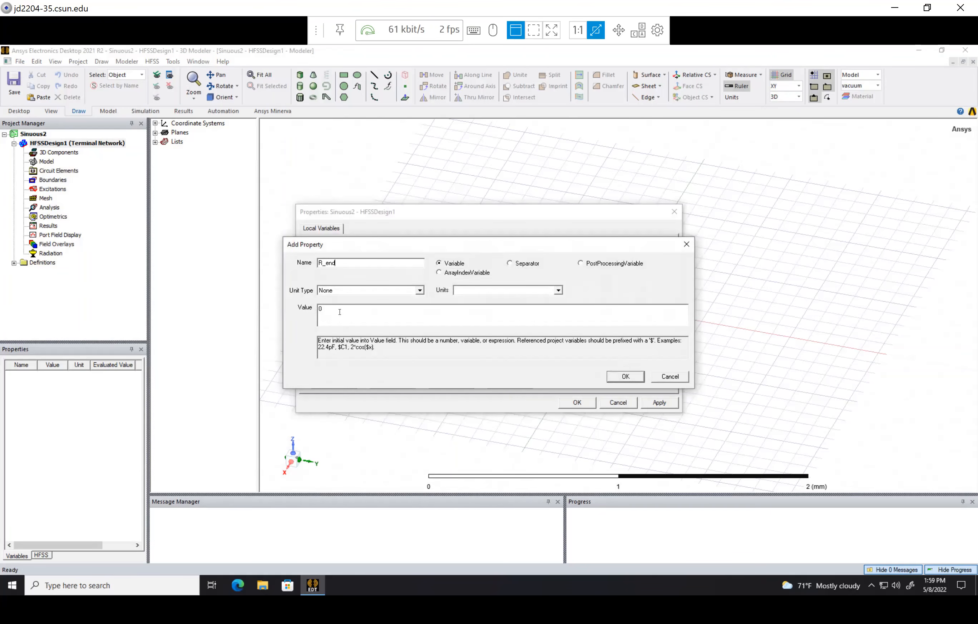
drag(323, 309, 309, 333)
text(R0)
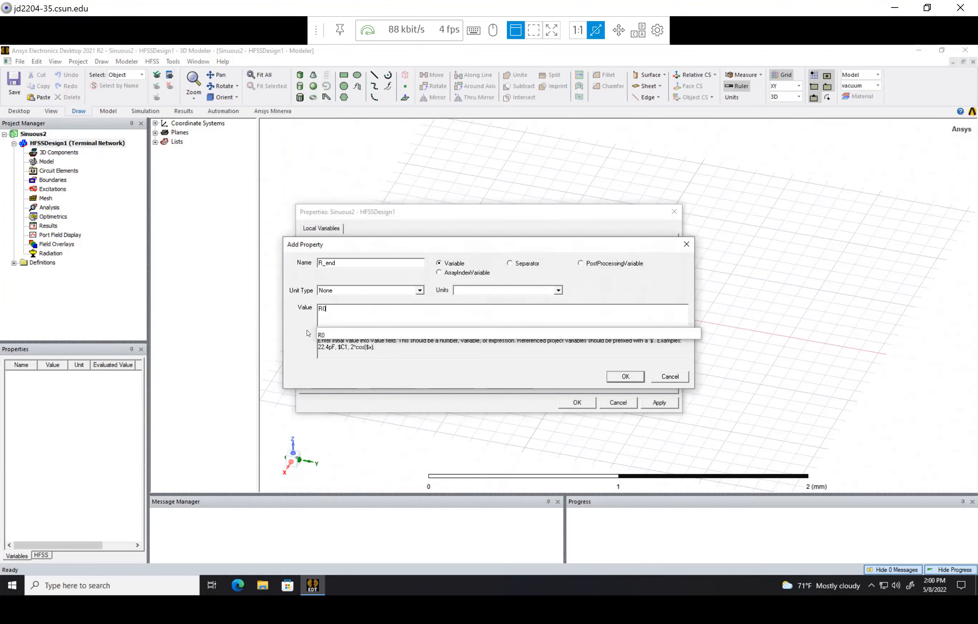
text(*(ta)
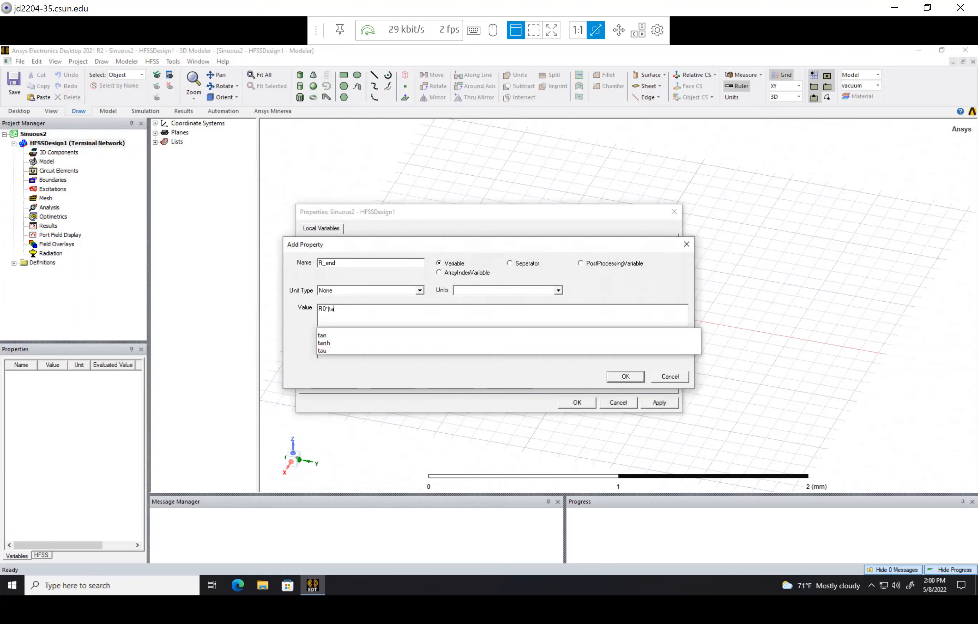
text(u^N))
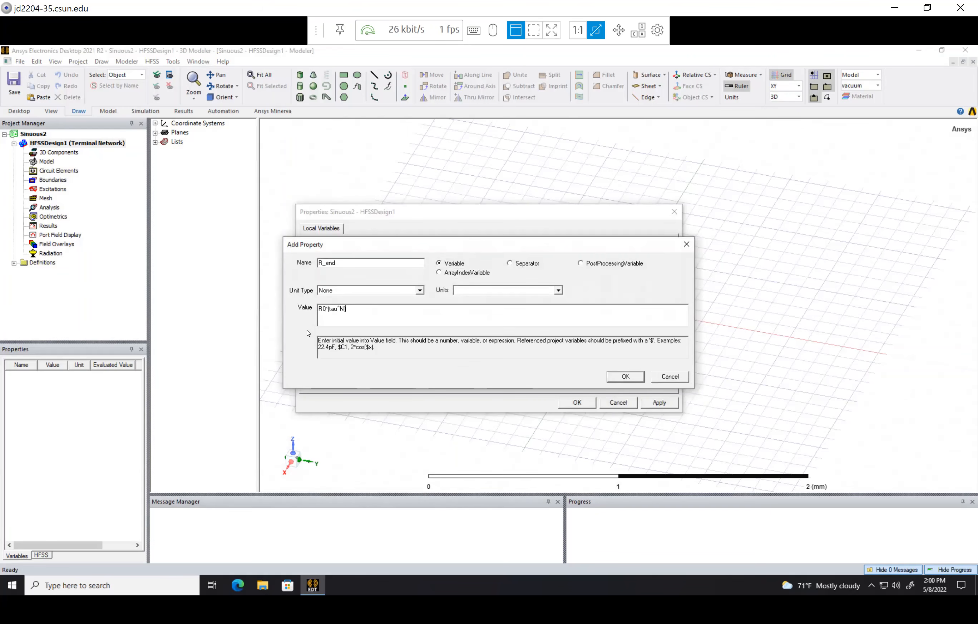
key(Return)
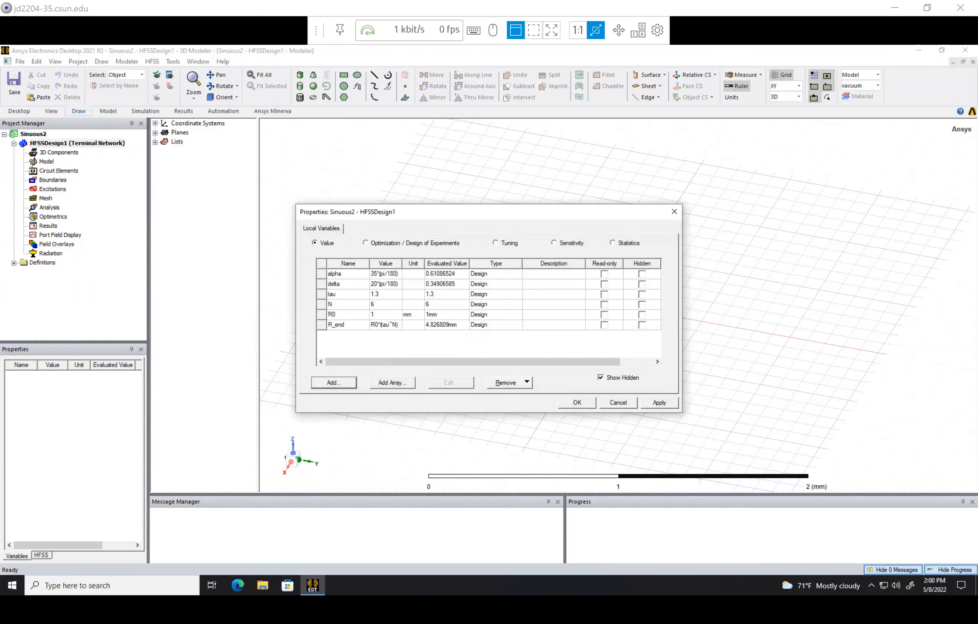
- Add a unitless design variable np with the value 1000
click(333, 382)
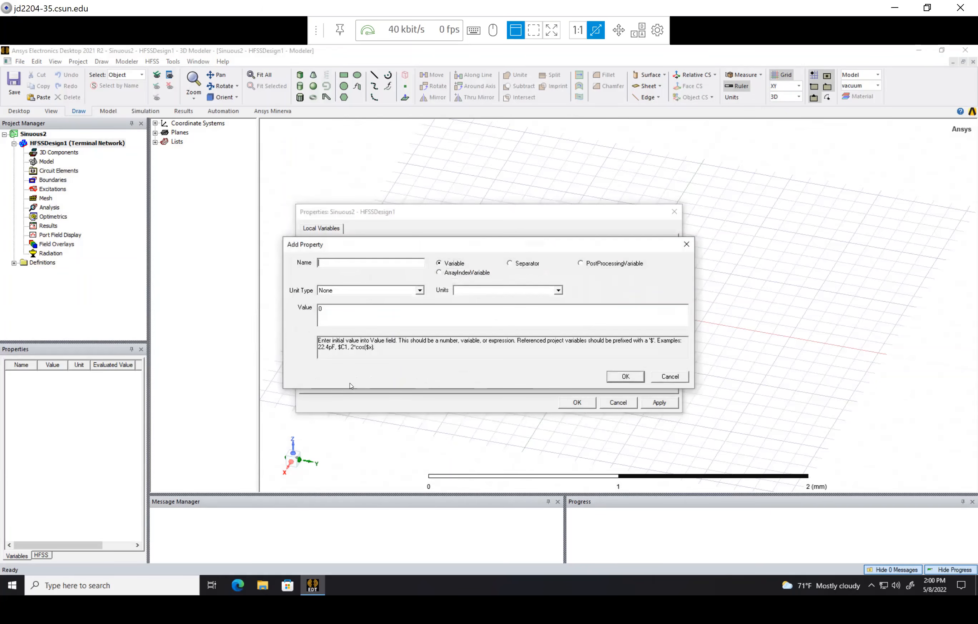
text(np)
drag(340, 318, 306, 322)
text(1000)
key(Return)
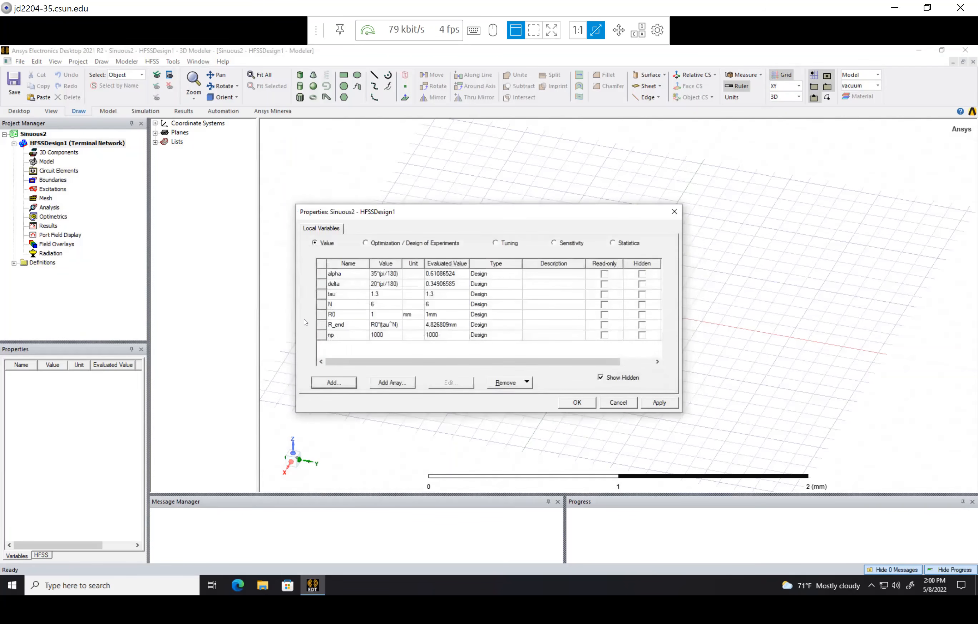
- Add a design variable ang1 with the value pi/2 and accept the design properties
click(334, 382)
text(ang1)
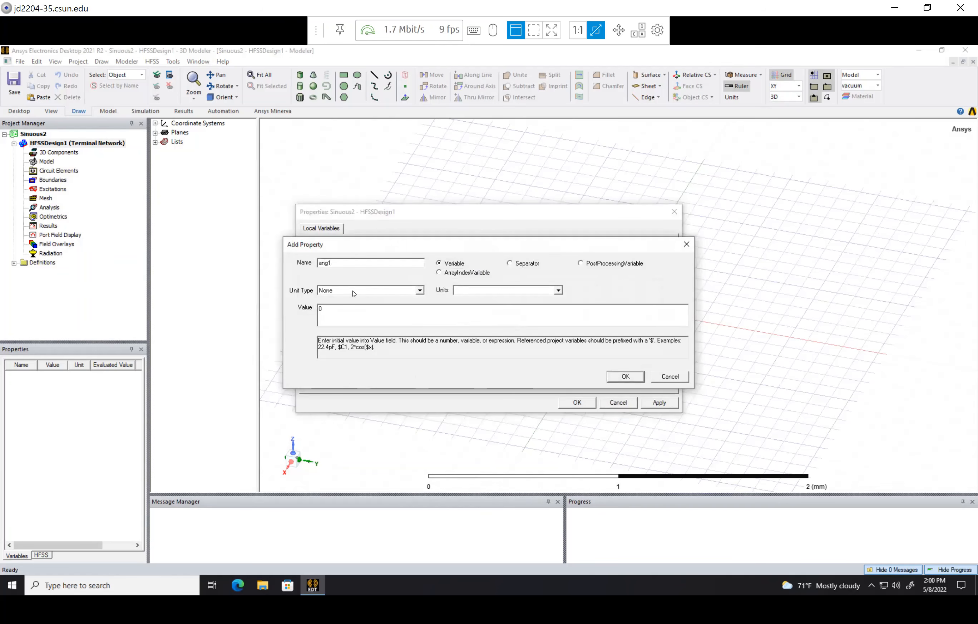
double_click(343, 309)
text(pi/2)
click(616, 375)
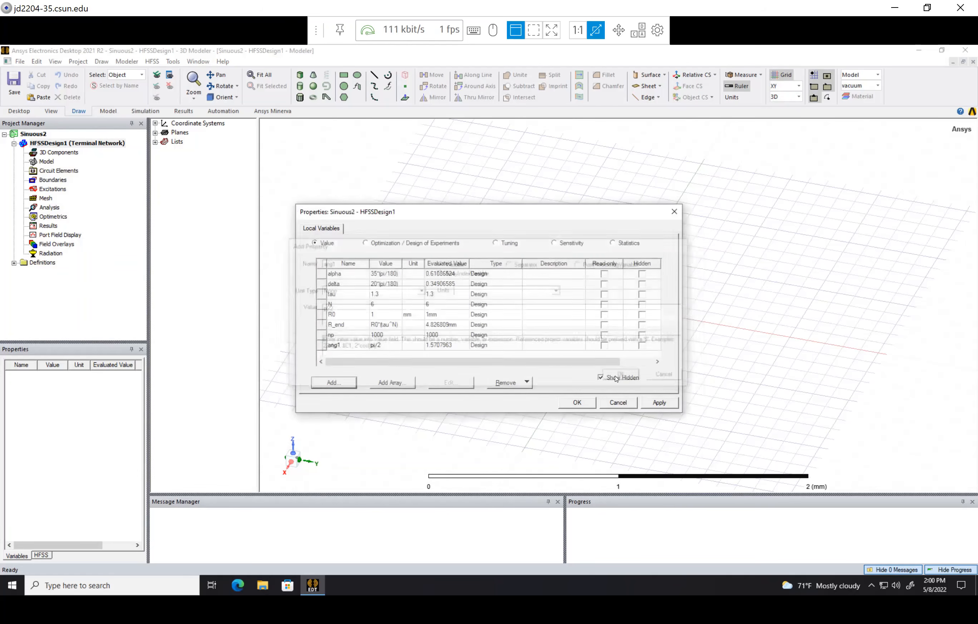
click(571, 404)
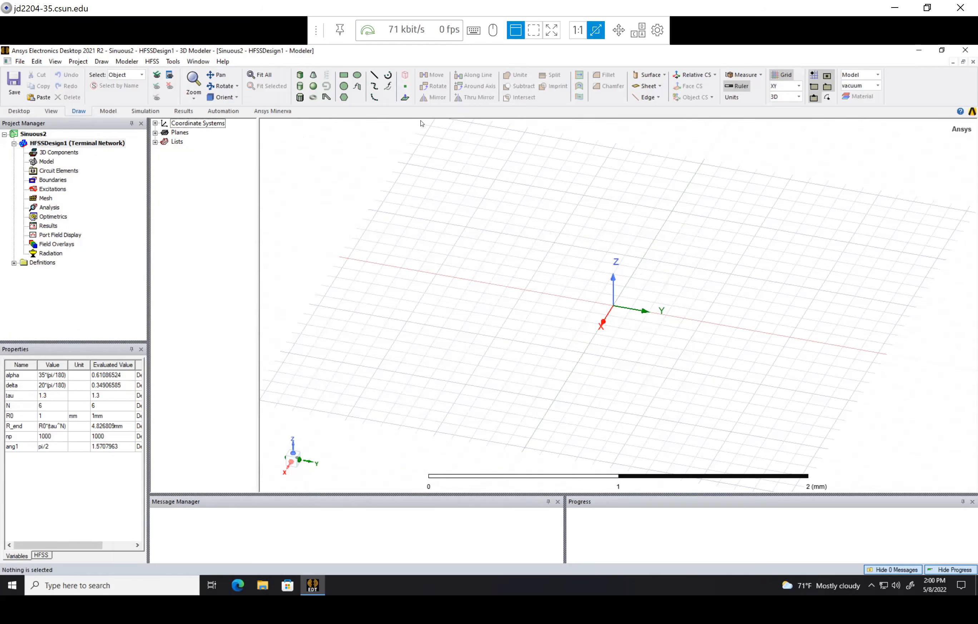
- Start an equation-based curve with parameter start R0, end R_end and np points
click(389, 86)
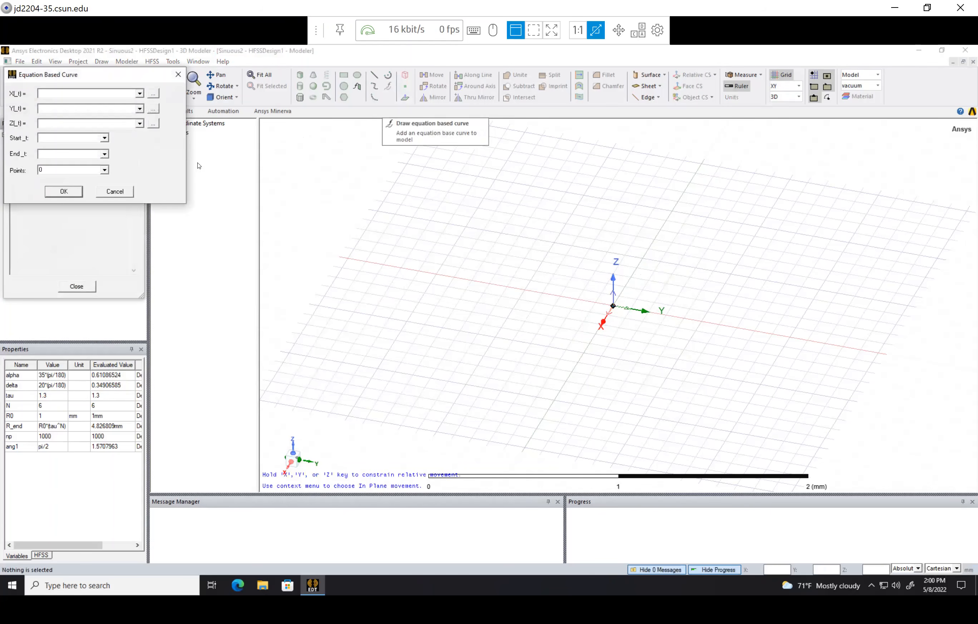
click(84, 96)
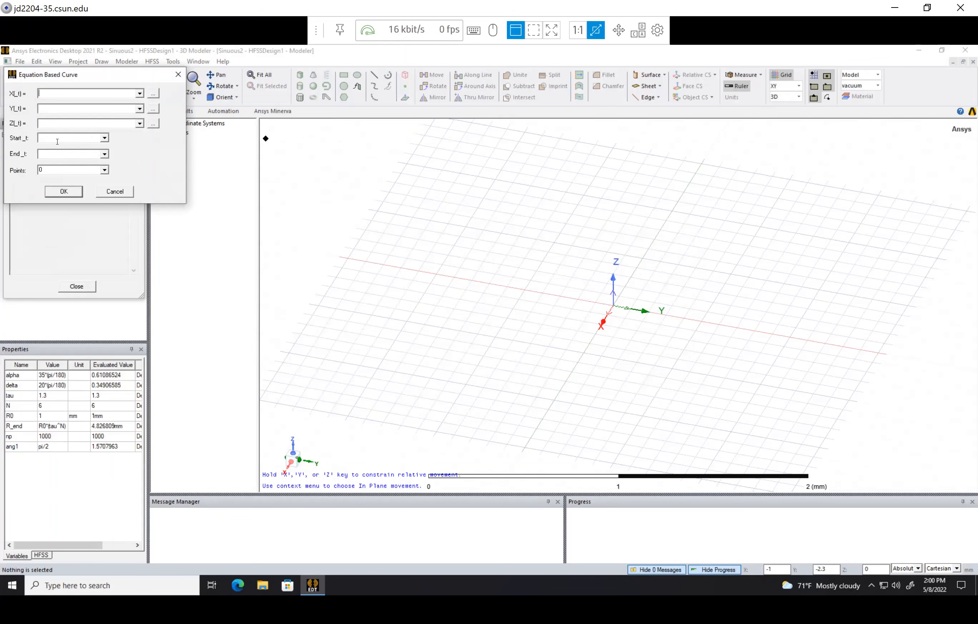
click(74, 138)
text(R0)
click(71, 154)
text(R_end)
double_click(58, 167)
text(np)
- Set the curve's X equation to _t*cos(delta + alpha*sin((pi*ln(_t/R0))/ln(tau)))
click(66, 95)
text(*cos()
text((delta + alpha*sin((pi*log(r/R0))/log(tau)))
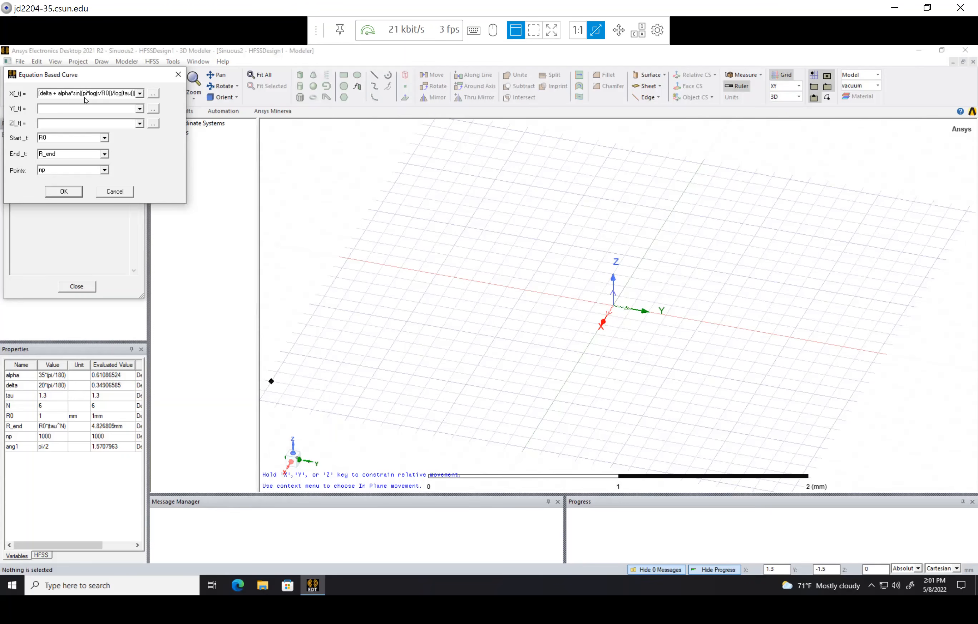
key(BackSpace)
key(BackSpace)
text(n)
key(Left)
key(Left)
key(BackSpace)
key(BackSpace)
text(n)
key(BackSpace)
text(_t)
key(Left)
key(Left)
key(Left)
key(Home)
key(Right)
key(Right)
key(Right)
key(Right)
- Reuse the X expression for Y with sin instead of cos, set Z to 0, and create the curve
drag(40, 93, 191, 100)
key(ctrl+c)
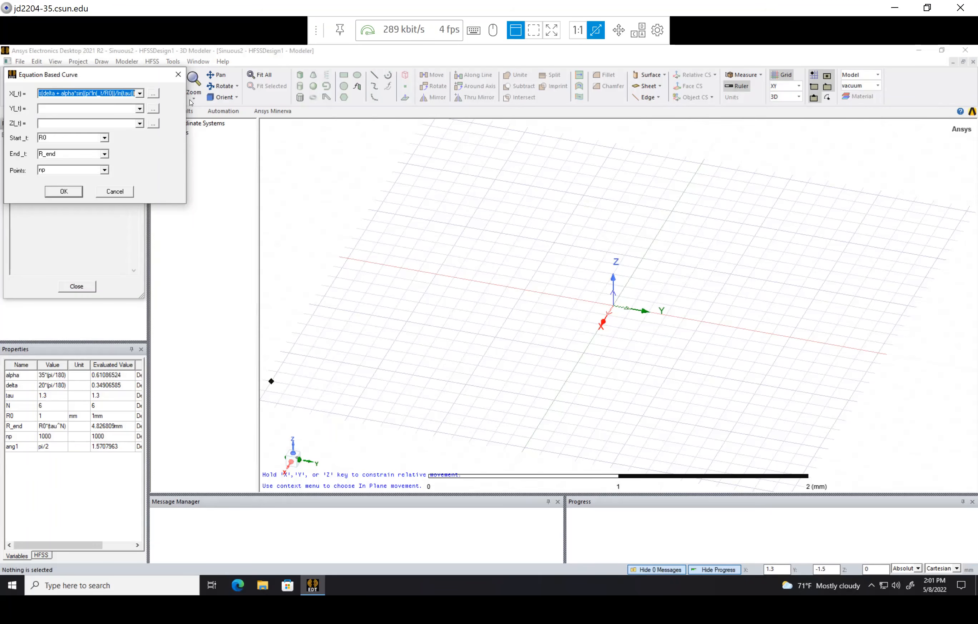
click(126, 108)
key(ctrl+v)
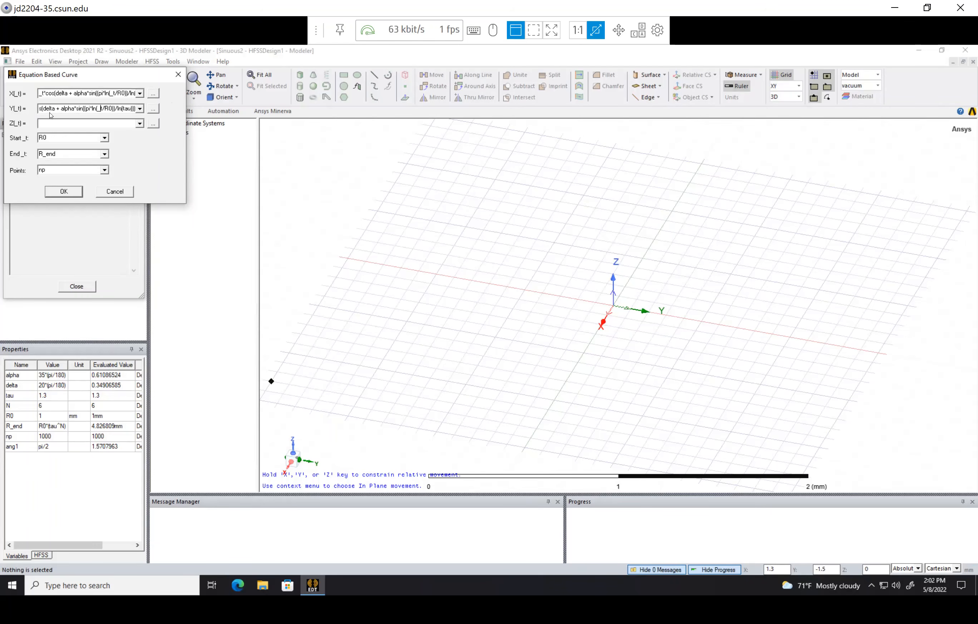
key(Home)
key(Right)
key(Delete)
key(Delete)
key(Delete)
text(sin)
key(Return)
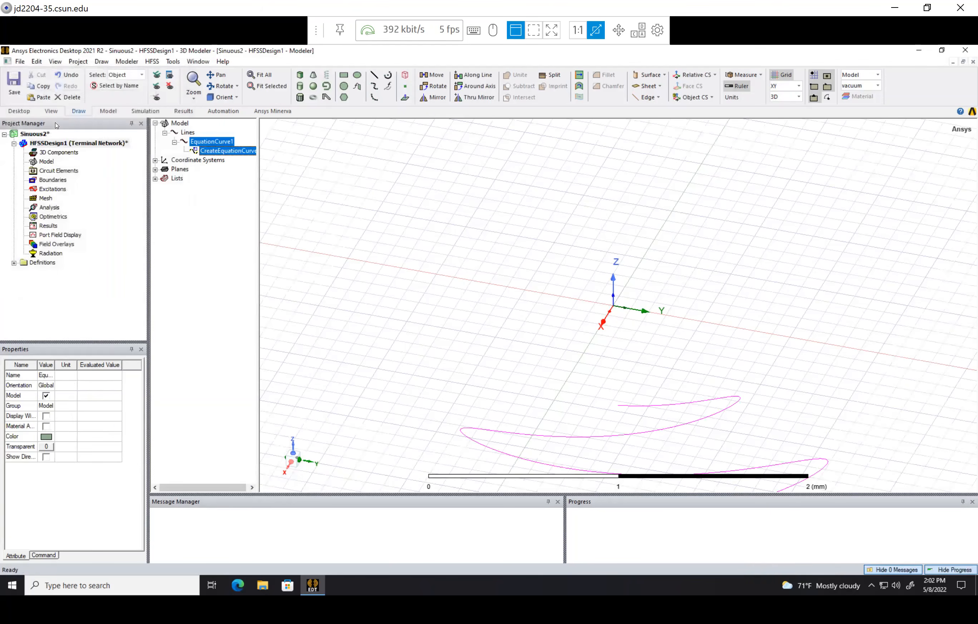
- Rename the new sinuous curve as Arm1_1
scroll(485, 308, down, 8)
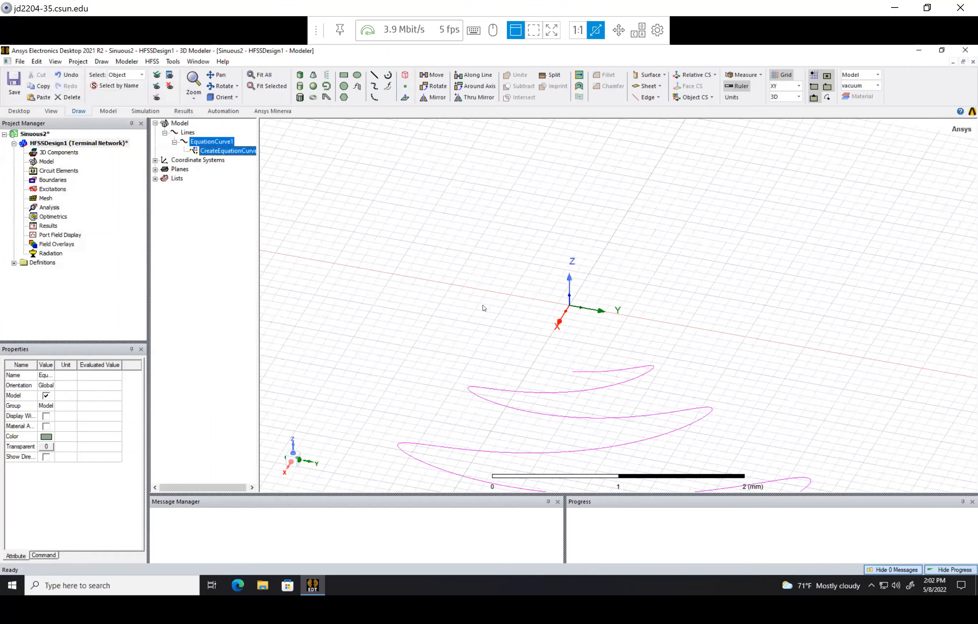
scroll(483, 308, down, 1)
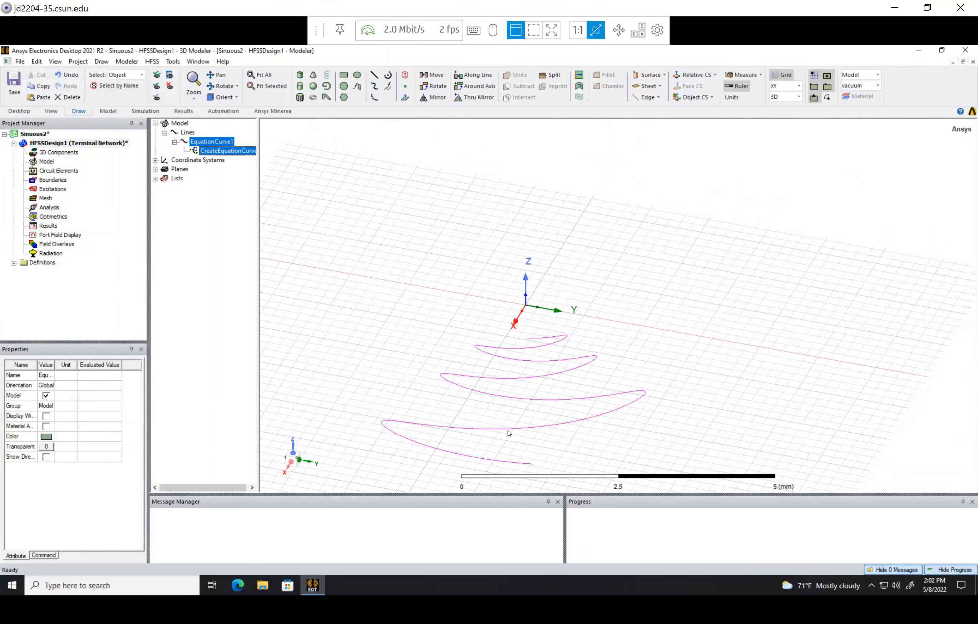
click(175, 142)
double_click(208, 141)
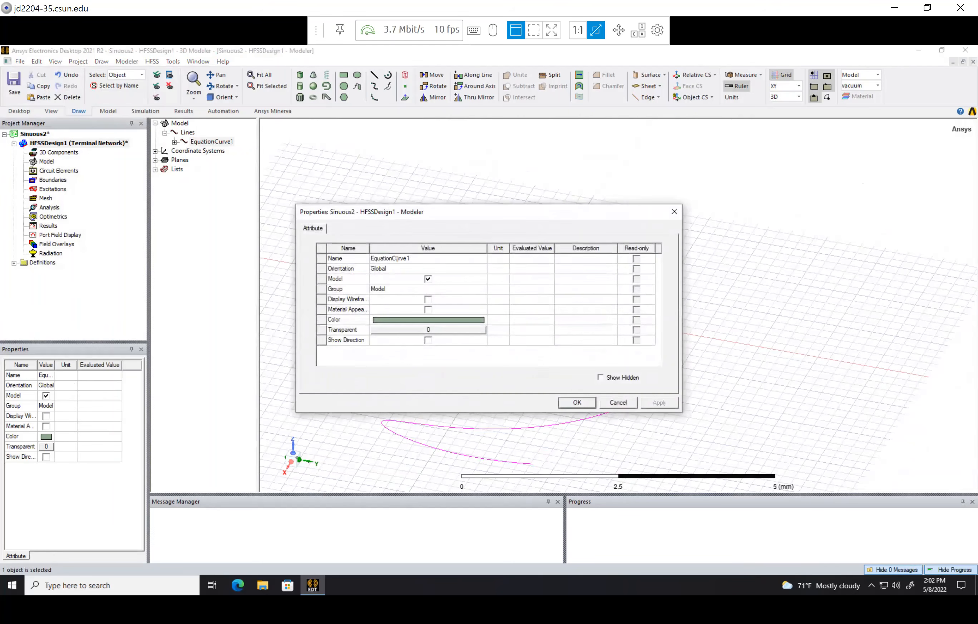
click(397, 258)
text(ARm)
key(BackSpace)
key(BackSpace)
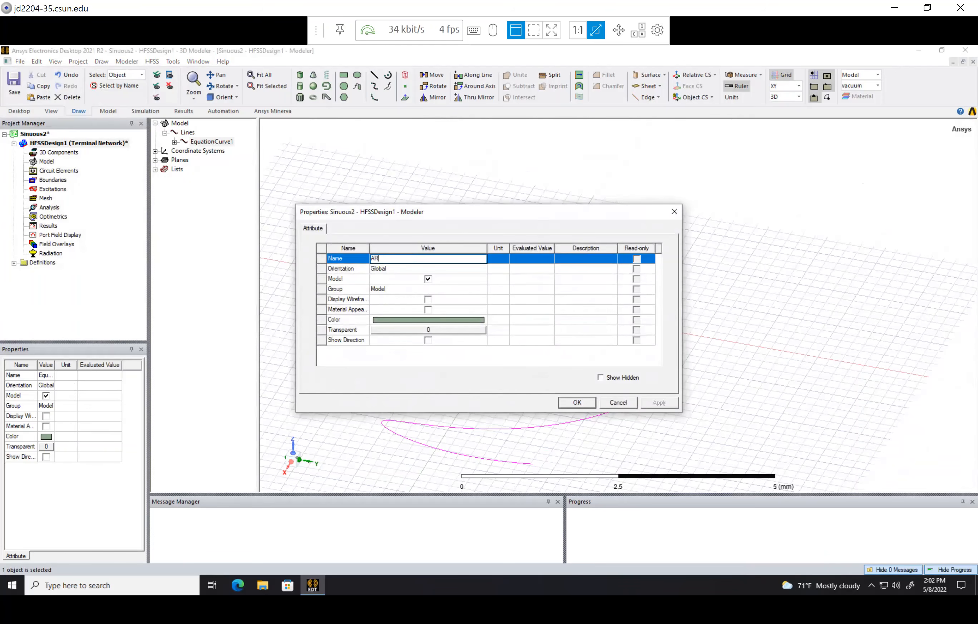
text(rm1_1)
key(Return)
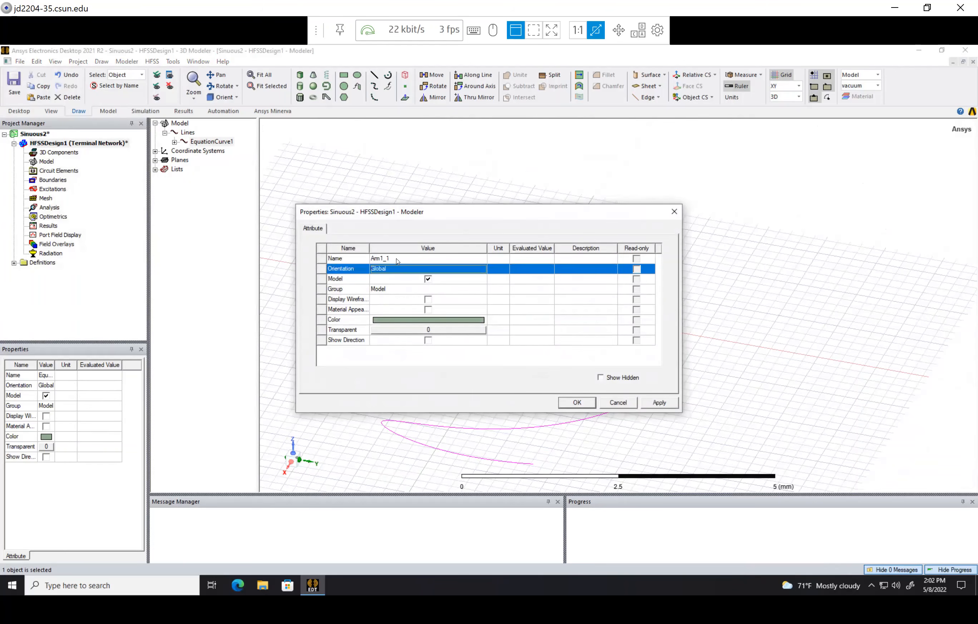
click(571, 403)
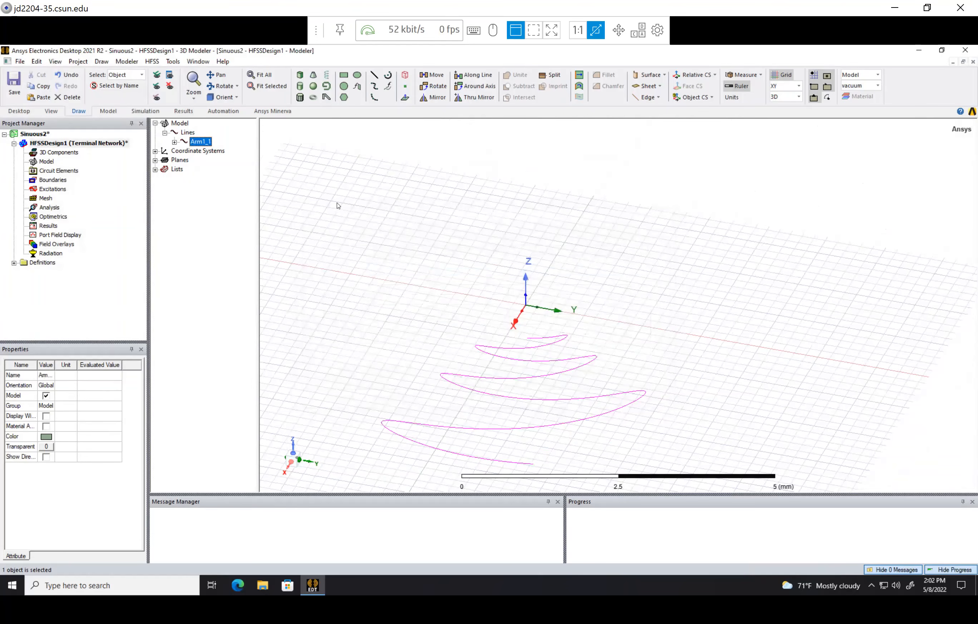
- Start a second equation-based curve and negate its X equation by wrapping the whole expression in -( )
click(388, 86)
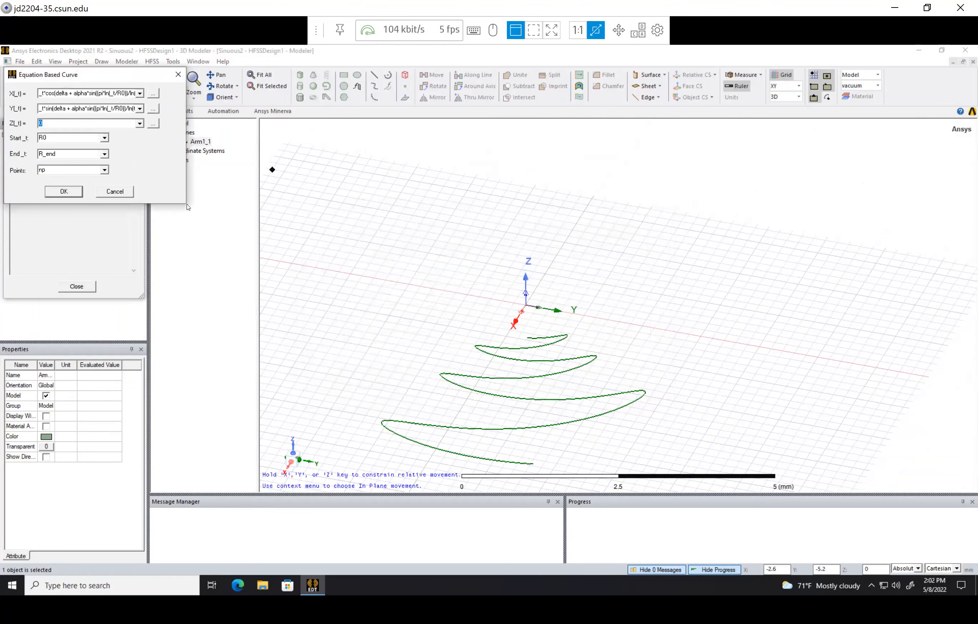
click(41, 95)
click(43, 96)
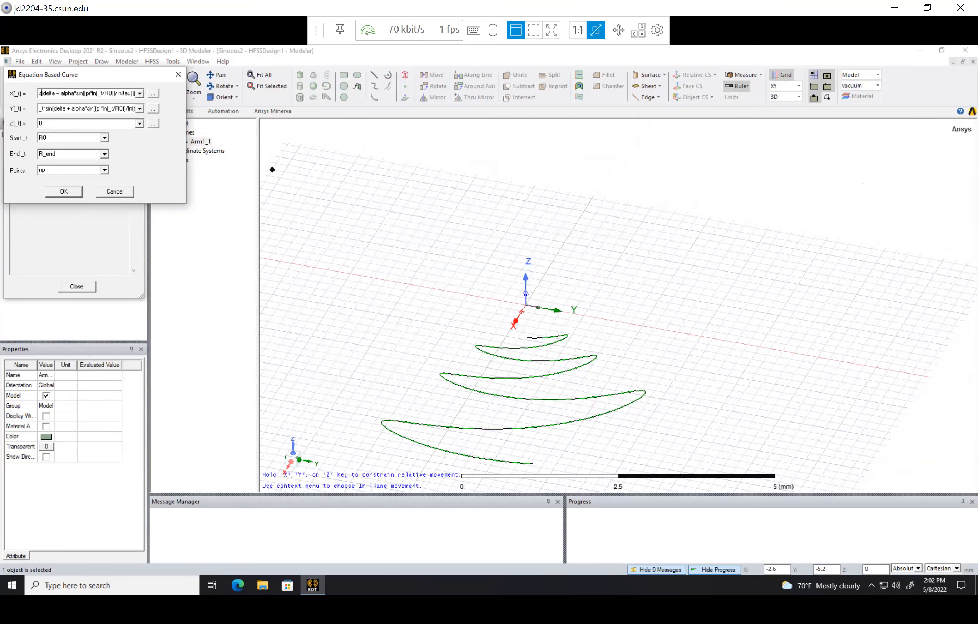
key(Home)
text(-()
key(End)
text())
- Negate the Y equation with a leading minus, keep Z at 0, and create the second curve
click(41, 110)
key(End)
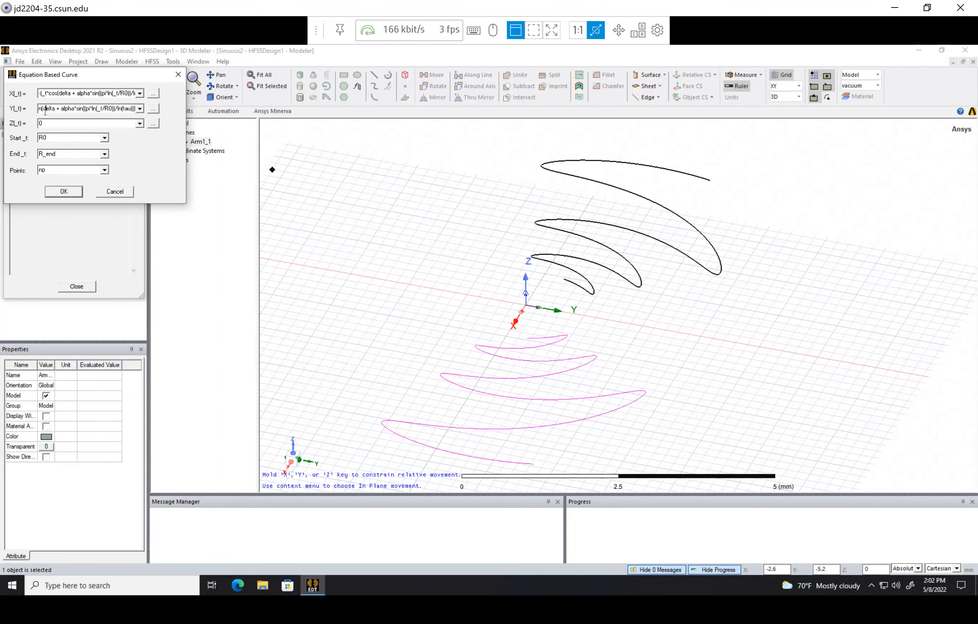
key(Home)
click(65, 124)
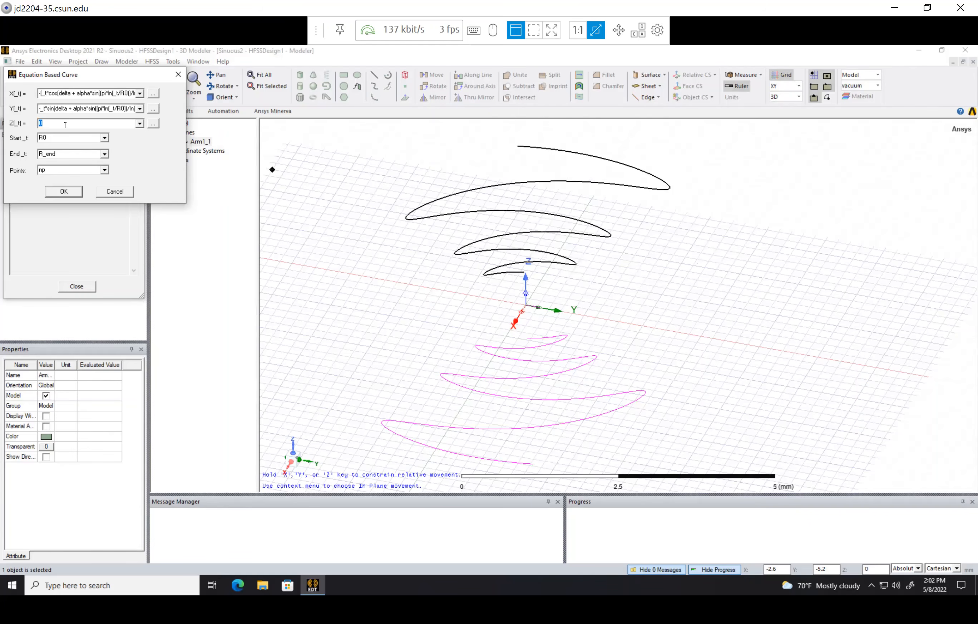
click(65, 127)
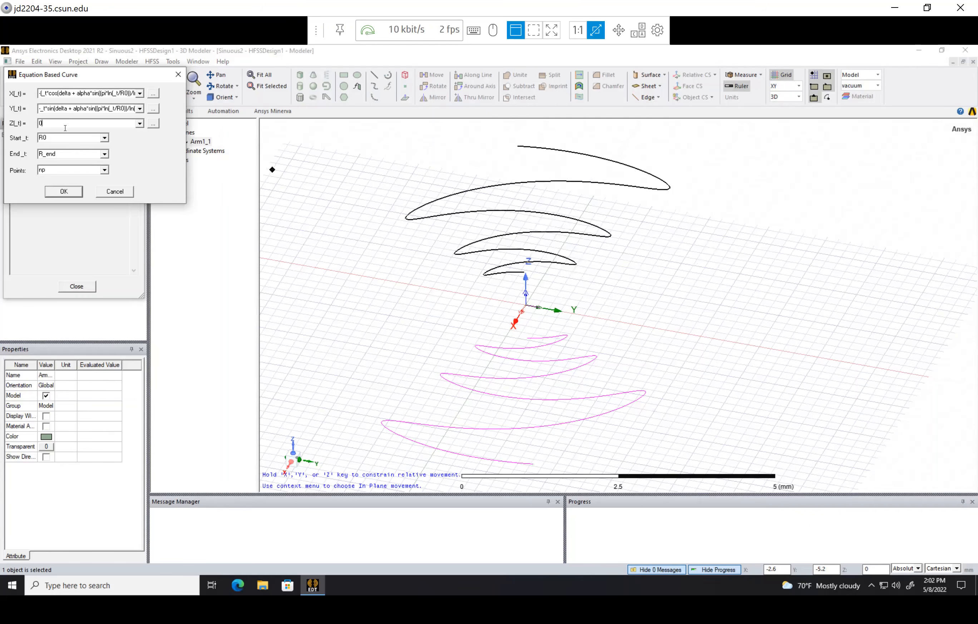
click(71, 193)
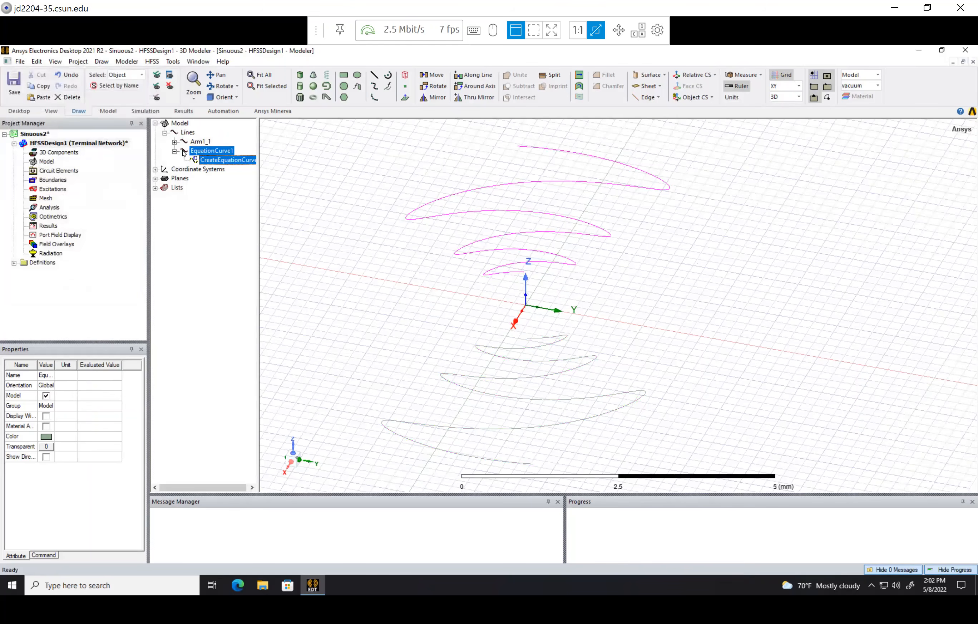
- Rename the second sinuous curve as Arm2_1
double_click(184, 151)
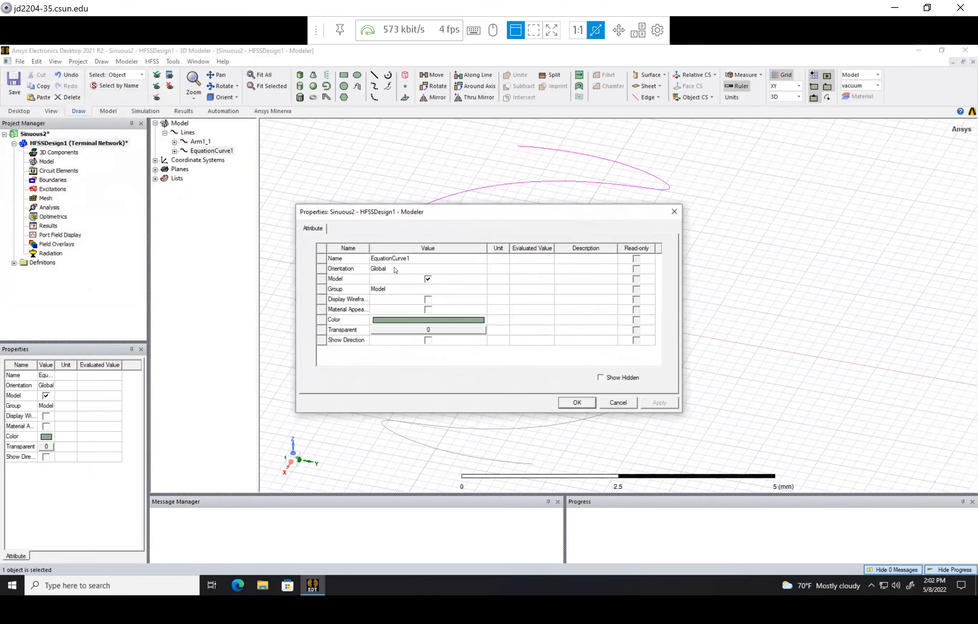
click(397, 258)
text(Arm2)
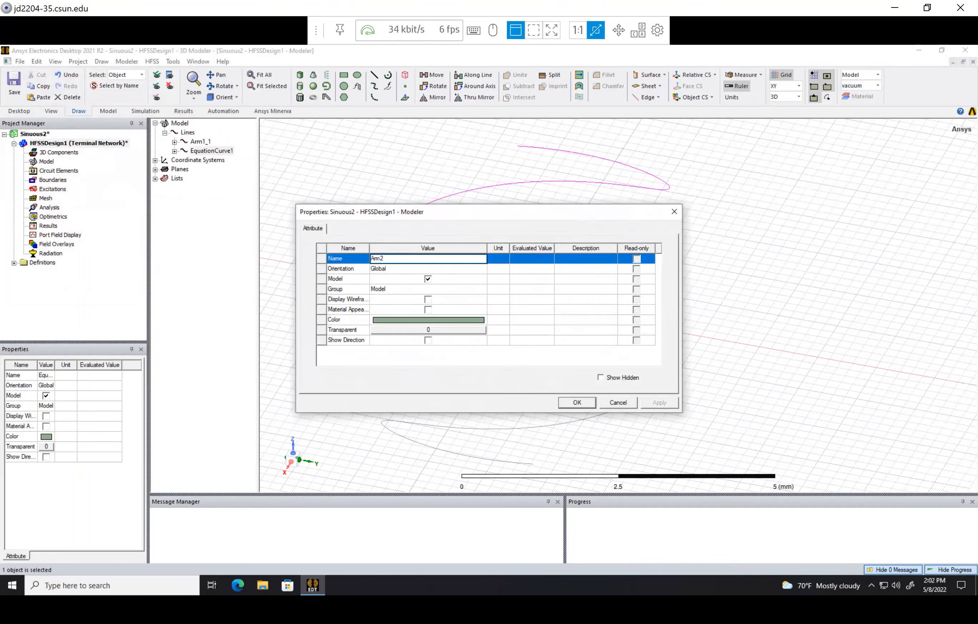
text(_1)
key(Return)
click(587, 404)
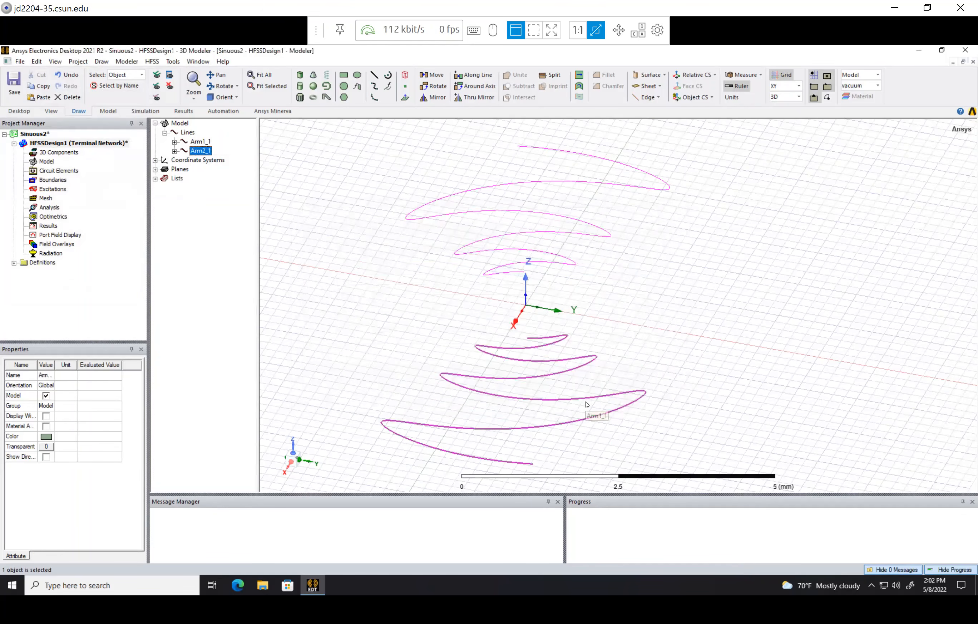
- Create a third equation-based curve from the negated equations, changing delta to -delta in both X and Y
click(388, 86)
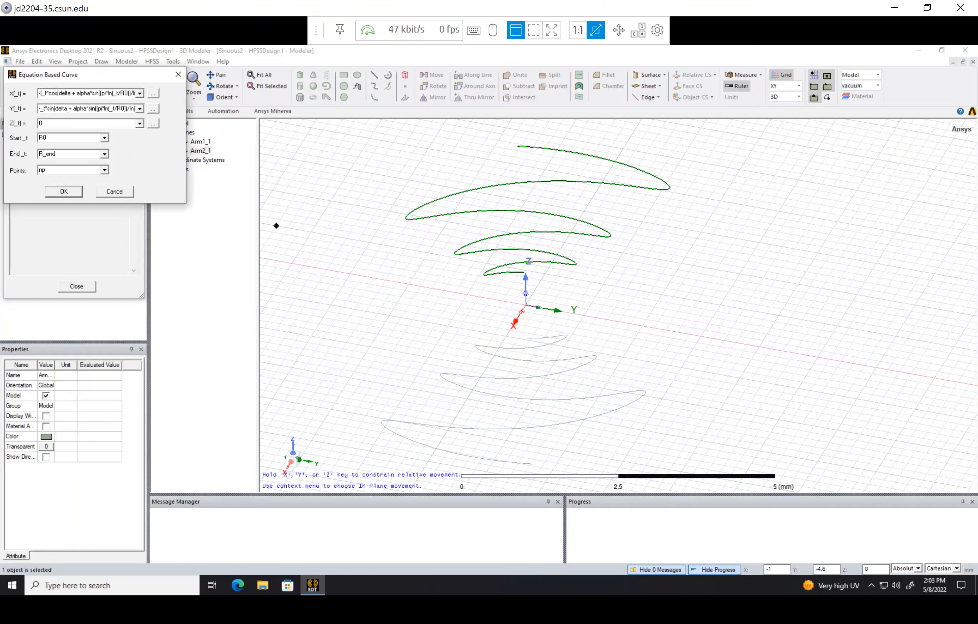
click(59, 96)
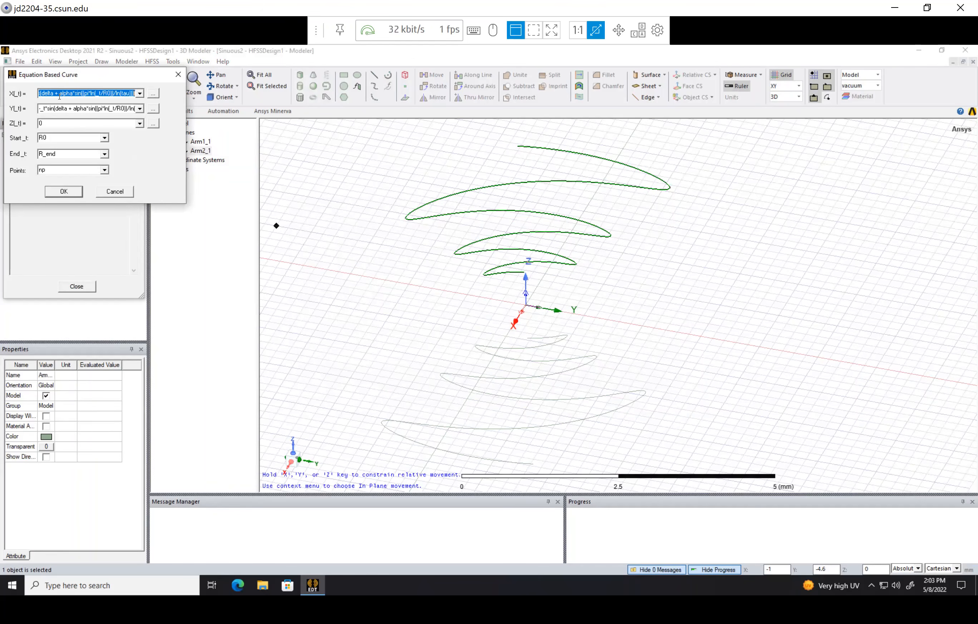
click(91, 93)
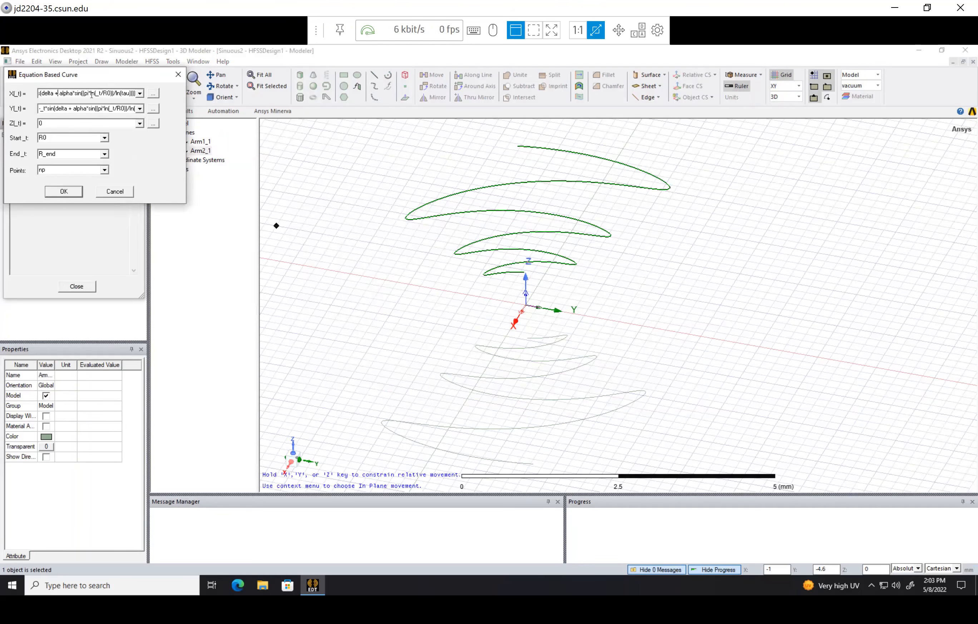
text(()
click(60, 109)
click(57, 108)
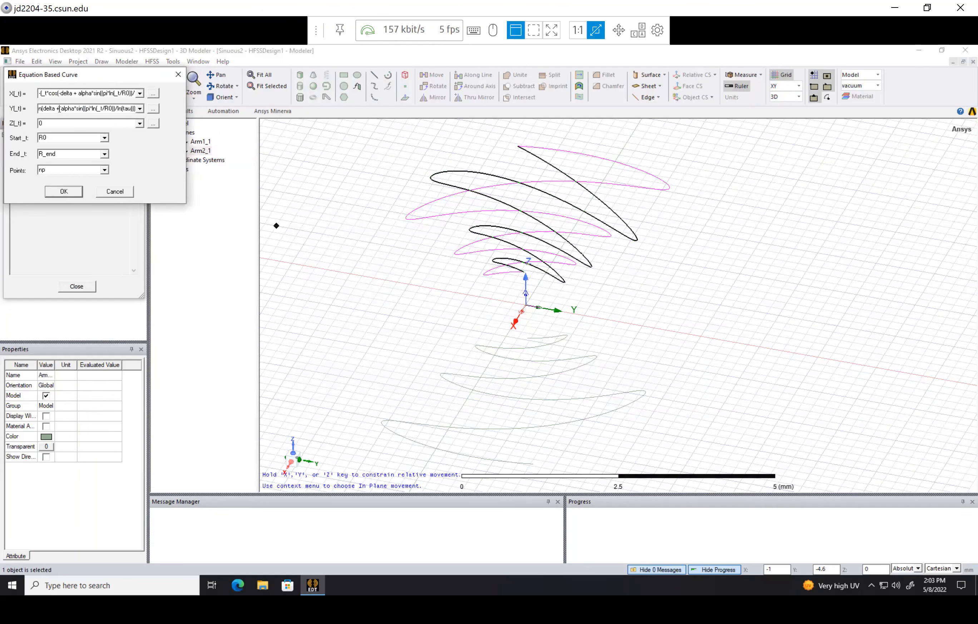
key(Left)
key(Left)
text(-)
click(74, 123)
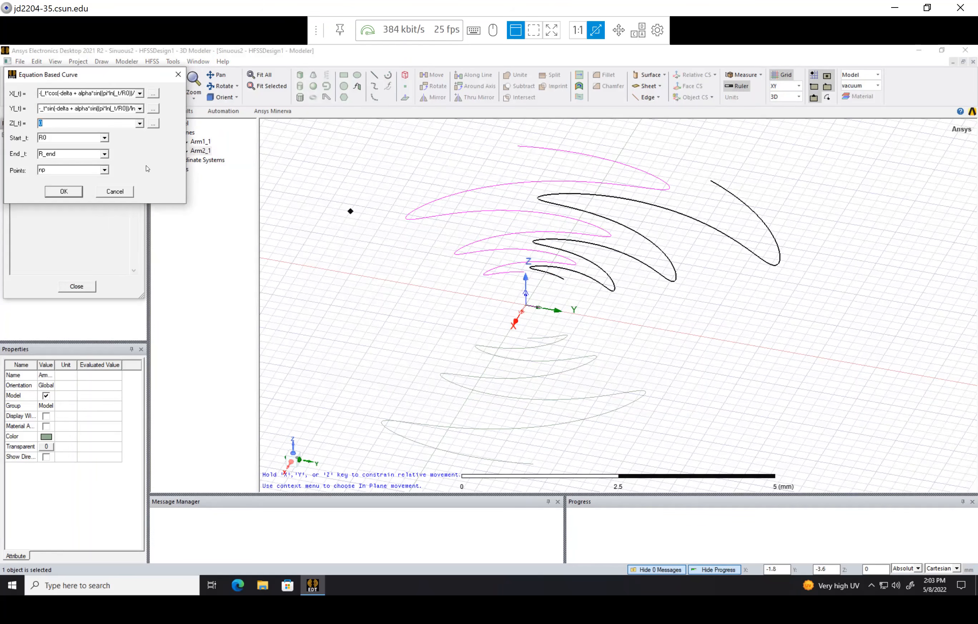
click(64, 191)
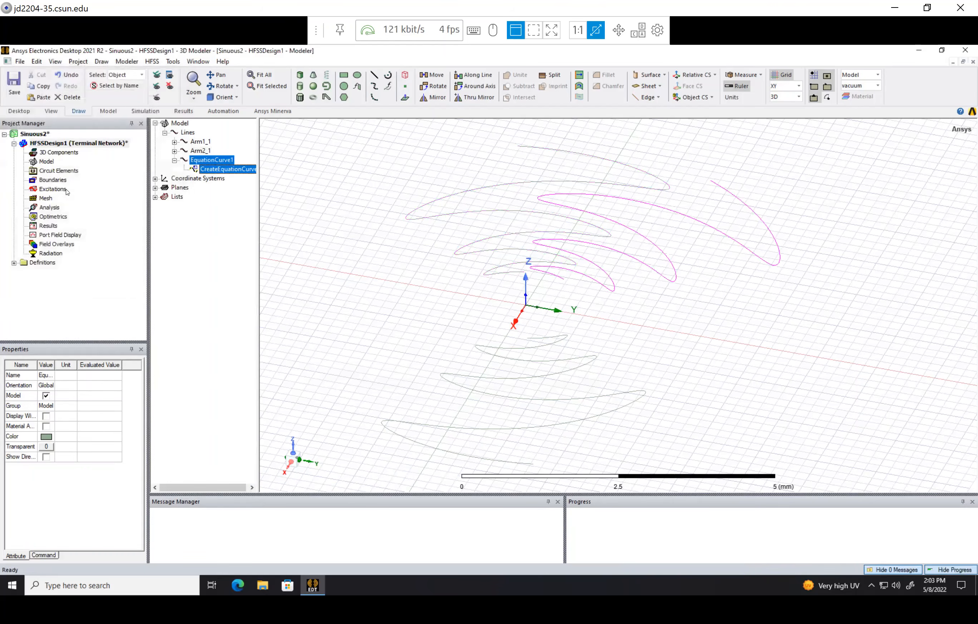
- Rename the third sinuous curve as Arm2_2
click(174, 161)
double_click(211, 160)
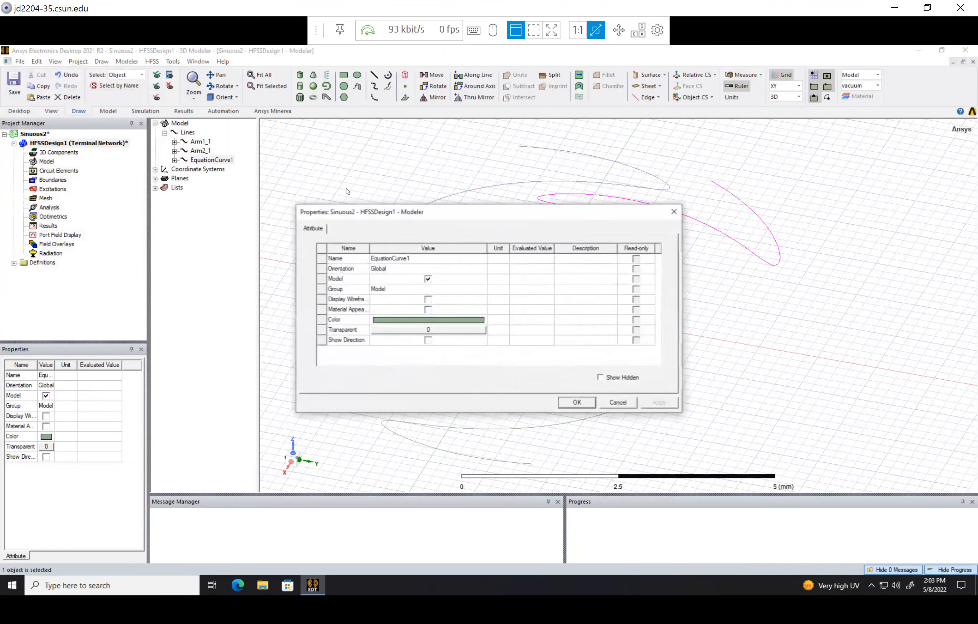
click(390, 258)
text(Arm2)
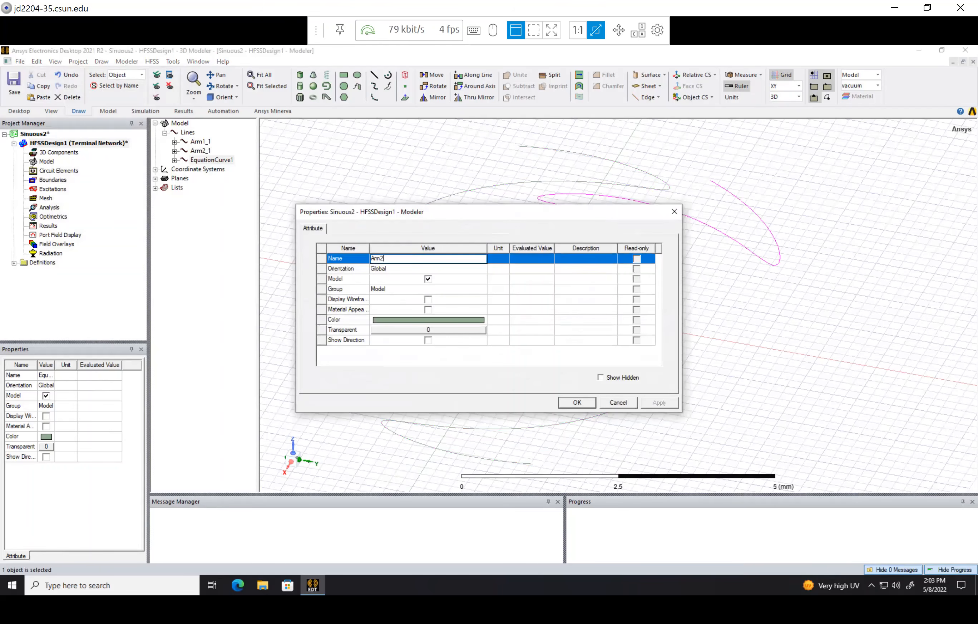
text(_2)
key(Return)
click(577, 402)
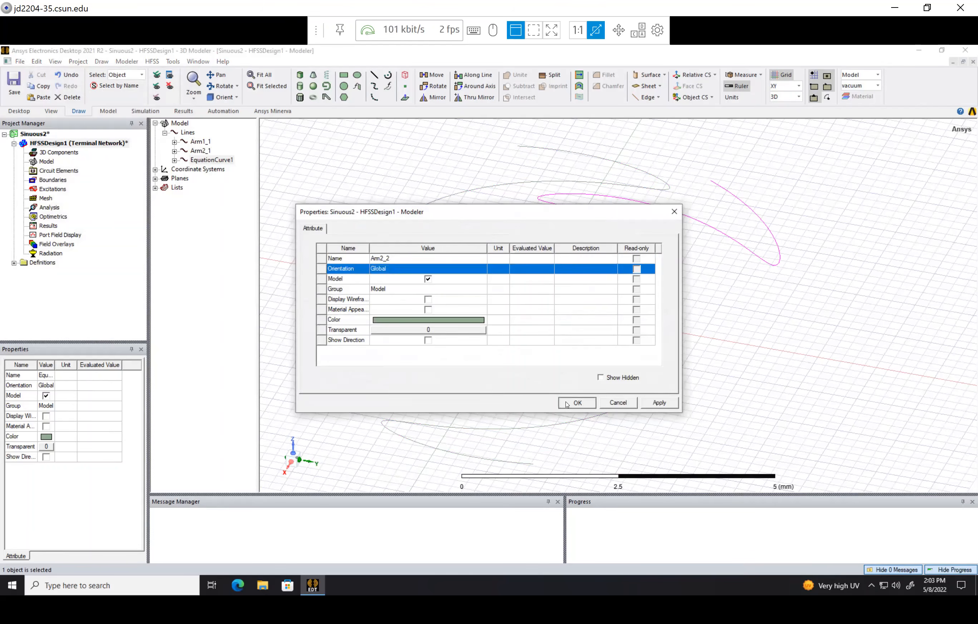
- Start a fourth equation-based curve and remove the outer negation from its X equation, keeping -delta inside the cosine
click(389, 85)
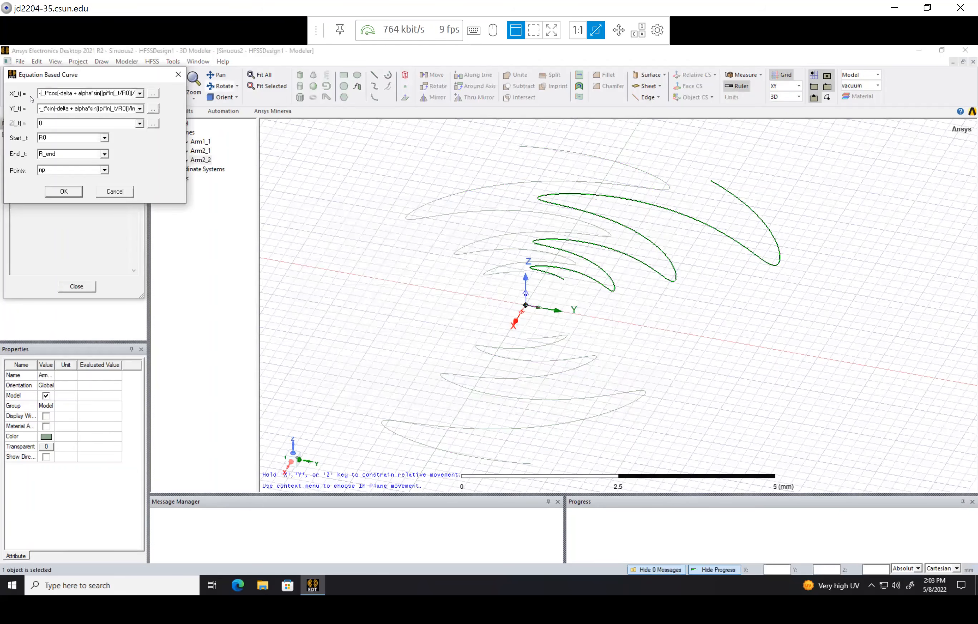
click(45, 94)
click(43, 94)
key(Home)
key(Delete)
key(Delete)
key(End)
key(Tab)
key(Tab)
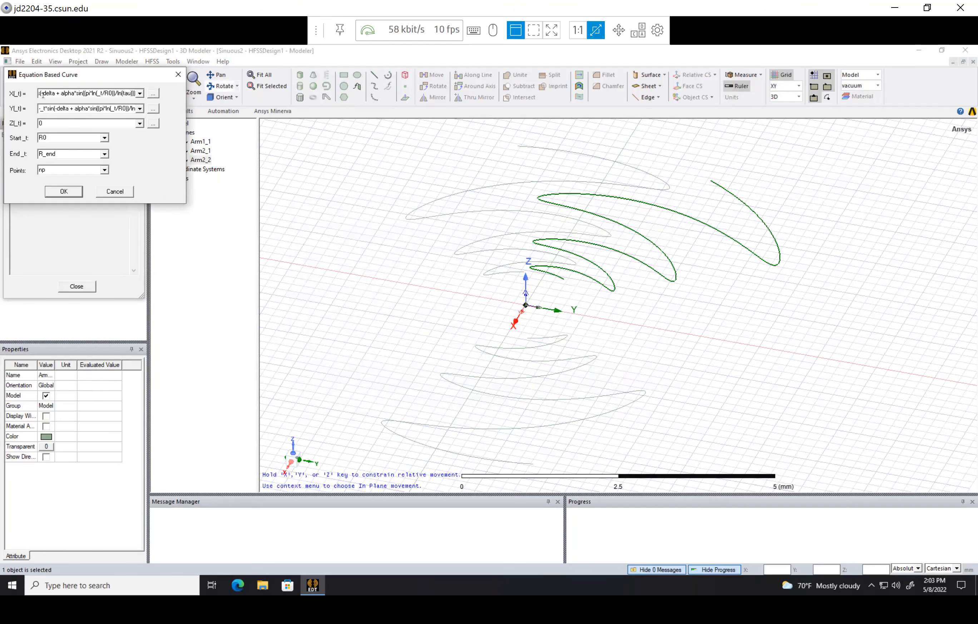
- Remove the leading minus from the Y equation, create the fourth curve, and collapse its history in the model tree
click(55, 109)
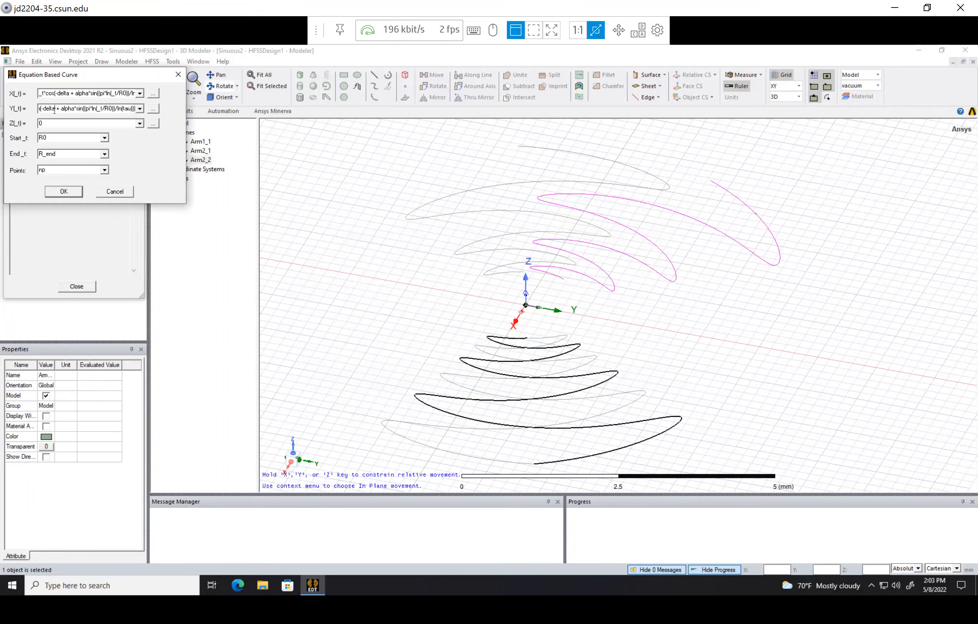
key(Home)
key(BackSpace)
key(Tab)
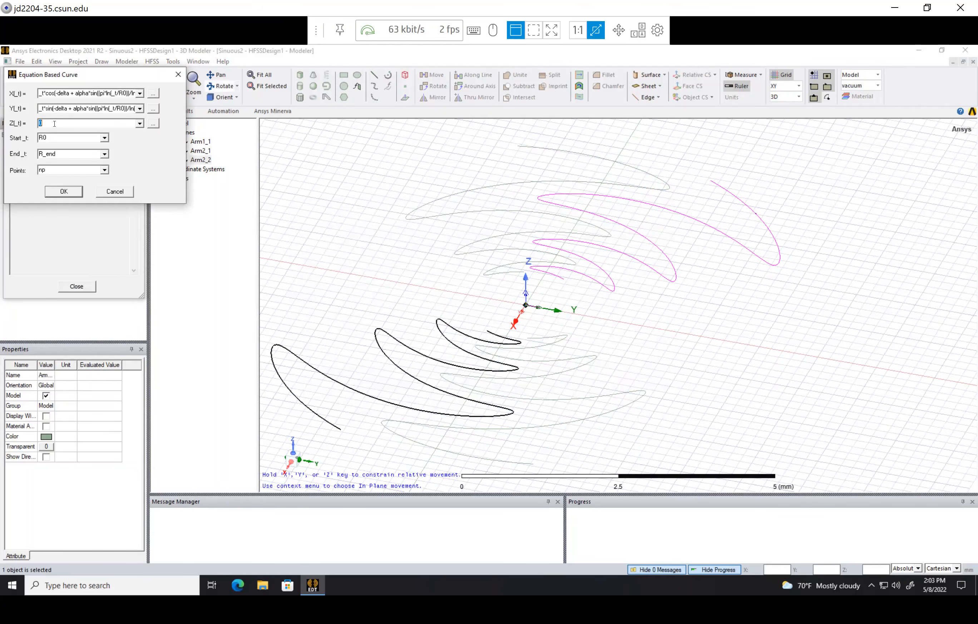
click(78, 194)
click(174, 169)
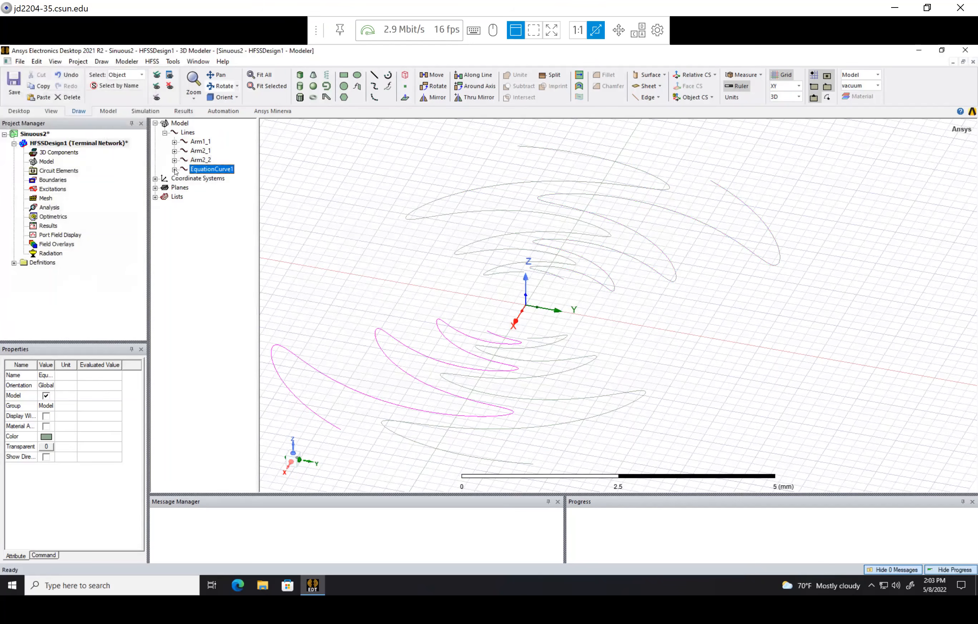
- Try to rename the fourth sinuous curve, EquationCurve1, as Arm1_1 and save the project
double_click(196, 170)
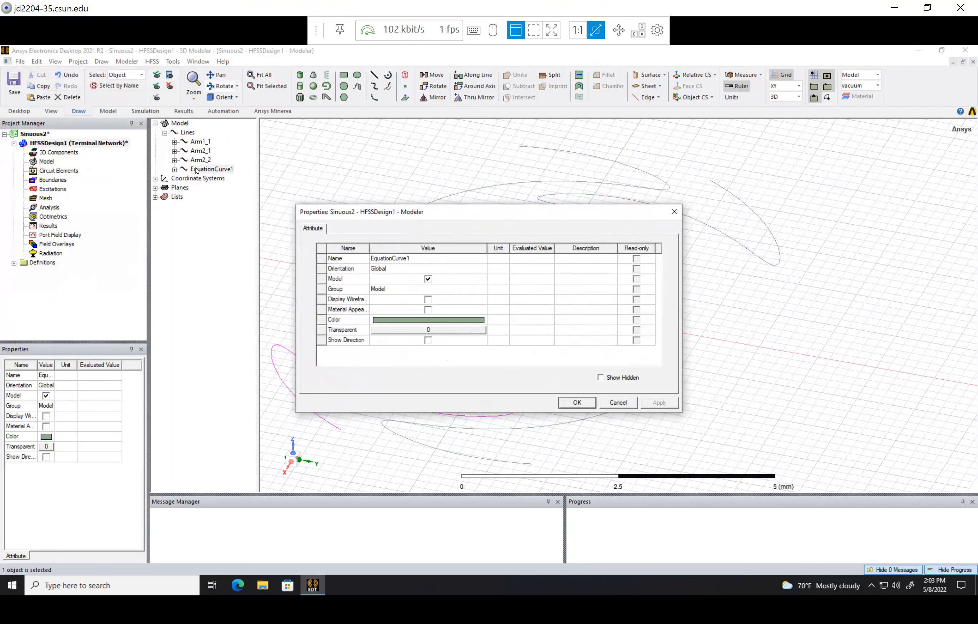
click(449, 260)
text(Arm1_1)
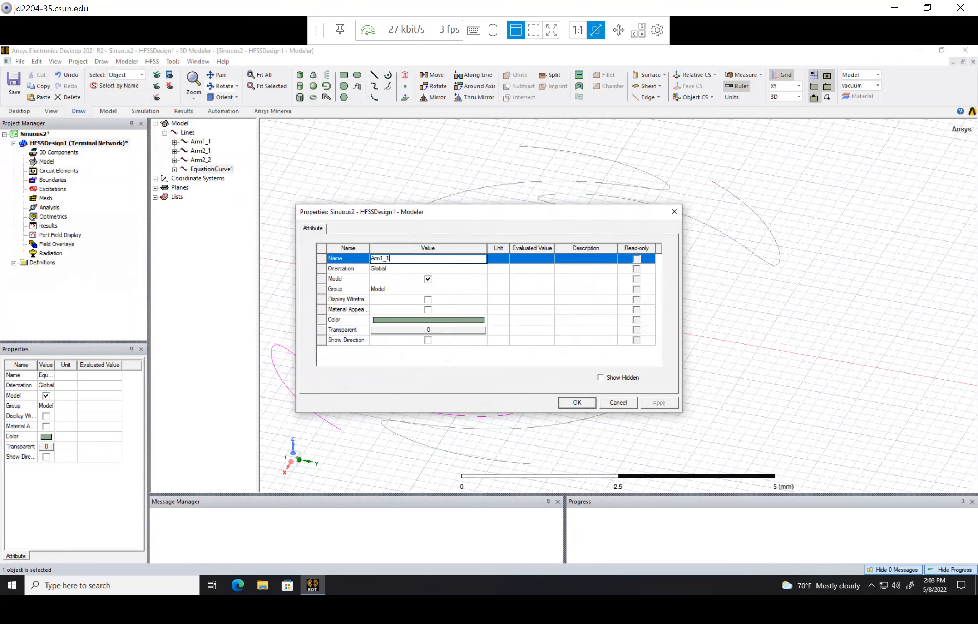
key(Return)
click(574, 402)
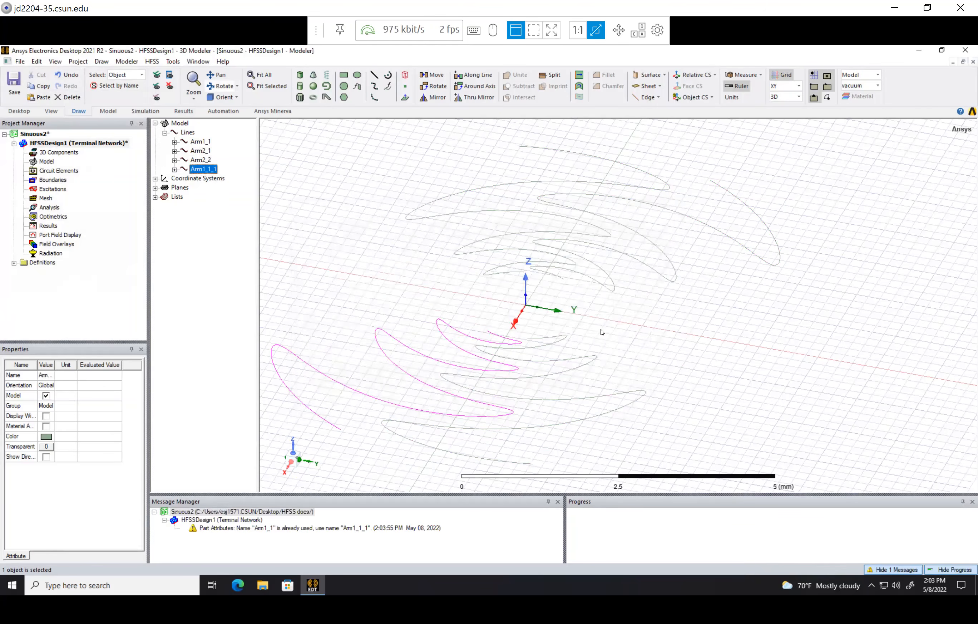
scroll(602, 332, down, 2)
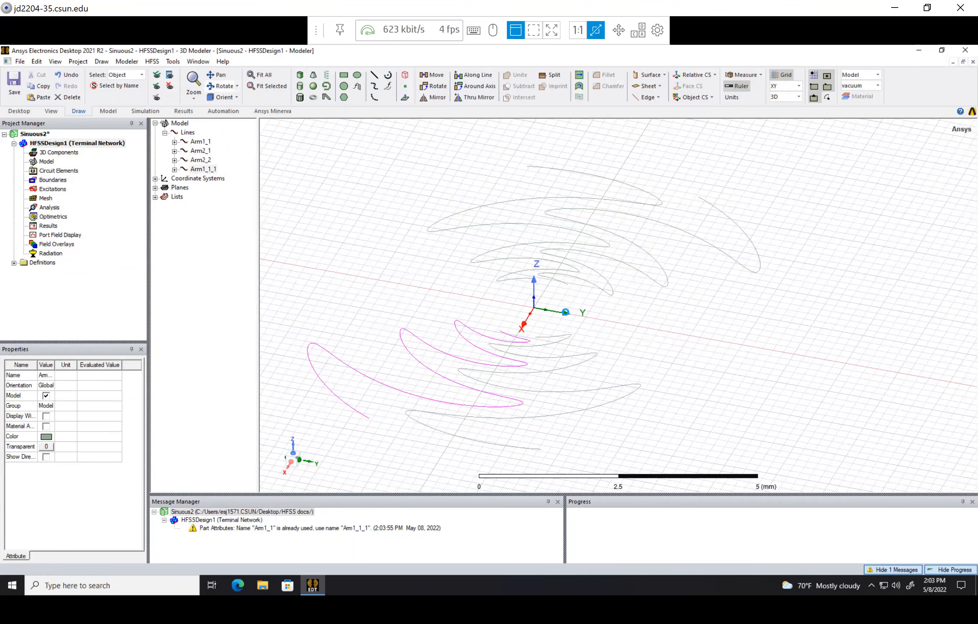
key(ctrl+s)
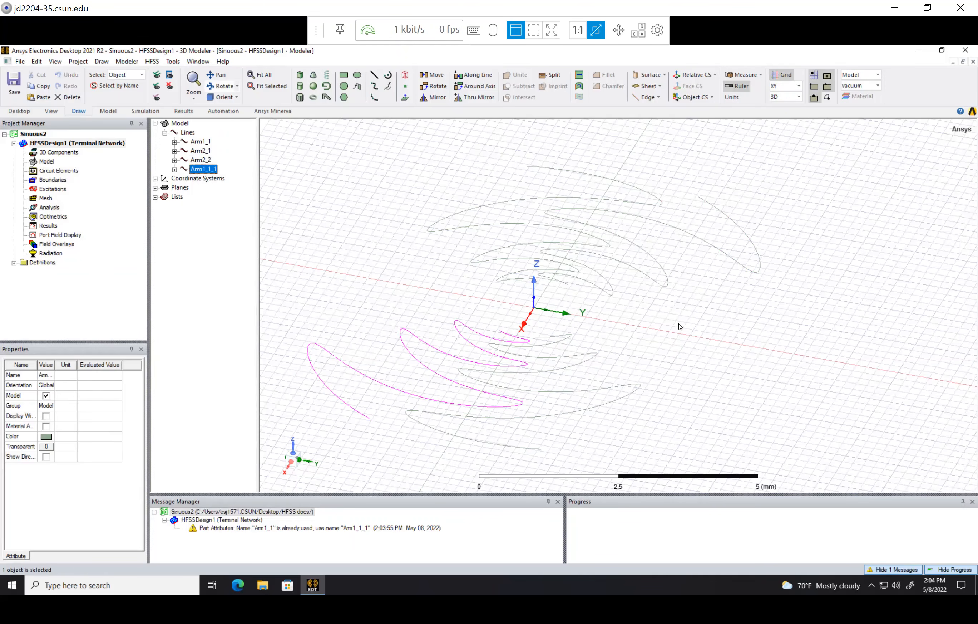
scroll(728, 345, down, 1)
scroll(728, 345, down, 1)
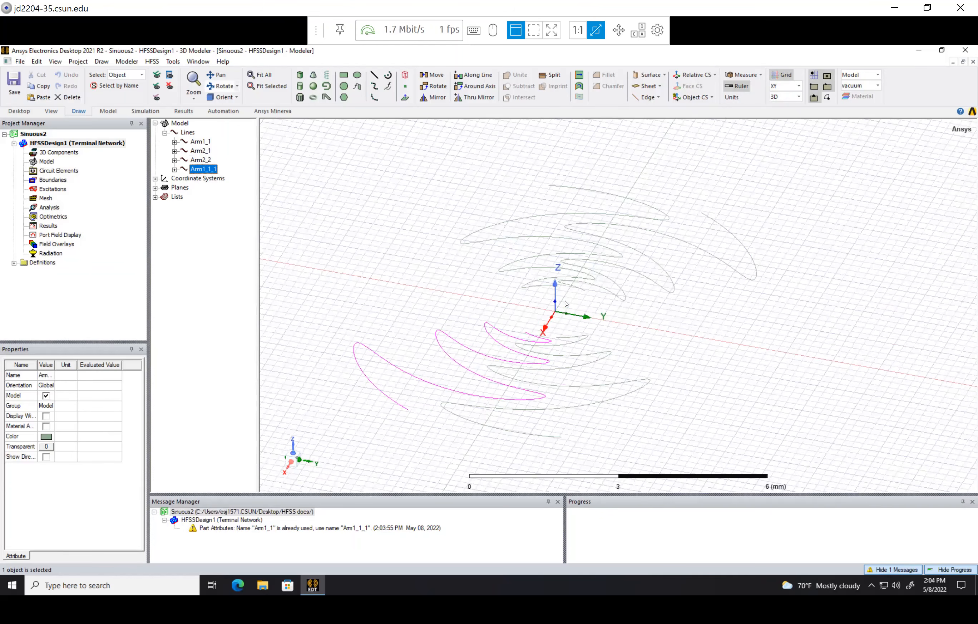
- Try again to name the fourth curve Arm1_1 by removing the extra suffix from its name
double_click(206, 170)
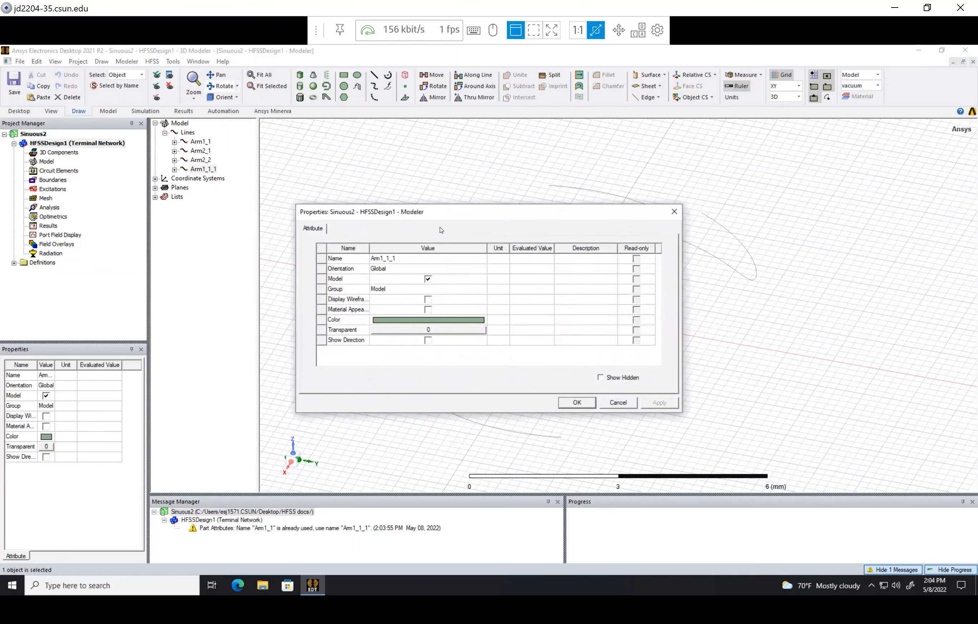
click(419, 258)
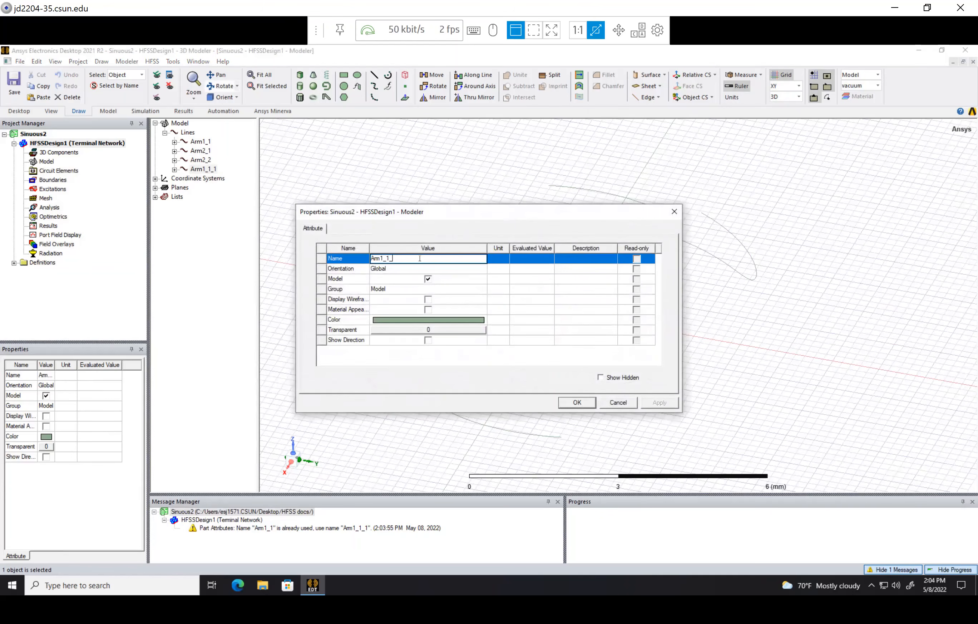
key(BackSpace)
key(BackSpace)
key(Return)
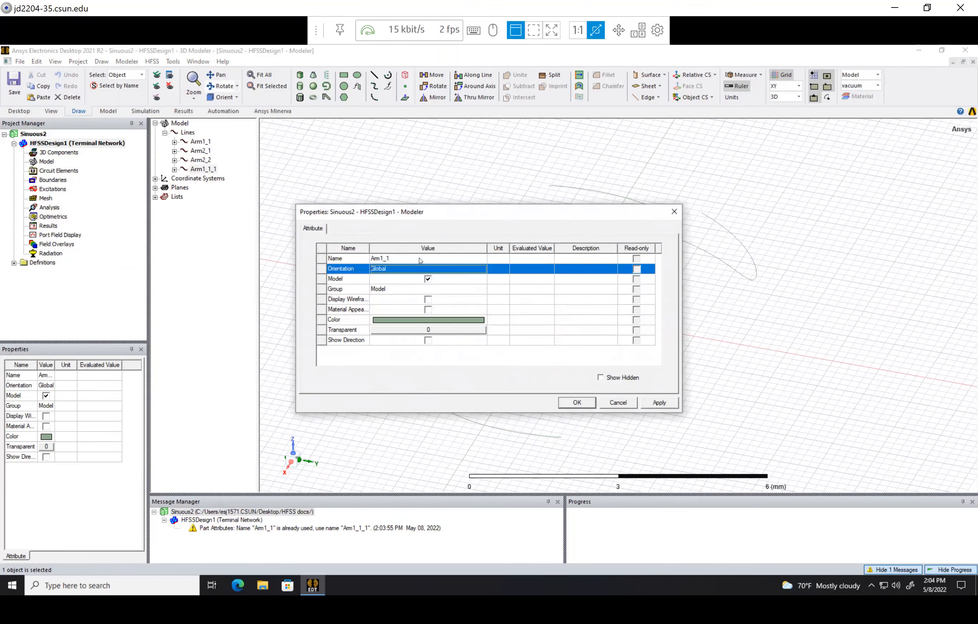
click(583, 403)
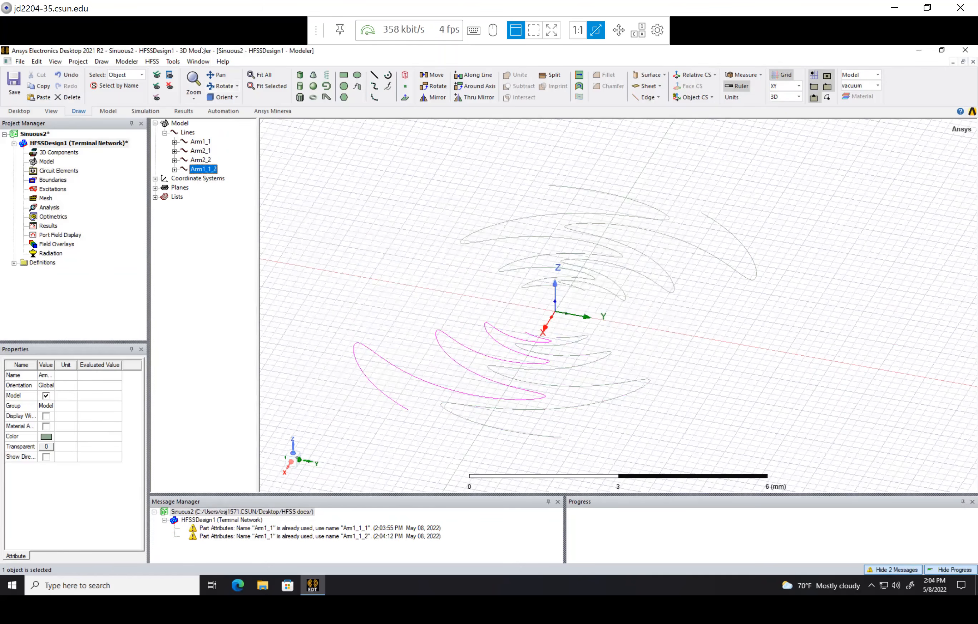
- Review the design's local variables, close them unchanged, and clear the curve selection
click(152, 61)
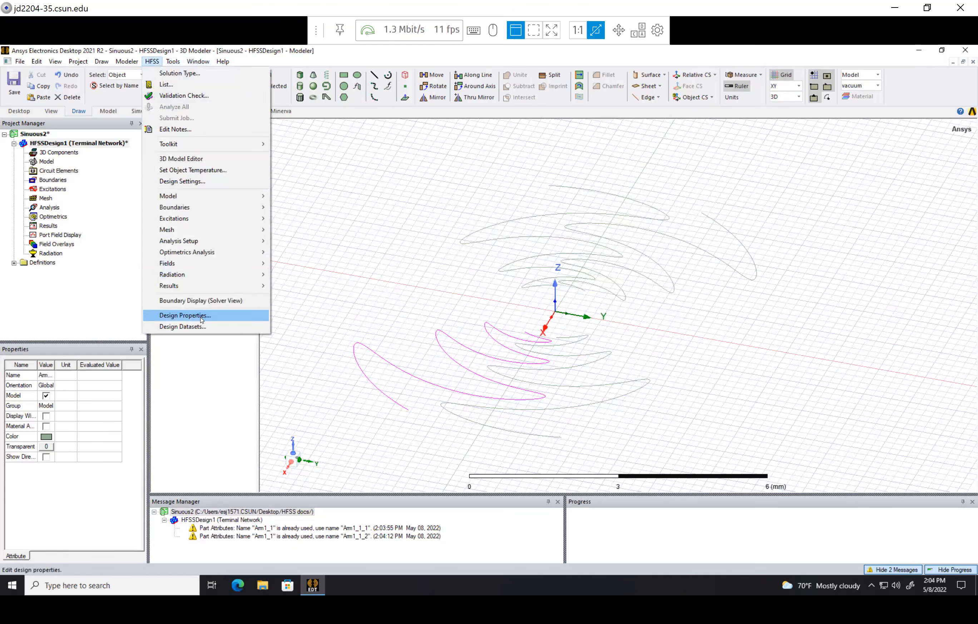
click(185, 315)
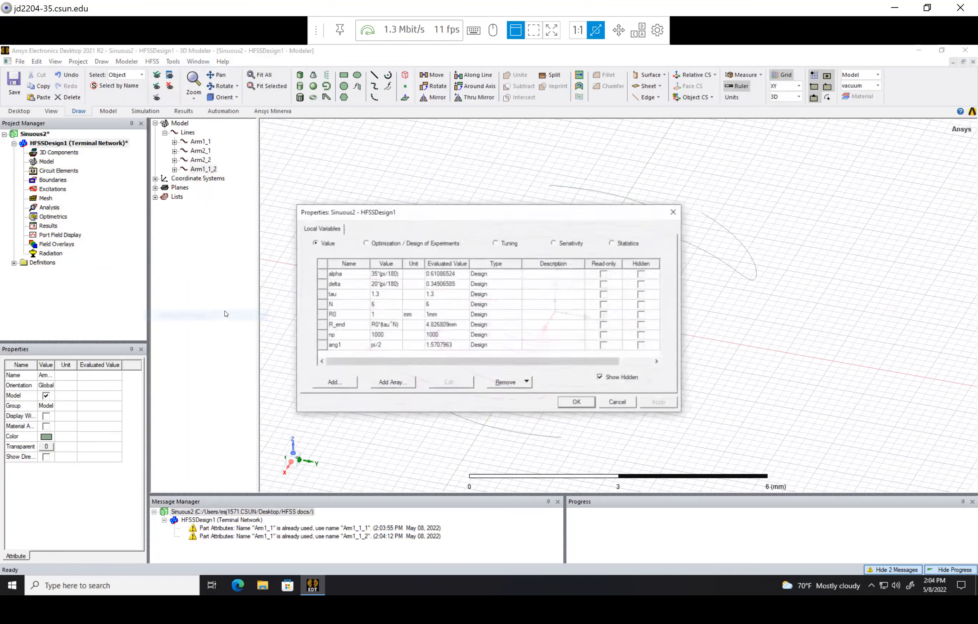
click(588, 405)
click(681, 347)
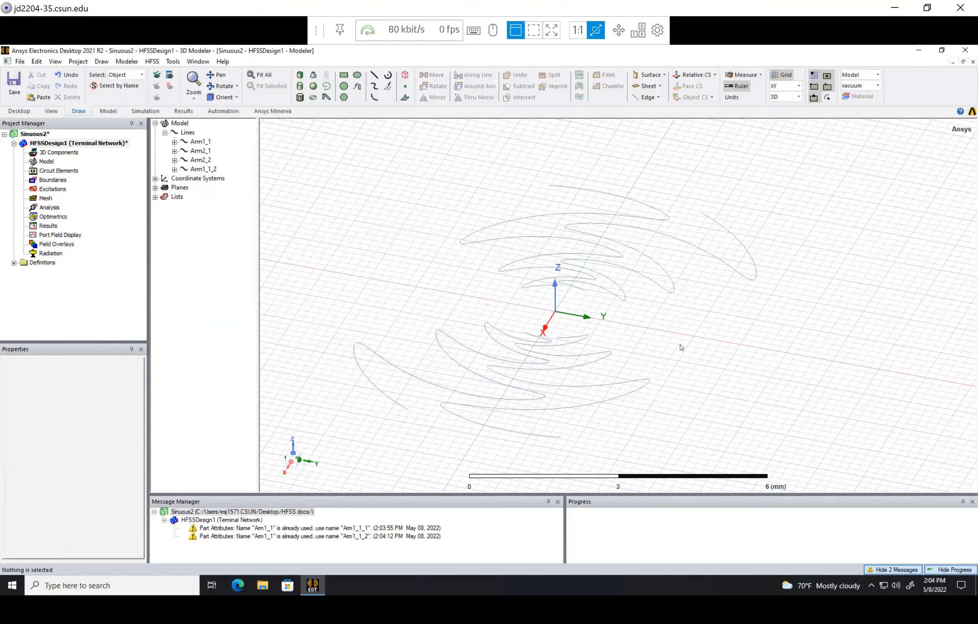
- Rename the fourth sinuous curve as Arm1_2 and deselect it
double_click(193, 169)
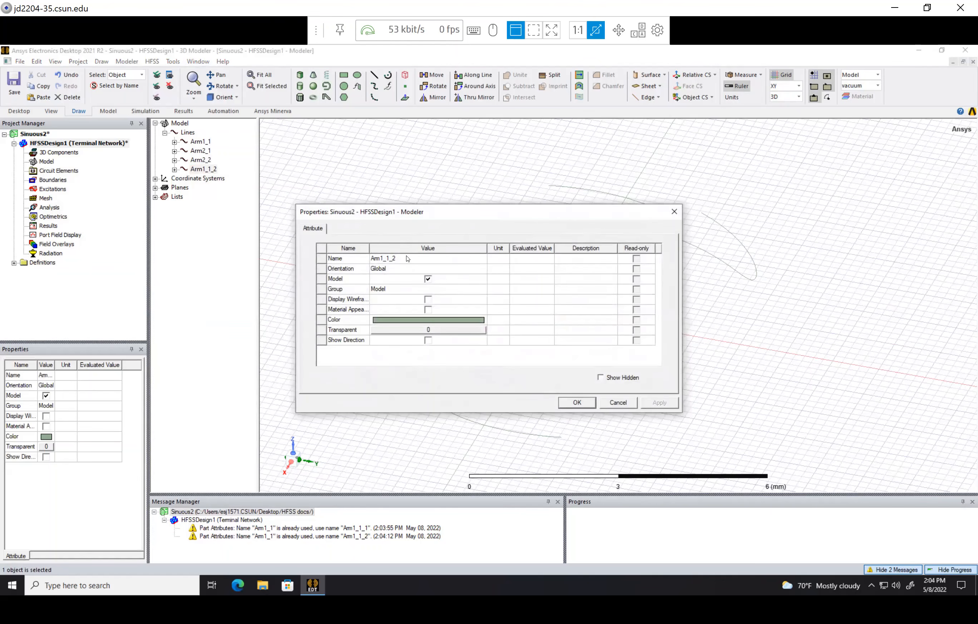
click(407, 258)
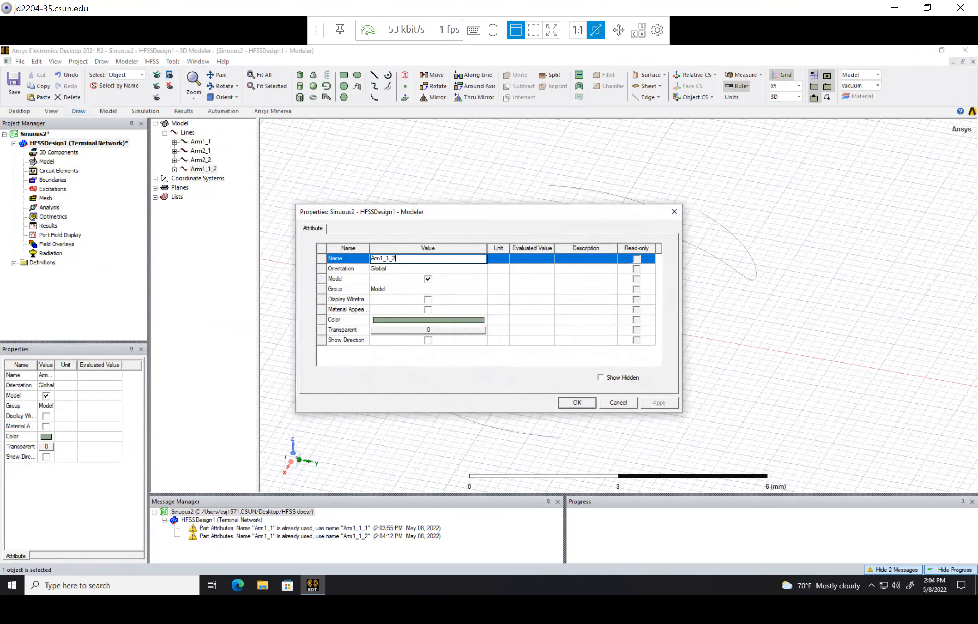
key(BackSpace)
key(BackSpace)
key(BackSpace)
text(2)
key(Tab)
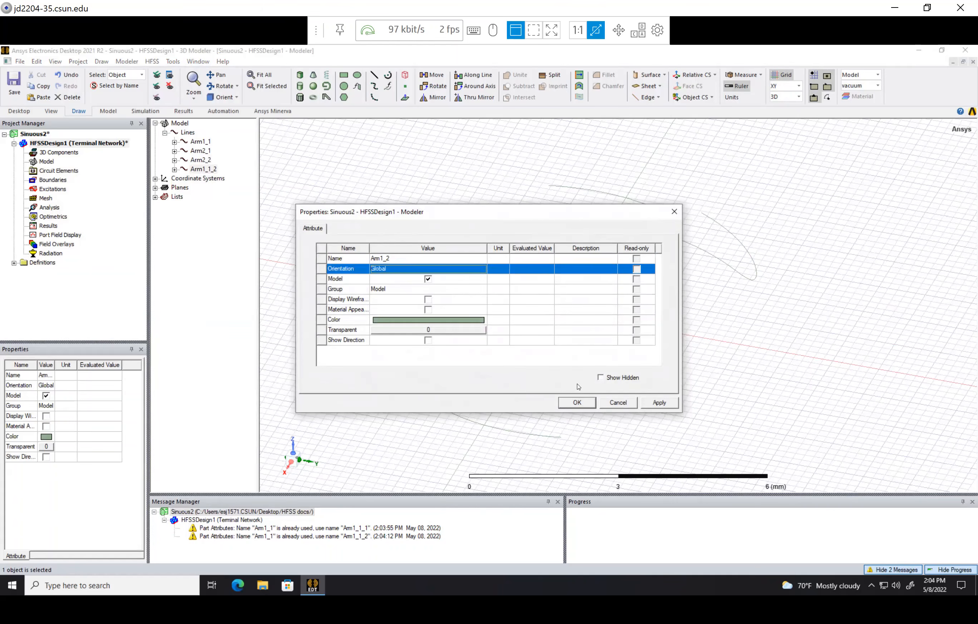
click(590, 403)
click(465, 304)
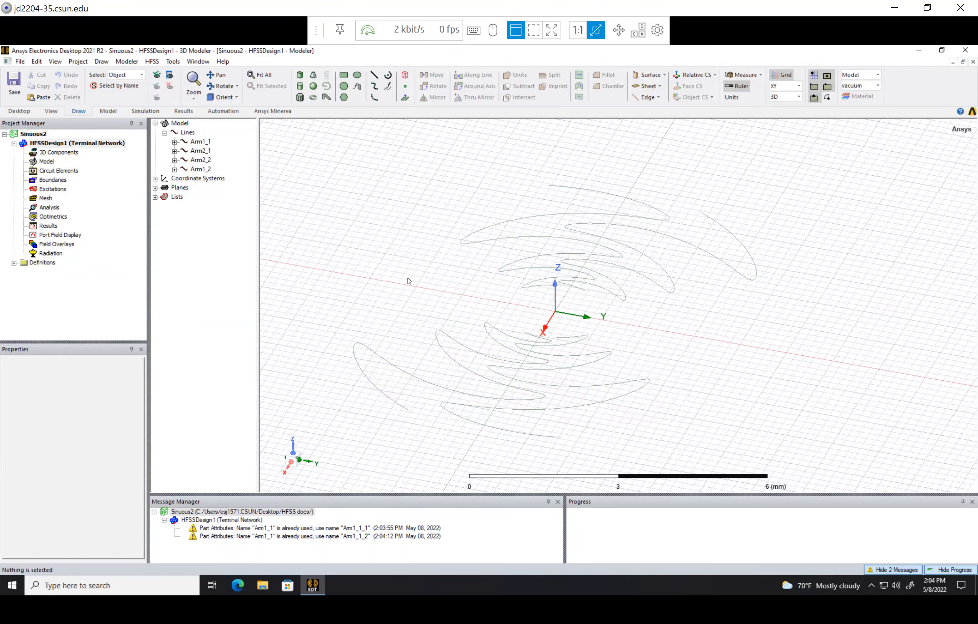
- Copy the cosine argument containing -delta + alpha*sin((pi*ln(_t/R0))/ln(tau)) from the equation-based curve's X equation, then cancel the curve
click(152, 61)
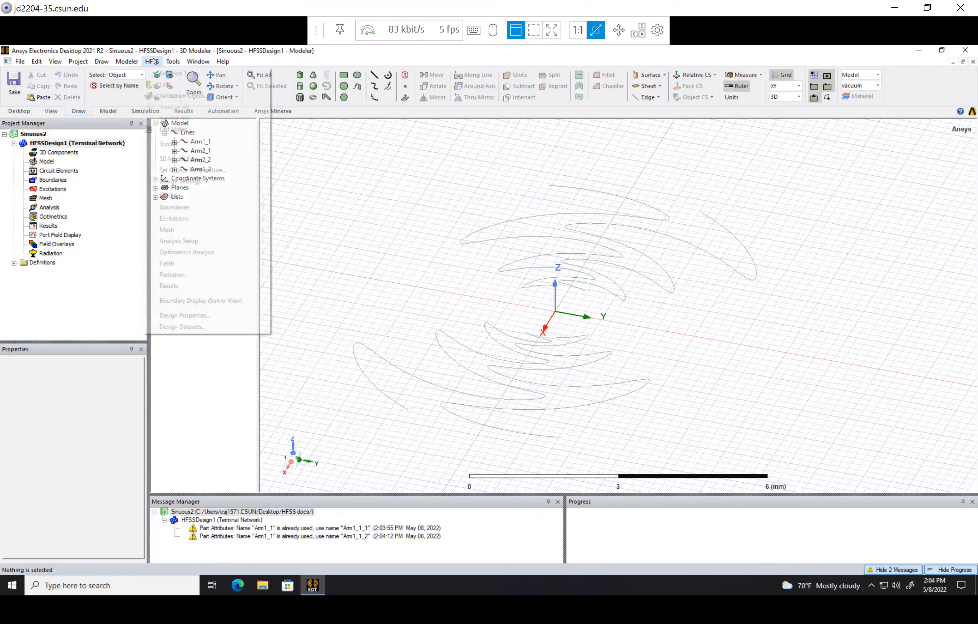
click(164, 62)
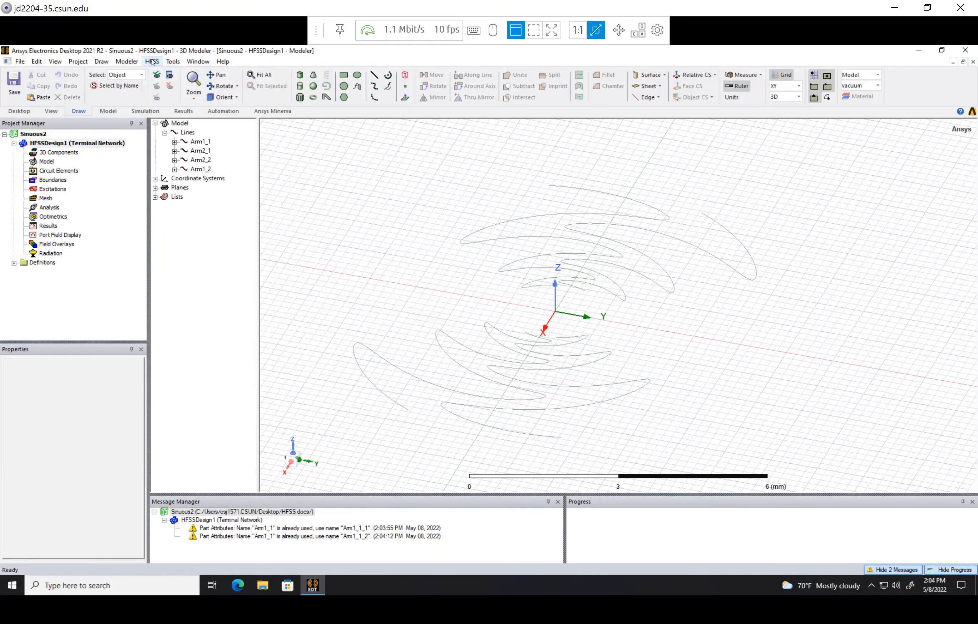
click(389, 87)
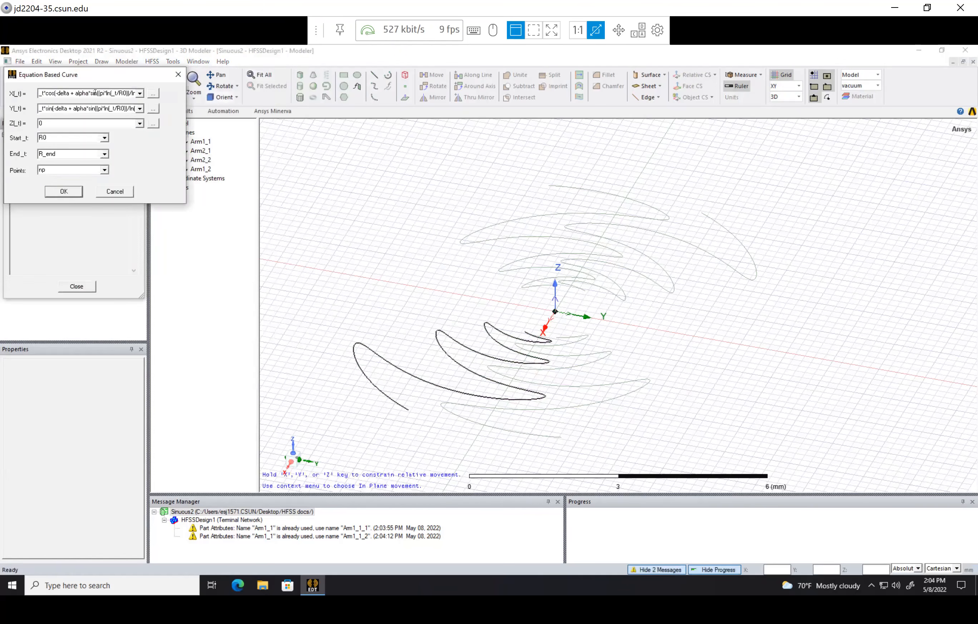
click(43, 94)
drag(42, 94, 181, 111)
key(ctrl+c)
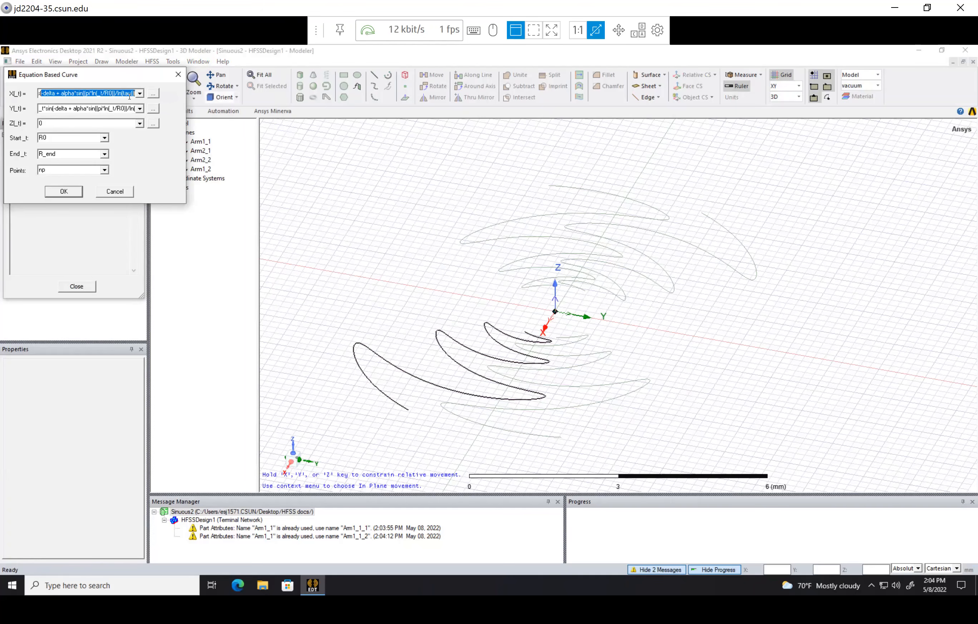
key(Right)
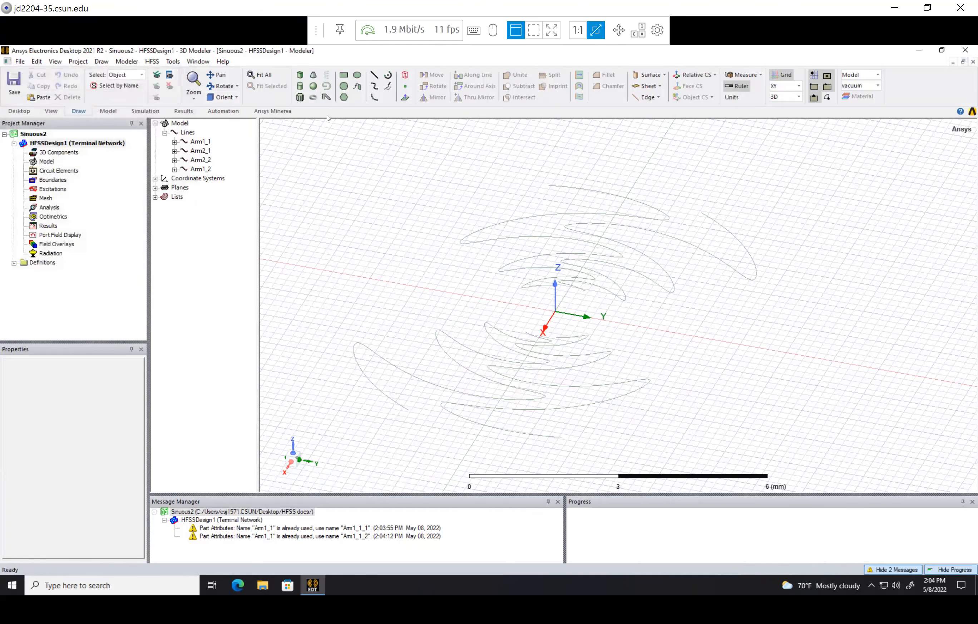
- Start a new local design variable named phi1_end and paste the copied angle expression as its value
click(152, 61)
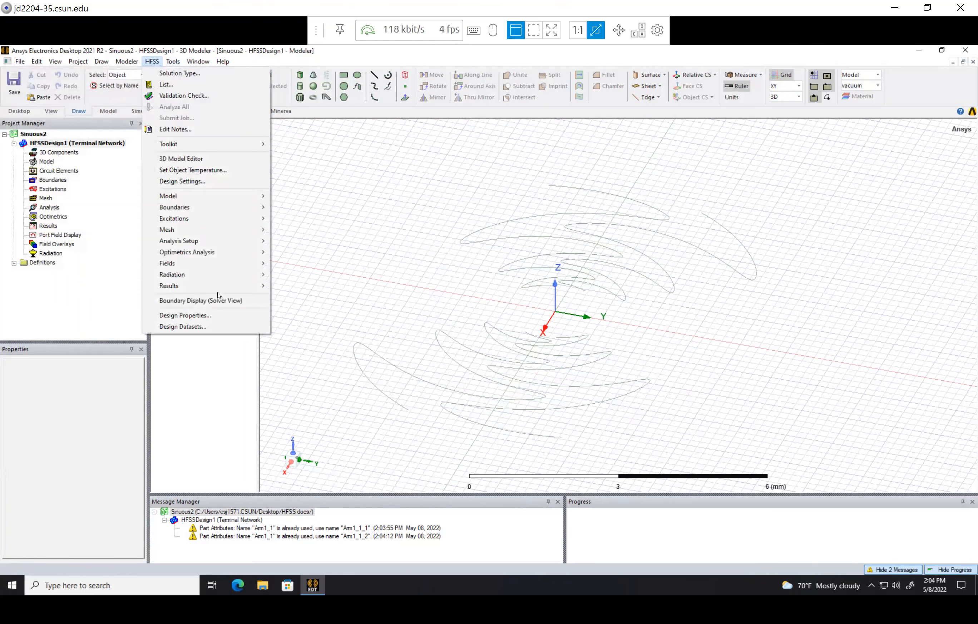
click(214, 316)
drag(414, 204, 414, 91)
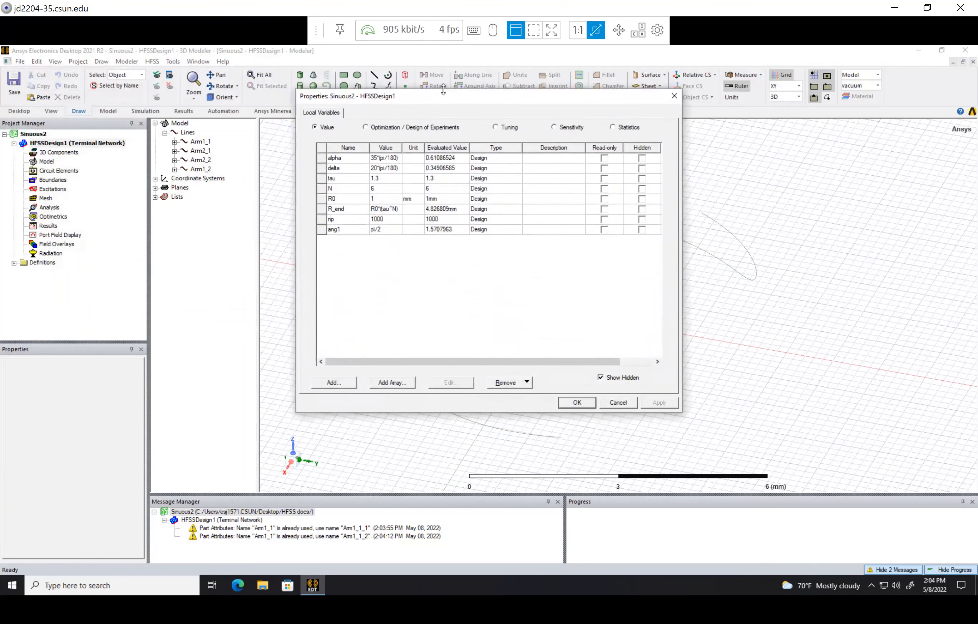
click(346, 382)
text(phi)
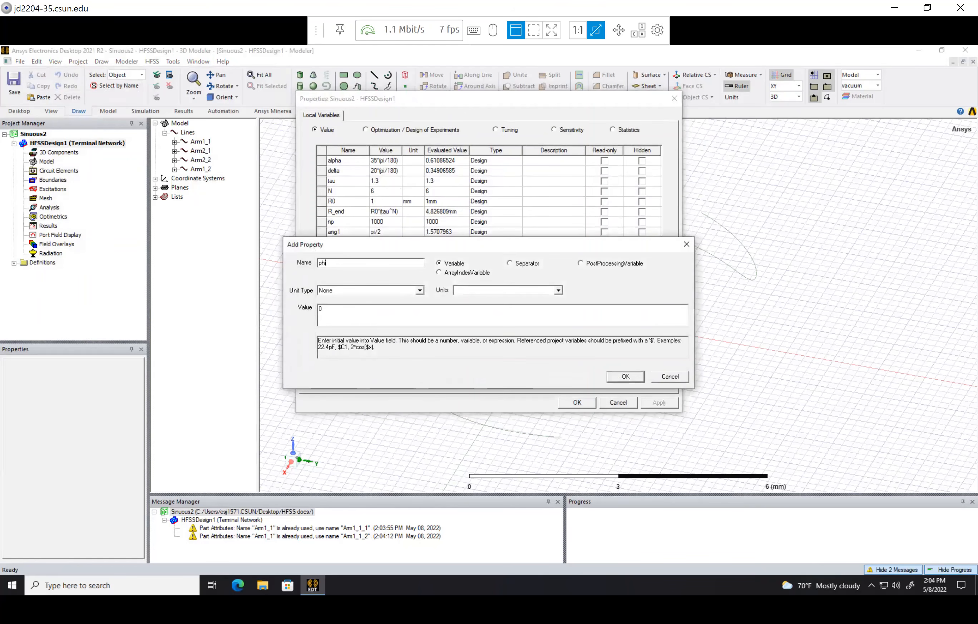
text(1_end)
key(ctrl+v)
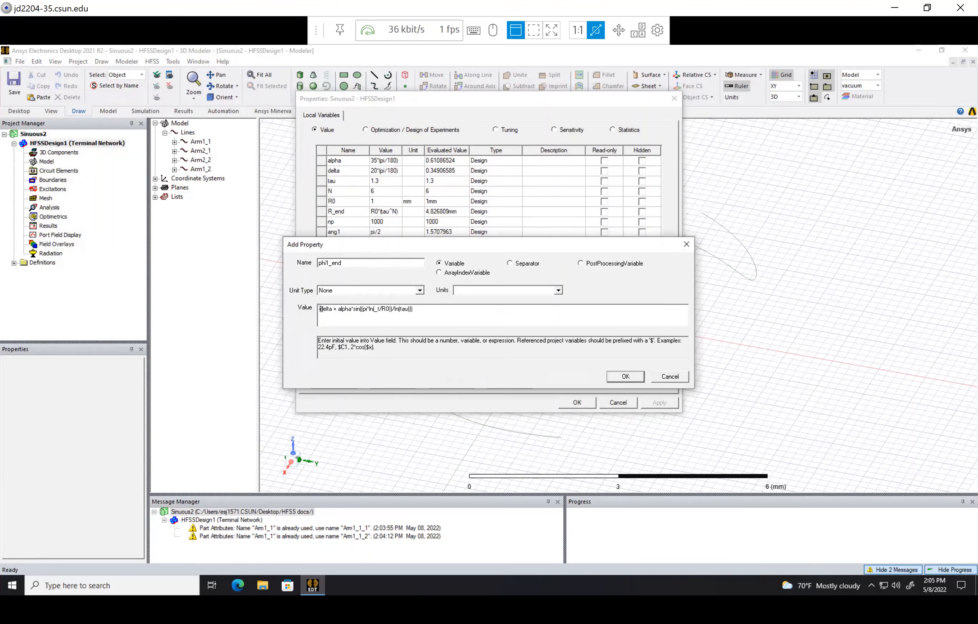
- Try to submit phi1_end with the leading characters before delta removed and _t replaced by R_end, keeping the surplus closing parenthesis
click(322, 308)
key(BackSpace)
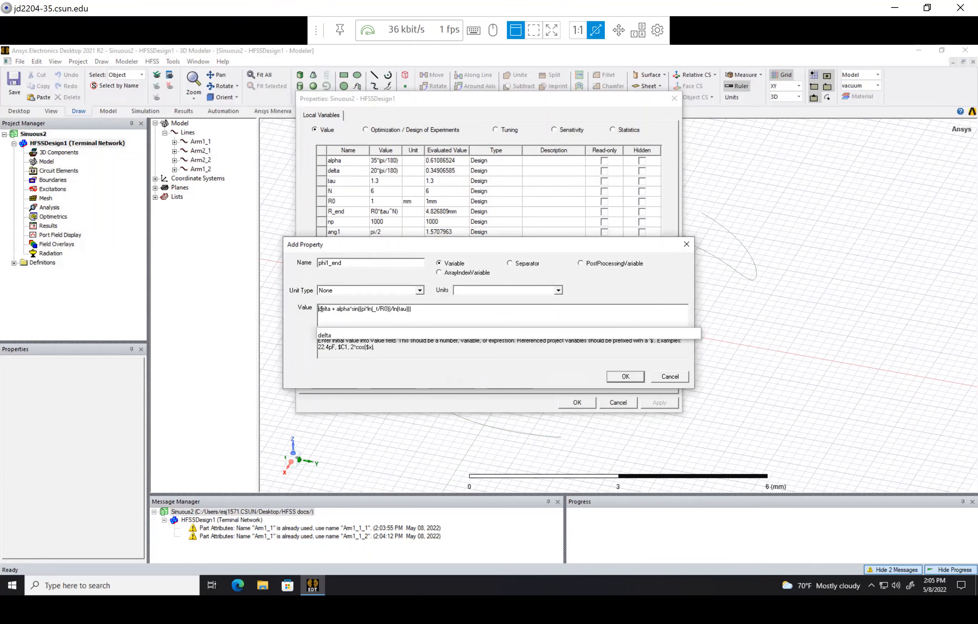
click(378, 309)
key(BackSpace)
key(BackSpace)
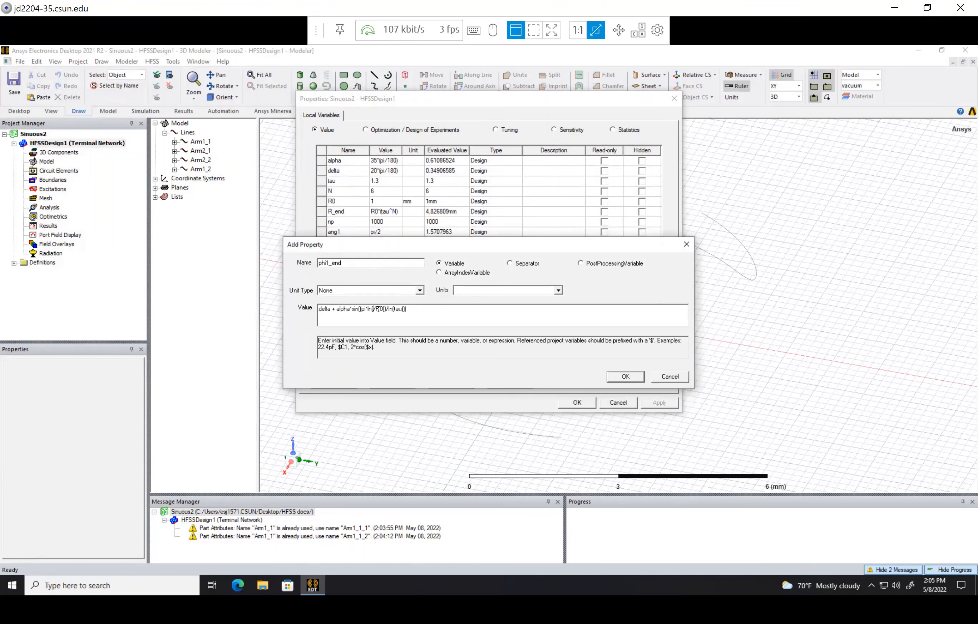
text(R_end)
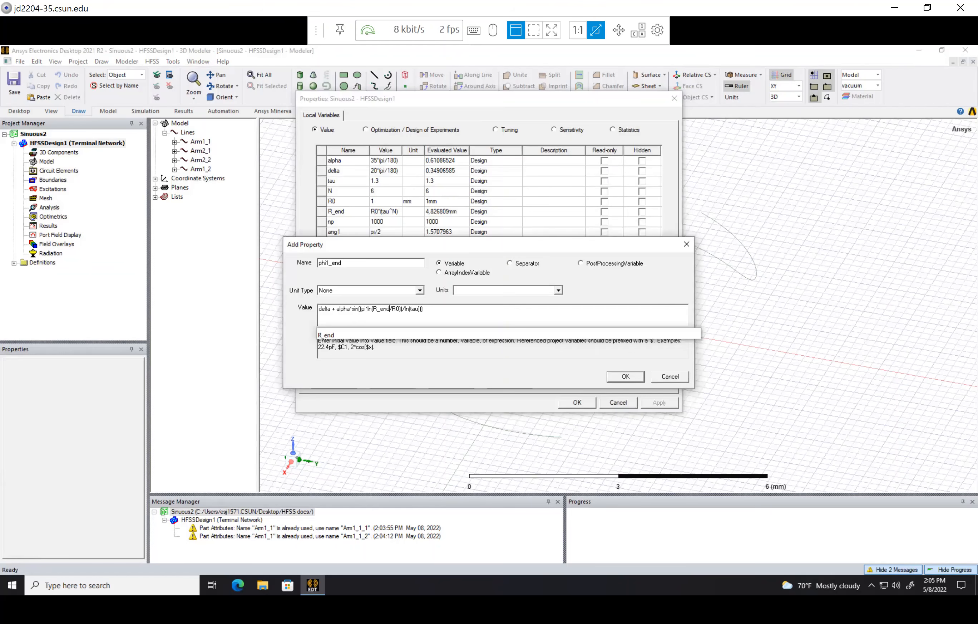
key(Return)
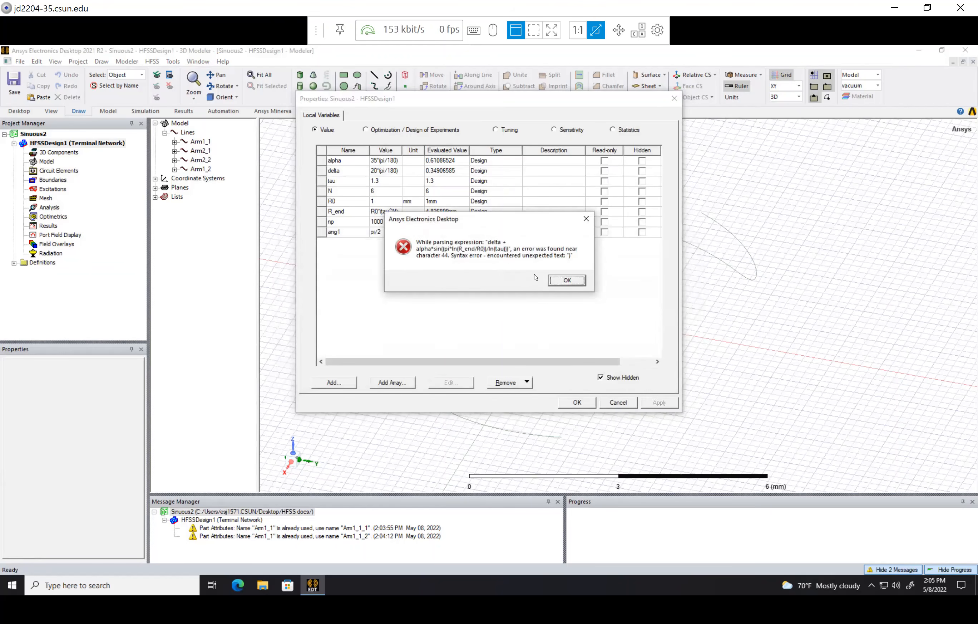
click(556, 282)
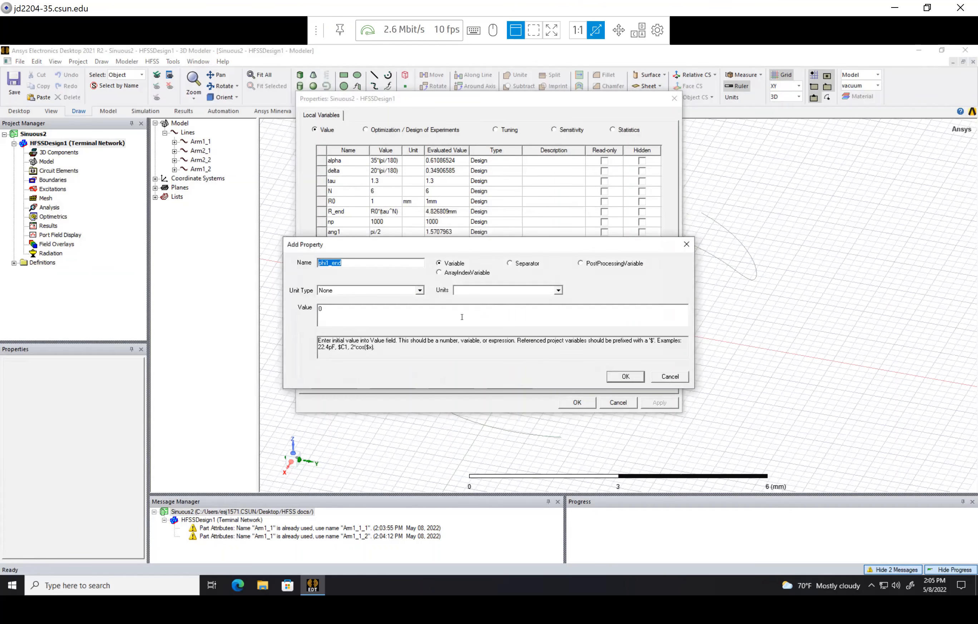
- Add phi1_end with the value delta + alpha*sin((pi*ln(R_end/R0))/ln(tau))
double_click(445, 320)
key(ctrl+v)
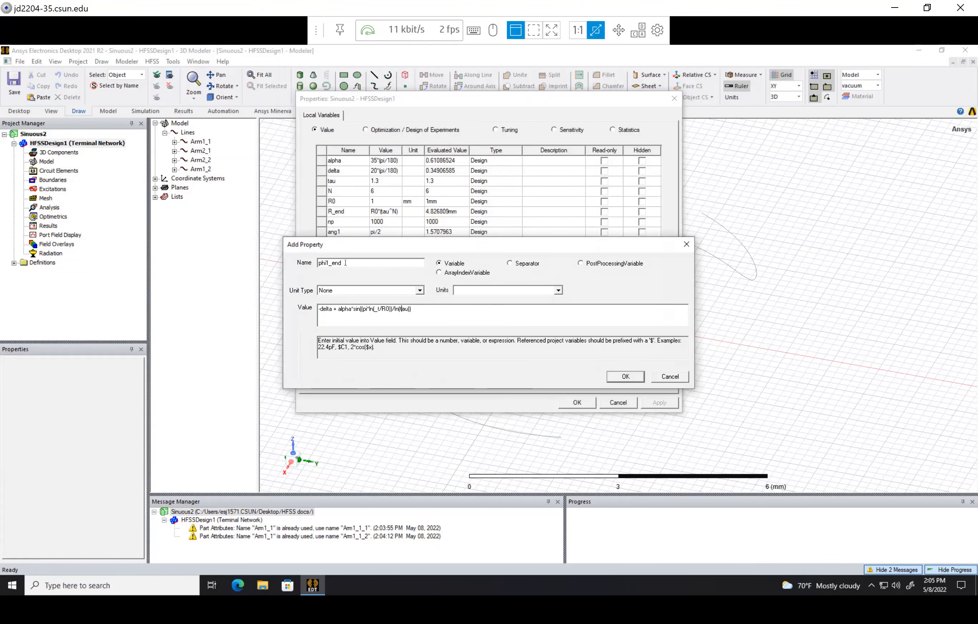
key(ctrl+Left)
key(BackSpace)
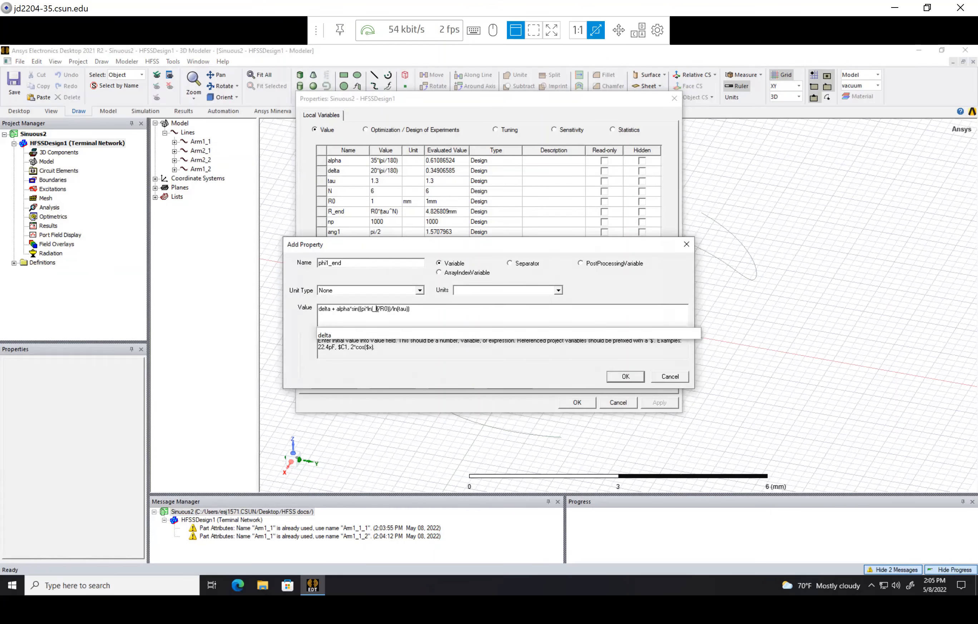
text(R_end)
key(Return)
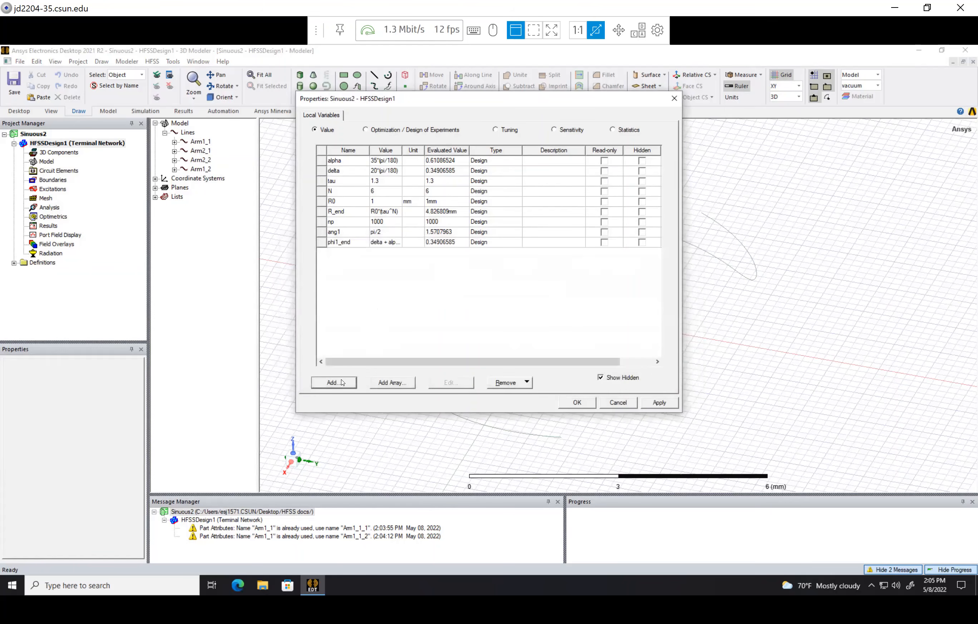
- Add the design variable phi2_end with the value -delta + alpha*sin((pi*ln(R_end/R0))/ln(tau)), then widen and accept the local variables dialog
double_click(386, 242)
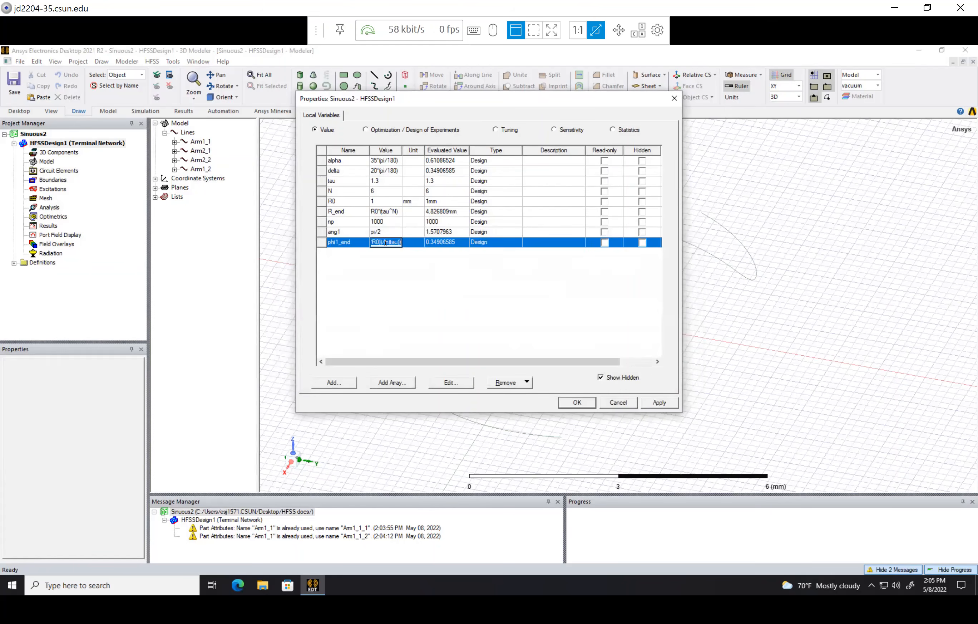
click(333, 382)
text(phi2_end)
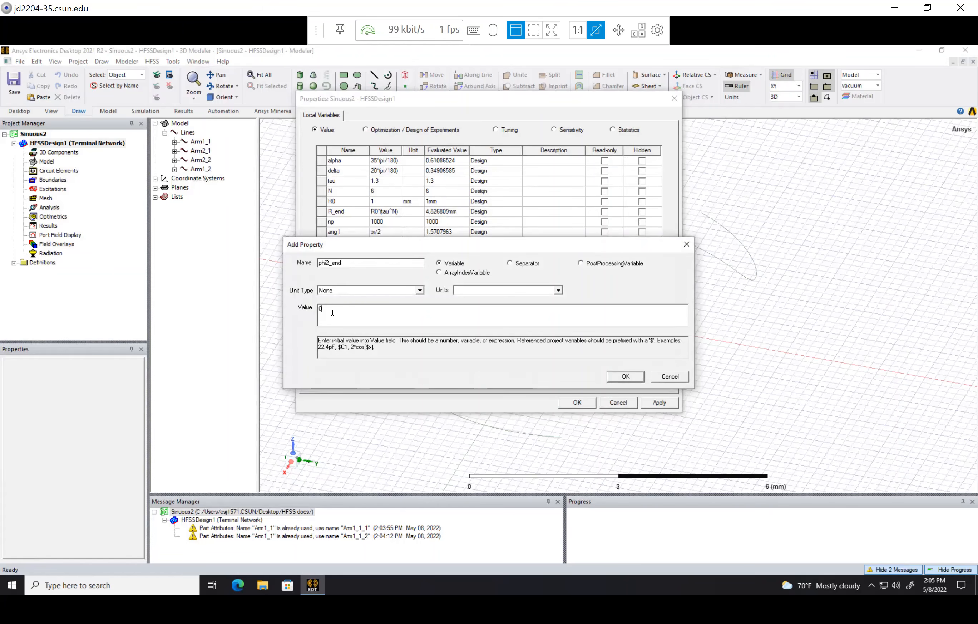
double_click(316, 313)
text(delta + alpha*sin((pi*ln(R_end/R0))/ln(tau)))
click(319, 310)
text(-)
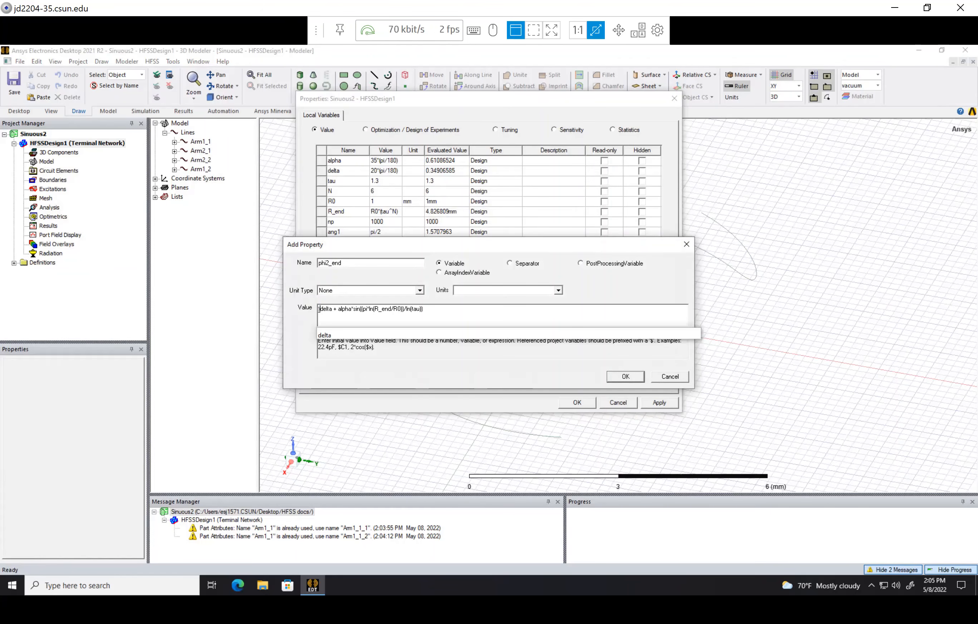
click(624, 376)
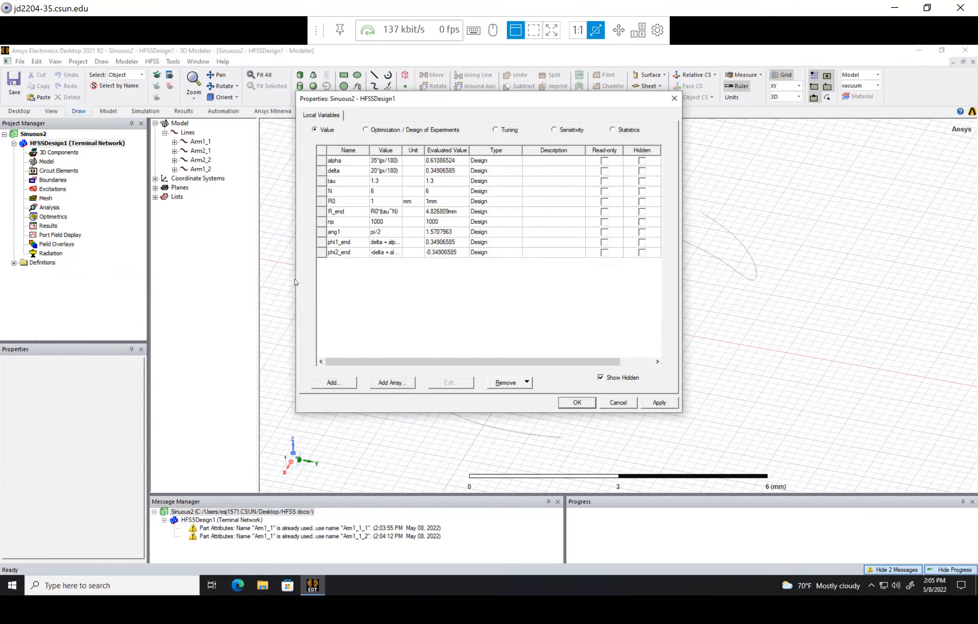
drag(296, 280, 173, 278)
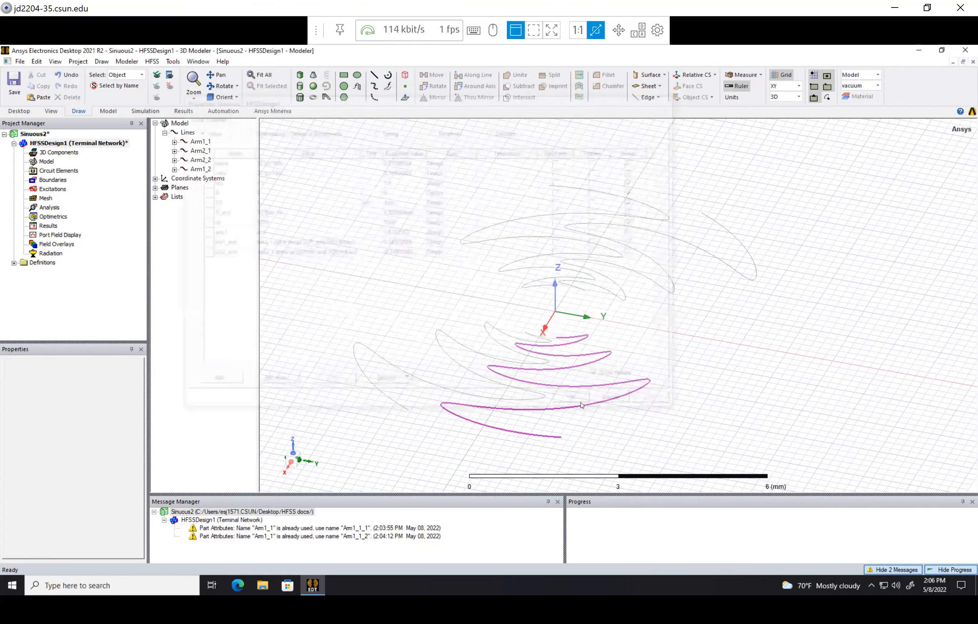
click(579, 403)
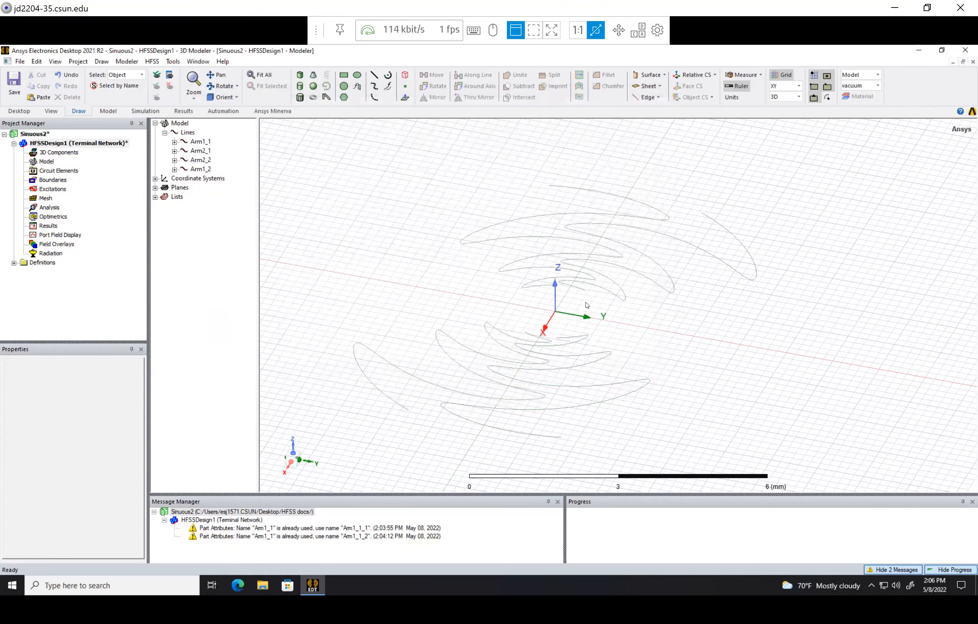
click(387, 86)
key(BackSpace)
click(89, 112)
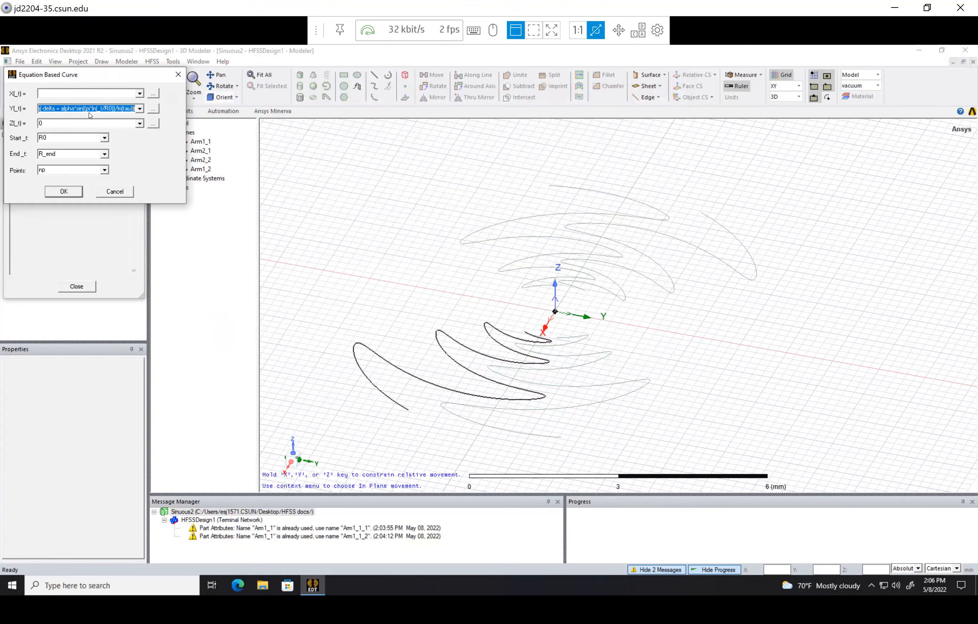
key(BackSpace)
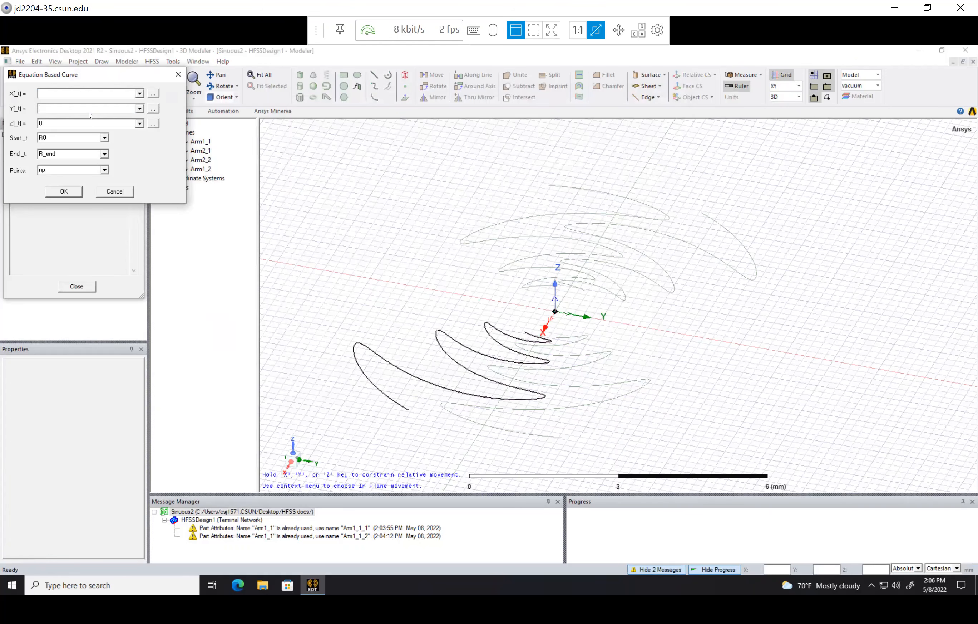
click(127, 191)
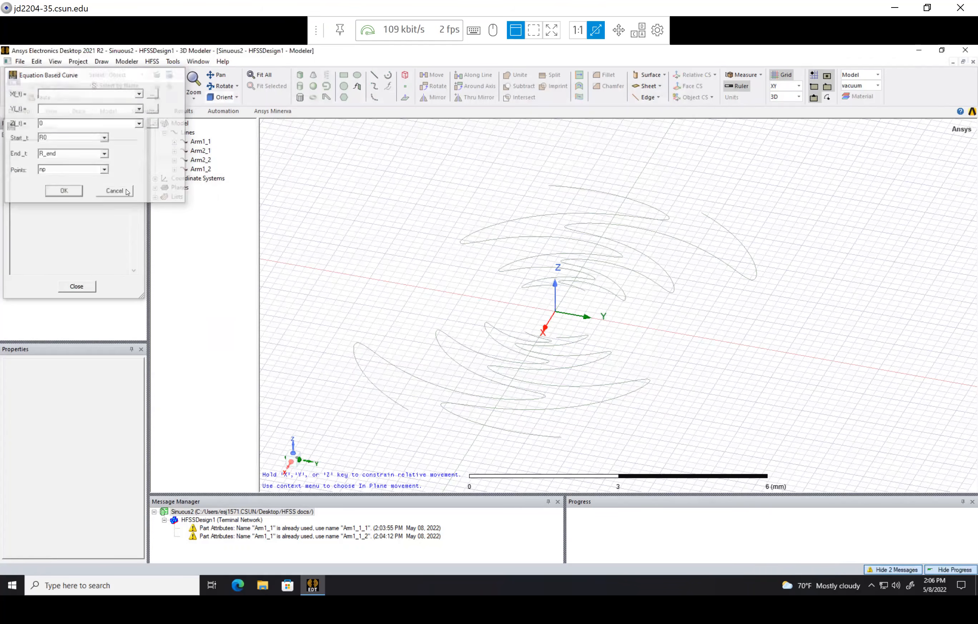
- Reopen the design's local variables and add x1_ob with the value R_end*cos(phi1_end)
click(153, 62)
click(196, 317)
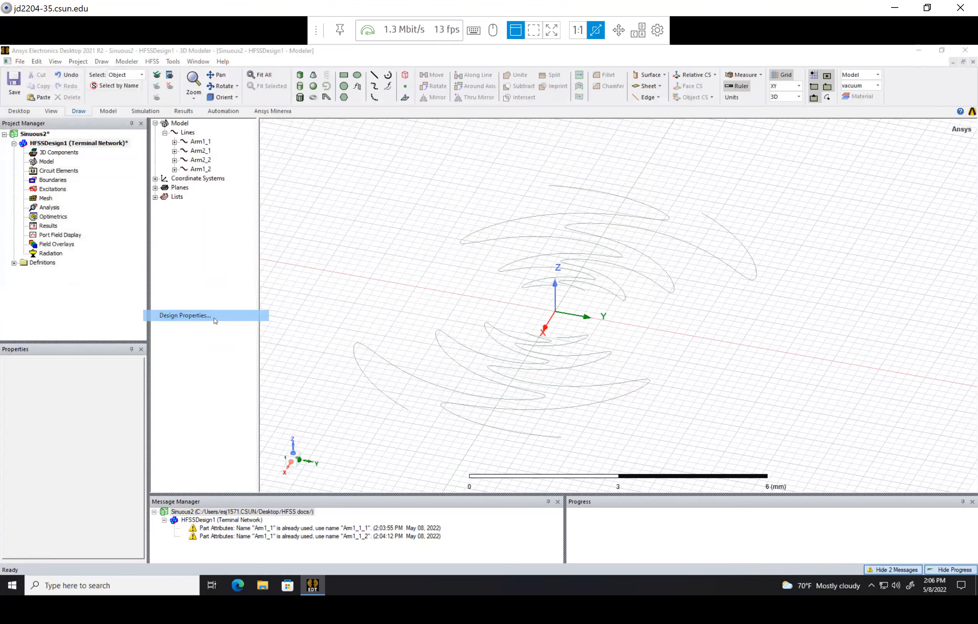
click(225, 382)
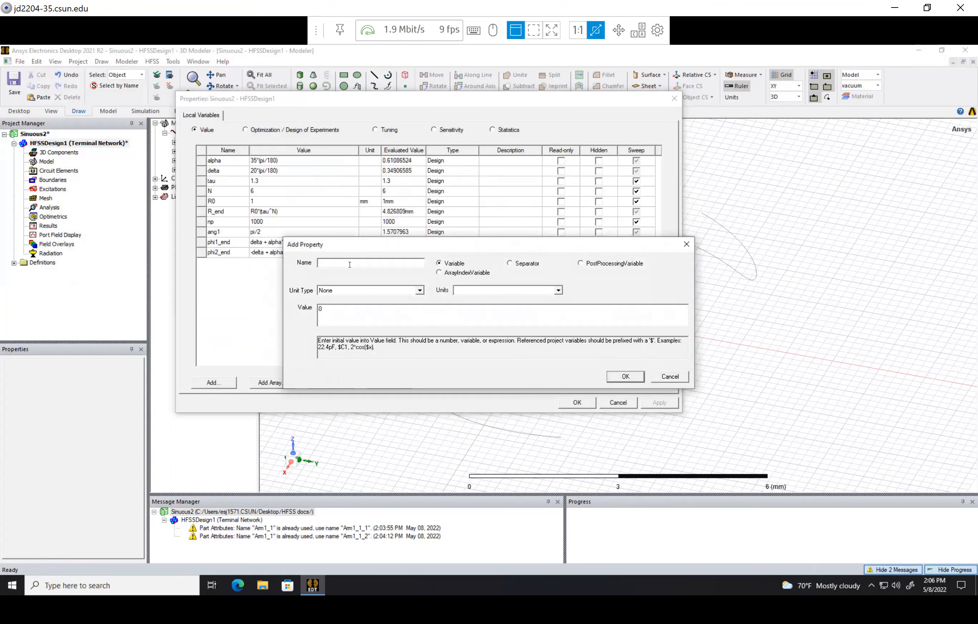
drag(347, 314, 302, 320)
click(341, 264)
text(x1_ob)
drag(344, 309, 314, 311)
text(R_end*cos(phi1_)
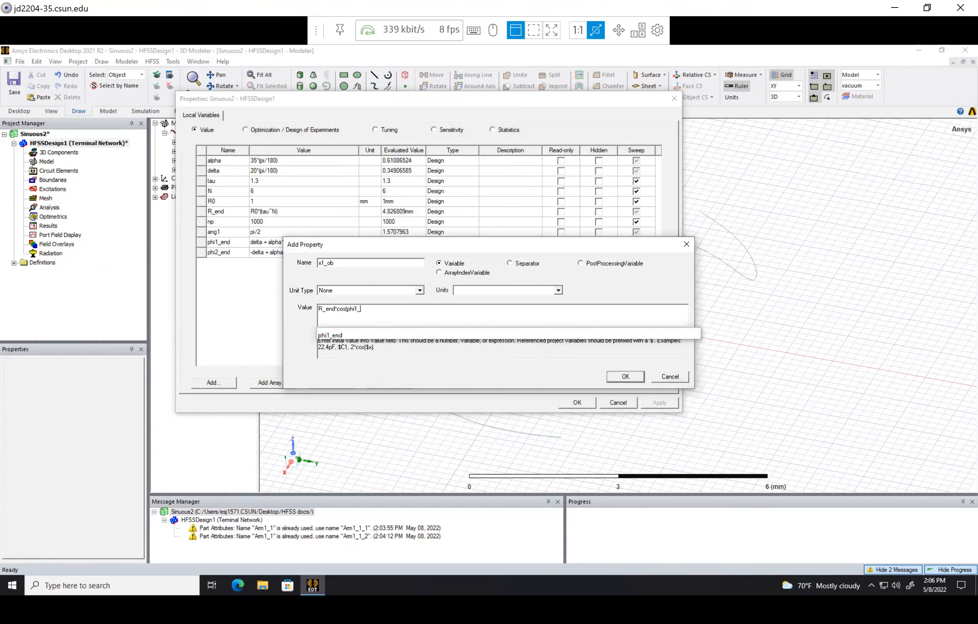
text(end))
key(Return)
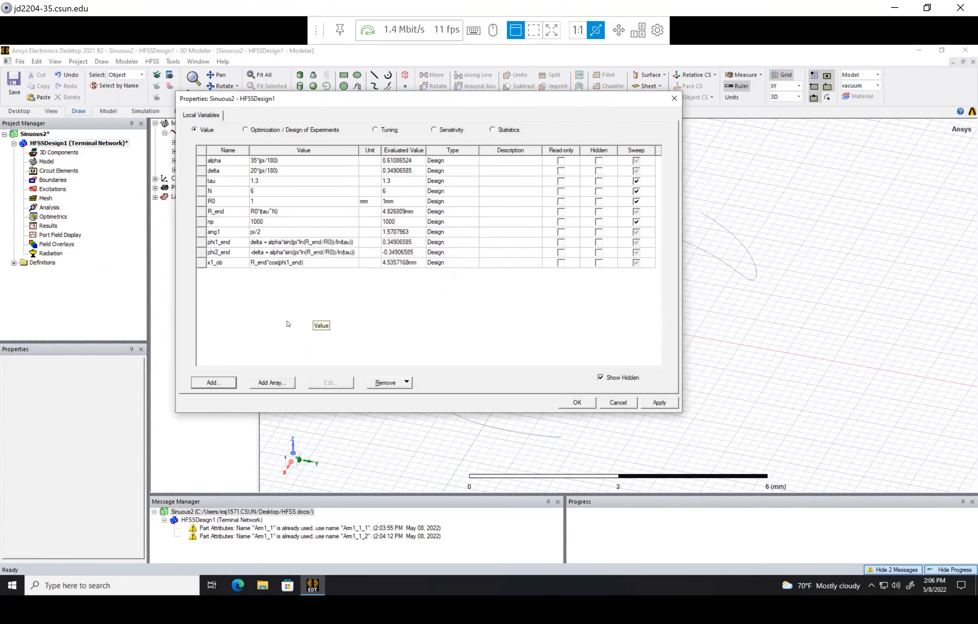
- Add a local design variable named y1_ob with the value R_end*sin(phi1_end)
click(221, 382)
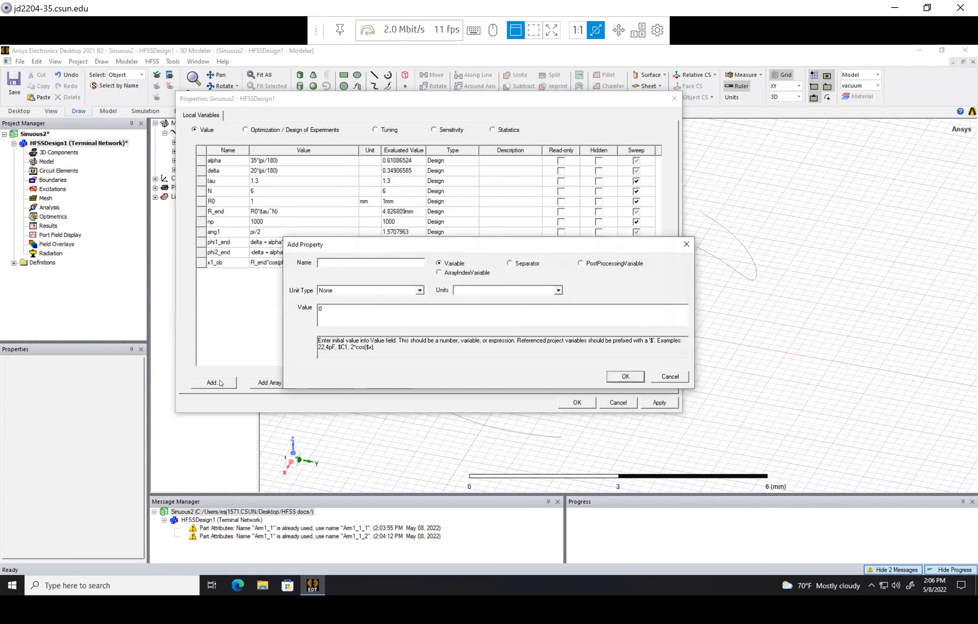
text(y1_ob)
text(R_end)
text(*sin(p)
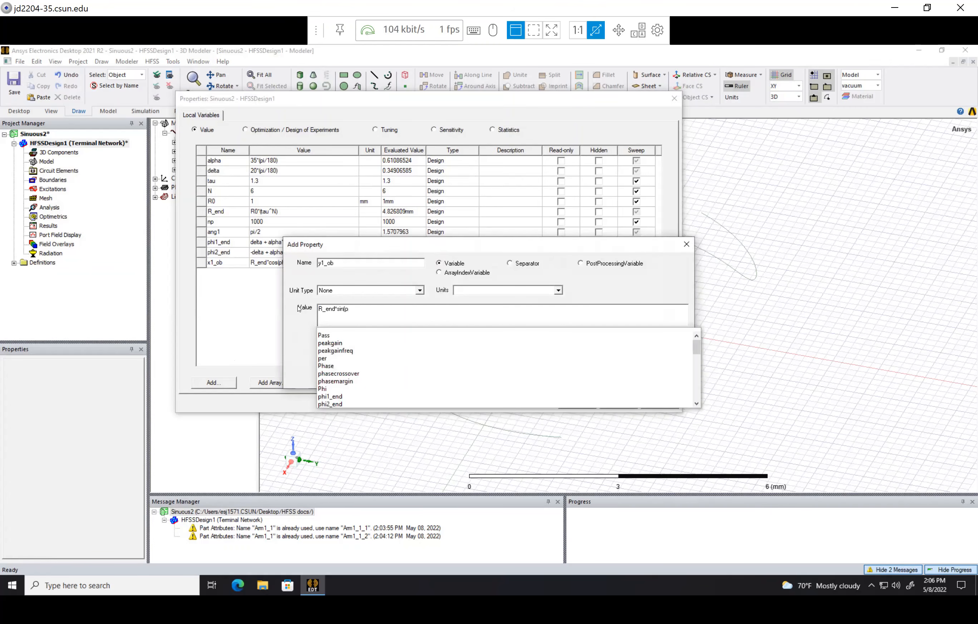
text(hi1)
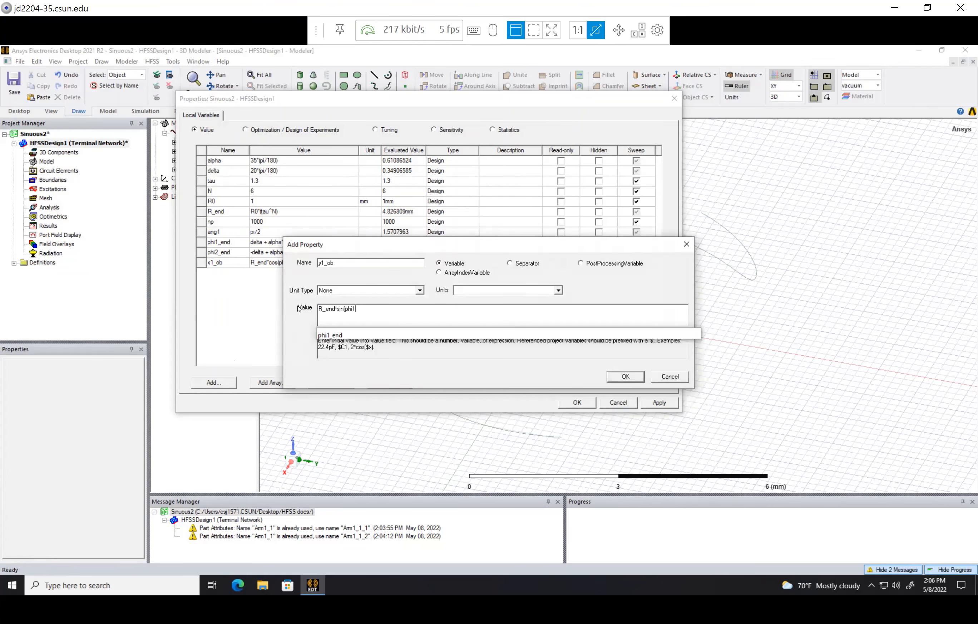
text(_end))
key(Return)
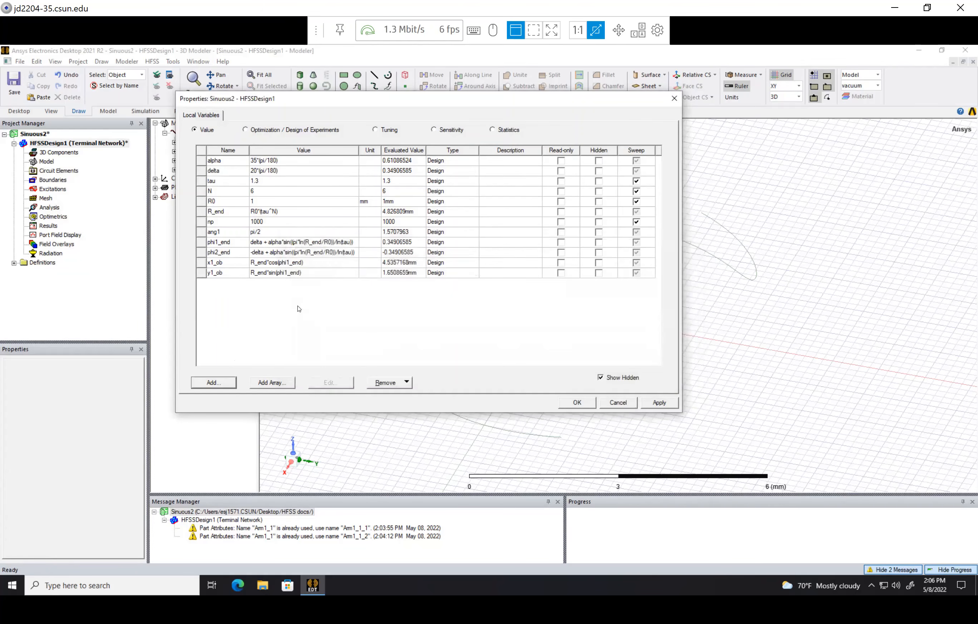
- Add a local design variable named x2_ob with the value R_end*cos(phi2_end)
click(215, 381)
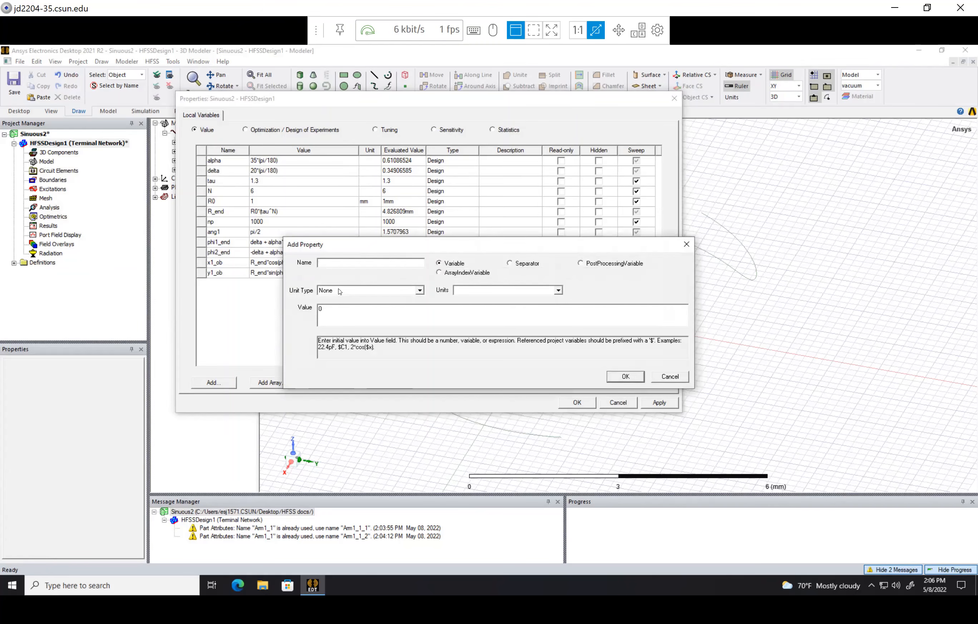
text(x2_ob)
drag(346, 308, 313, 310)
text(R_end*s)
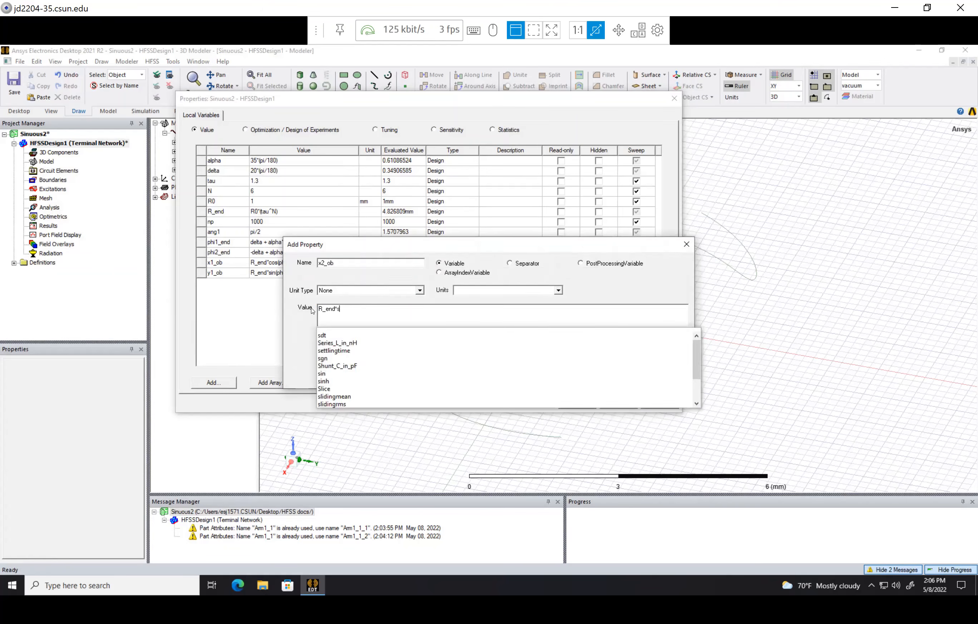
key(BackSpace)
text(cos(p)
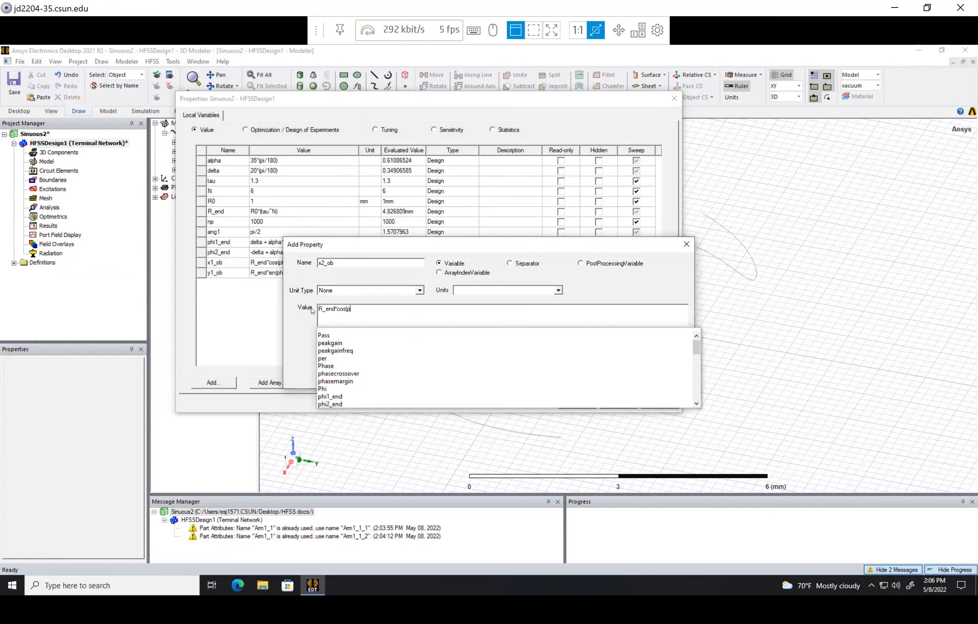
text(hi2_en)
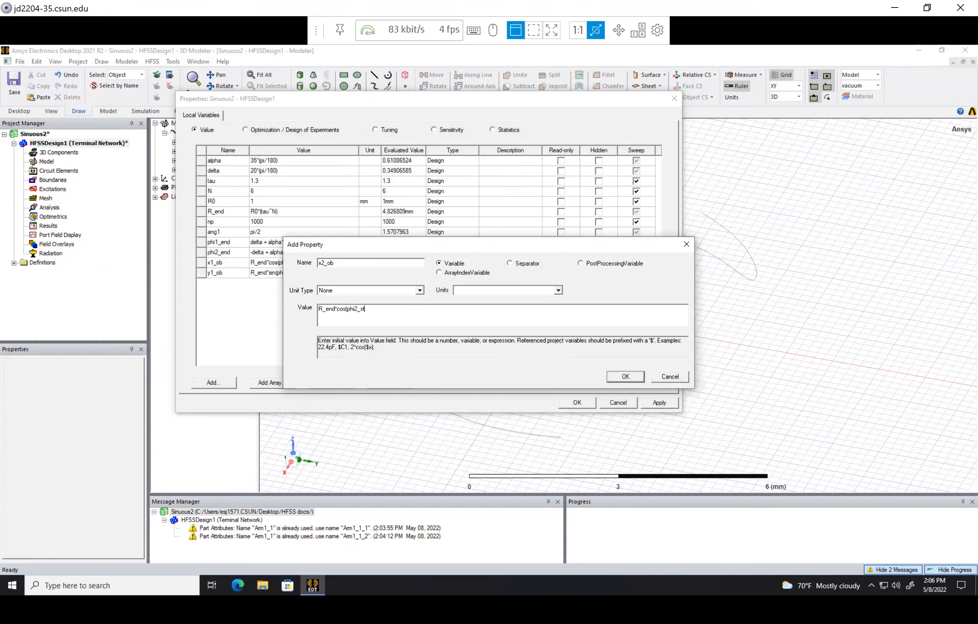
text(d))
key(Return)
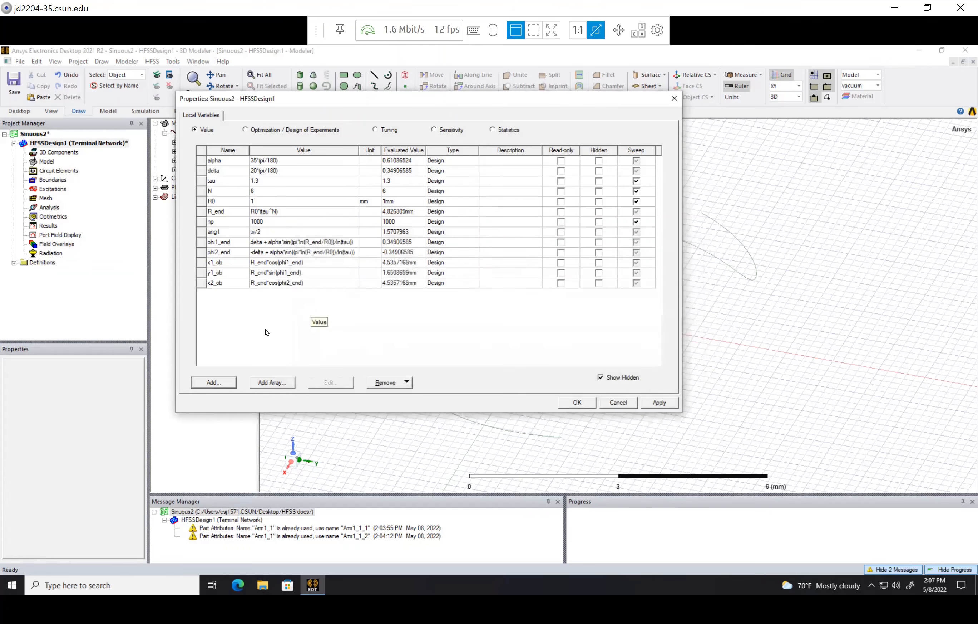
- Add a local design variable named y2_ob with the value R_end*sin(phi2_end)
click(214, 382)
text(y)
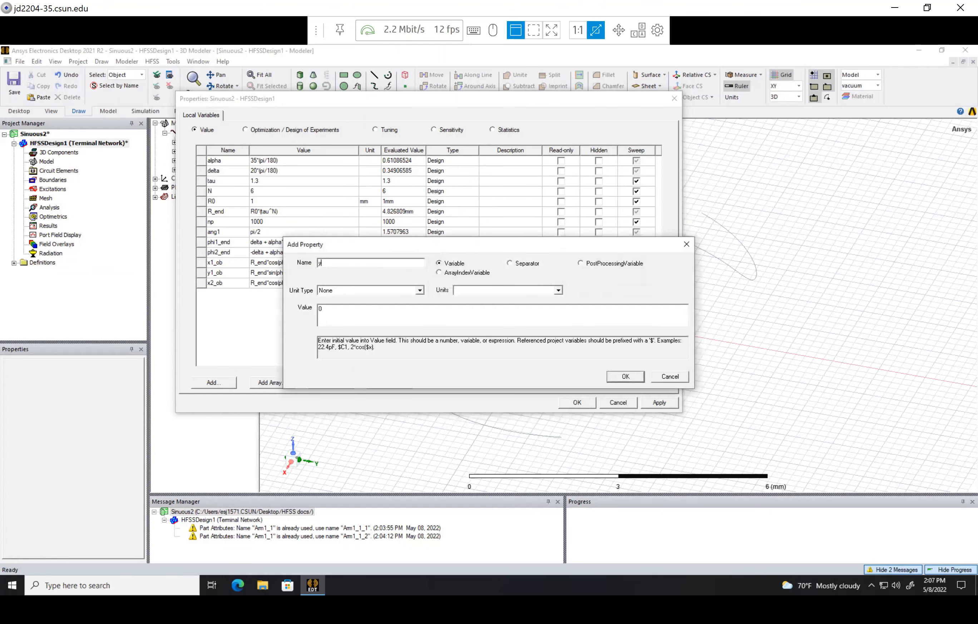
text(2_ob)
text(R)
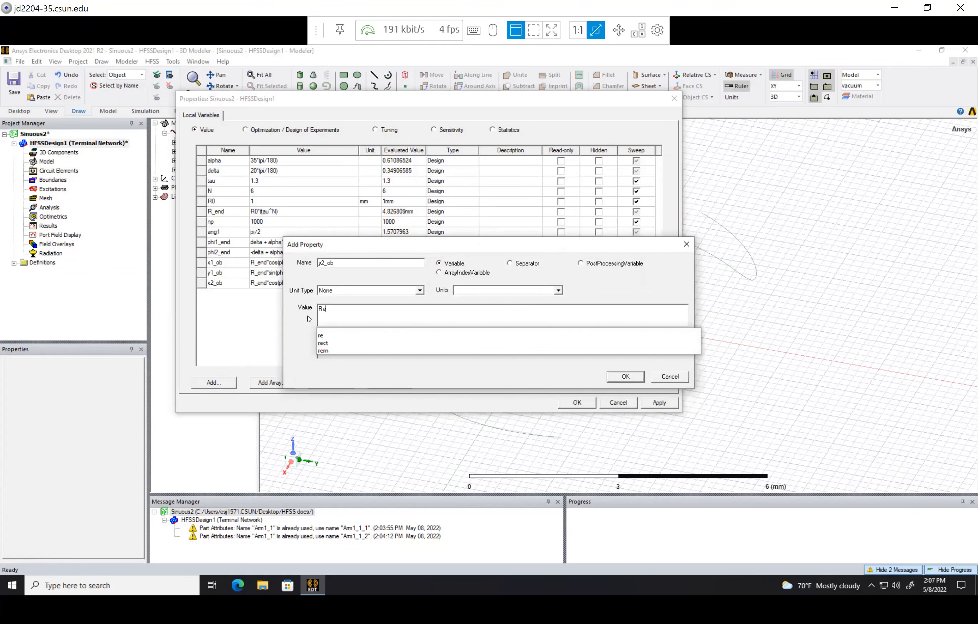
text(_end)
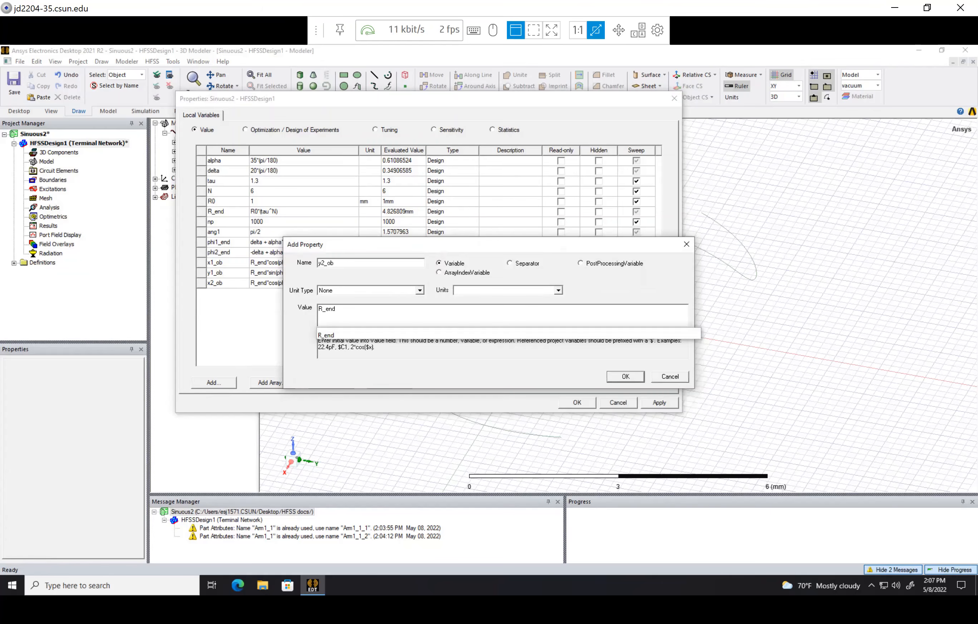
text(*sin(p)
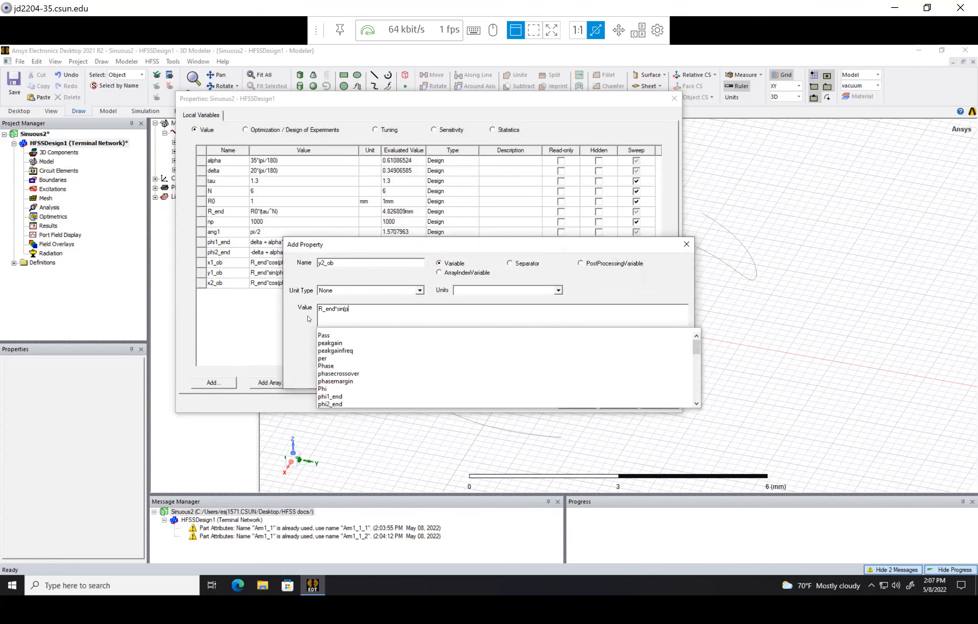
text(hi2_end))
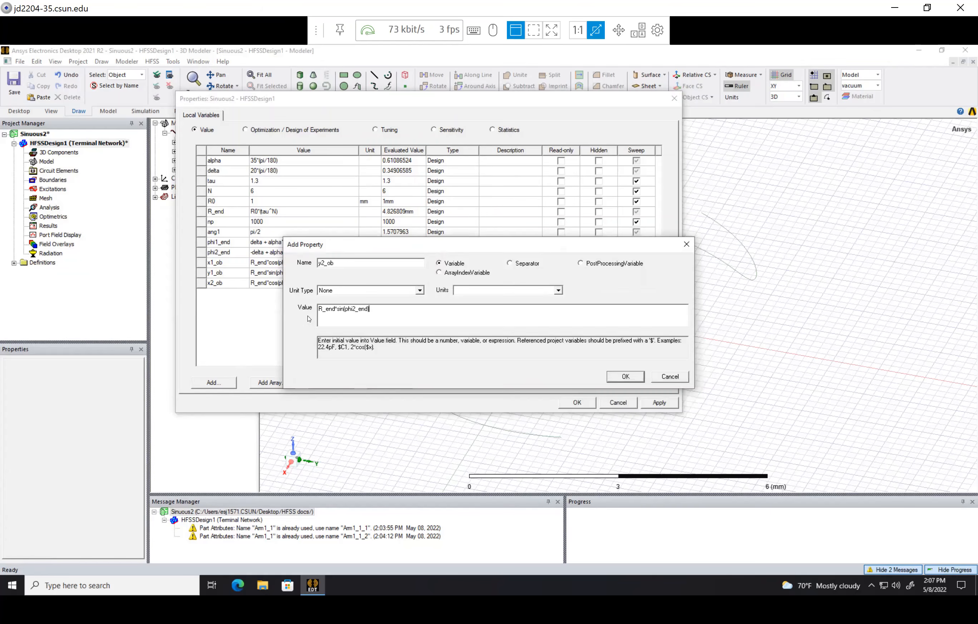
key(Return)
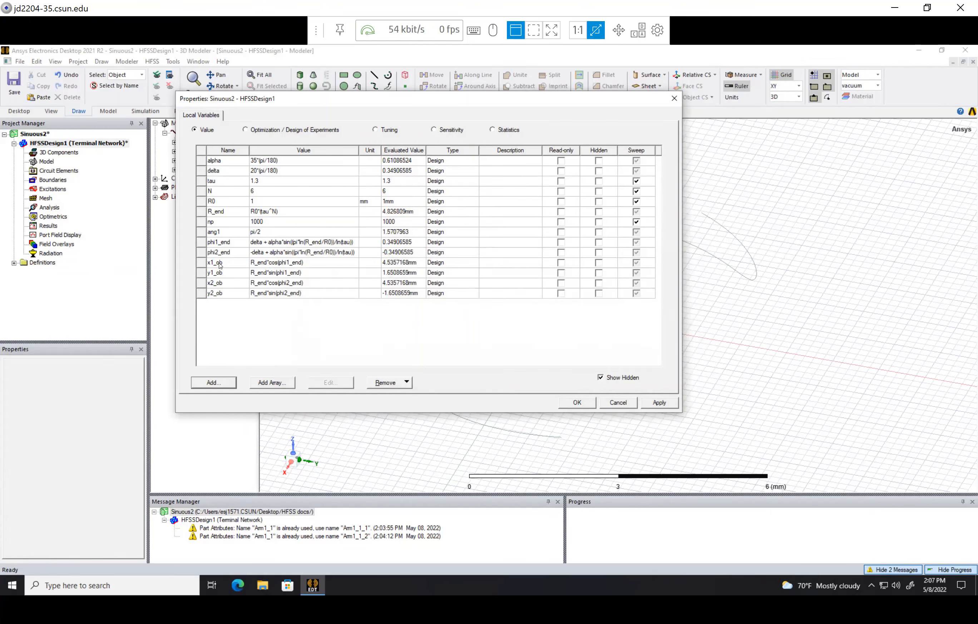
click(402, 381)
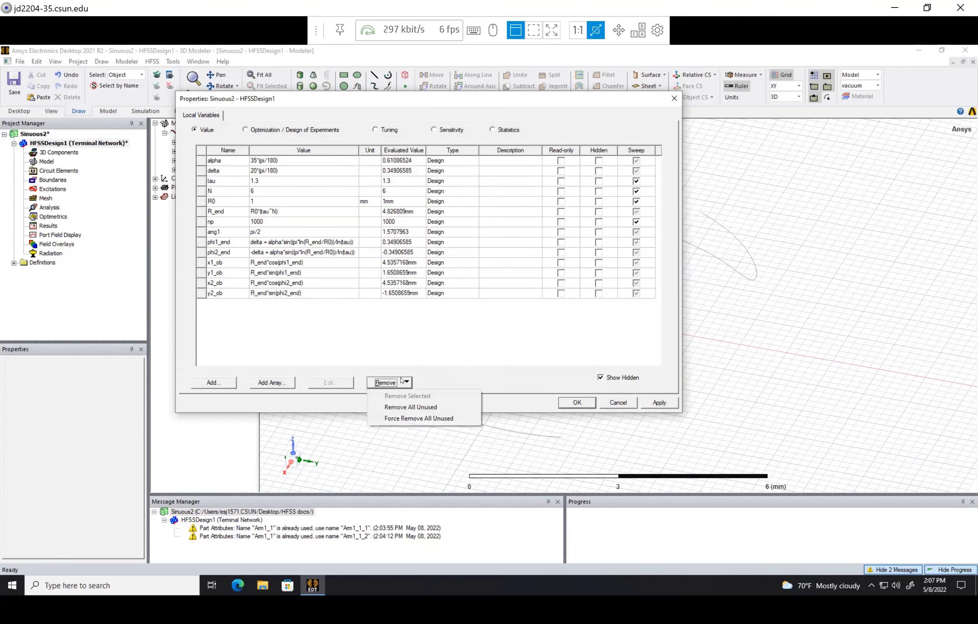
click(366, 350)
click(202, 263)
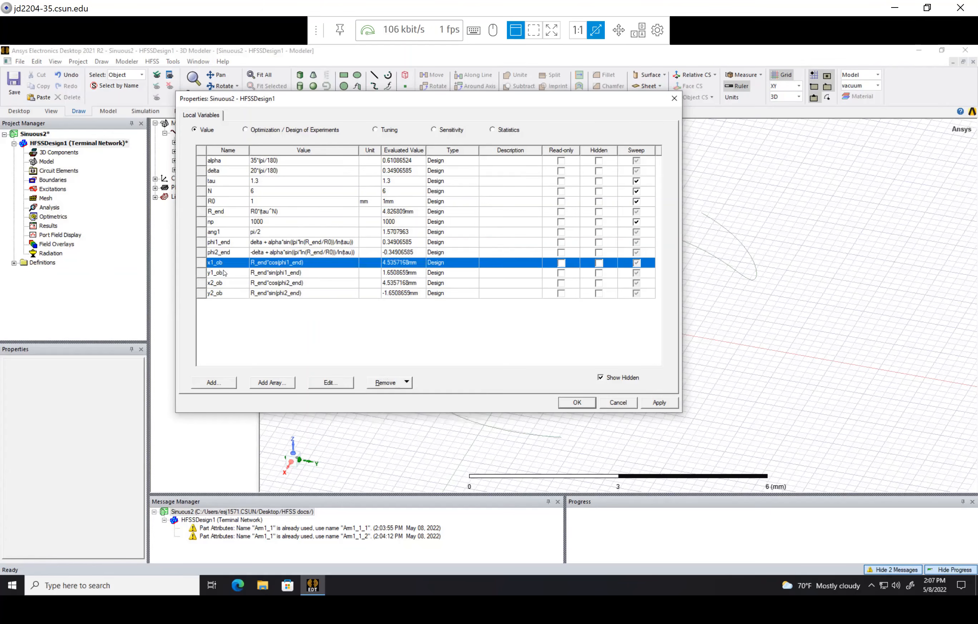
click(228, 292)
double_click(222, 263)
click(229, 275)
double_click(298, 264)
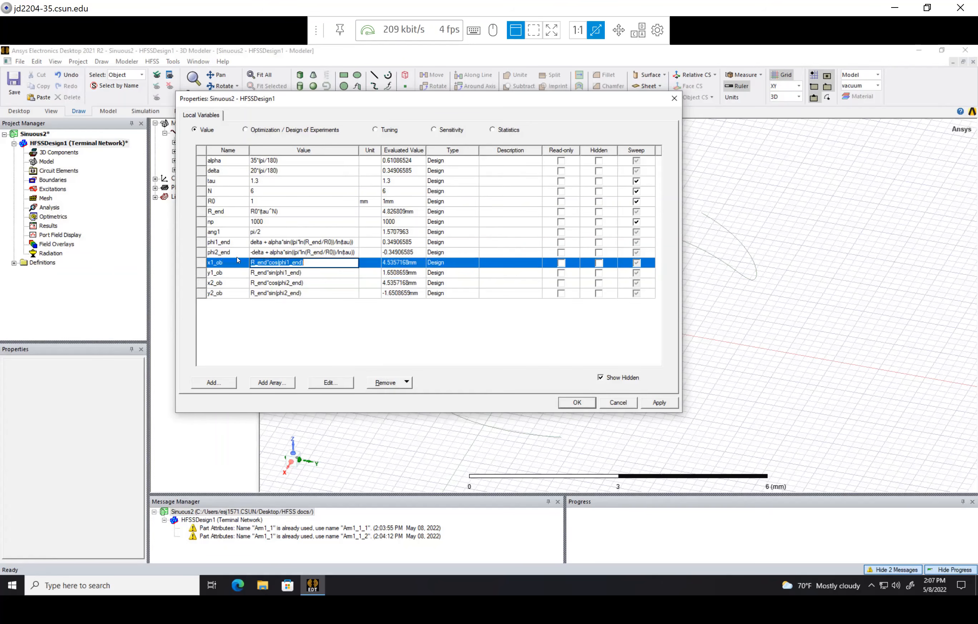
double_click(234, 262)
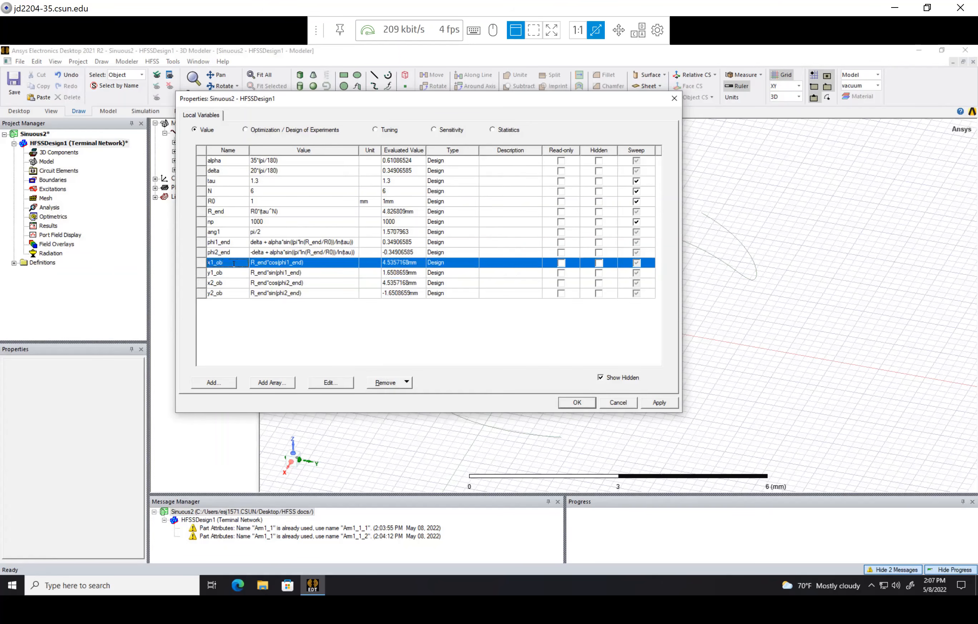
- Remove the x1_ob variable from the design's local variables and select the y1_ob row
click(202, 265)
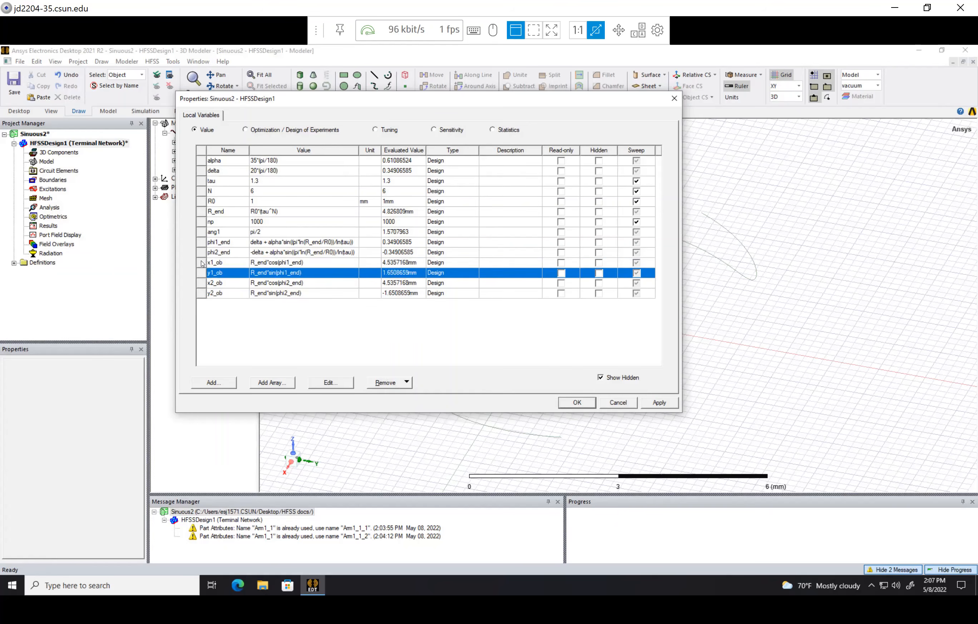
click(201, 271)
click(201, 261)
click(399, 385)
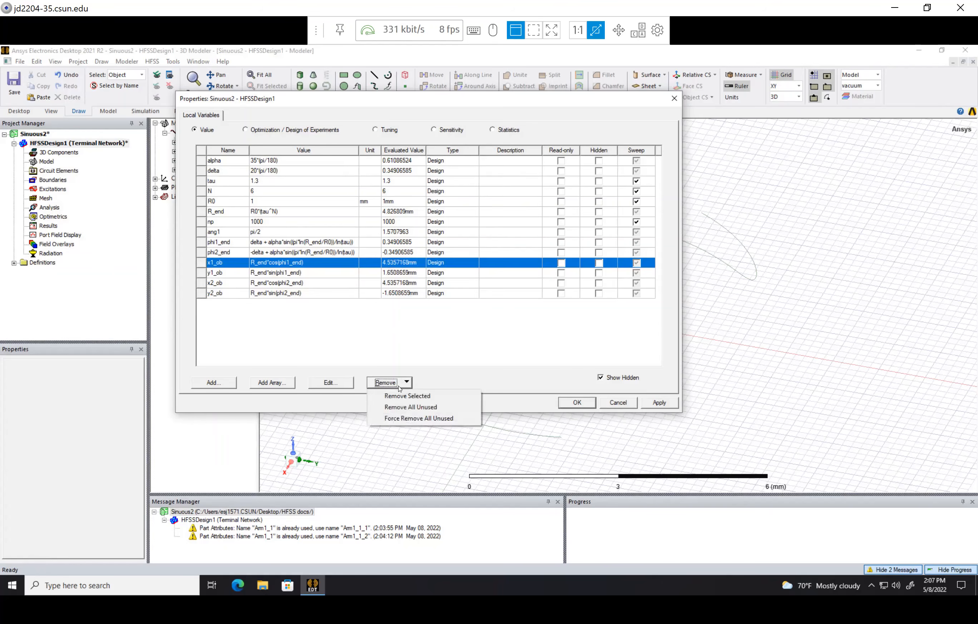
click(405, 395)
click(200, 265)
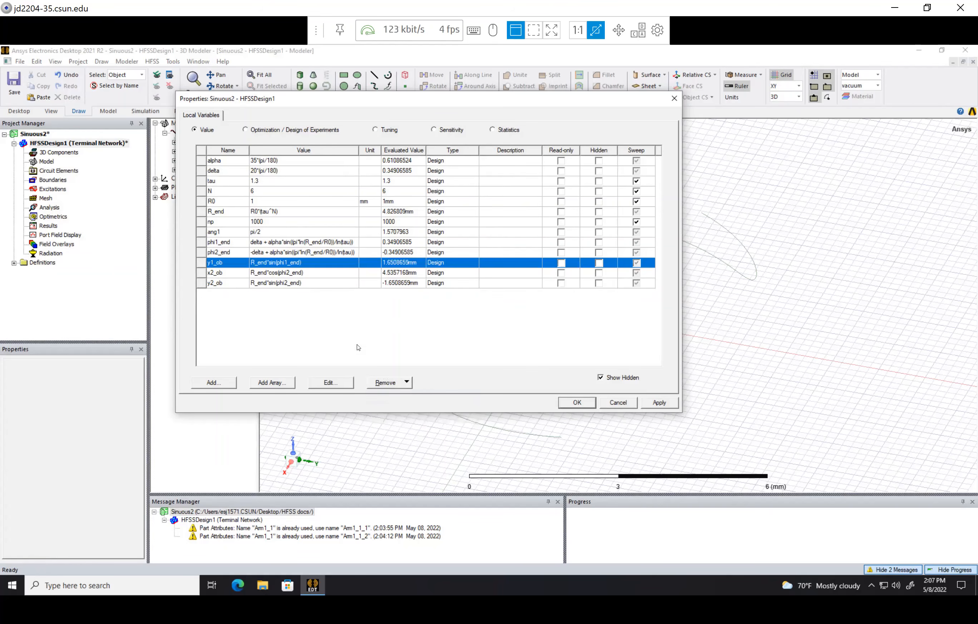
- Remove the y1_ob, x2_ob and y2_ob variables from the design's local variables and accept the changes
click(394, 389)
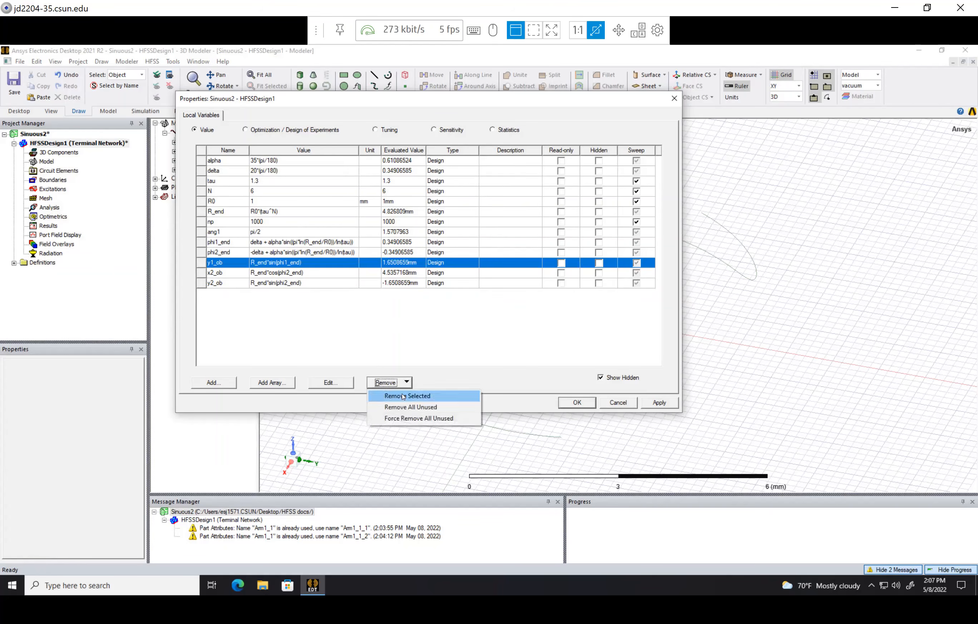
click(405, 396)
click(201, 262)
click(382, 383)
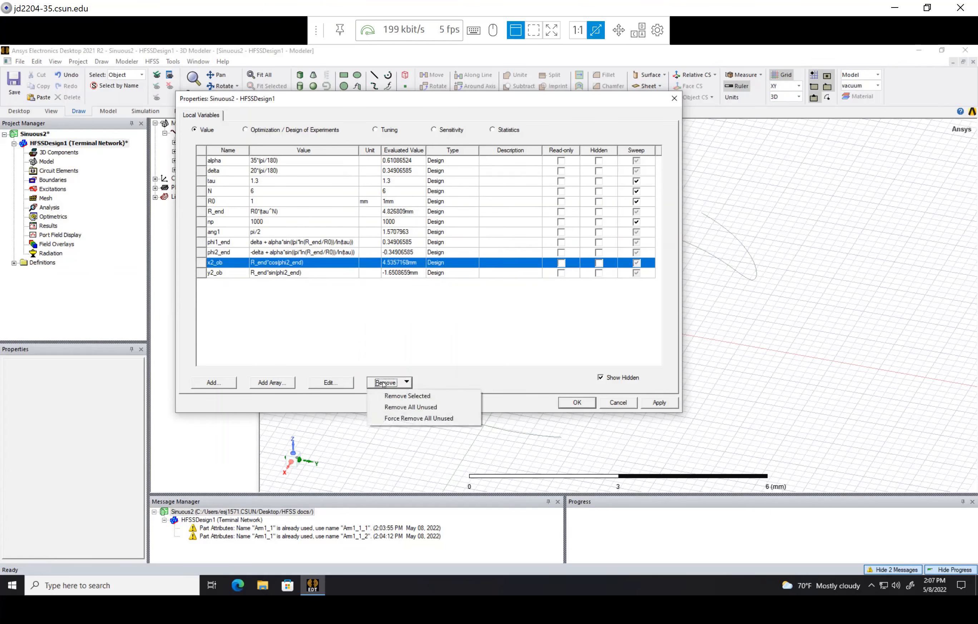
click(386, 397)
click(201, 262)
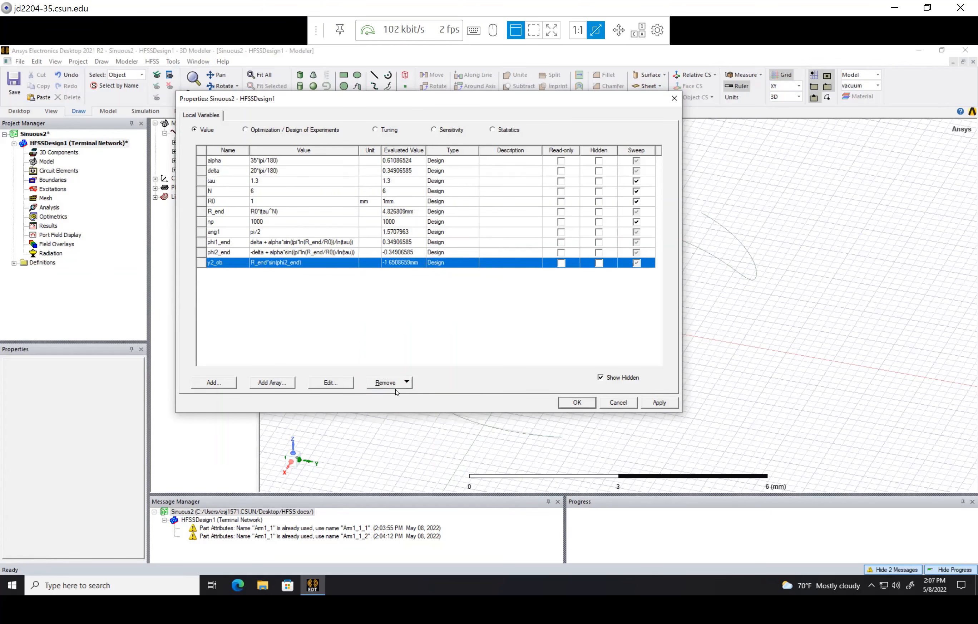
click(395, 388)
click(405, 396)
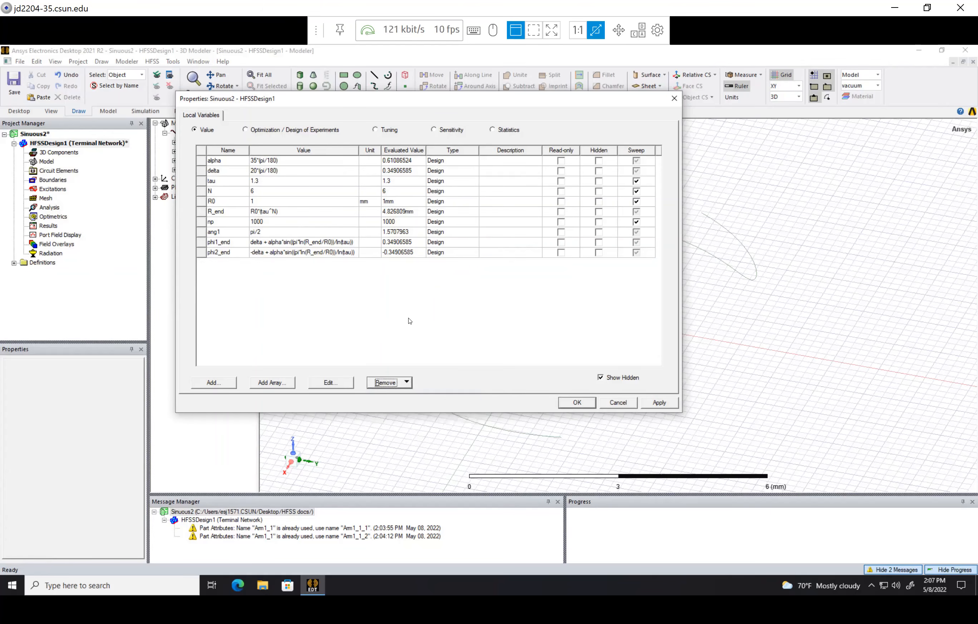
click(568, 405)
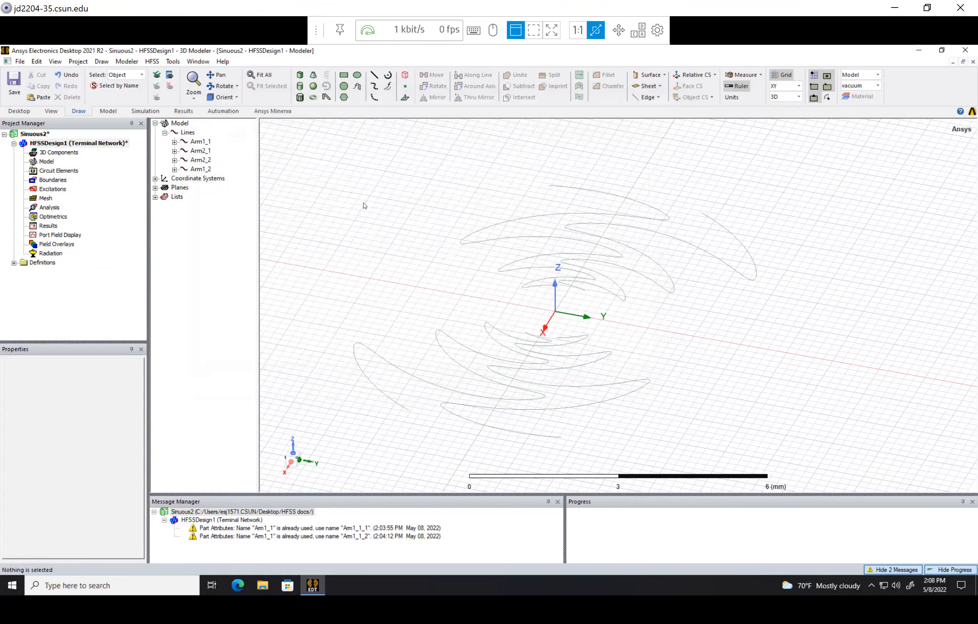
click(152, 61)
click(185, 315)
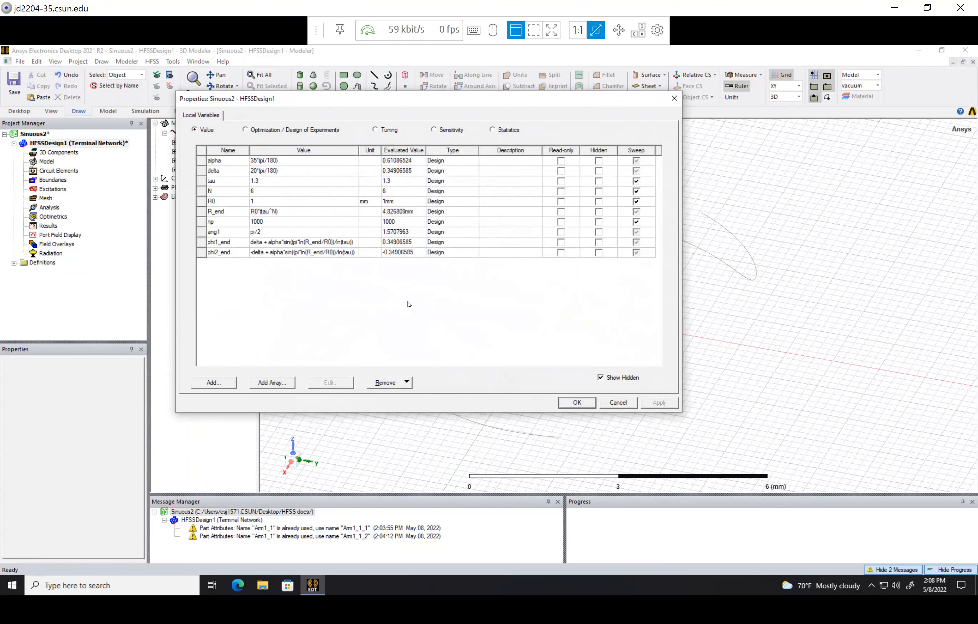
click(578, 398)
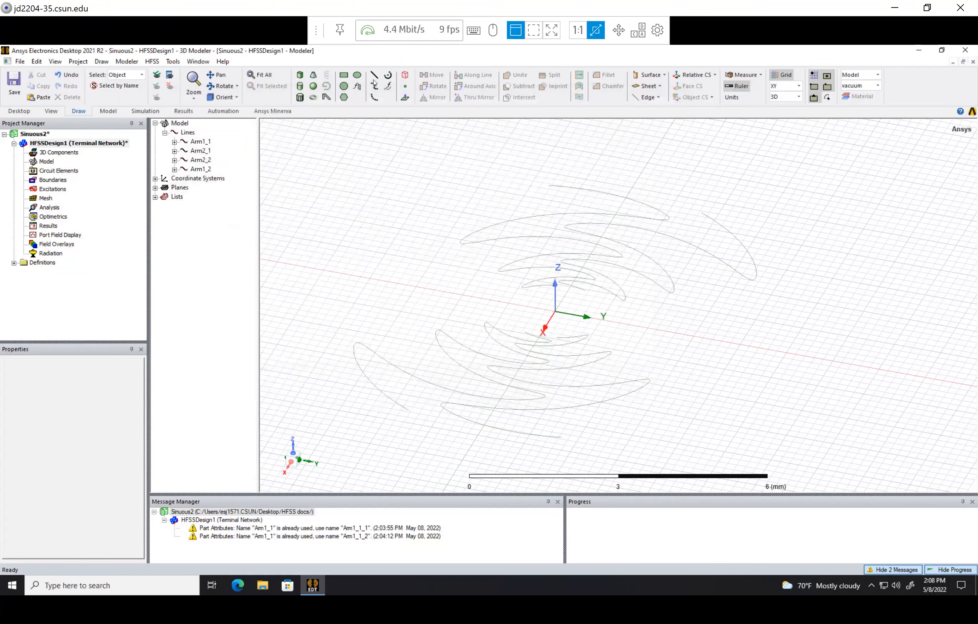
- Start an equation-based curve and replace its X(_t) expression with R_end*cos(phi1_end), clearing the existing Y(_t) expression
click(388, 88)
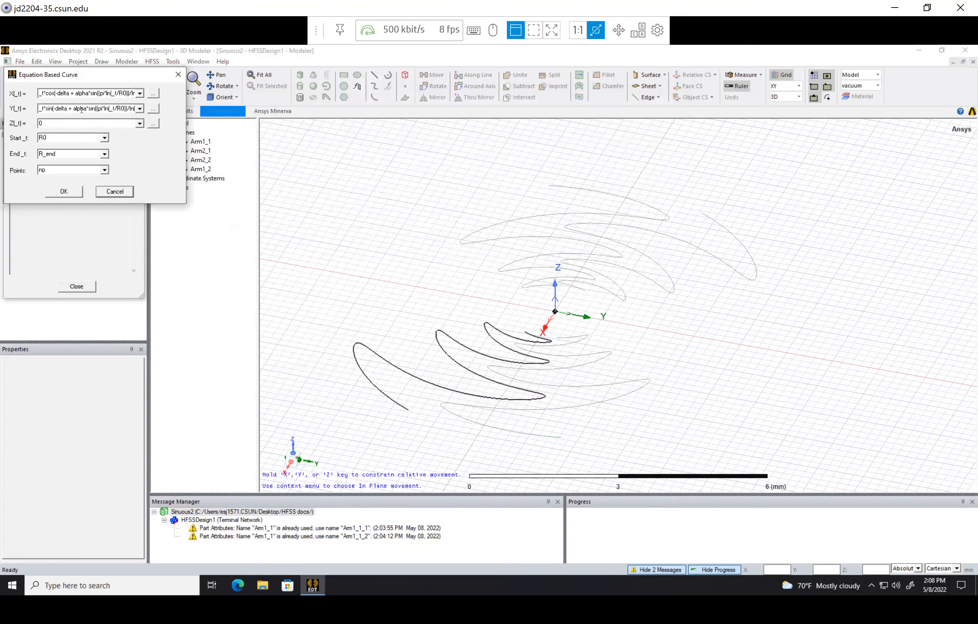
triple_click(73, 93)
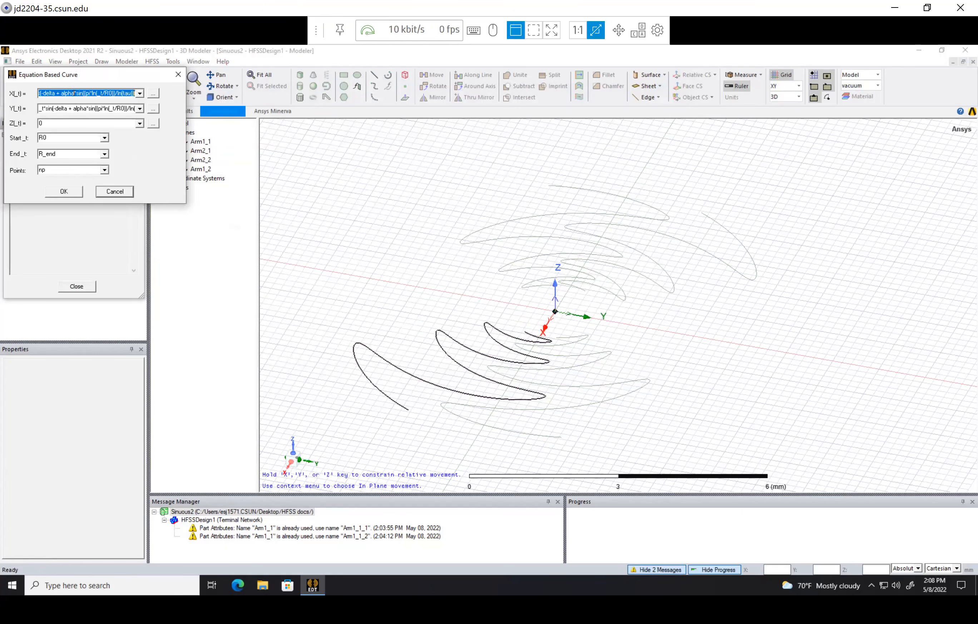
key(BackSpace)
triple_click(74, 107)
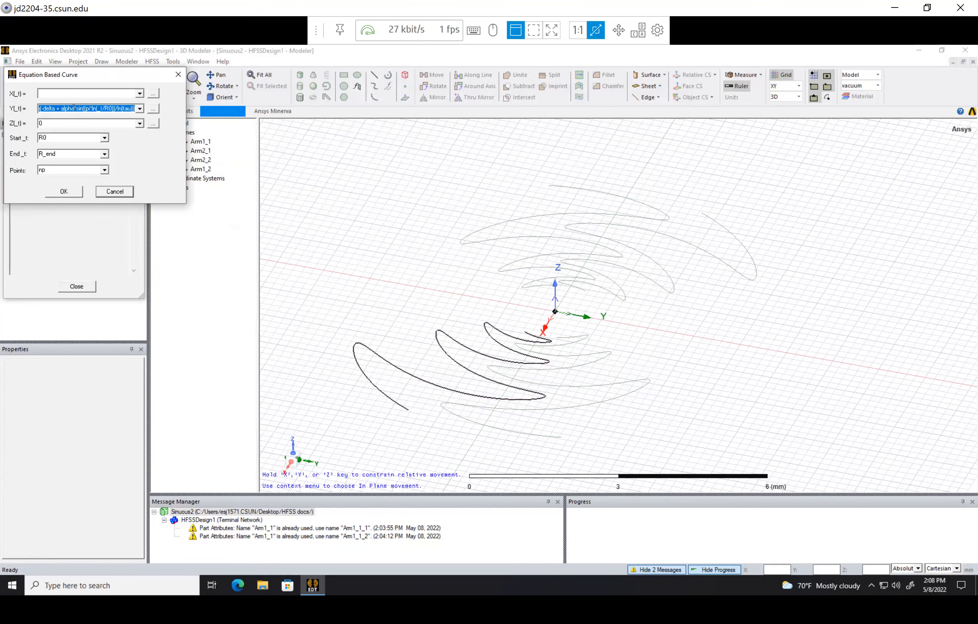
key(BackSpace)
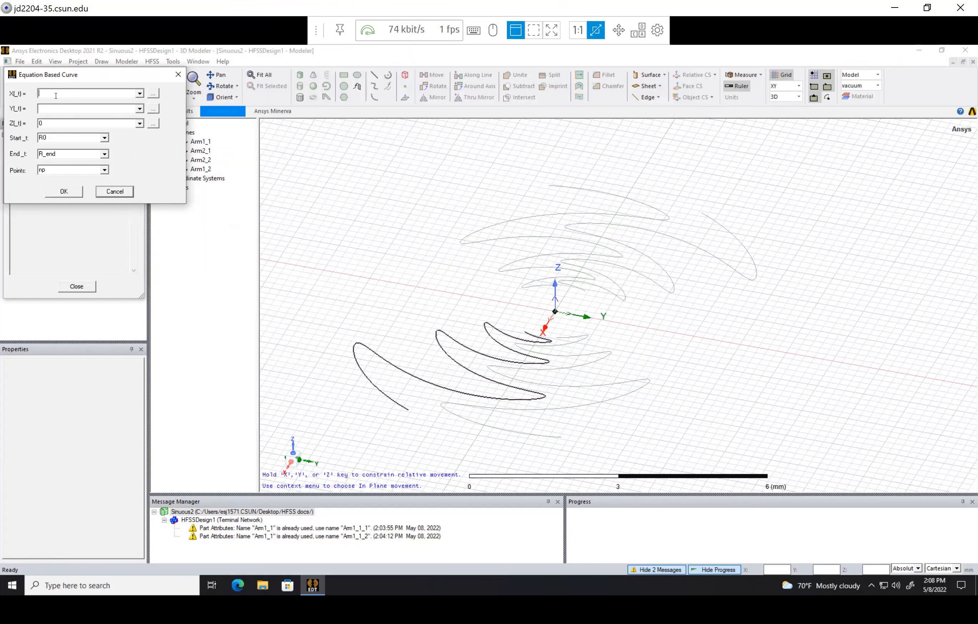
text(R_end)
text(*cos()
text(phi_end)
key(BackSpace)
key(BackSpace)
key(BackSpace)
key(BackSpace)
text(1)
text(_end))
- Set the curve's Y(_t) expression to R_end*sin(_t)
text(R_end)
text(*sin(phi)
key(BackSpace)
key(BackSpace)
key(BackSpace)
key(BackSpace)
key(BackSpace)
key(BackSpace)
key(BackSpace)
key(BackSpace)
key(BackSpace)
key(BackSpace)
text((_t))
- Correct the curve's X(_t) expression to R_end*cos(_t)
click(103, 95)
drag(97, 95, 69, 98)
text(_t))
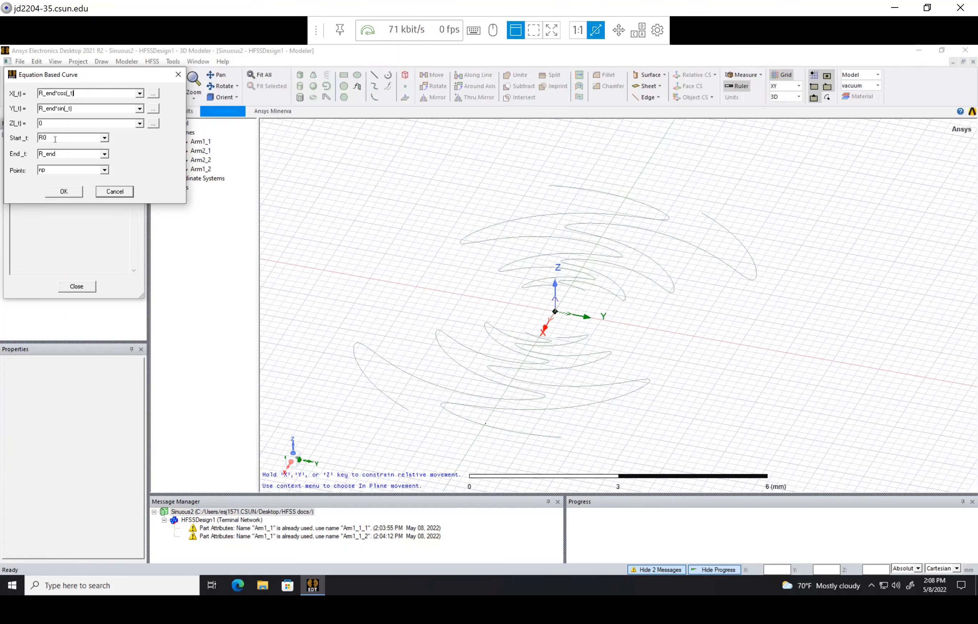
- Set the curve's start to phi1_end and its end to phi2_end, and create the outer arc
double_click(55, 139)
text(phi1_end)
double_click(55, 154)
key(BackSpace)
text(phi2_end)
key(Tab)
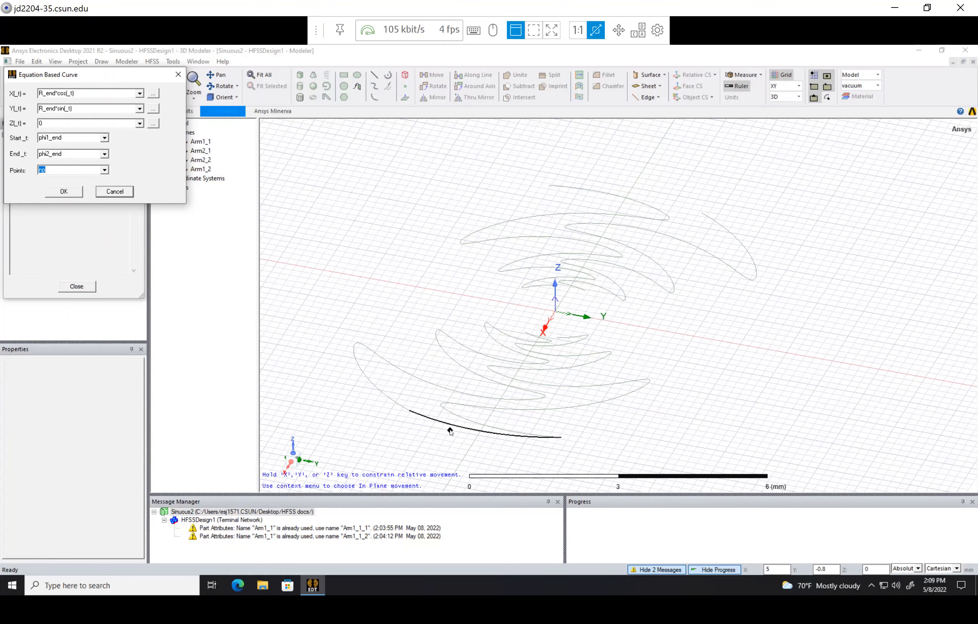
click(74, 191)
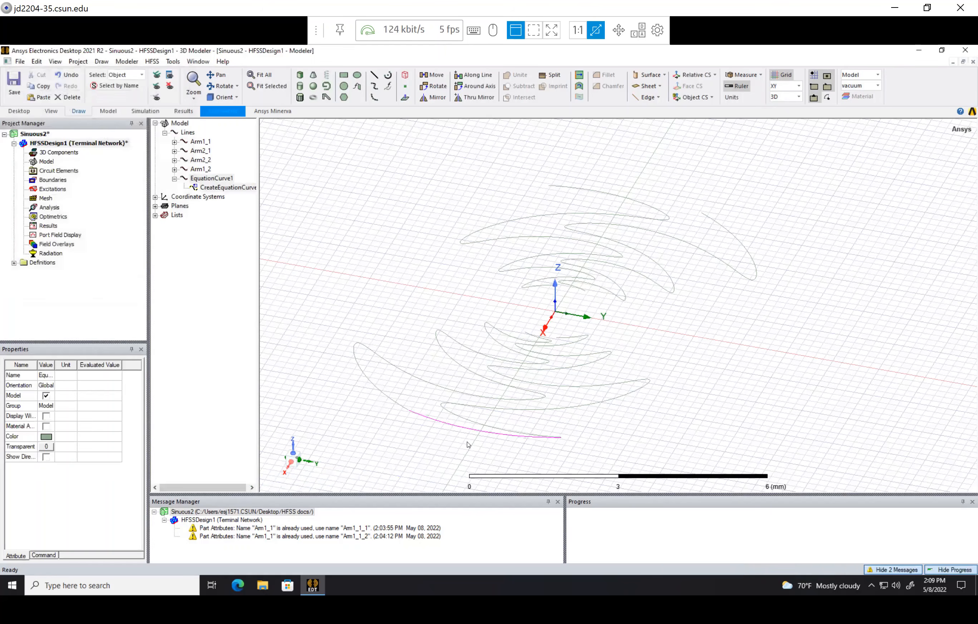
- Rename the new outer arc curve as Arm1_ob
click(175, 179)
double_click(205, 179)
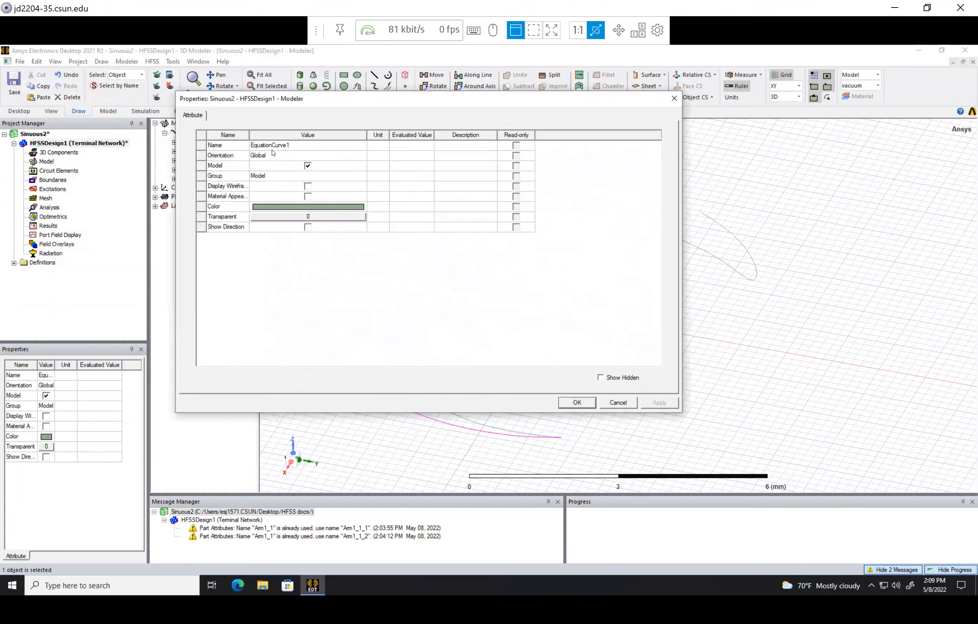
click(300, 144)
text(Arm1)
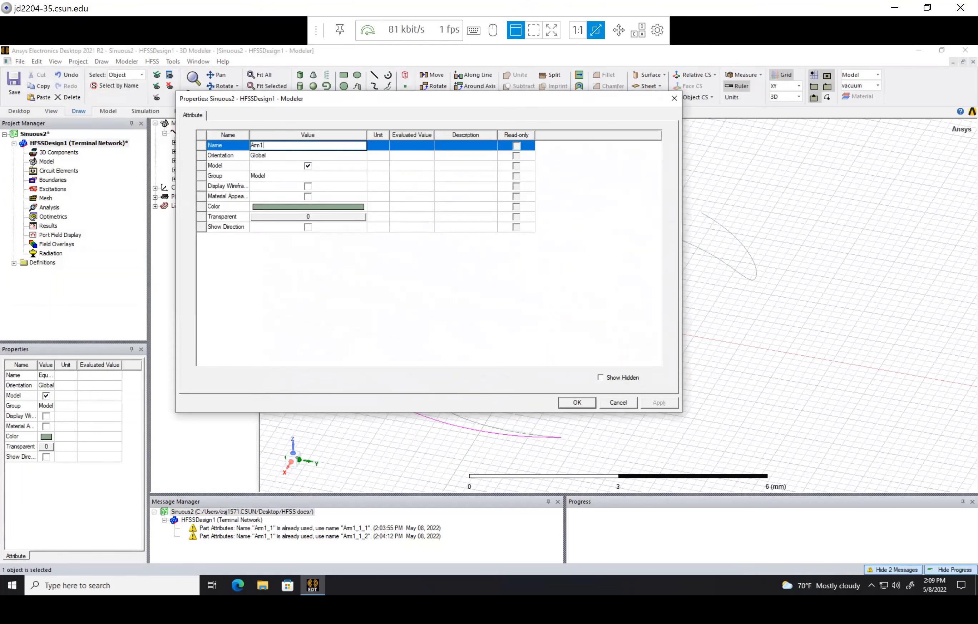
text(_ob)
key(Return)
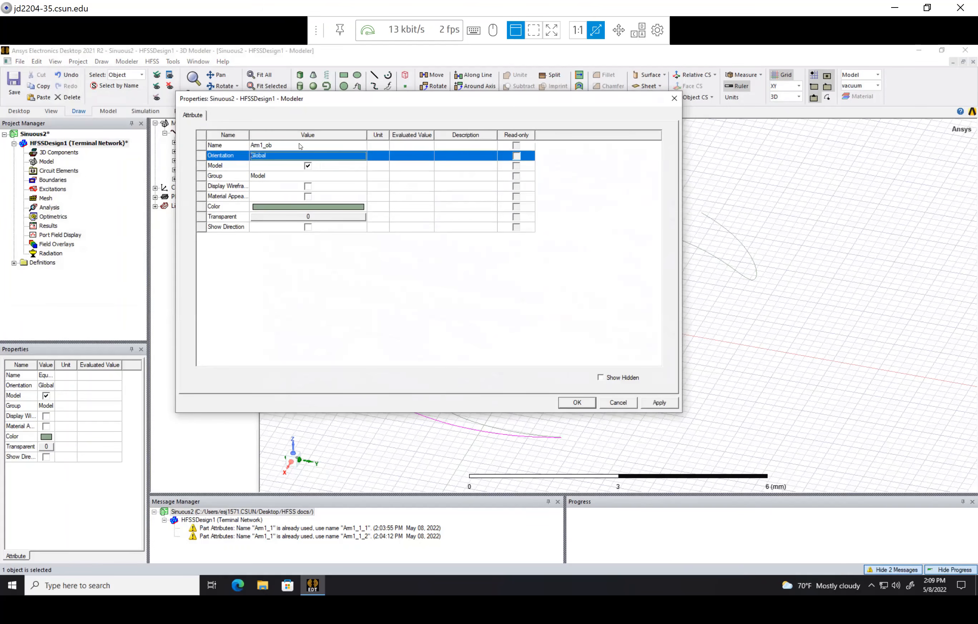
click(564, 401)
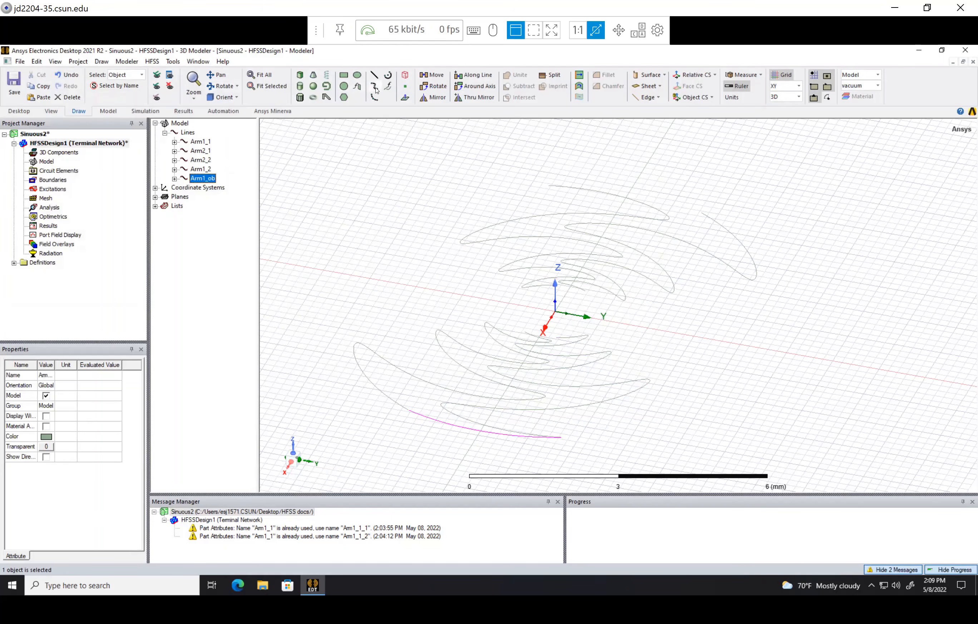
- Create a second equation-based arc with X(_t) as -R_end*cos(_t) and Y(_t) as -R_end*sin(_t), from phi1_end to phi2_end
click(390, 87)
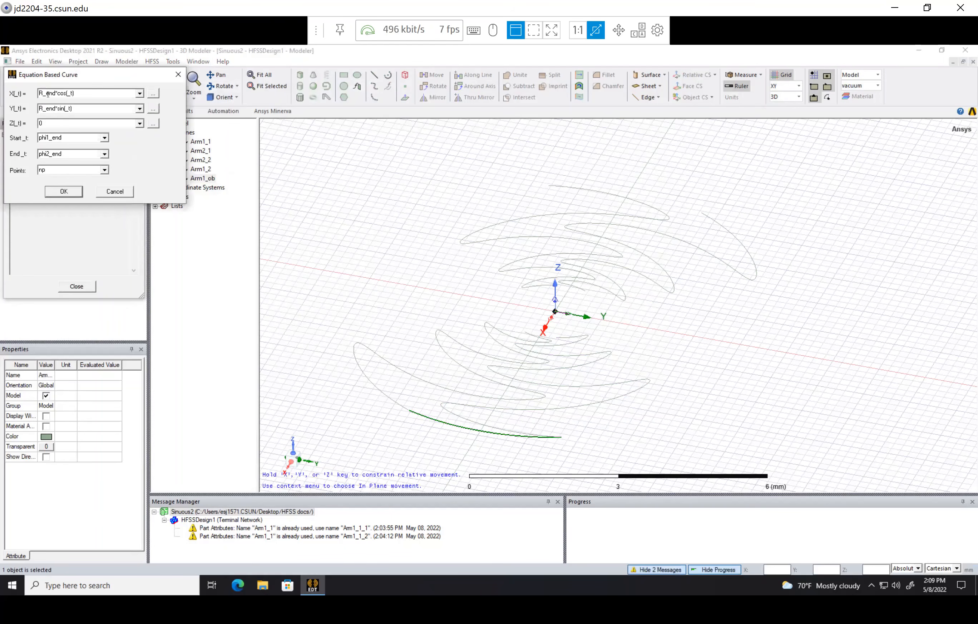
click(40, 93)
text(-)
key(Tab)
click(40, 108)
text(-)
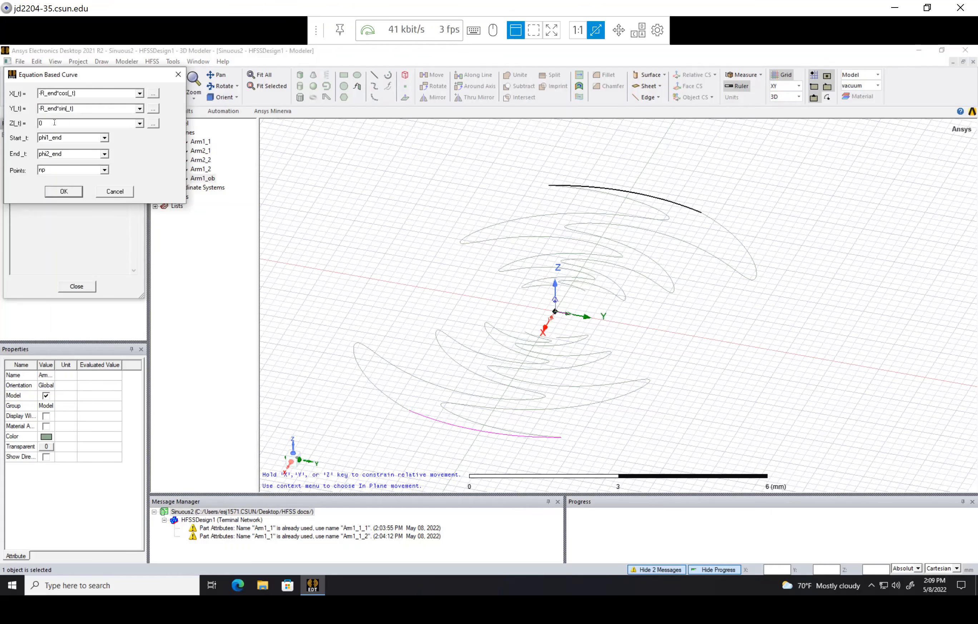
click(75, 194)
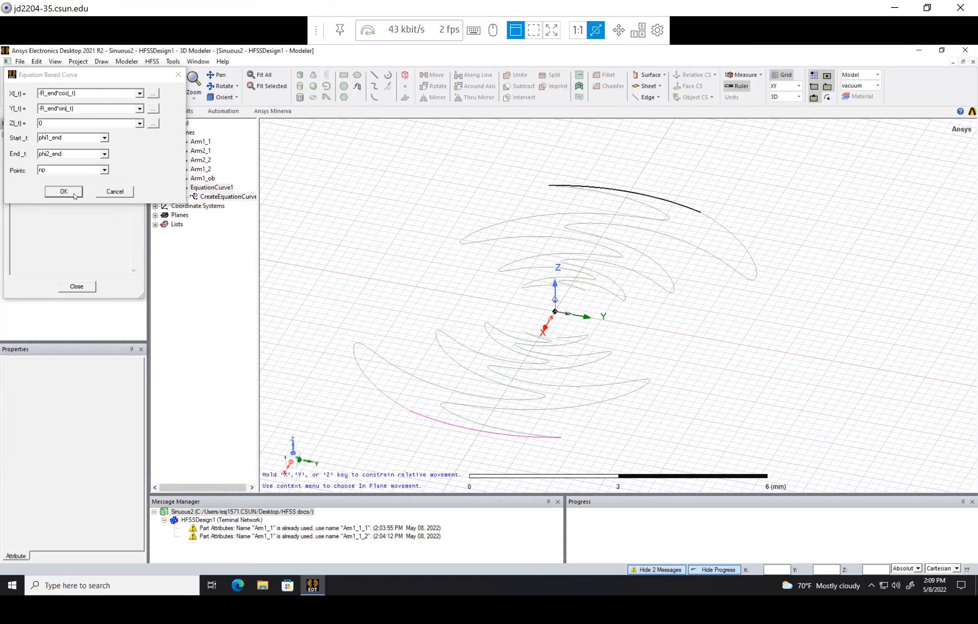
click(477, 192)
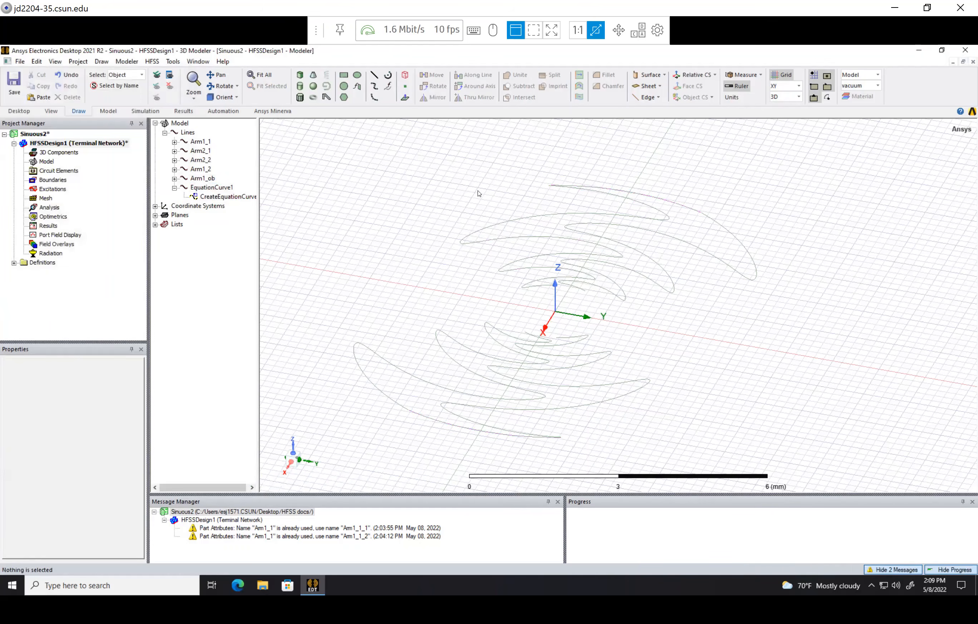
- Rename the outer arc of the opposite arm as Arm2_ob and clear the selection
click(174, 188)
double_click(201, 189)
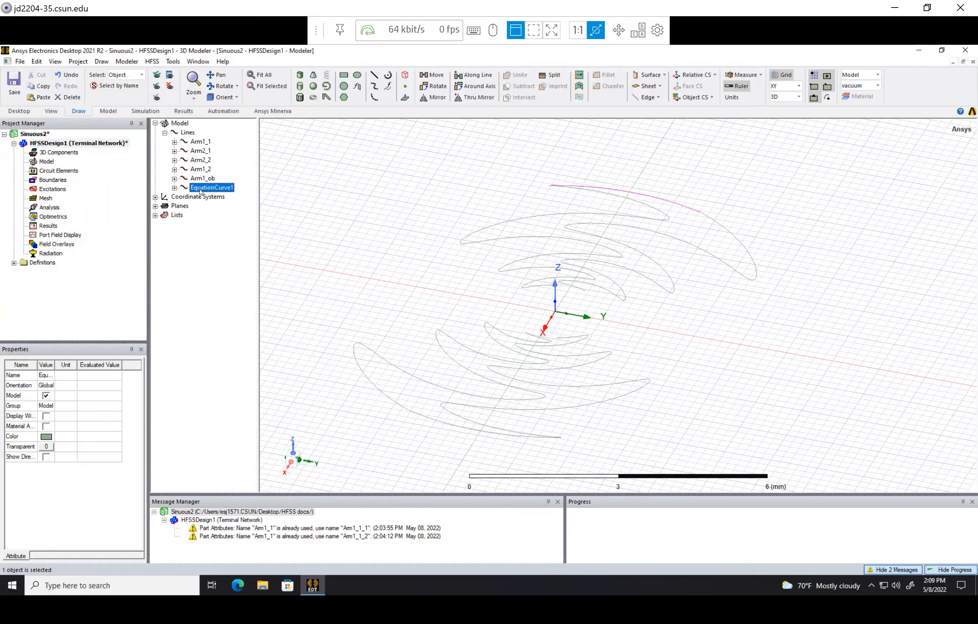
click(284, 146)
text(Ar)
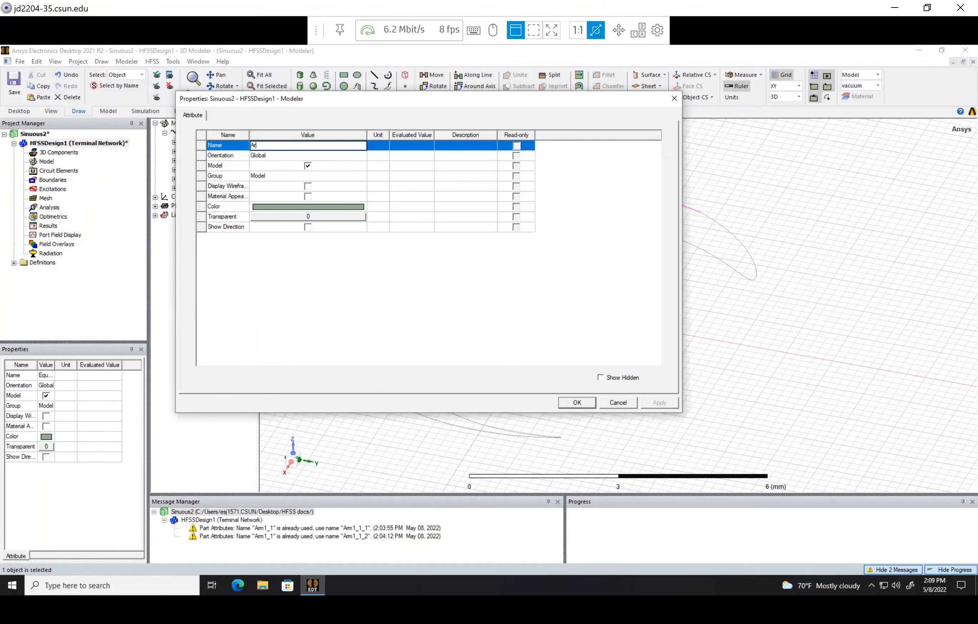
text(m2_ob)
key(Tab)
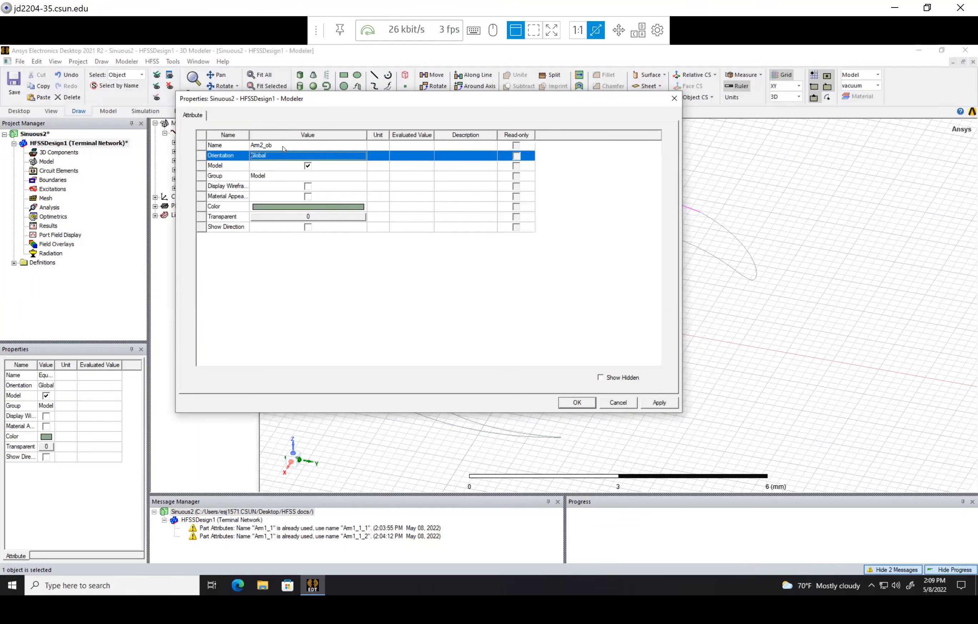
click(577, 402)
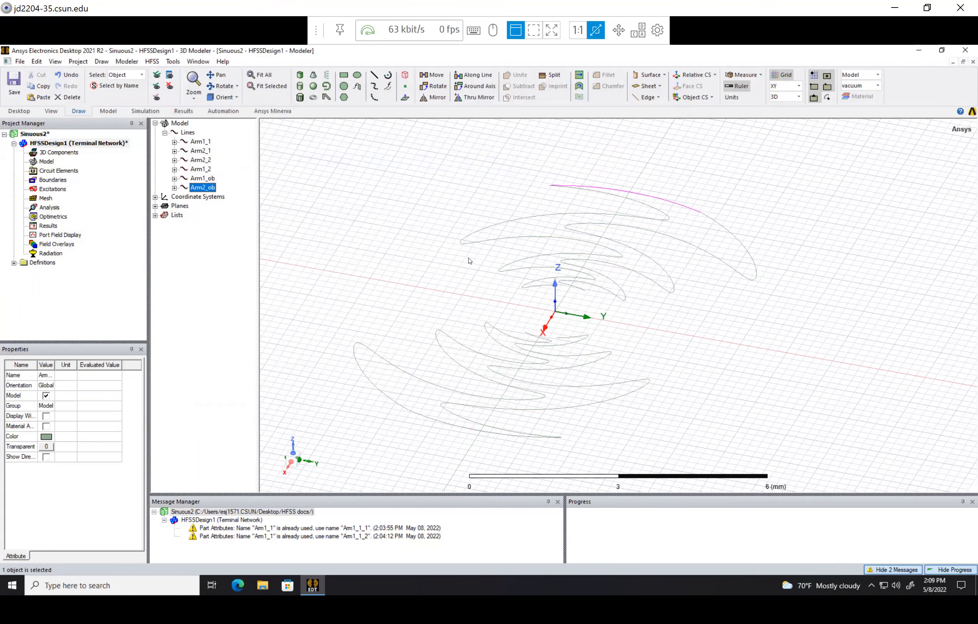
click(456, 279)
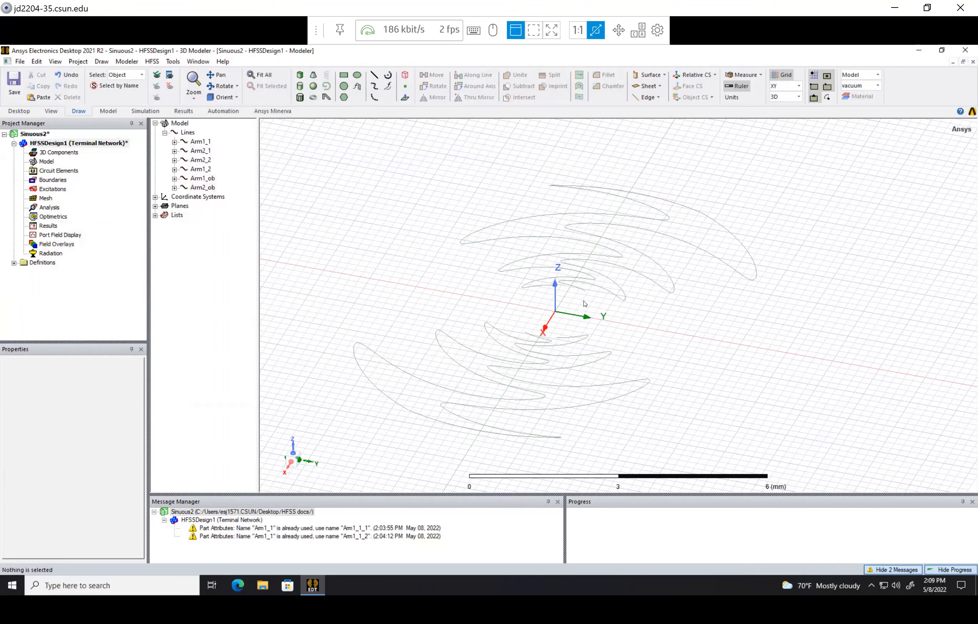
- Save the Sinuous2 project
scroll(585, 304, up, 3)
scroll(586, 304, up, 2)
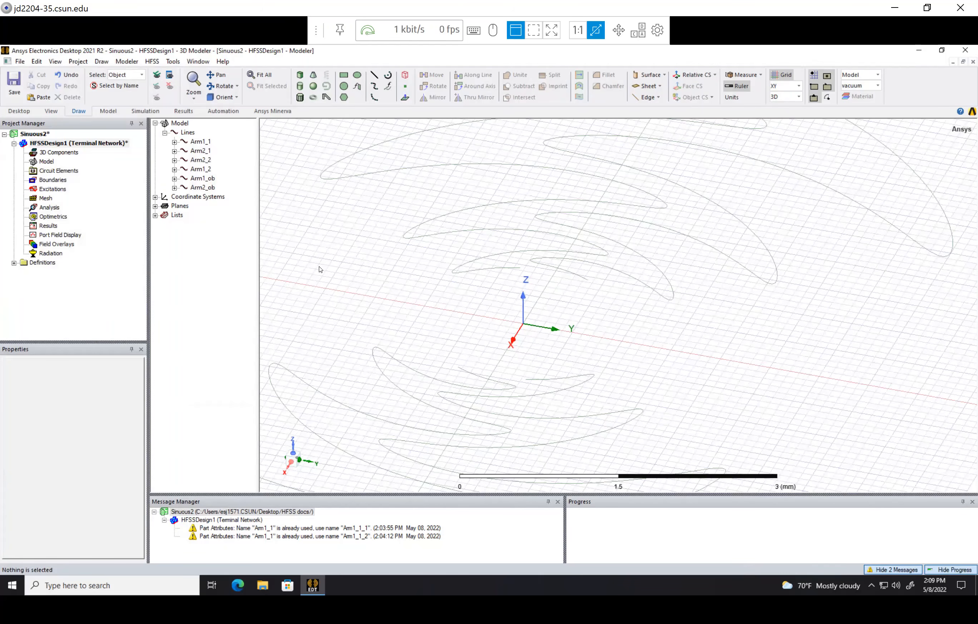
key(ctrl+s)
- Add a local design variable named phi1_start with the default value 0
click(155, 62)
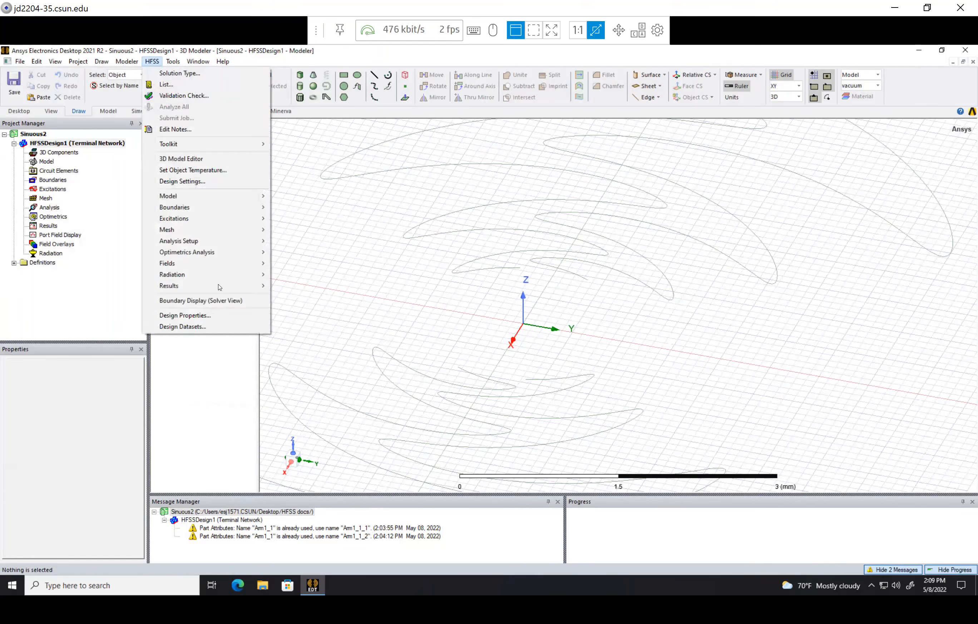
click(218, 317)
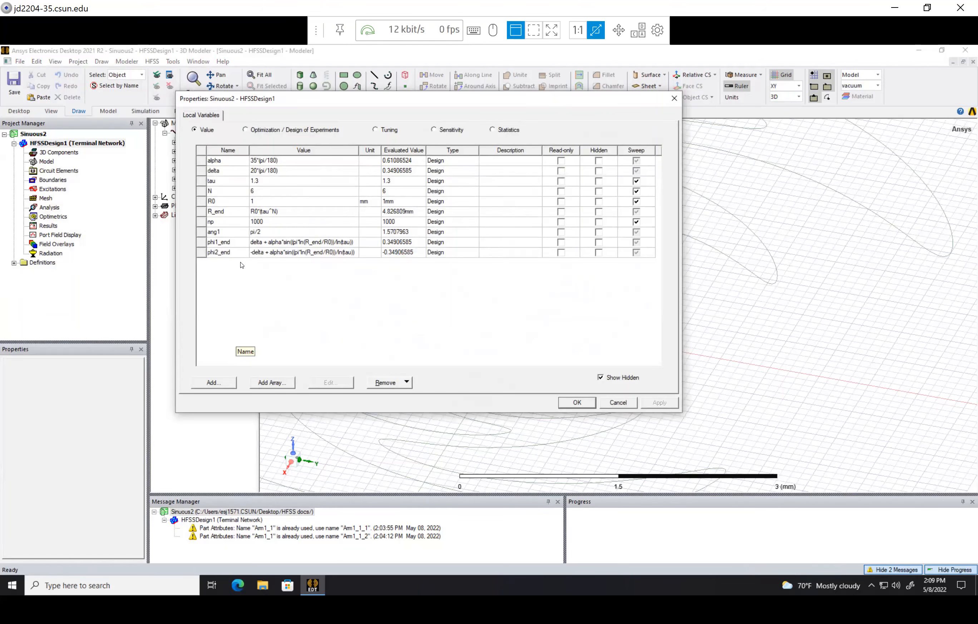
click(214, 382)
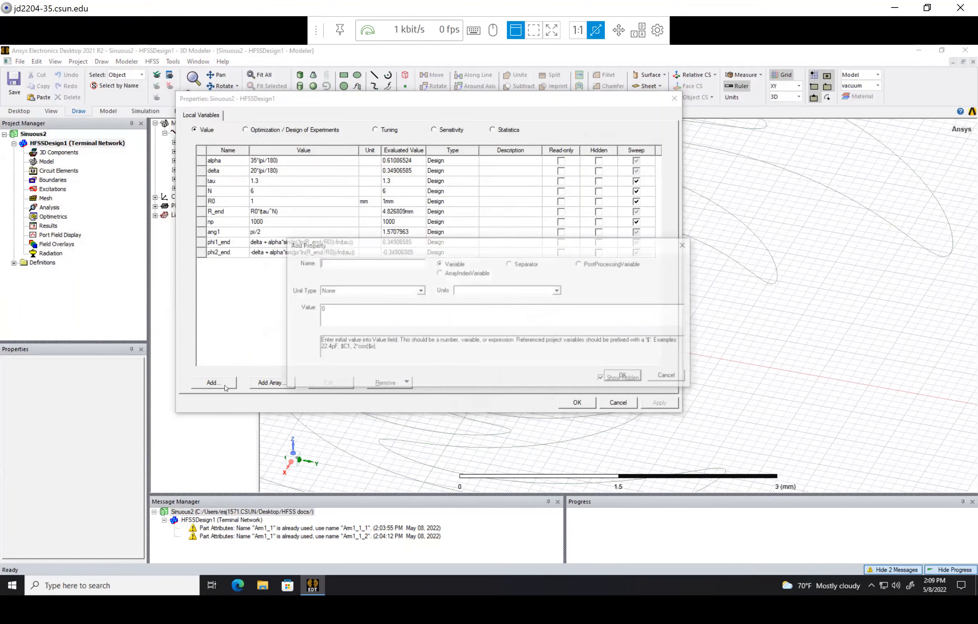
text(phi1_)
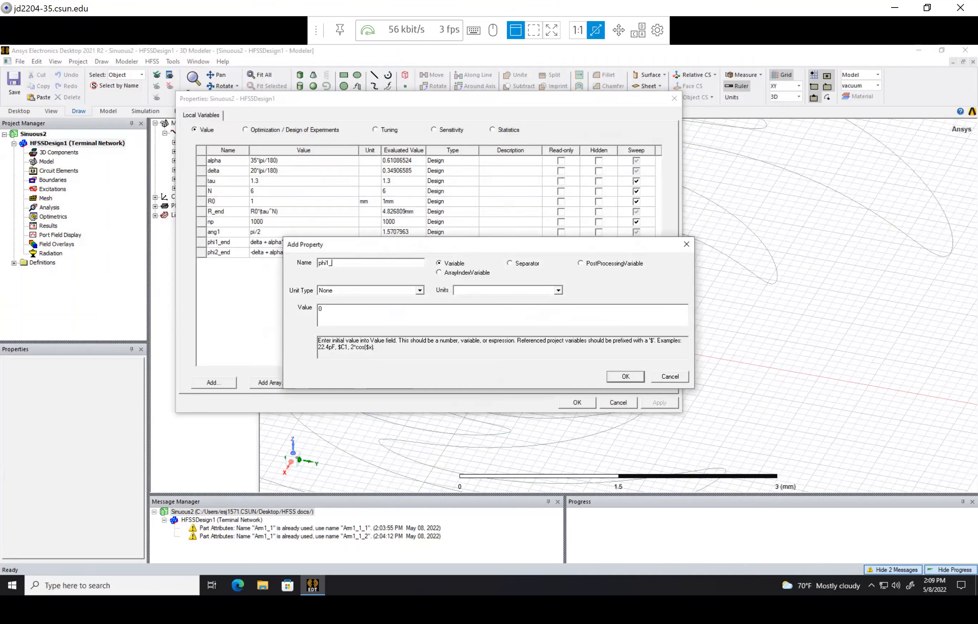
text(start)
click(625, 376)
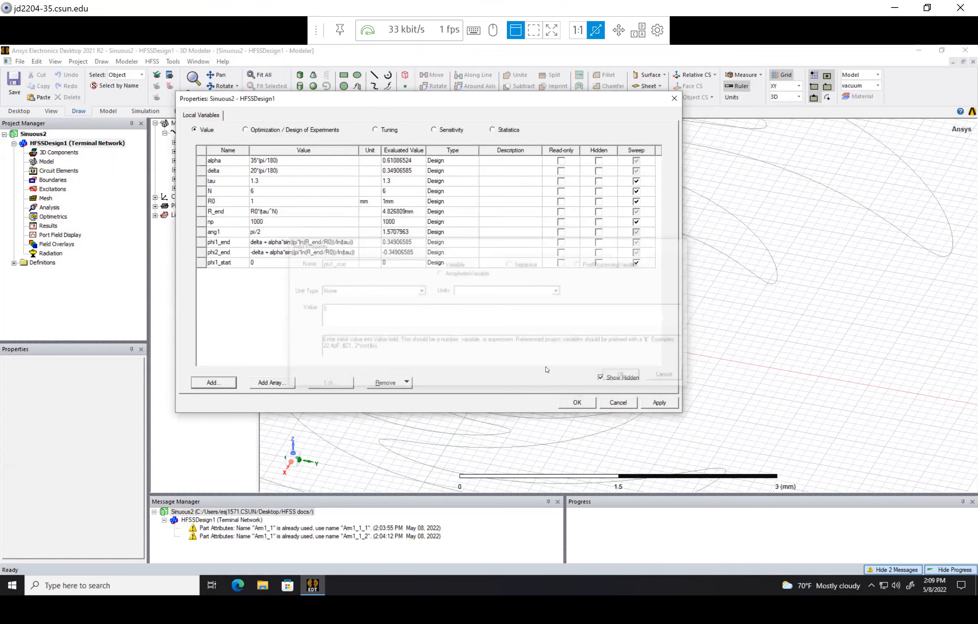
- Add a local design variable named phi2_start with the default value 0
click(212, 383)
text(phi2_star)
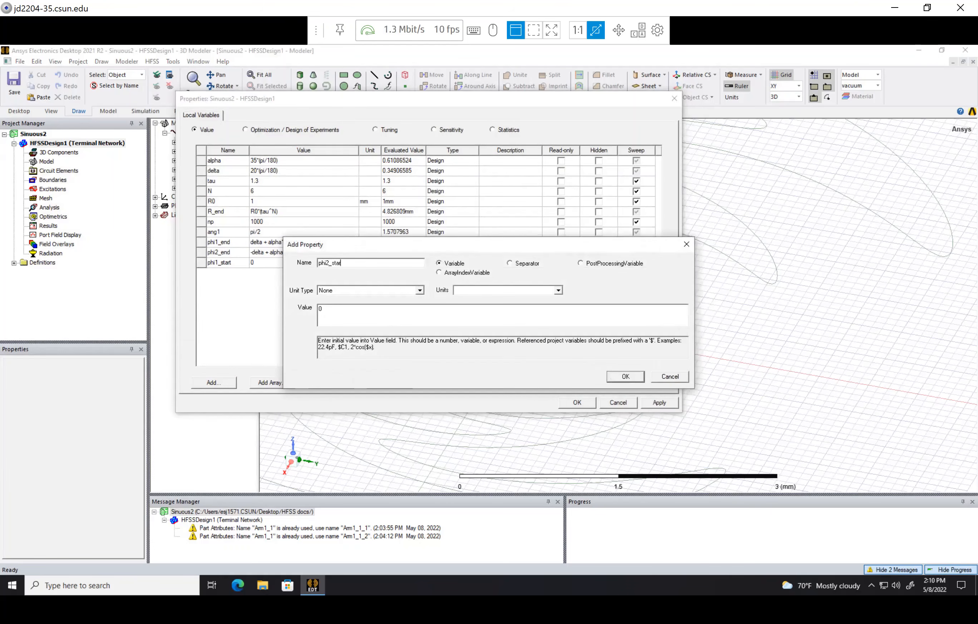
text(t)
key(Return)
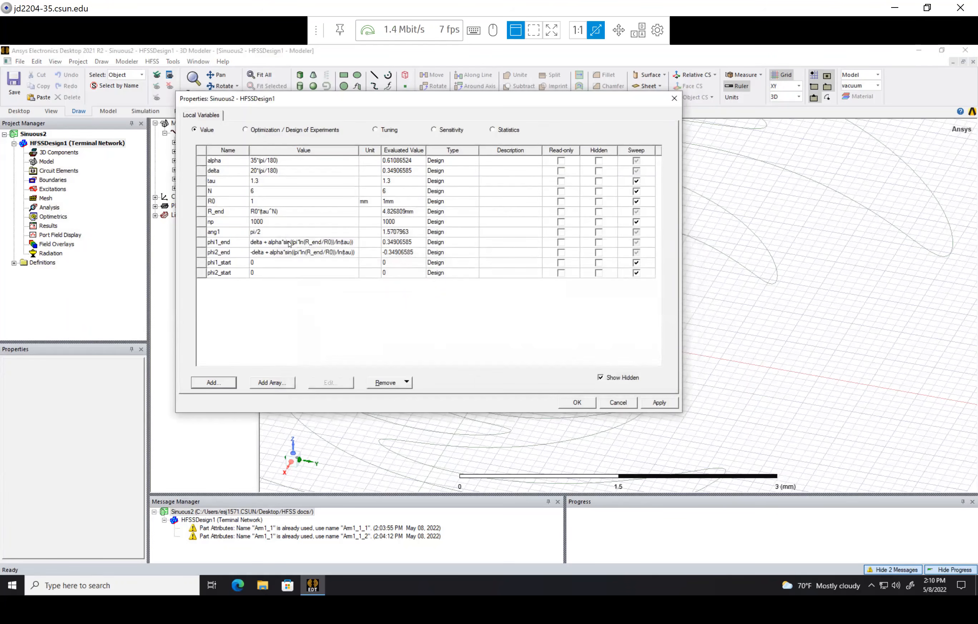
- Set the phi1_start variable to delta + alpha*sin((pi*ln(R0/R0))/ln(tau)), adapting the phi1_end expression
click(290, 243)
key(ctrl+c)
click(287, 263)
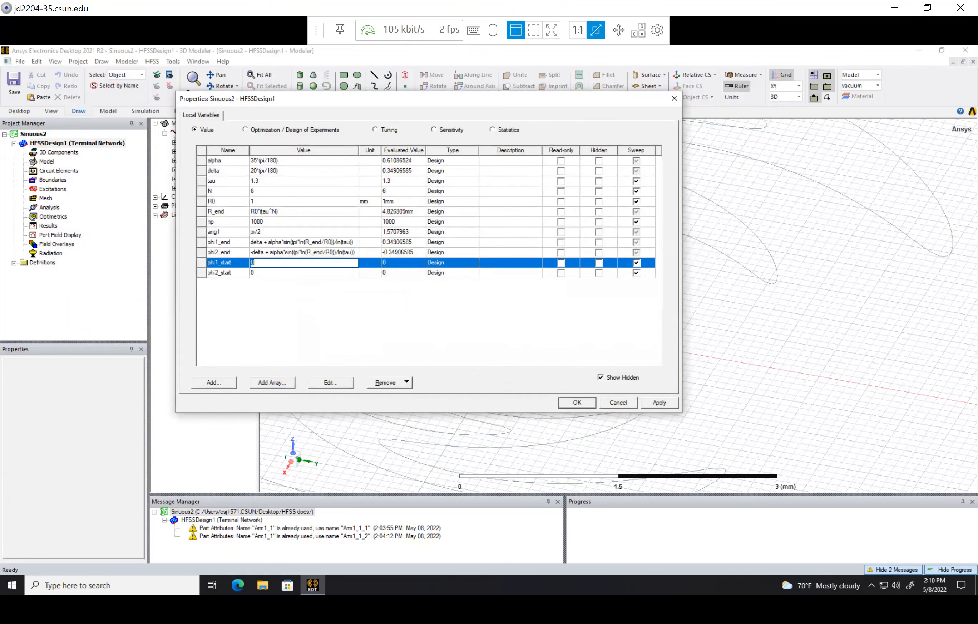
key(ctrl+v)
click(310, 263)
key(Delete)
key(Delete)
key(Delete)
key(Delete)
text(0)
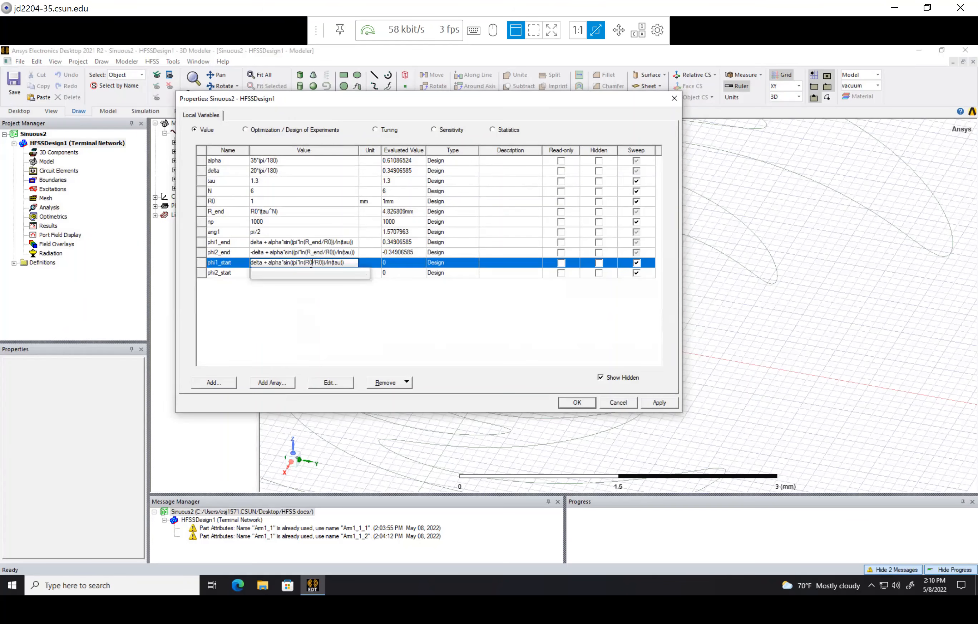
key(Return)
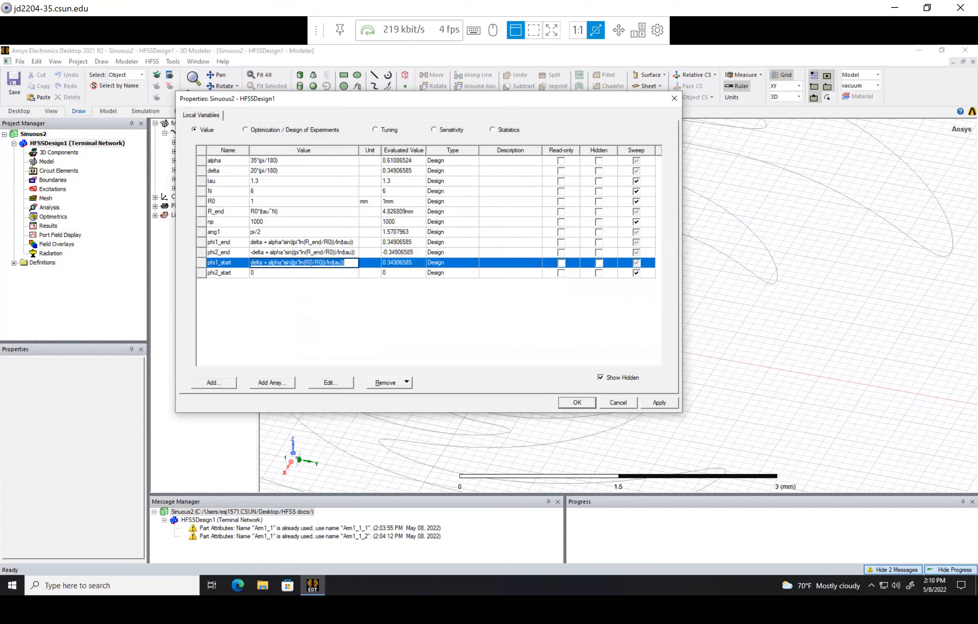
- Set the phi2_start variable to -delta + alpha*sin((pi*ln(R0/R0))/ln(tau))
click(311, 272)
key(ctrl+v)
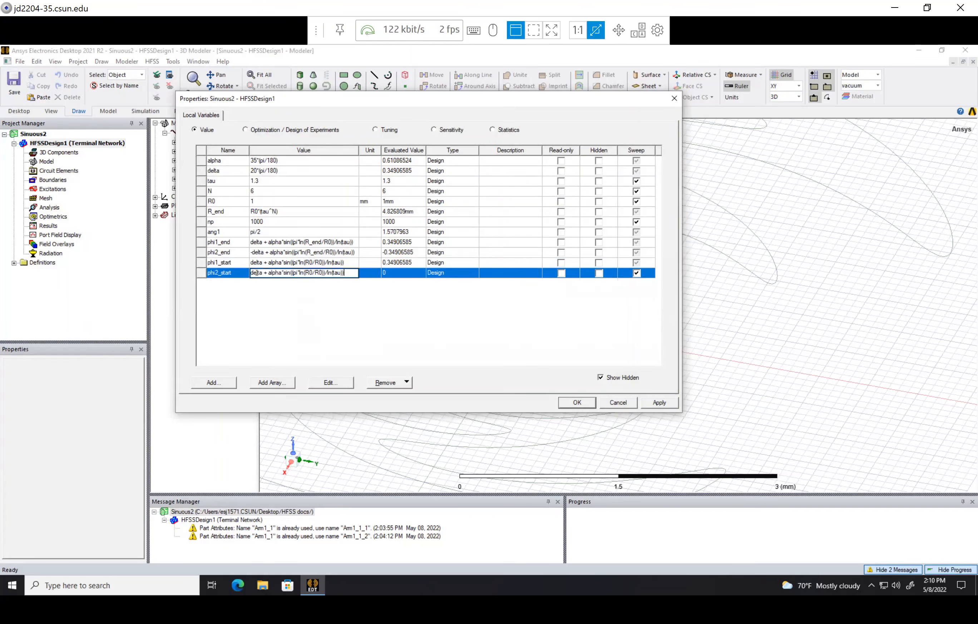
click(252, 272)
text(-)
key(Return)
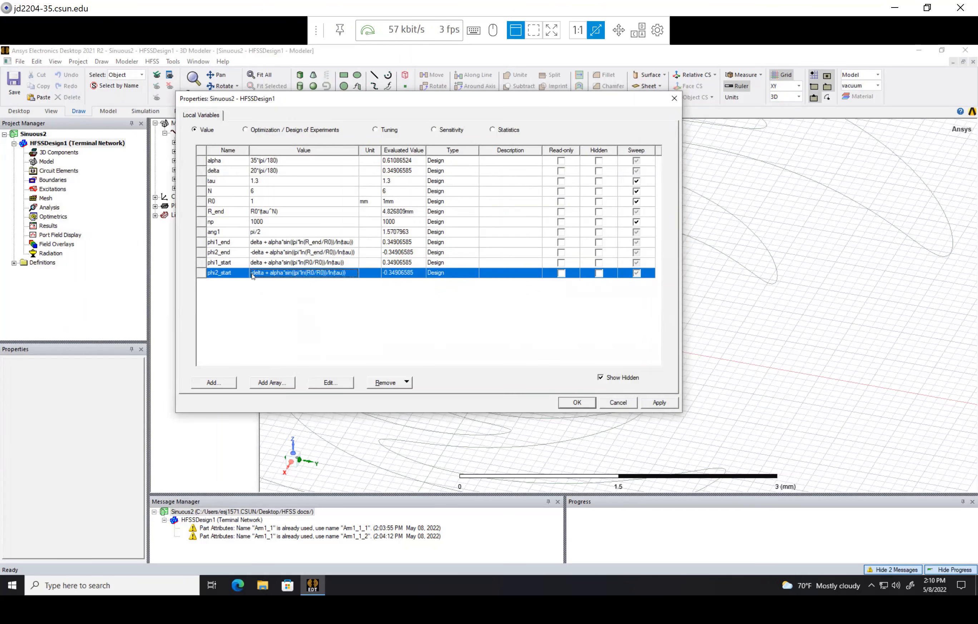
click(432, 304)
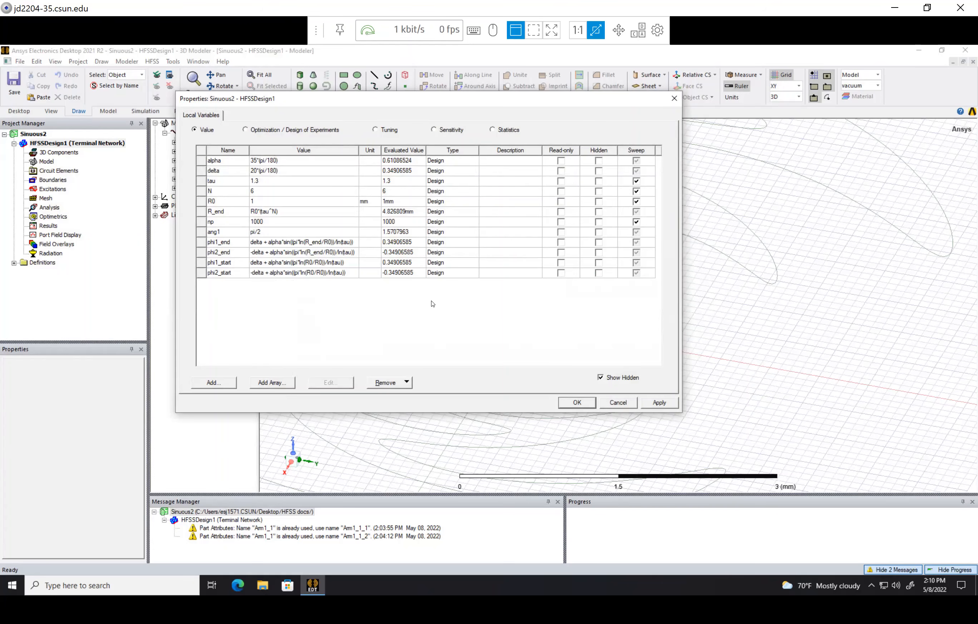
- Add a local design variable named x1_ib with the value R0*cos(phi1_start)
click(203, 385)
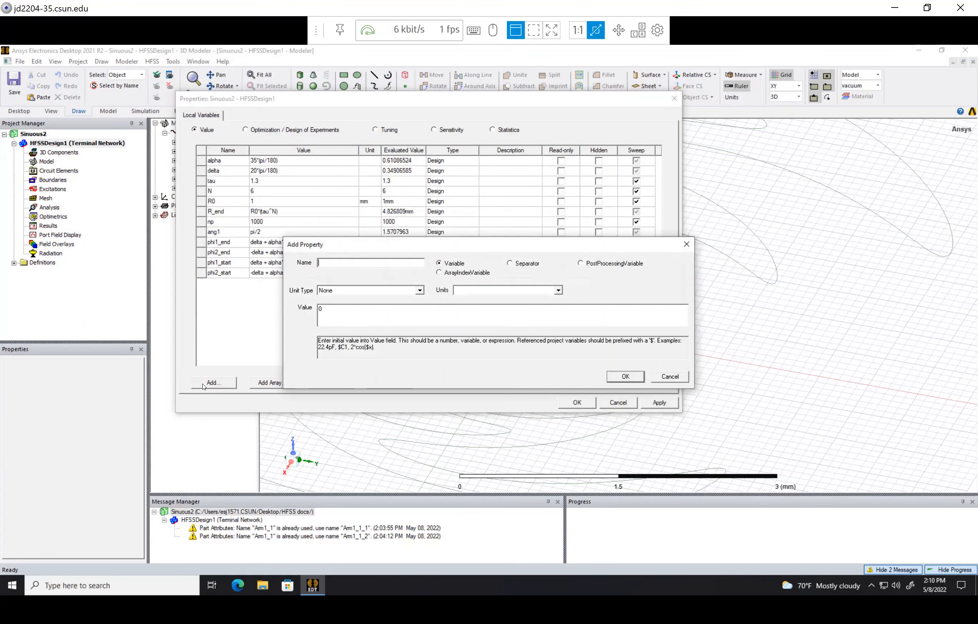
text(x1_in)
key(BackSpace)
text(b)
key(BackSpace)
text(R0)
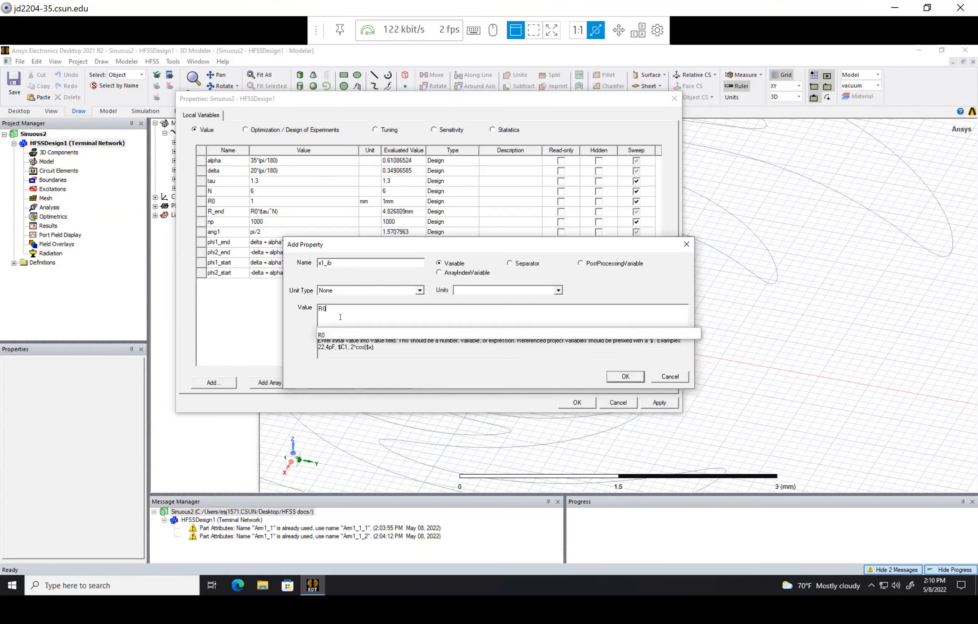
text(*cos(phi)
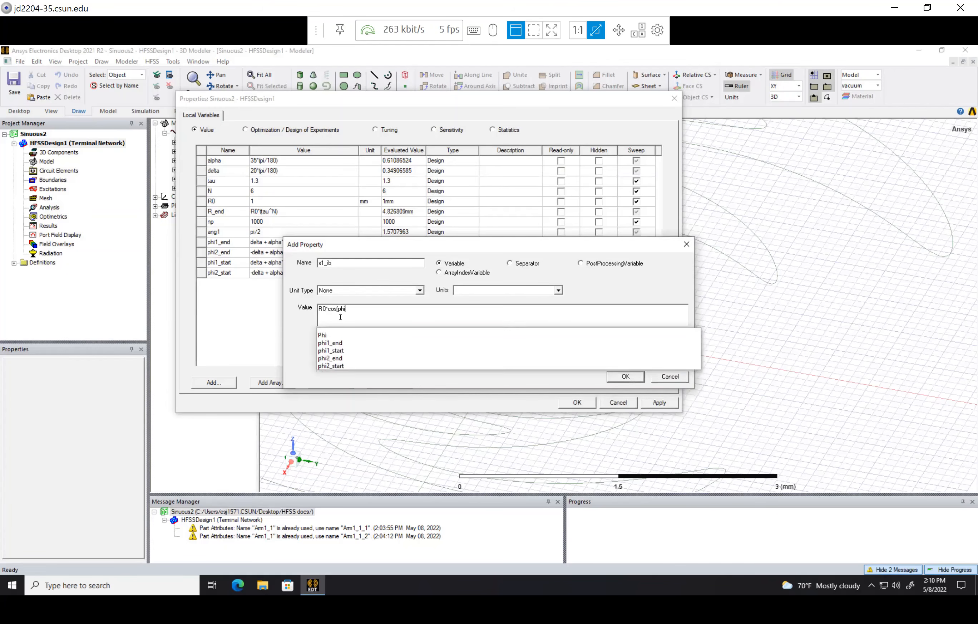
text(1_start))
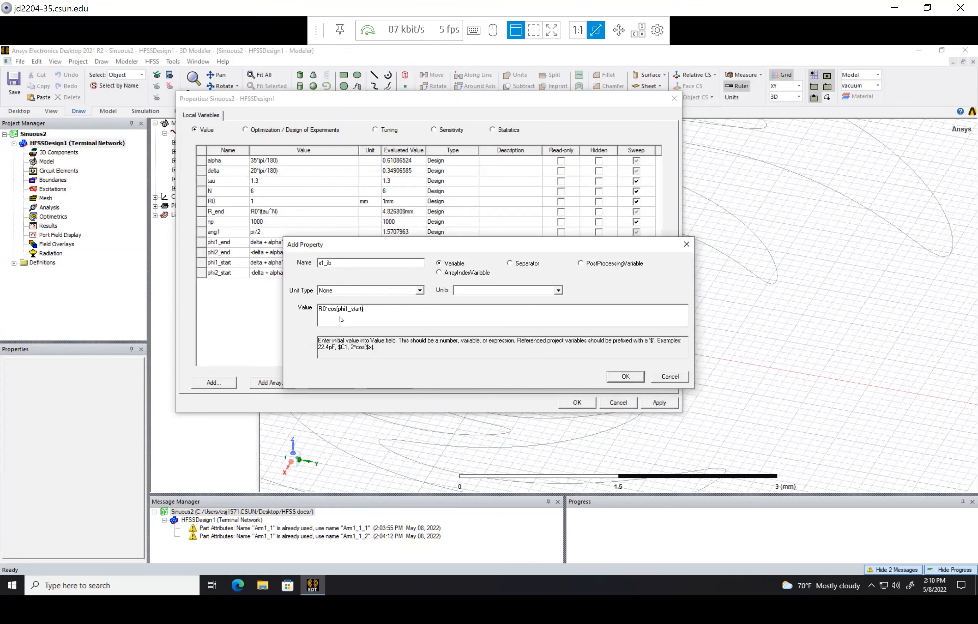
key(Return)
- Add a local design variable named y1_ib with the value R0*sin(phi1_start)
click(217, 382)
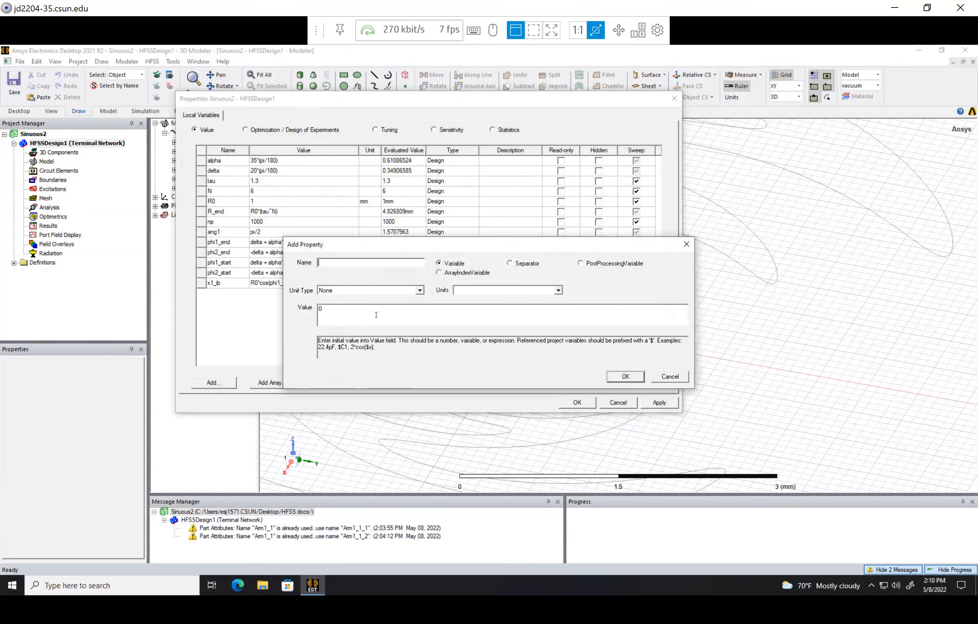
text(y1_ib)
text(R0)
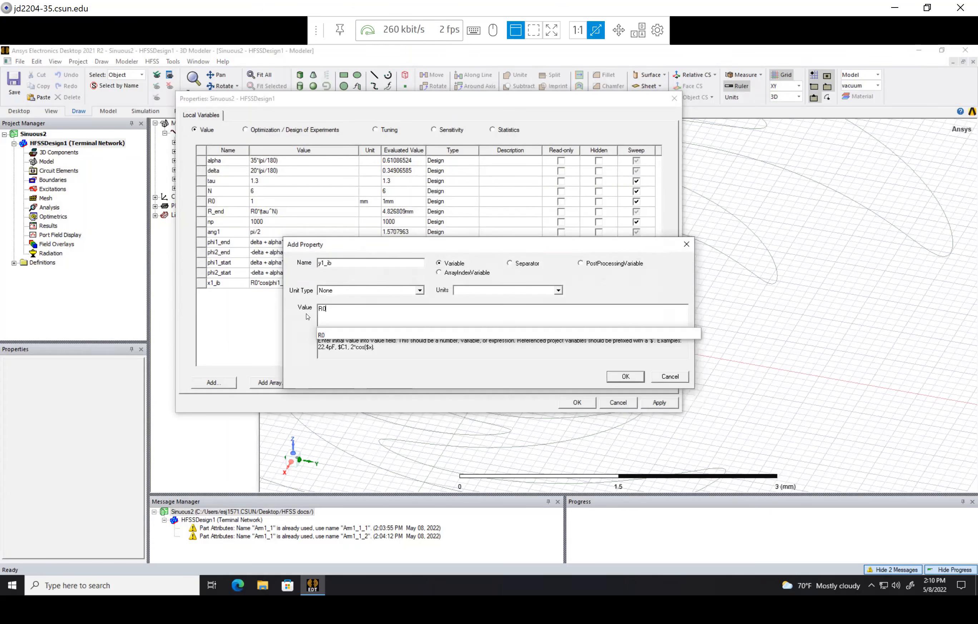
text(*sin(phi1)
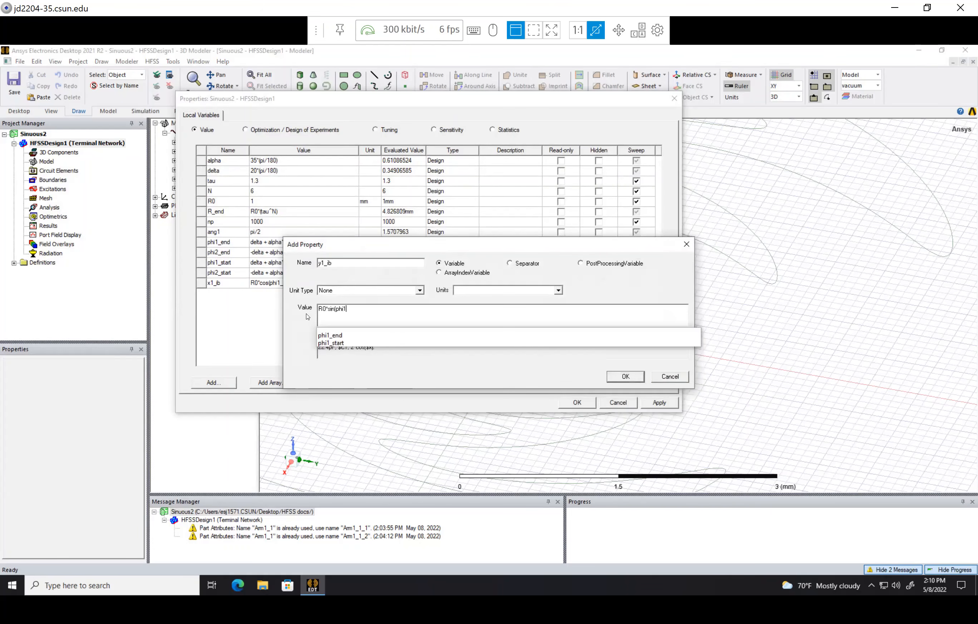
text(_start))
key(Return)
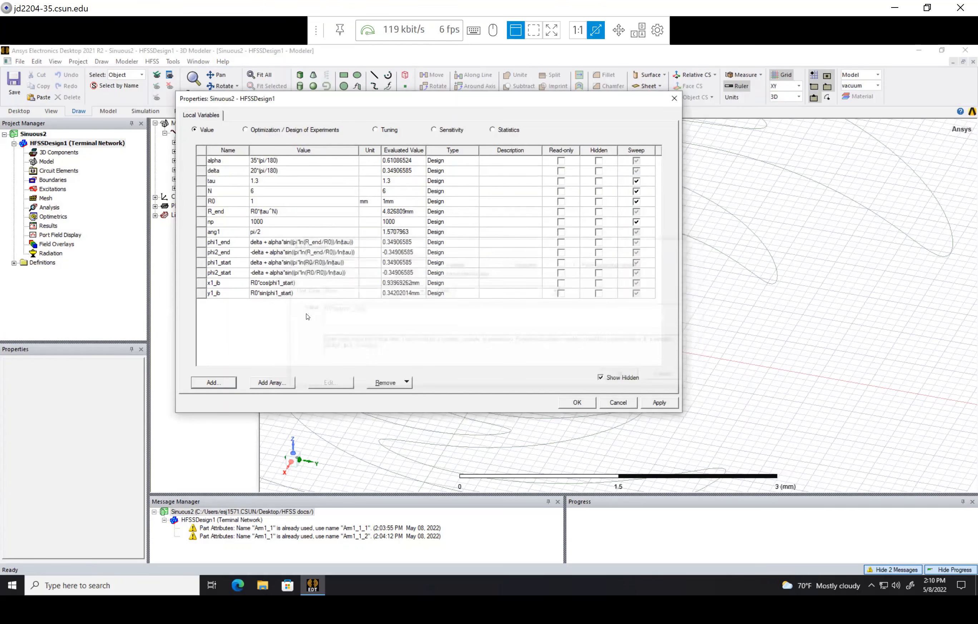
- Add a local design variable named x2_ib with the value R0*cos(phi2_start)
click(213, 382)
text(x2_)
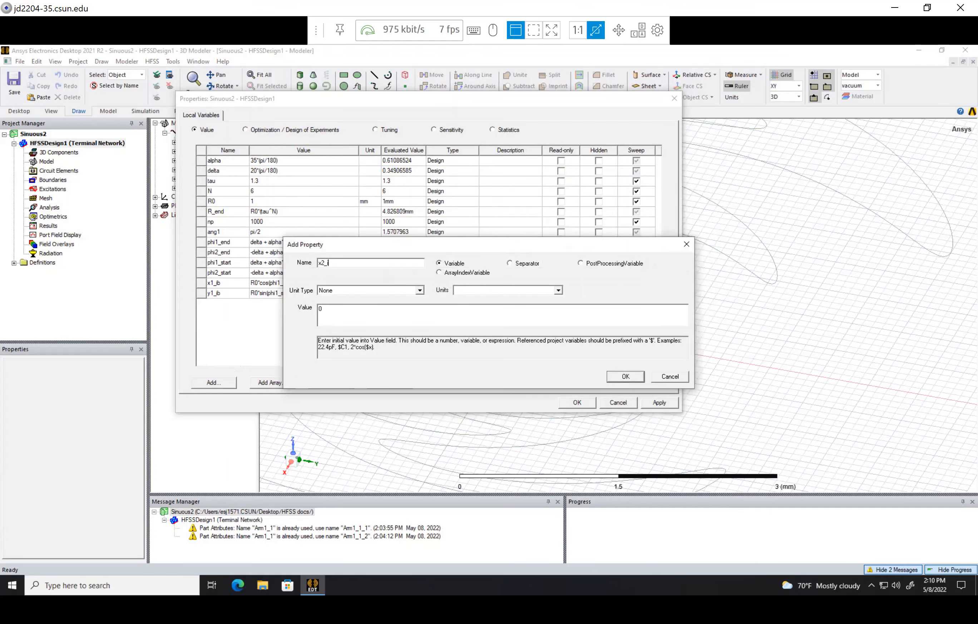
text(in)
drag(330, 307, 316, 309)
text(R0*cos)
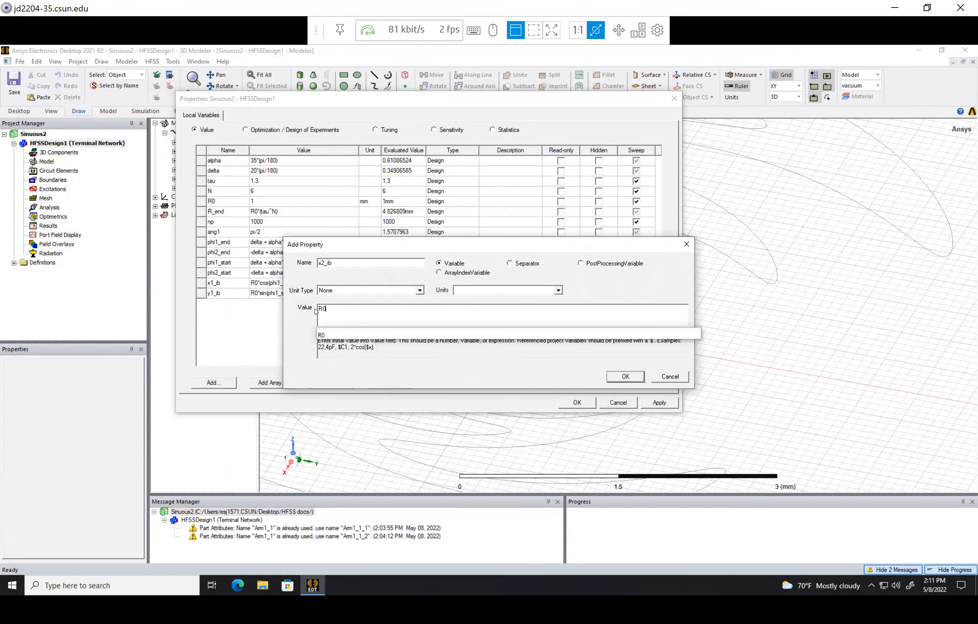
text((ph)
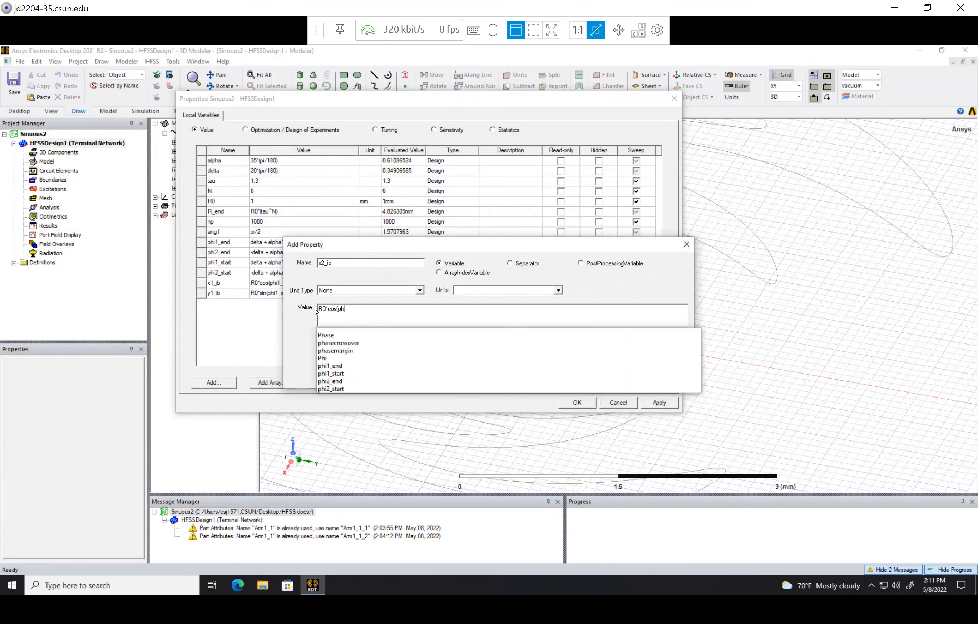
text(i2_start)
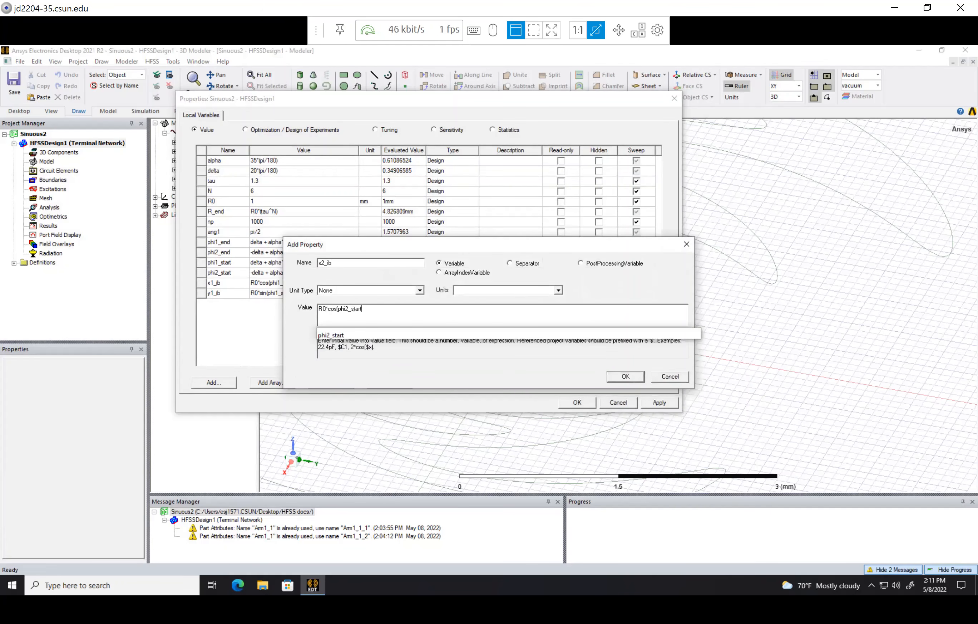
text())
key(Return)
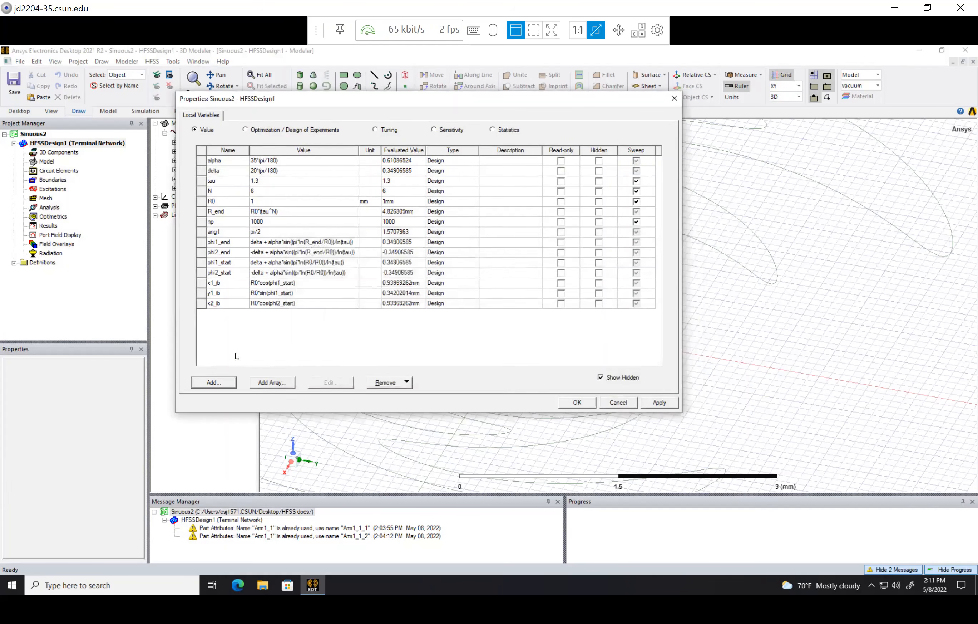
- Add a local design variable named y2_ib with the value R0*sin(phi2_start) and accept the variable list
click(214, 382)
text(y2)
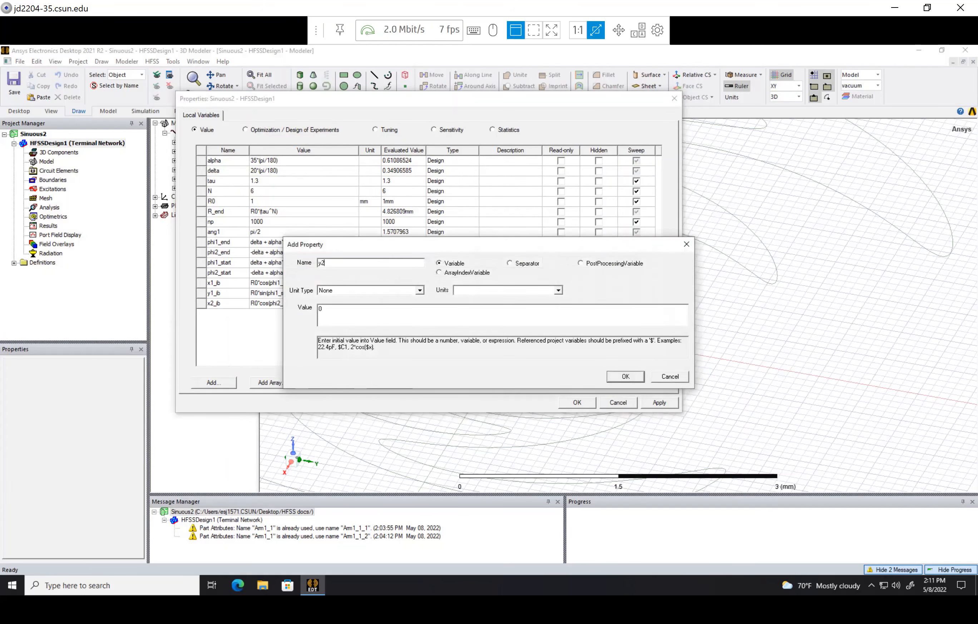
text(_ib)
double_click(320, 309)
text(R0)
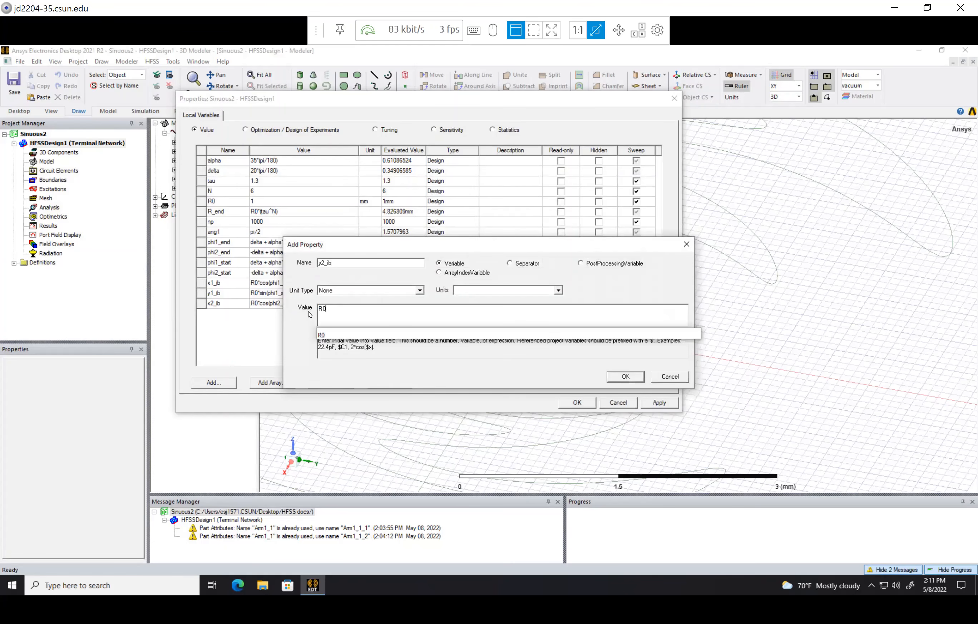
text(*sin()
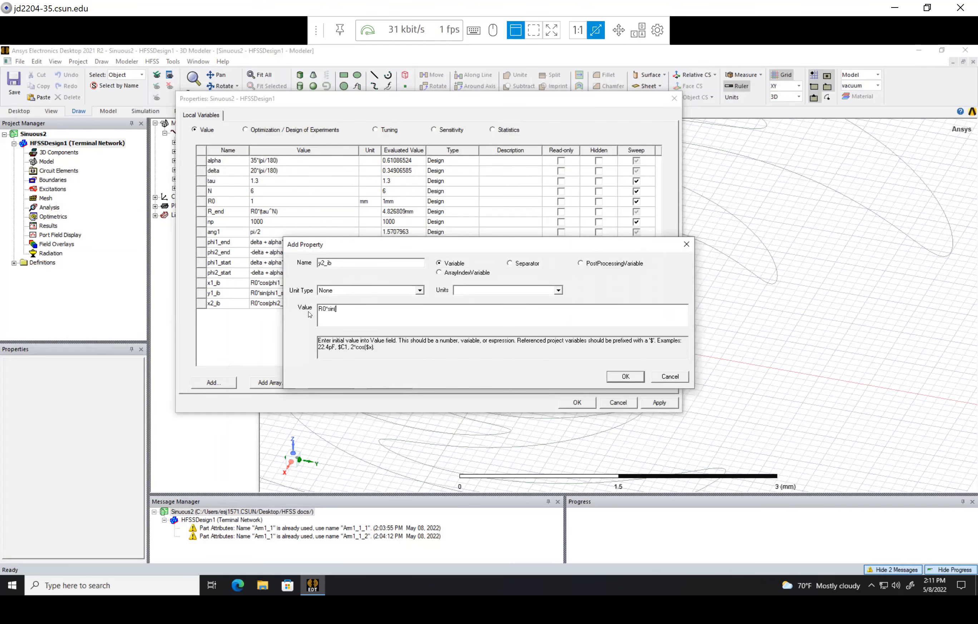
text(phi2_s)
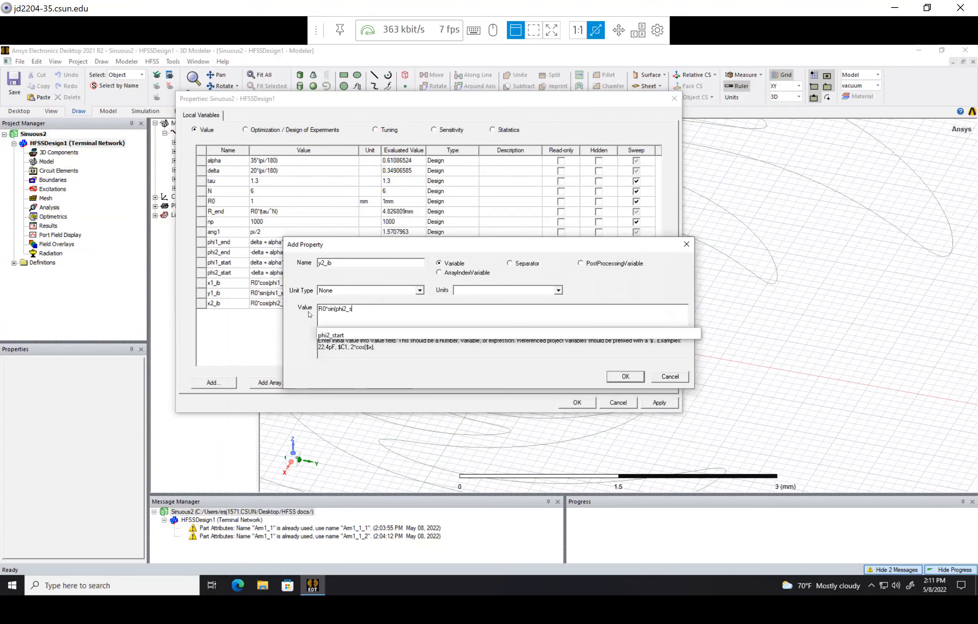
text(tart))
key(Return)
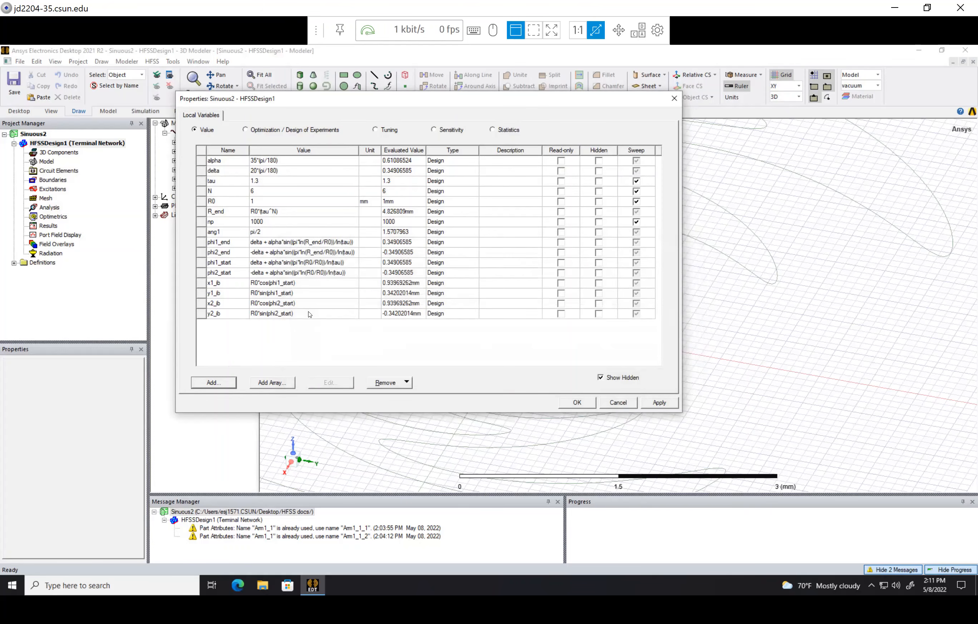
click(572, 402)
- Begin a new equation-based curve with _t running from -1 to 1 and 2 points
click(390, 86)
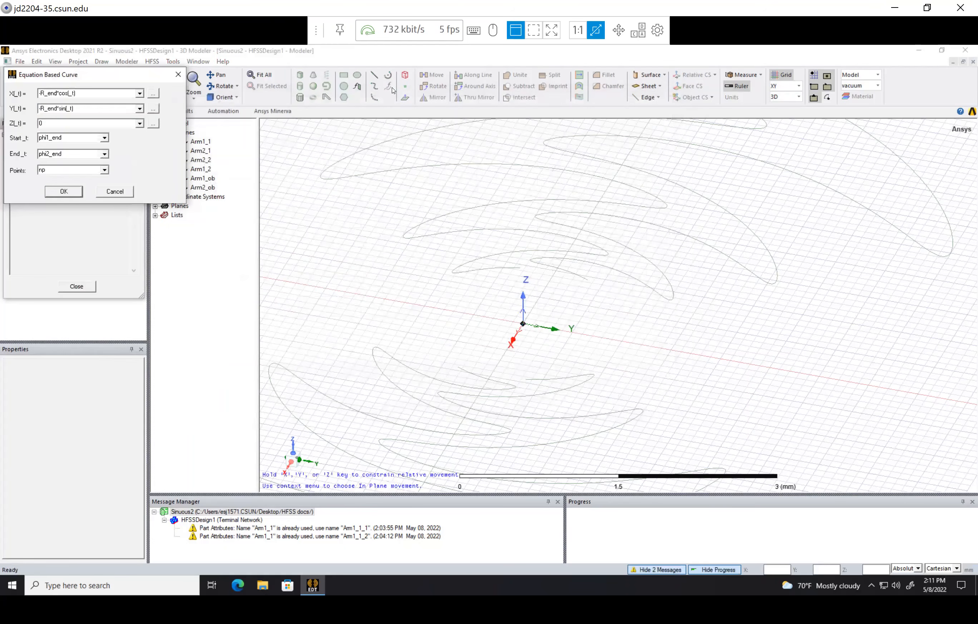
triple_click(94, 93)
triple_click(72, 139)
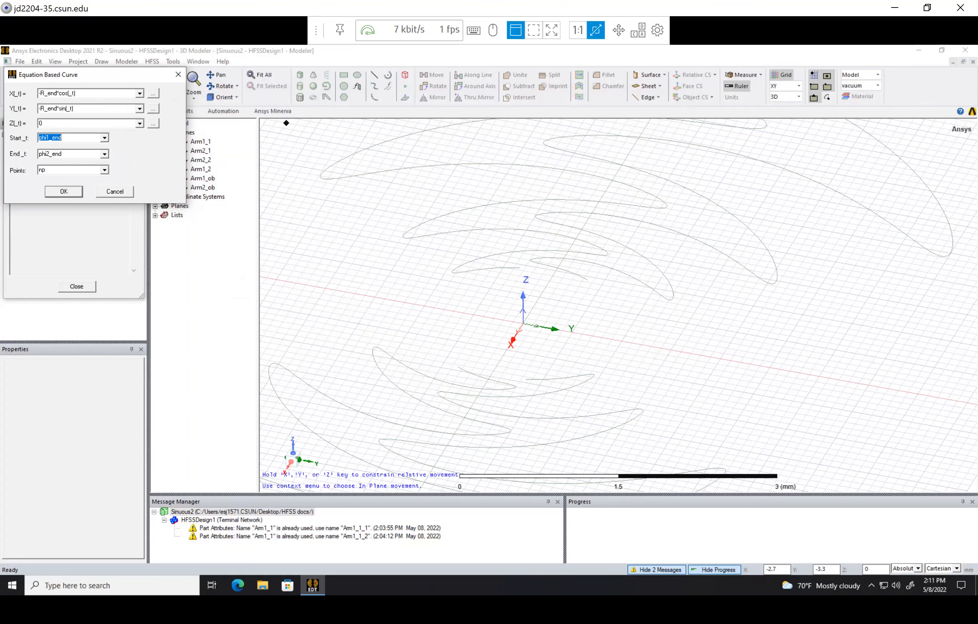
text(-1)
key(Tab)
text(1)
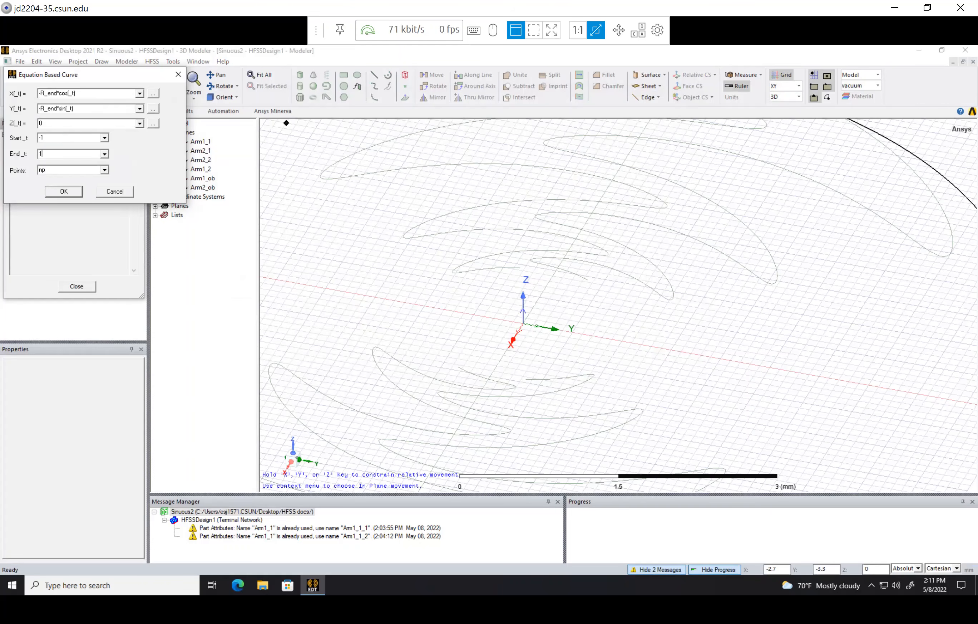
key(Tab)
text(2)
- Set the curve's X(_t) expression to -x1_ib*(_t+1)+x2_ib*(_t-1)
click(81, 97)
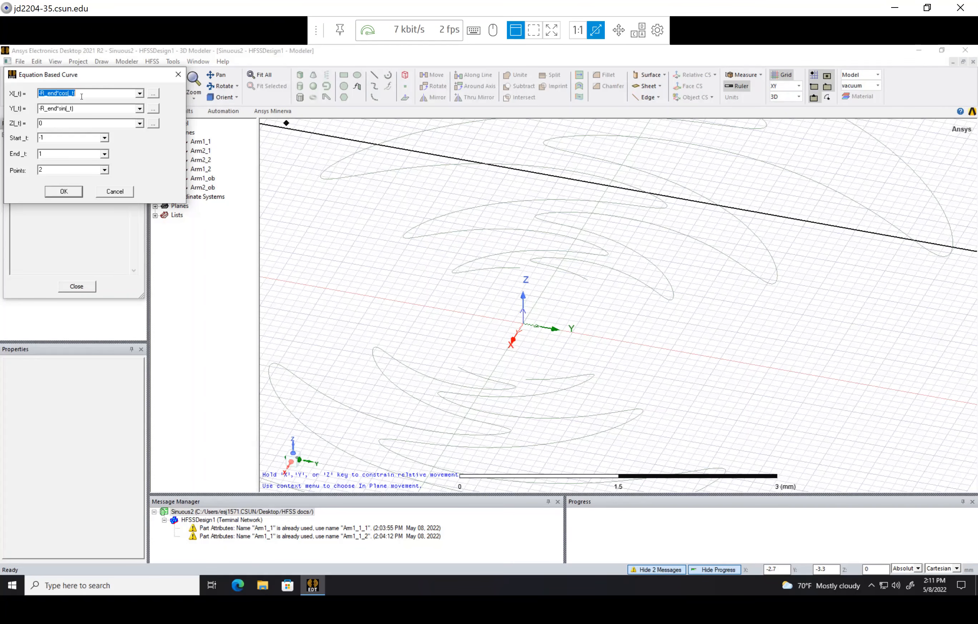
text(x)
text(1_in)
text(*)
text((_t)
text(+1)
text())
text(-)
text(x2_)
text(in)
click(54, 93)
key(BackSpace)
text(b*(_t-1_)
key(Return)
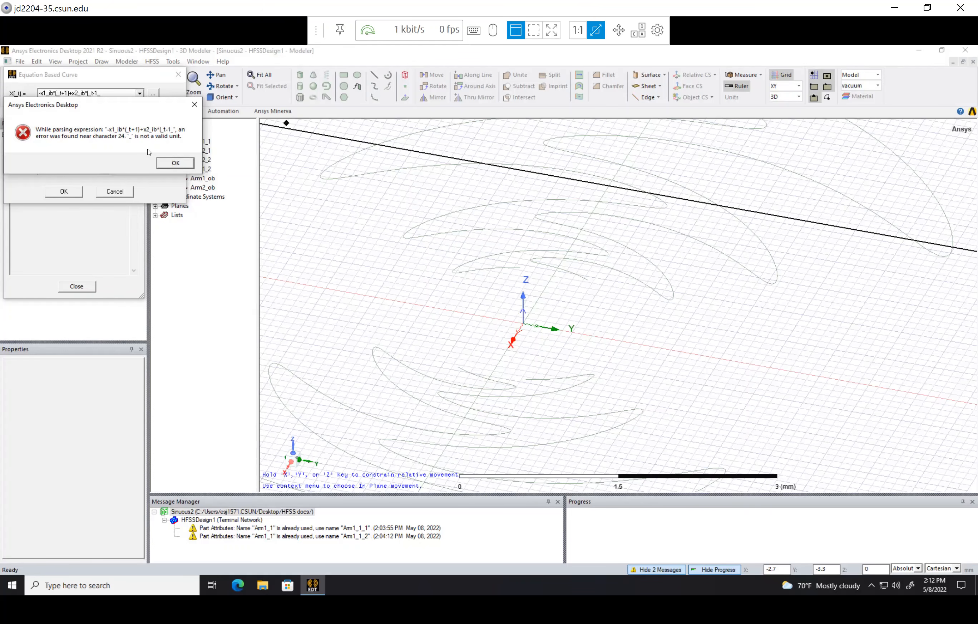
click(169, 161)
click(119, 96)
click(184, 163)
click(105, 95)
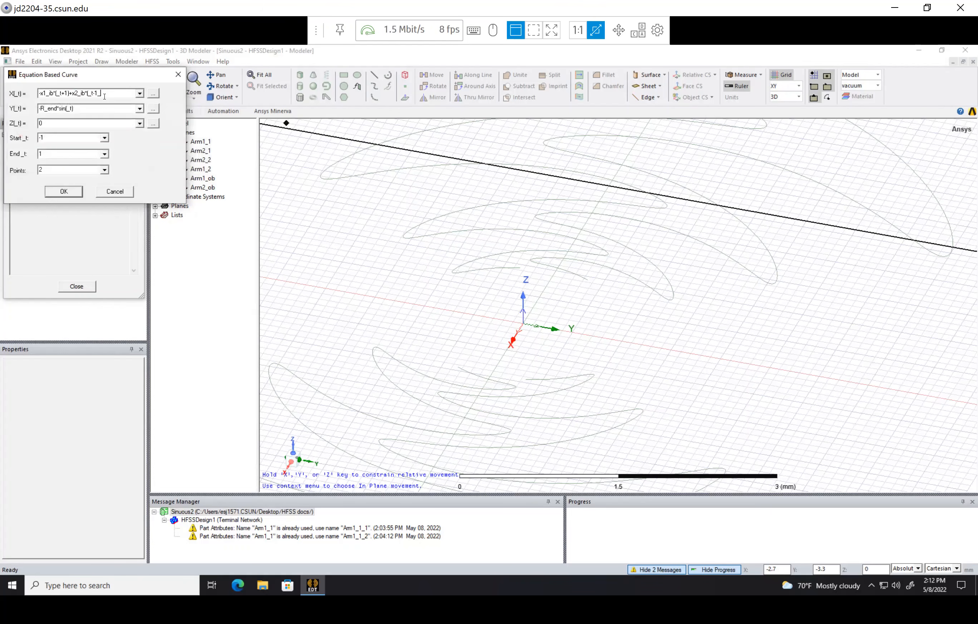
text())
- Set the curve's Y(_t) expression to -y1_ib*(_t+1)+y2_ib*(_t-1), based on a copy of the X(_t) expression
key(ctrl+a)
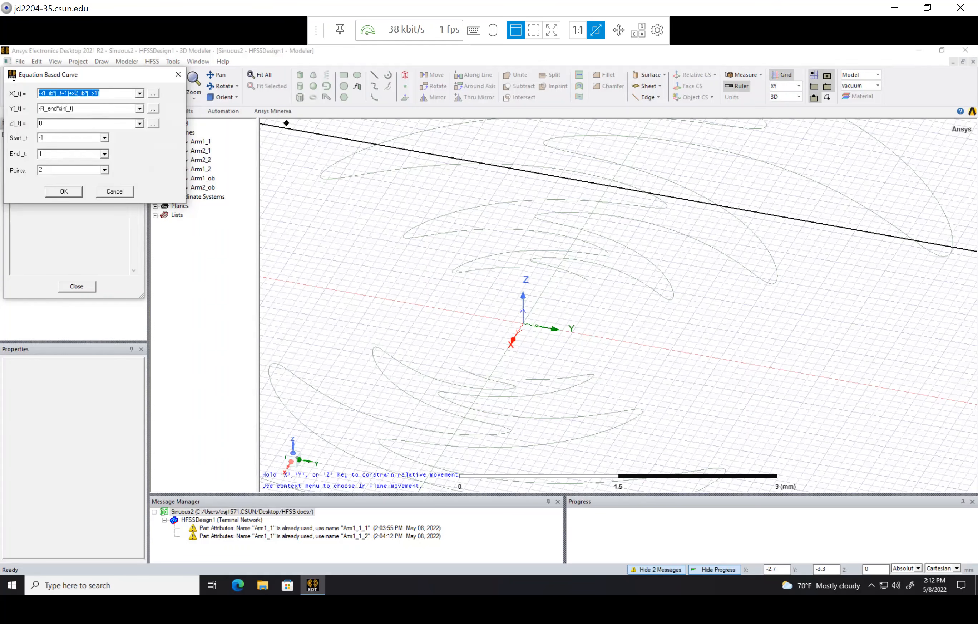
key(ctrl+c)
key(Tab)
key(ctrl+v)
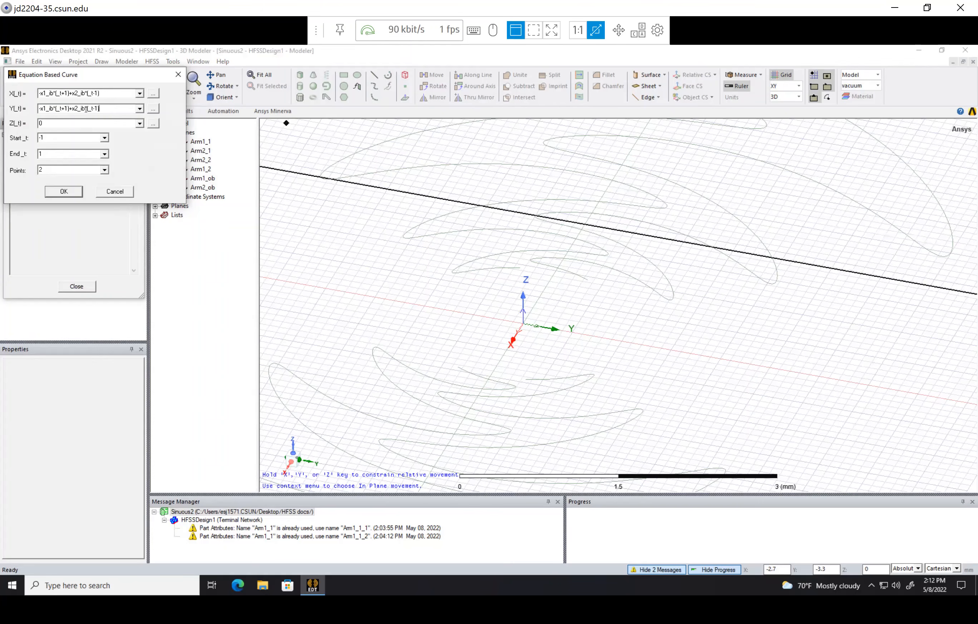
click(45, 108)
key(BackSpace)
text(y)
click(75, 108)
key(BackSpace)
text(y)
key(Tab)
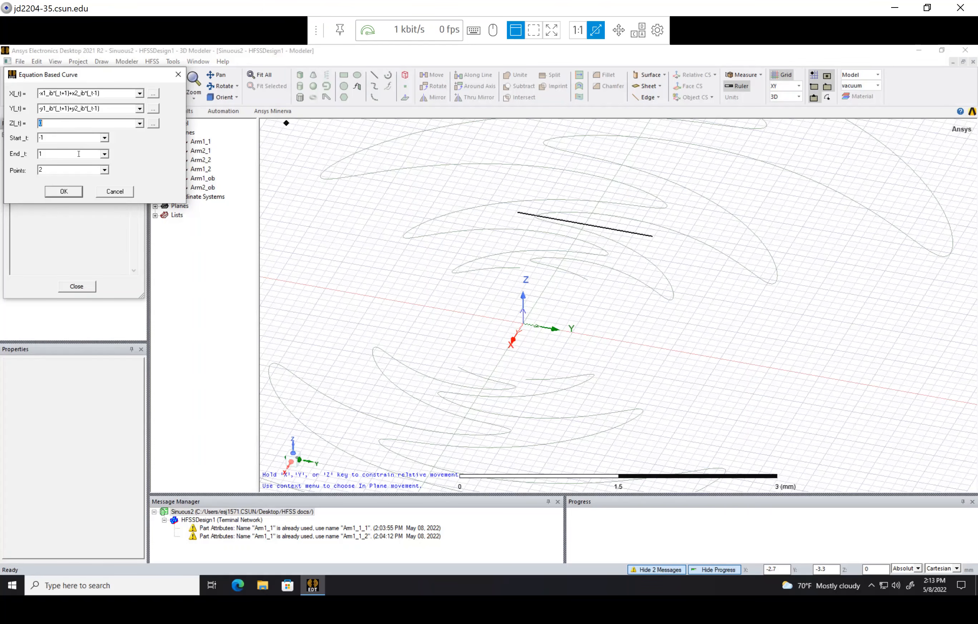
- Remove the leading minus sign from both the X(_t) and Y(_t) expressions of the curve
click(42, 94)
click(41, 94)
key(BackSpace)
click(40, 108)
click(41, 108)
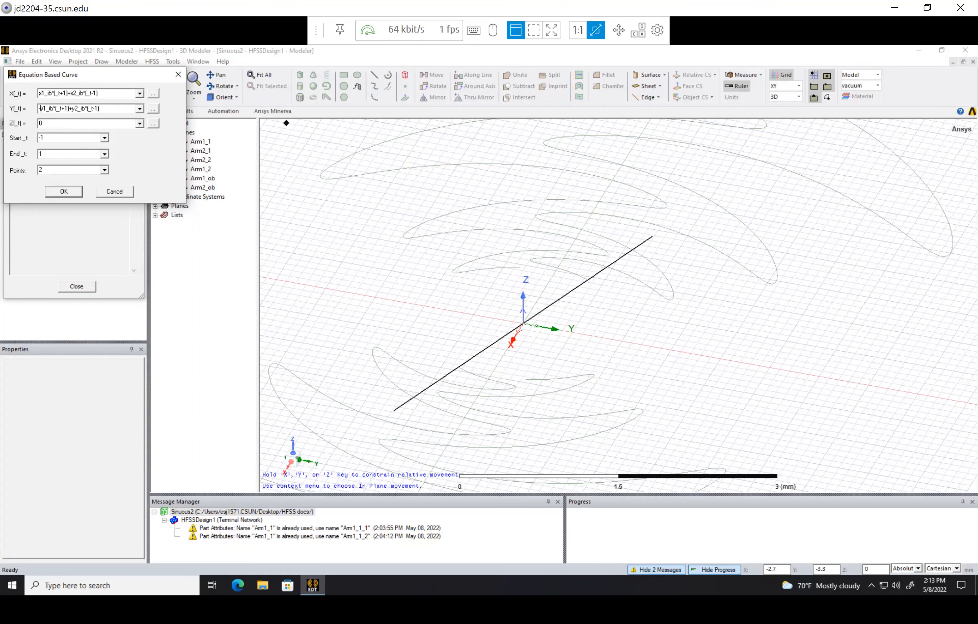
key(BackSpace)
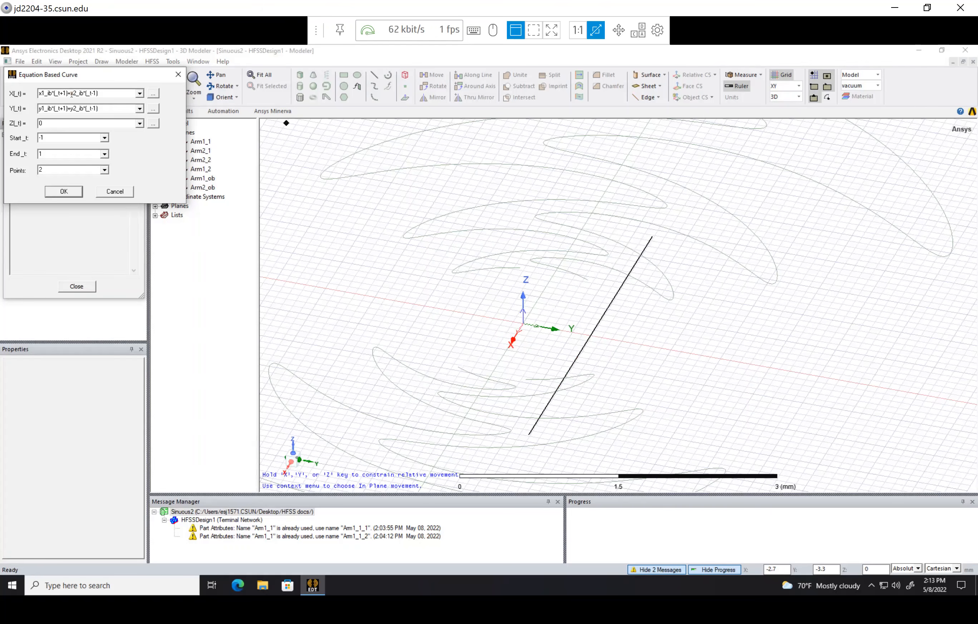
- Change the sign between the two terms to minus in both the X(_t) and Y(_t) expressions
click(73, 94)
click(73, 94)
click(72, 108)
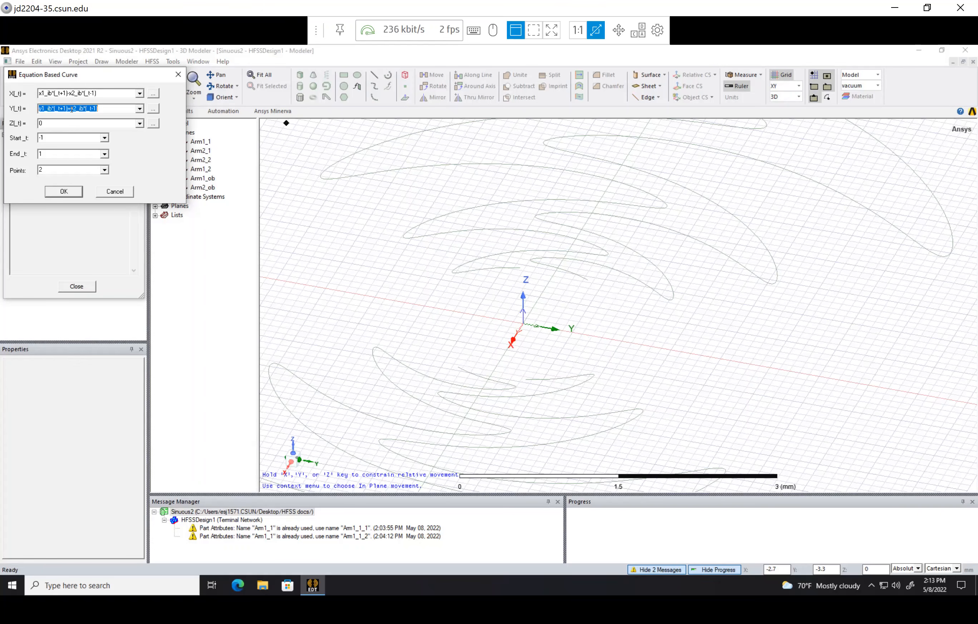
click(72, 108)
key(BackSpace)
text(y)
click(79, 125)
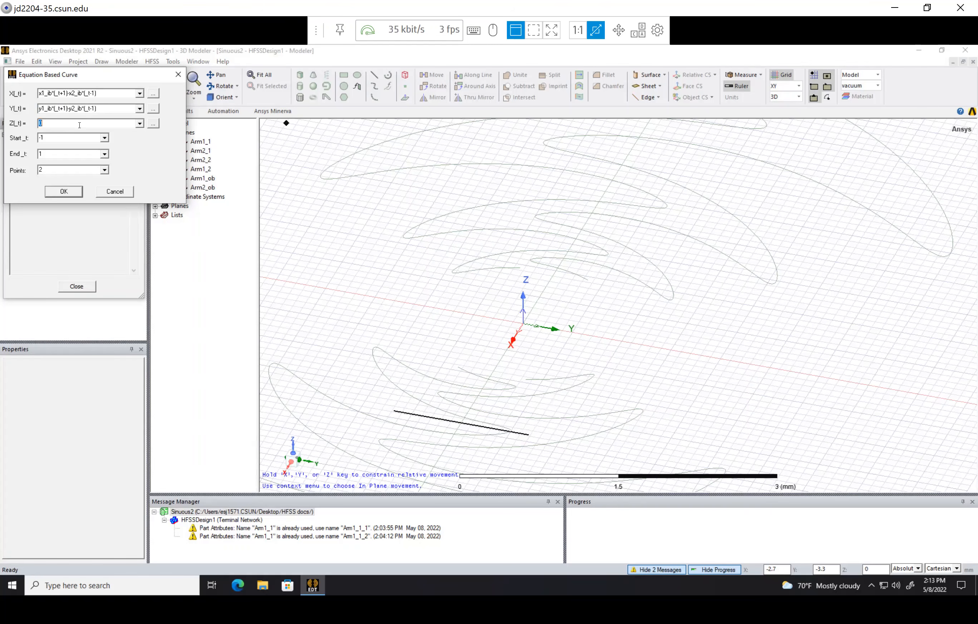
click(95, 111)
click(105, 110)
- Set the curve's parameter range to start at -0.5 and end at 0.5
double_click(62, 141)
text(-0.5)
double_click(58, 152)
text(0.5)
key(Return)
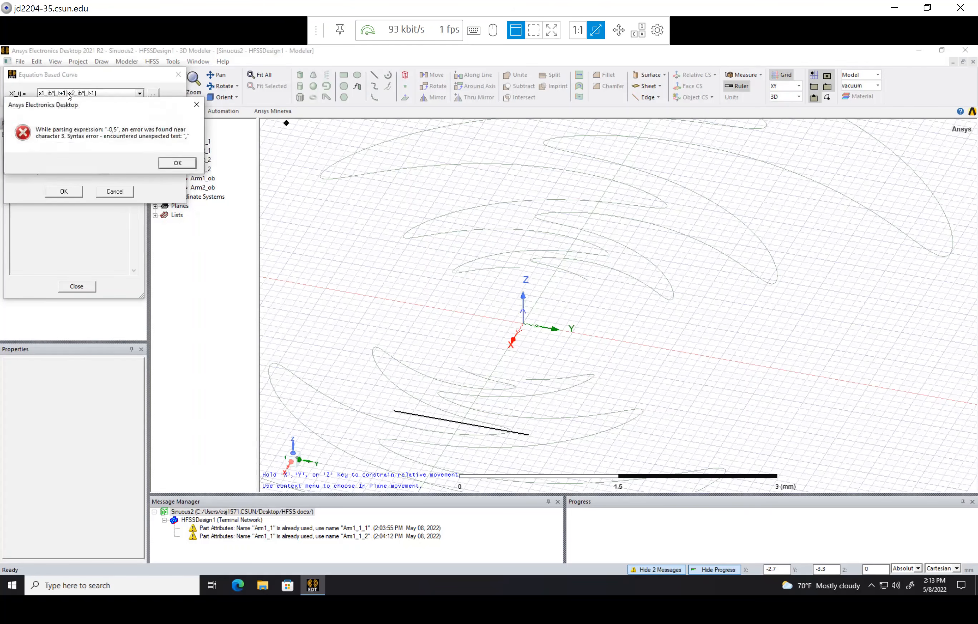
click(176, 164)
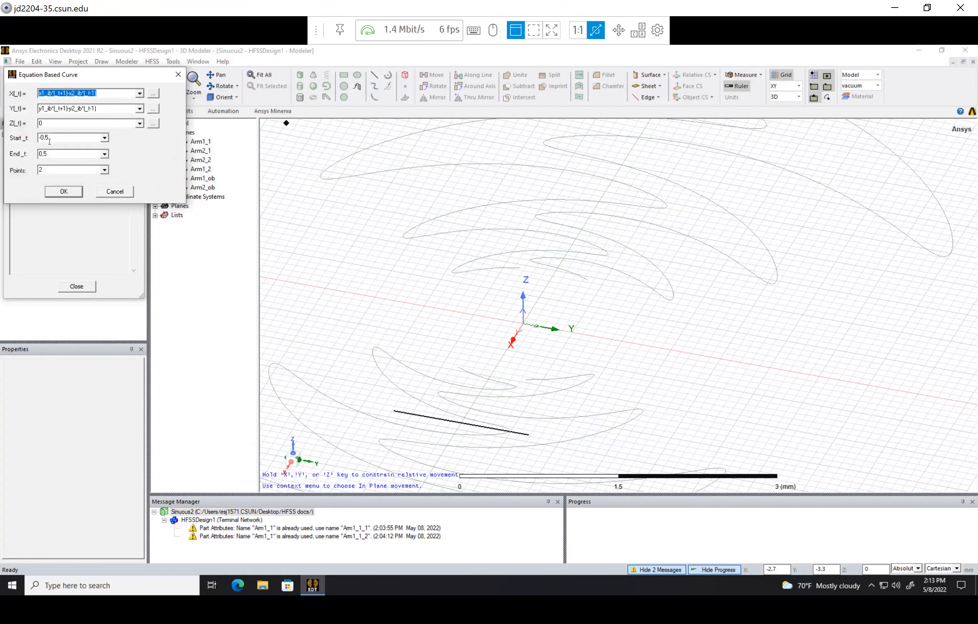
click(46, 140)
click(47, 140)
key(BackSpace)
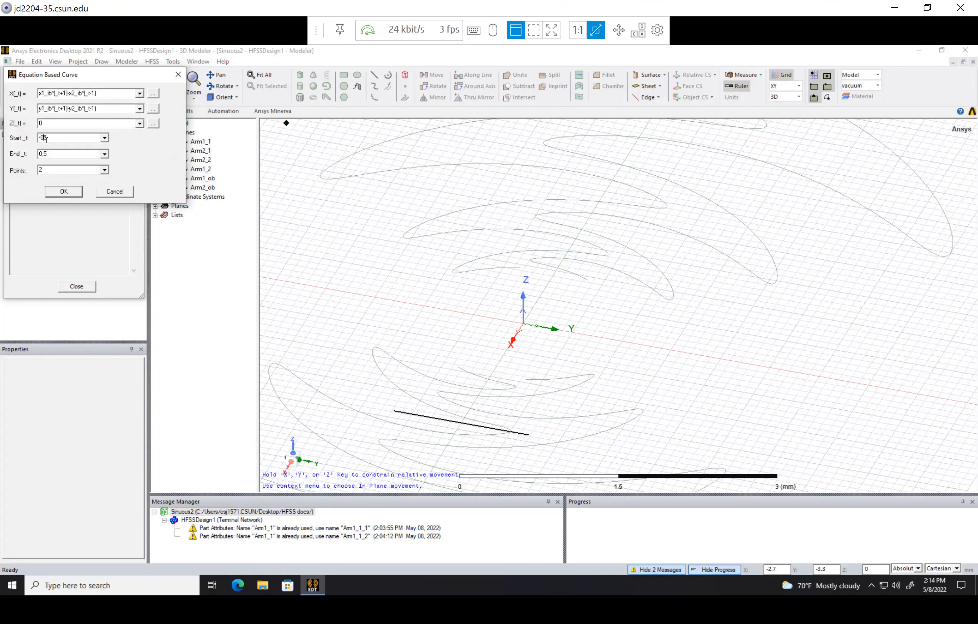
key(Return)
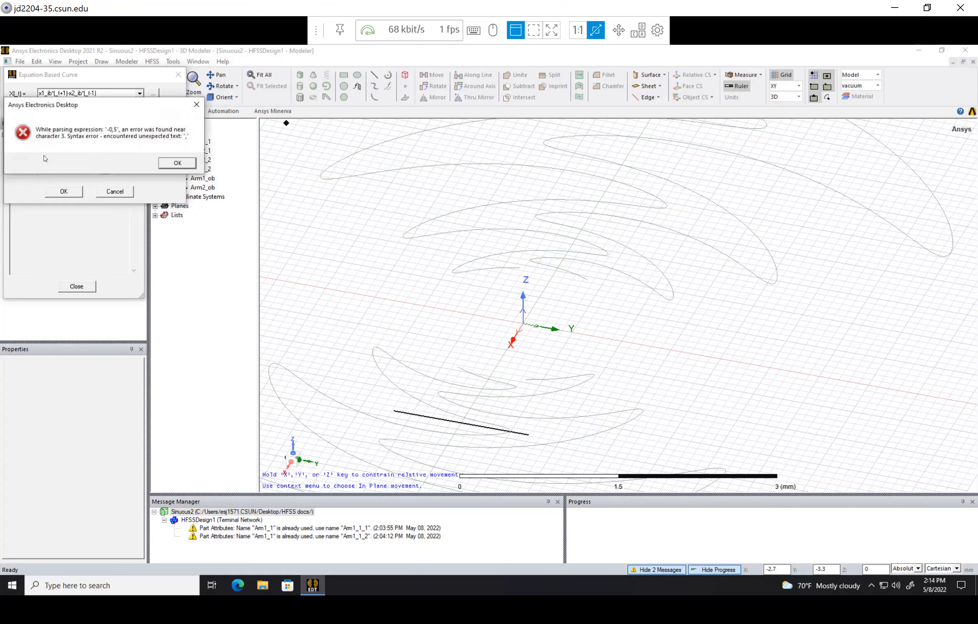
click(167, 162)
click(55, 152)
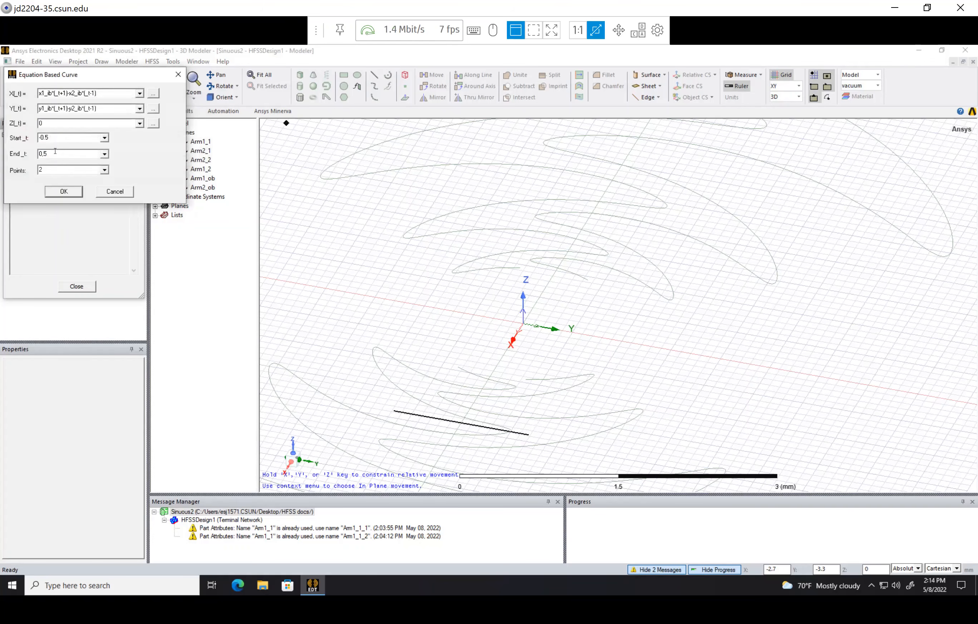
text(.5)
- Rewrite the curve's X(_t) expression as -x1_ib*(_t-0.5)+x2_ib*(_t+0.5)
click(123, 94)
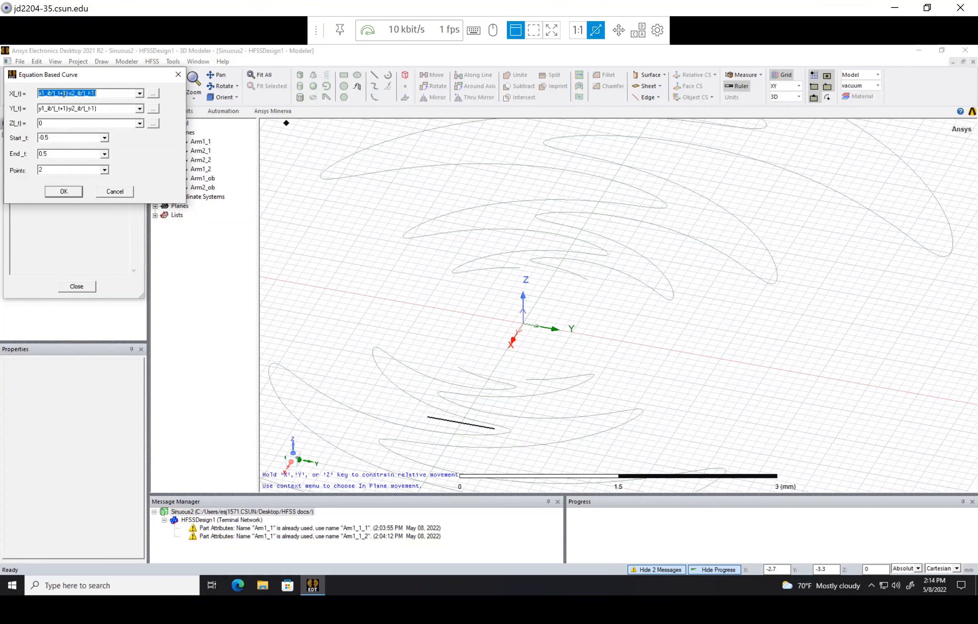
click(122, 95)
drag(66, 95, 56, 95)
text(_t-0.5)
click(39, 93)
text(-)
click(74, 93)
key(BackSpace)
text(+)
key(BackSpace)
key(BackSpace)
text(+0.5))
key(BackSpace)
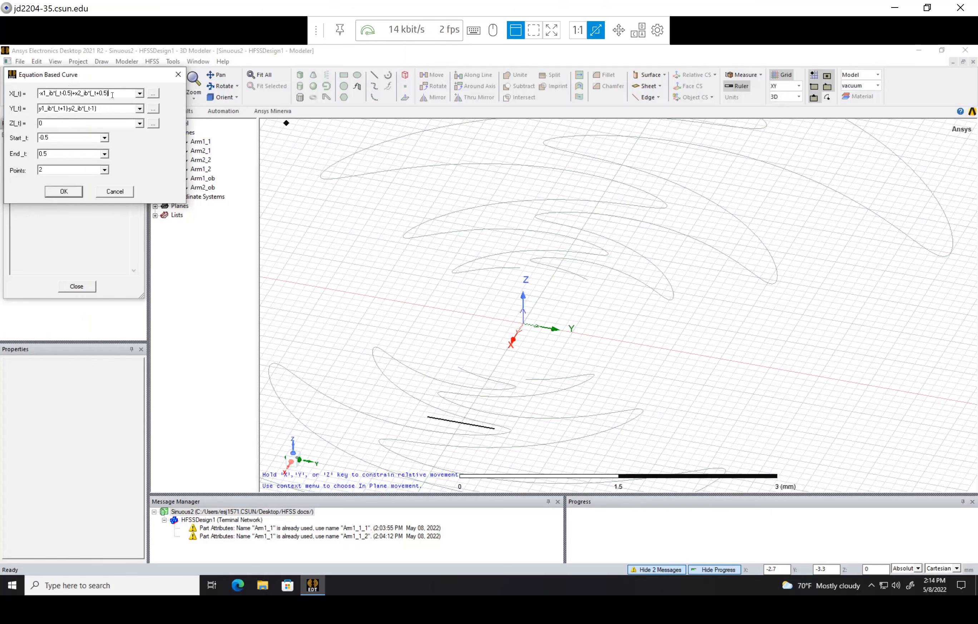
text())
- Set Y(_t) to -y1_ib*(_t-0.5)+y2_ib*(_t+0.5) from a copy of the X(_t) expression and create the curve
drag(118, 94, 35, 94)
click(110, 111)
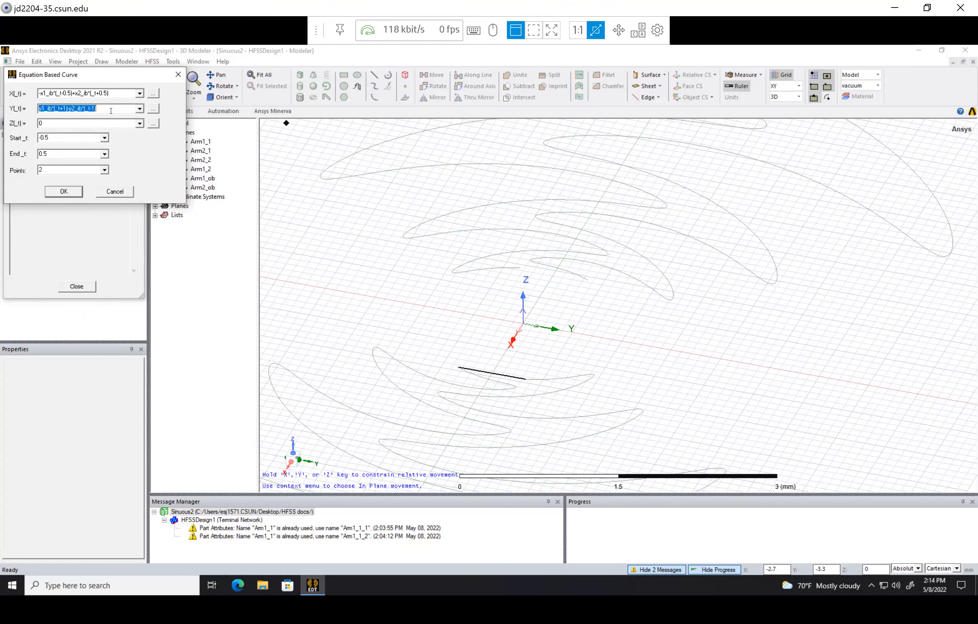
key(ctrl+v)
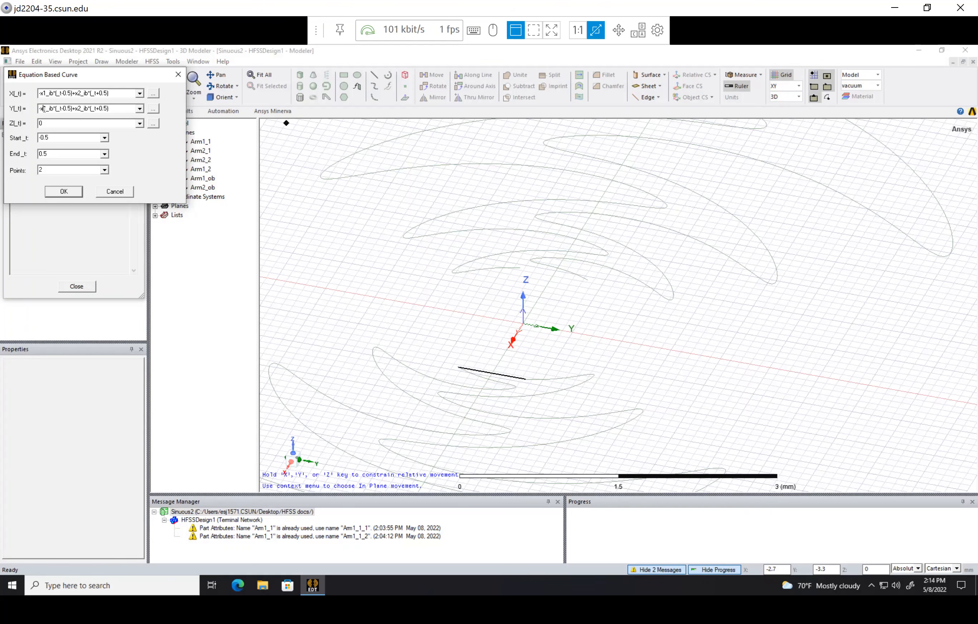
click(45, 109)
key(BackSpace)
text(y)
double_click(78, 124)
click(83, 141)
click(64, 191)
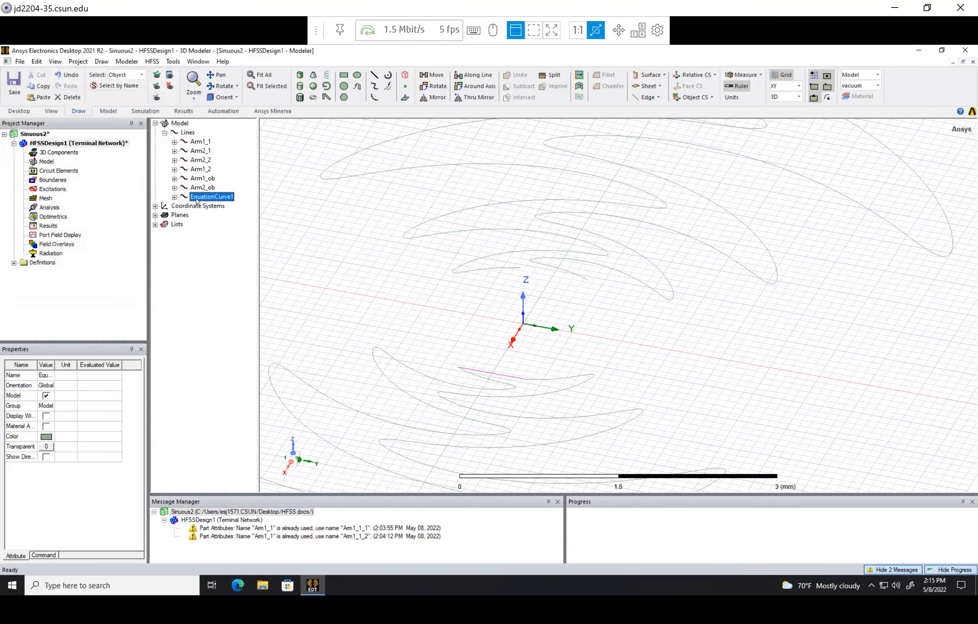
- Rename the new inner boundary line Arm1_ib
double_click(204, 197)
click(317, 145)
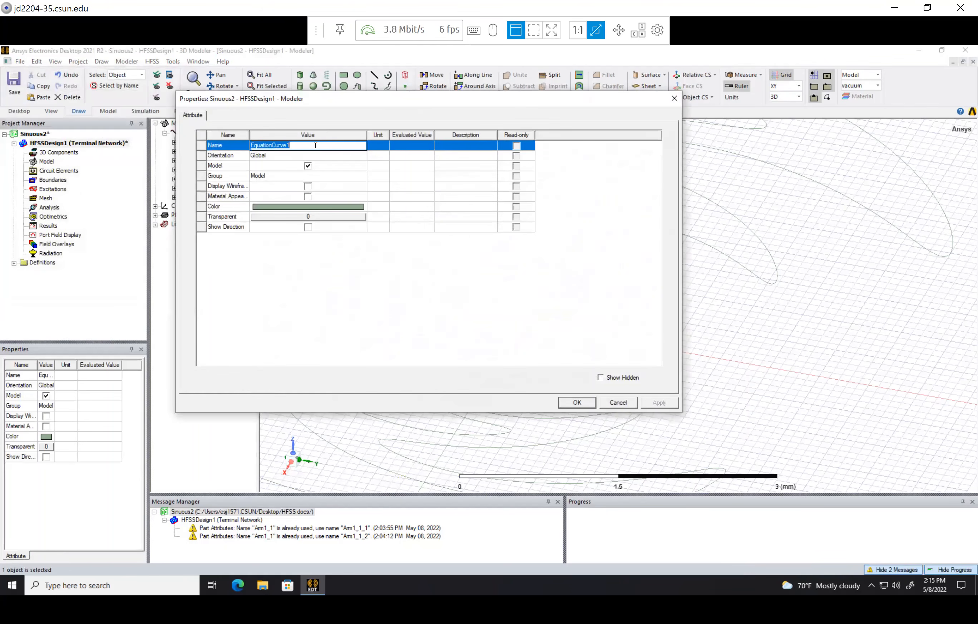
text(Arm1_1b)
key(Return)
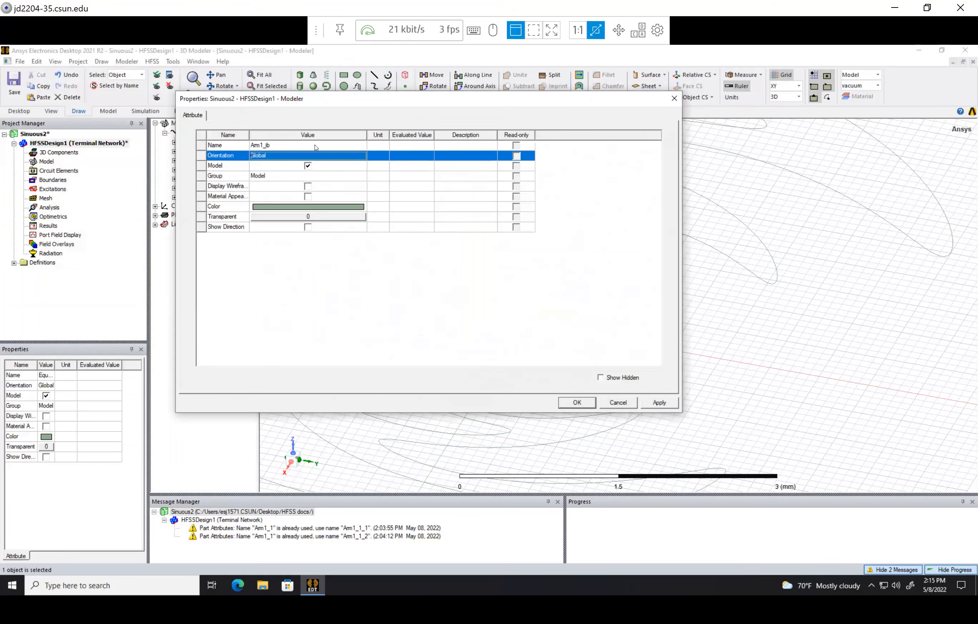
click(564, 401)
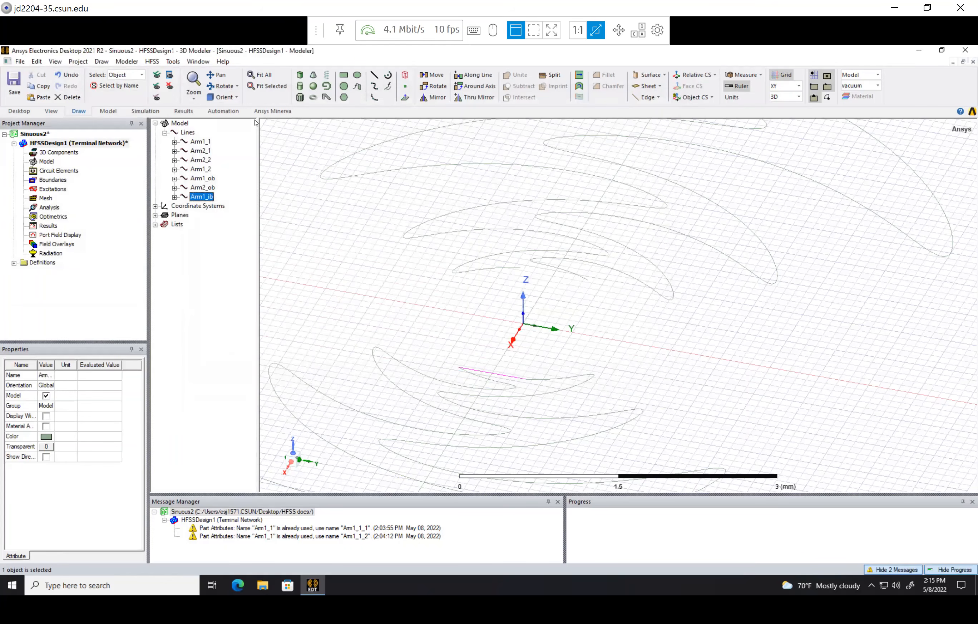
- Start another equation-based curve and negate its whole X(_t) expression to -(-x1_ib*(_t-0.5)+x2_ib*(_t+0.5))
click(388, 87)
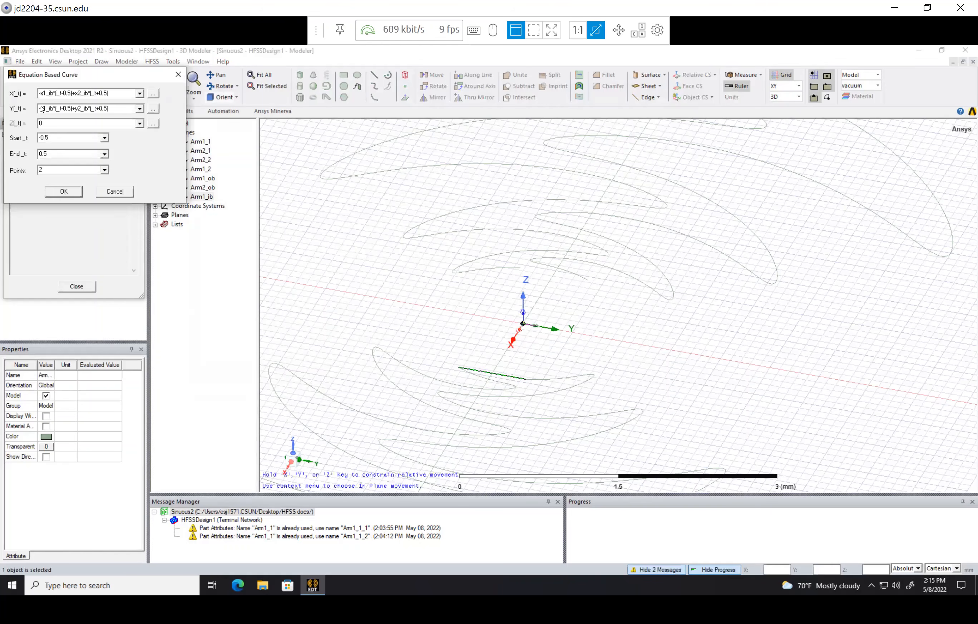
click(128, 92)
click(128, 94)
right_click(128, 96)
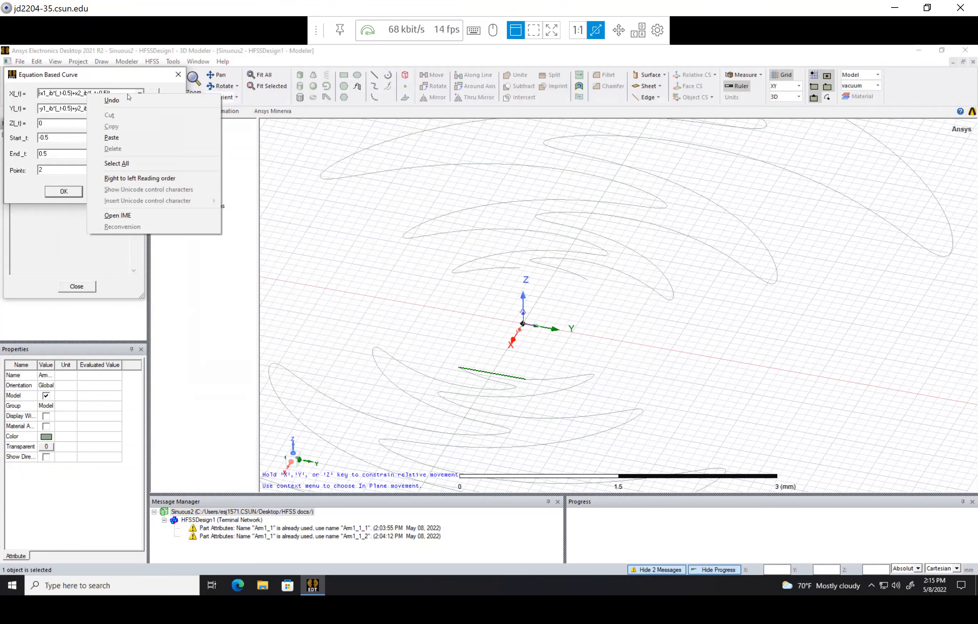
text(-()
- Negate the whole Y(_t) expression to -(-y1_ib*(_t-0.5)+y2_ib*(_t+0.5)) and create the second inner boundary line
double_click(68, 109)
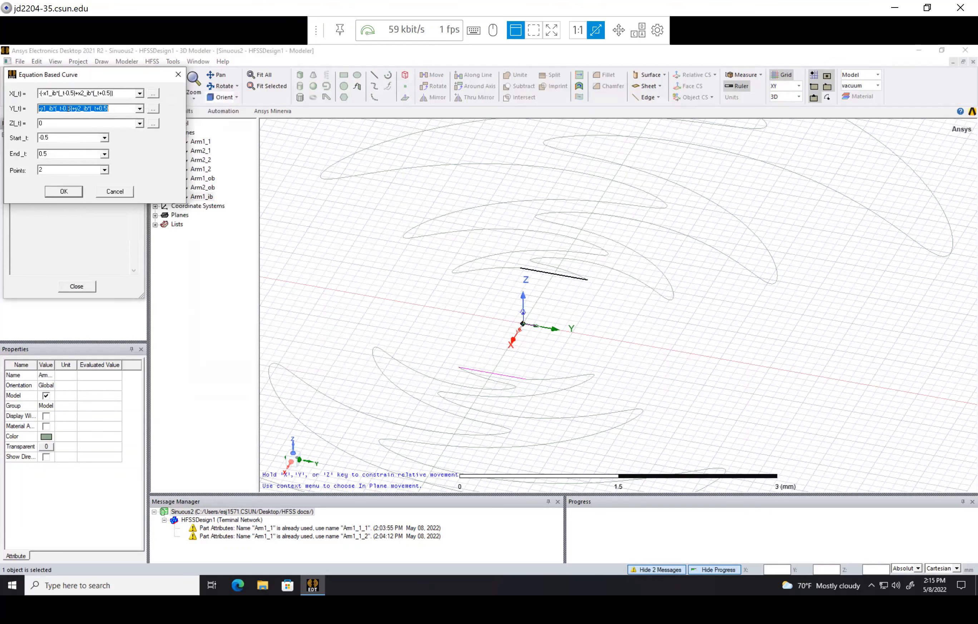
click(127, 109)
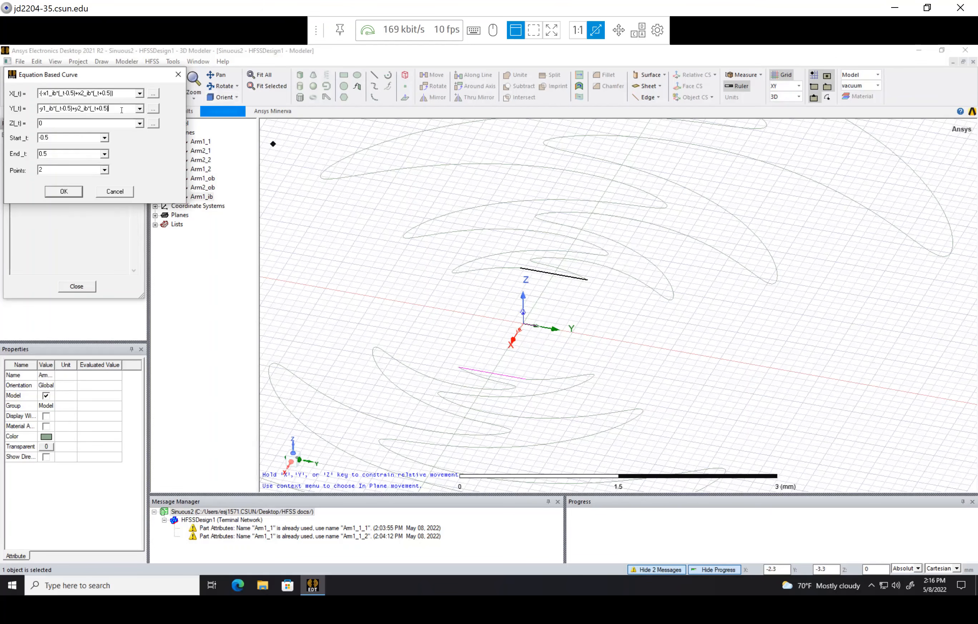
text())
right_click(88, 109)
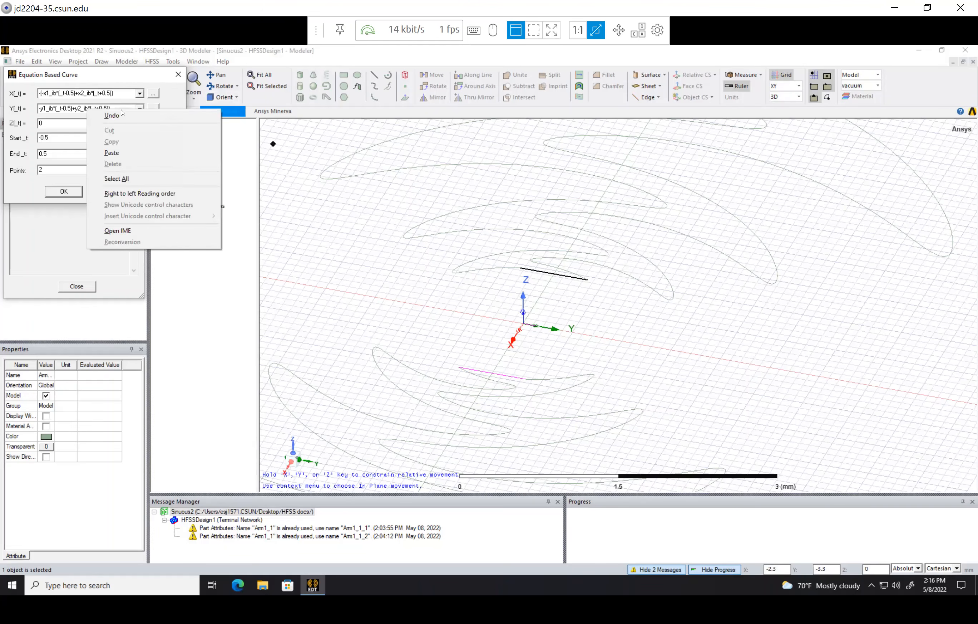
click(114, 106)
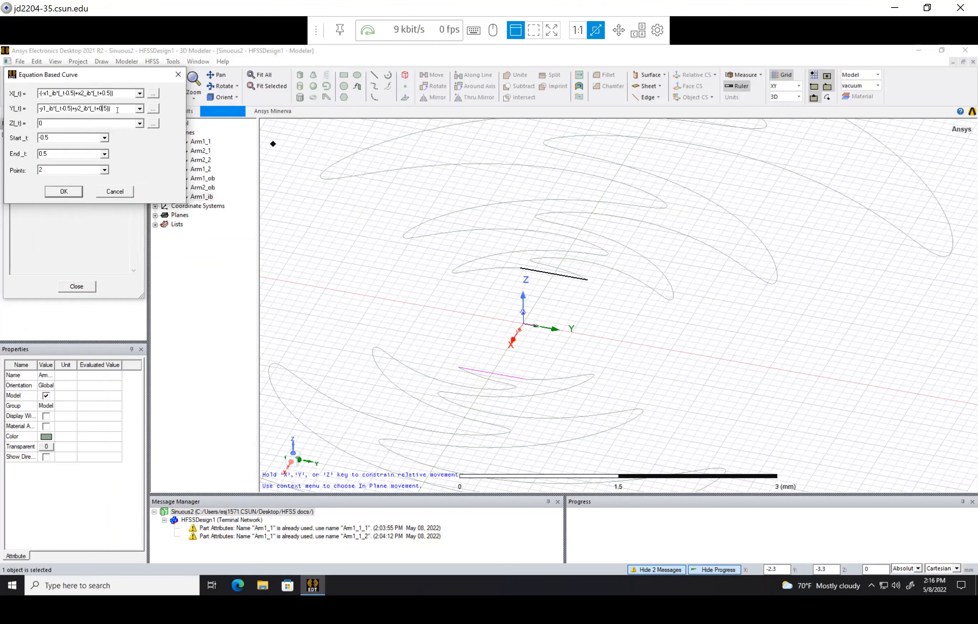
key(Home)
text(()
double_click(113, 124)
click(104, 126)
click(64, 191)
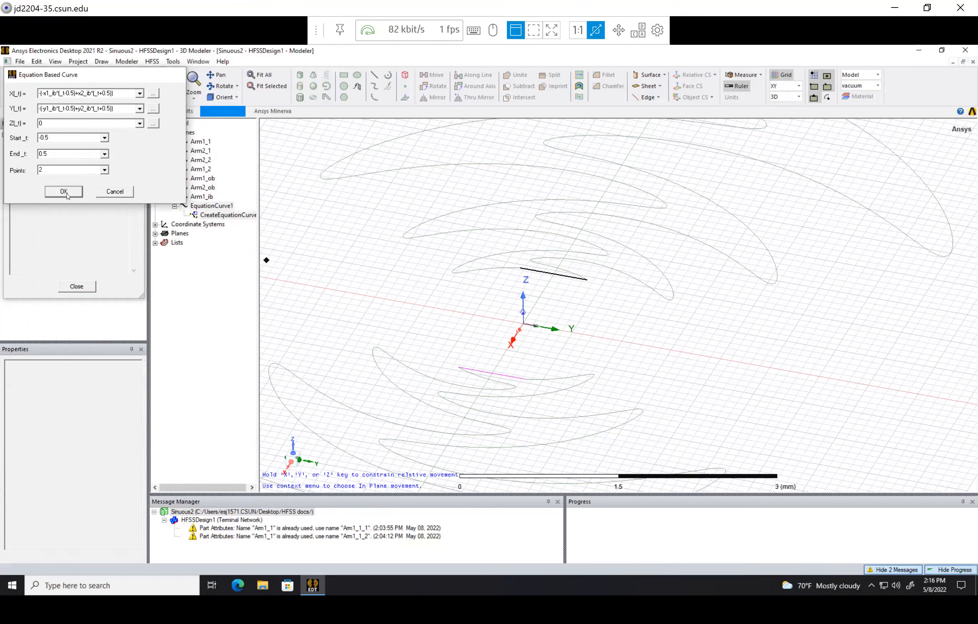
- Rename the second inner boundary line Arm2_ib
double_click(212, 205)
click(311, 145)
text(Arm)
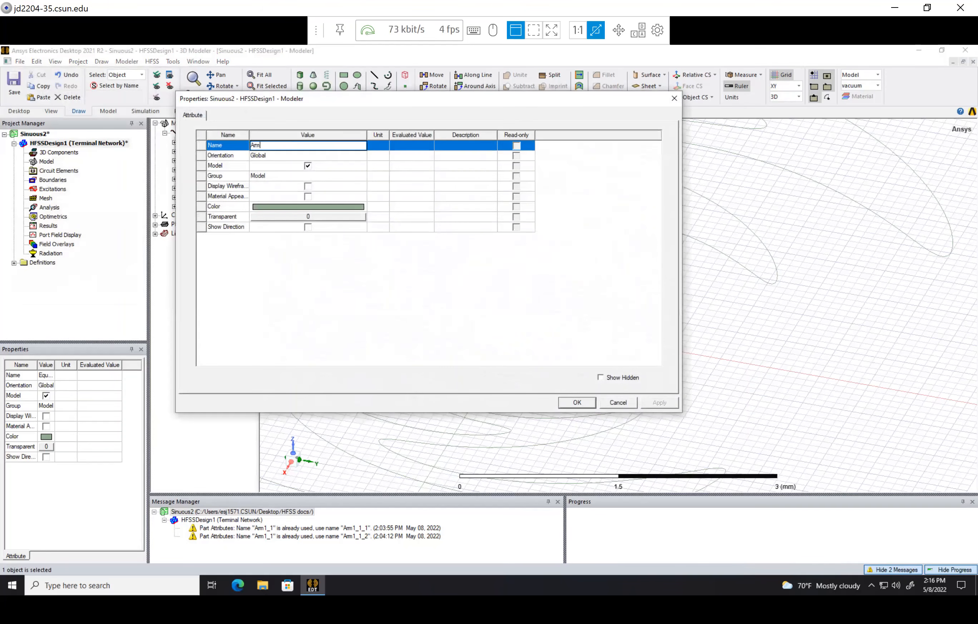
text(2_ib)
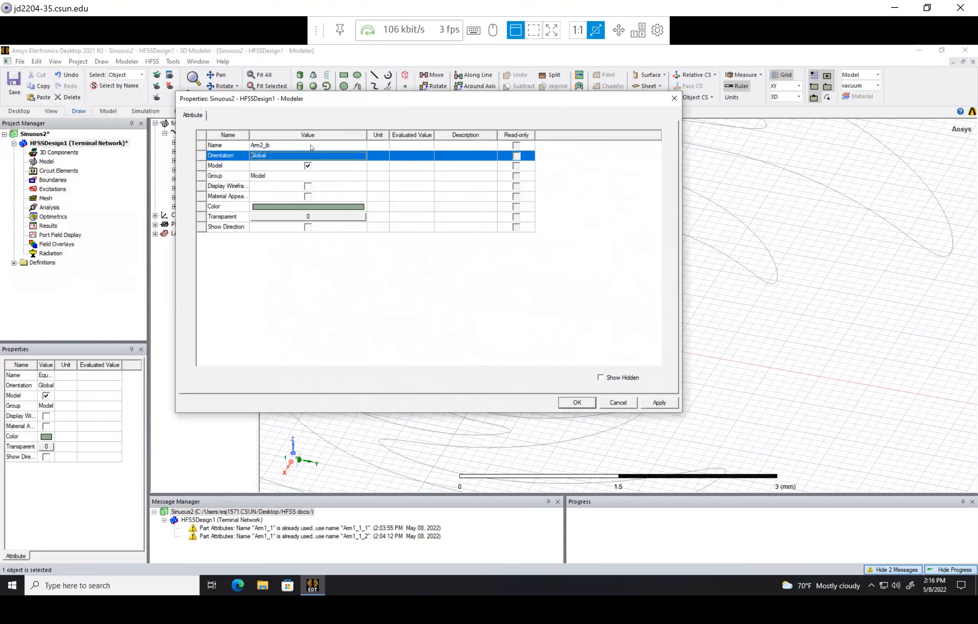
click(575, 403)
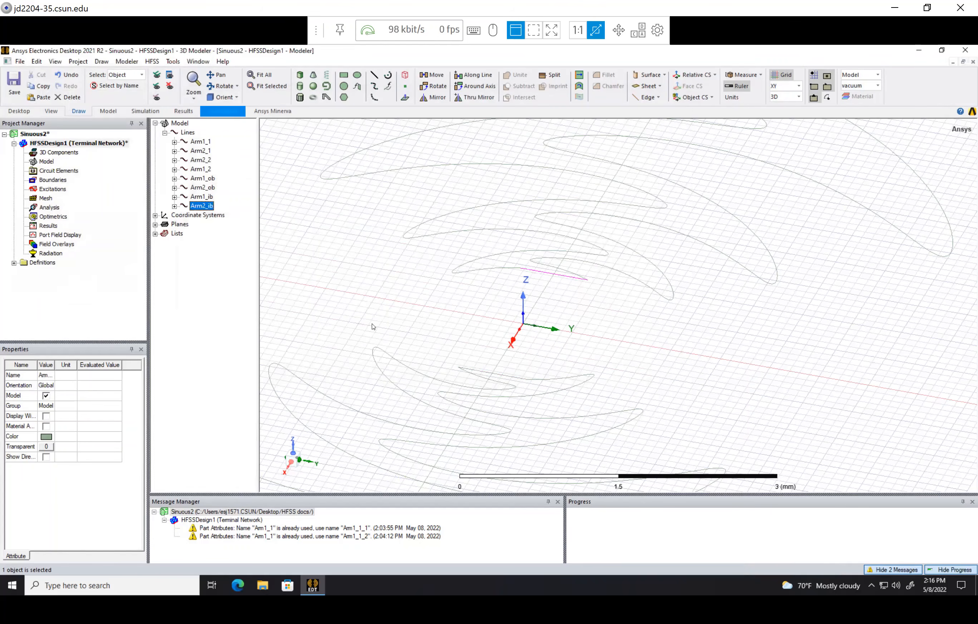
- Unite the first arm's curves Arm1_1, Arm1_2, Arm1_ob and Arm1_ib into one closed outline
click(398, 285)
scroll(574, 267, down, 2)
scroll(573, 268, down, 3)
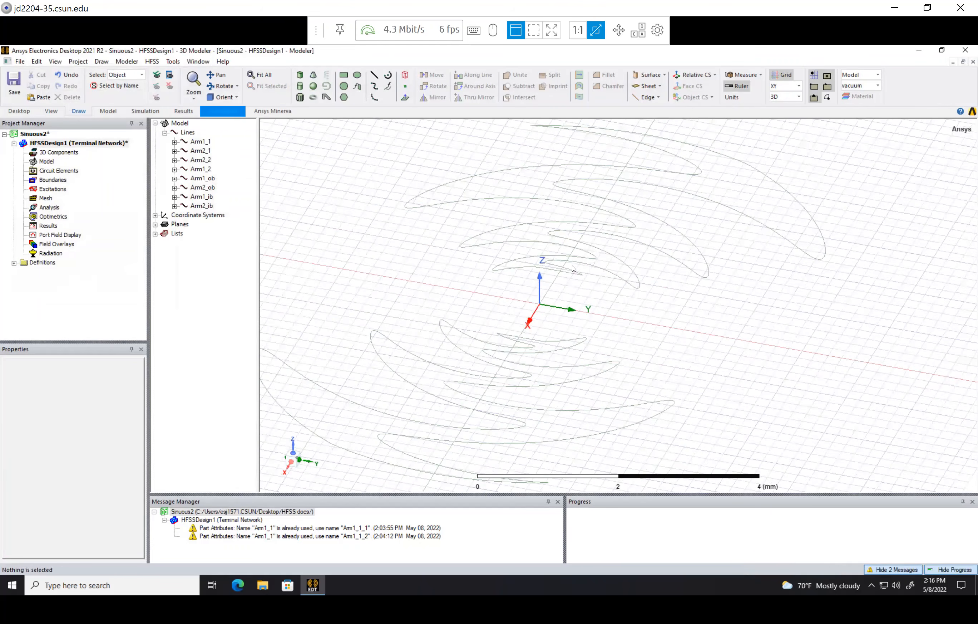
scroll(564, 281, up, 2)
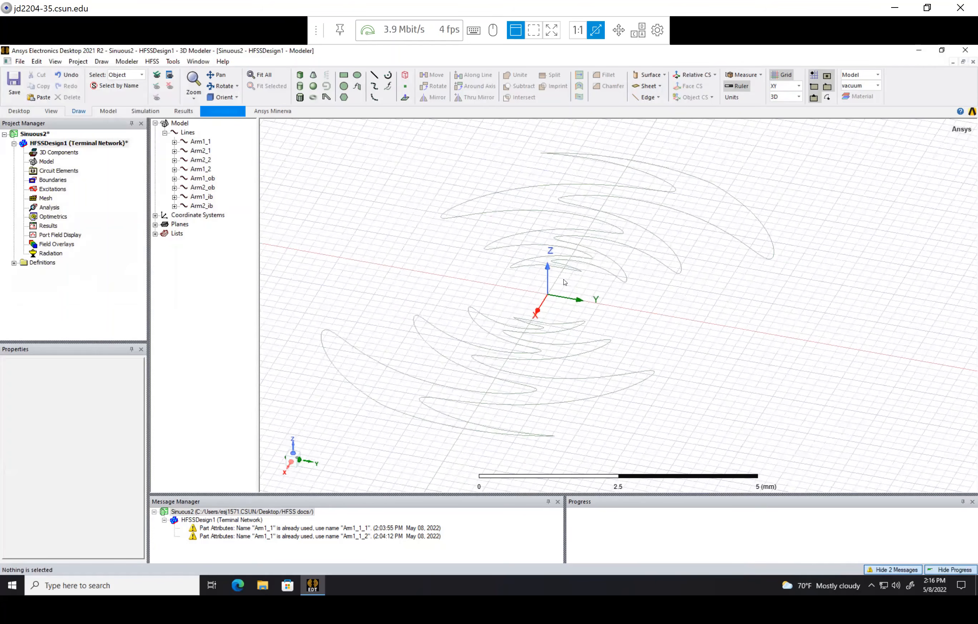
click(197, 141)
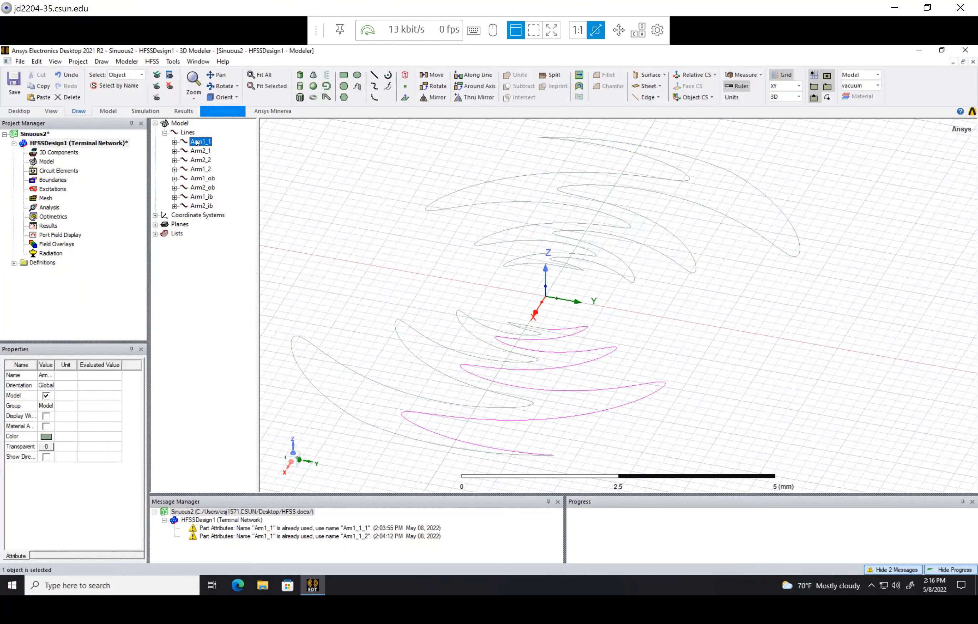
ctrl+click(201, 169)
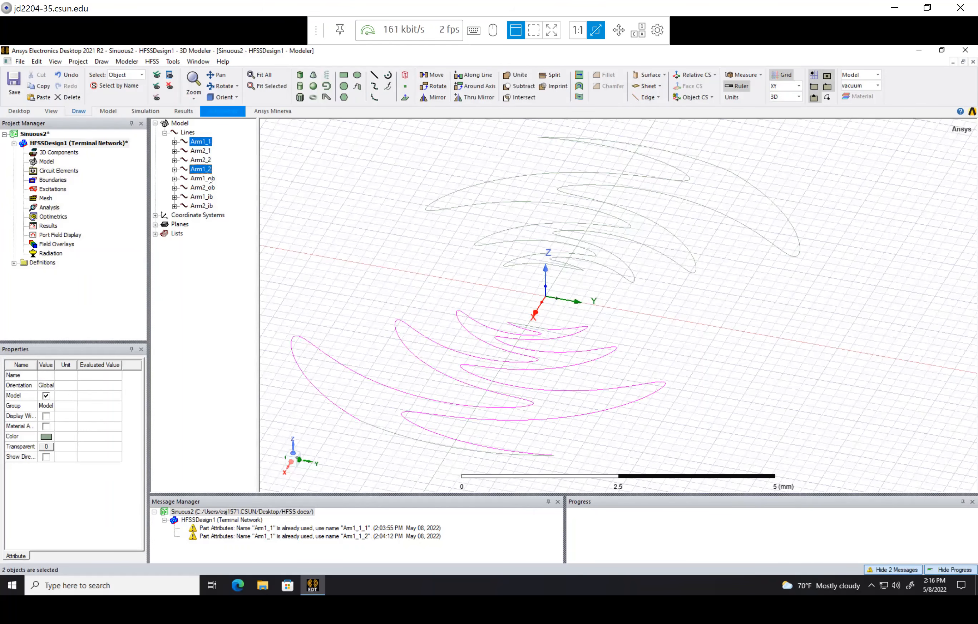
ctrl+click(210, 179)
ctrl+click(210, 198)
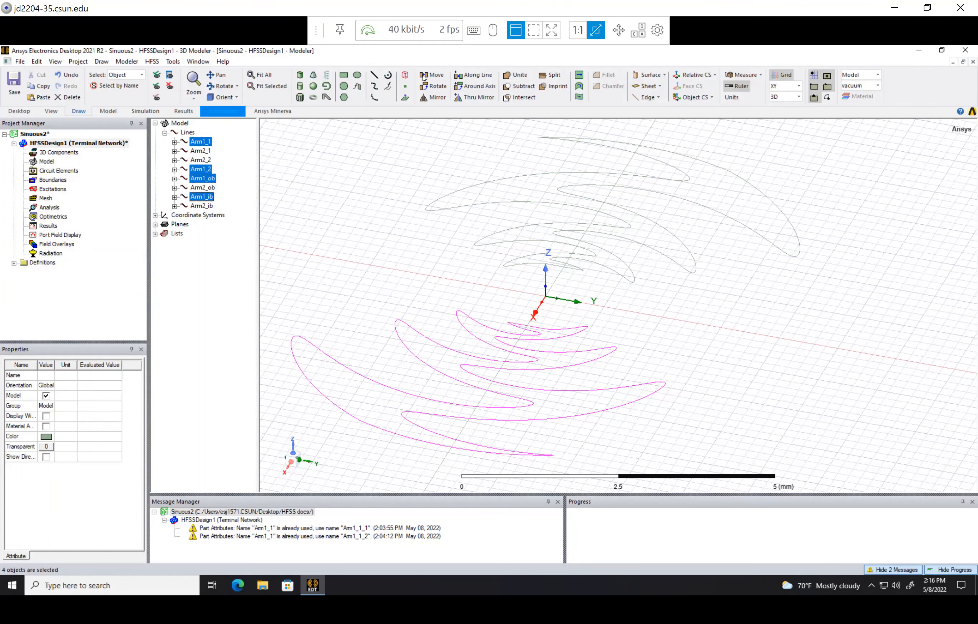
click(517, 74)
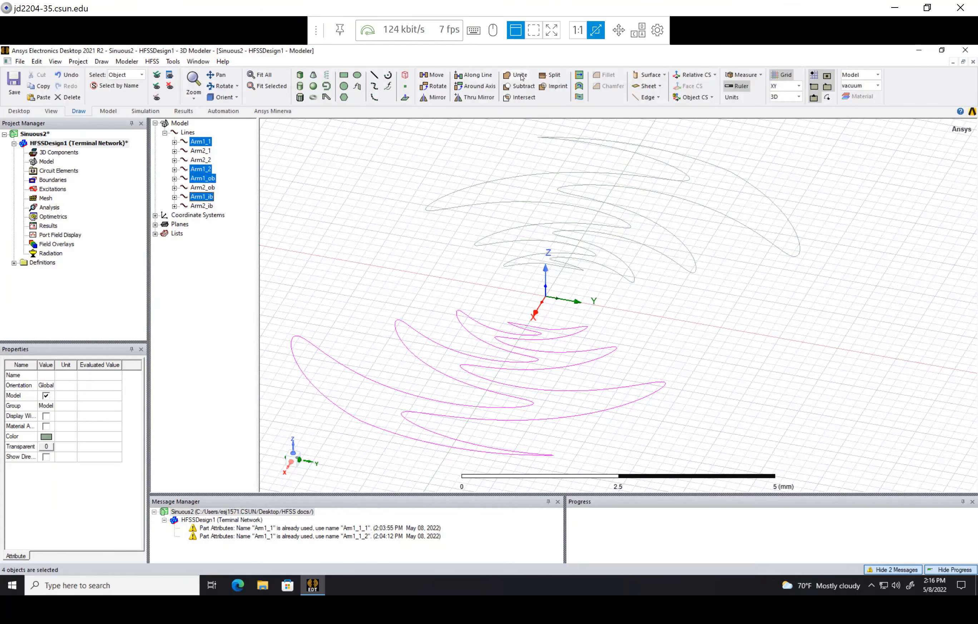
click(174, 142)
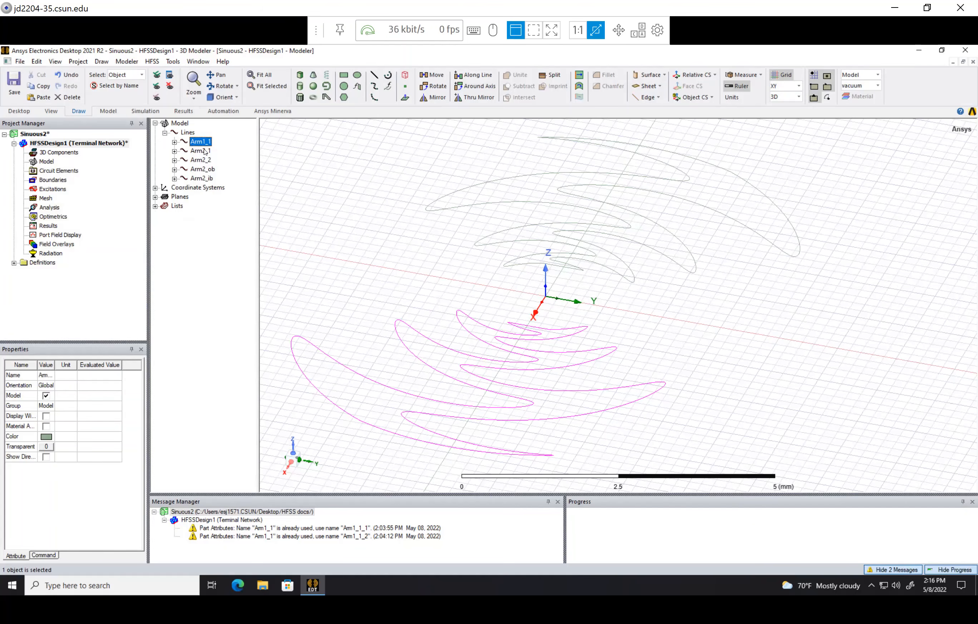
- Unite the second arm's curves Arm2_1, Arm2_2, Arm2_ob and Arm2_ib into one closed outline
click(205, 151)
shift+click(205, 179)
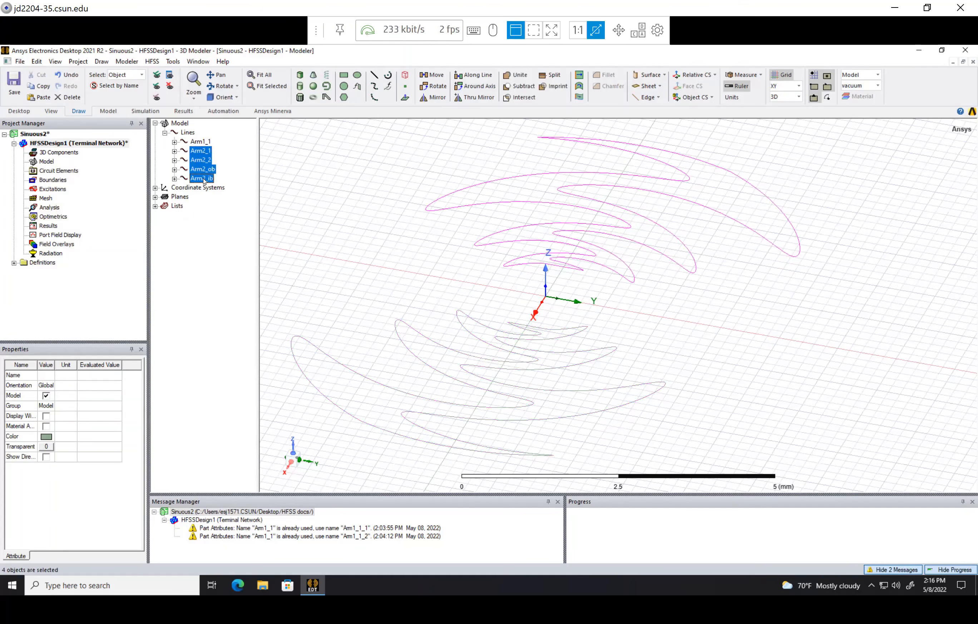
click(517, 75)
click(174, 151)
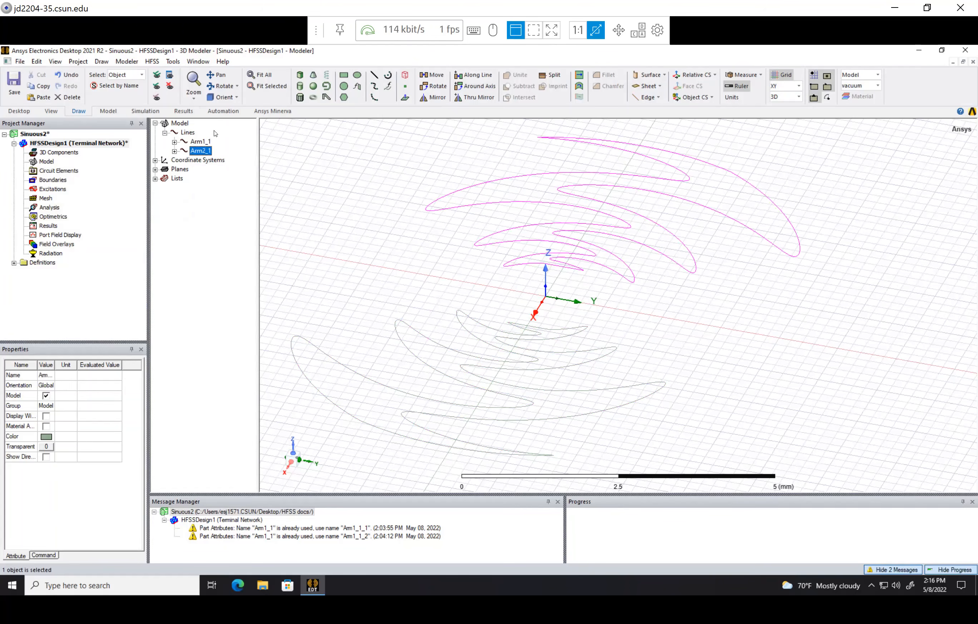
click(206, 142)
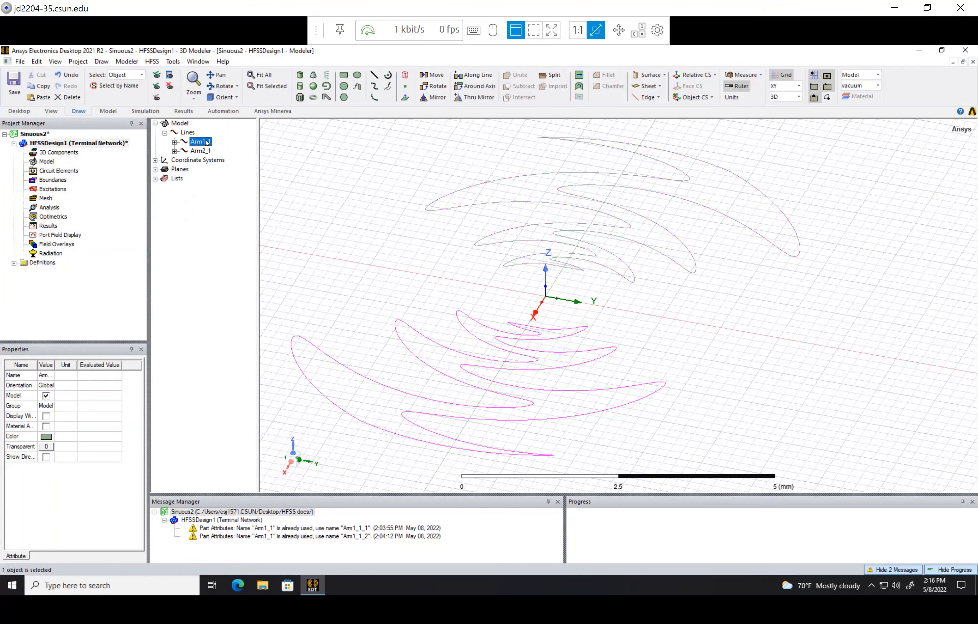
- Cover the closed outline Arm1_1 to turn it into a sheet
right_click(206, 142)
mouse_move(267, 190)
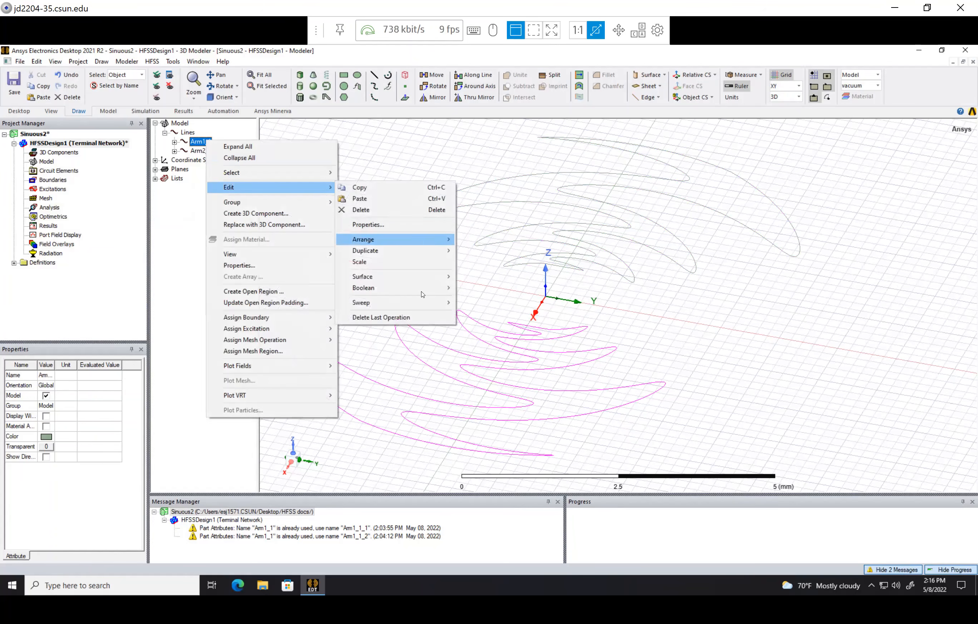
mouse_move(412, 276)
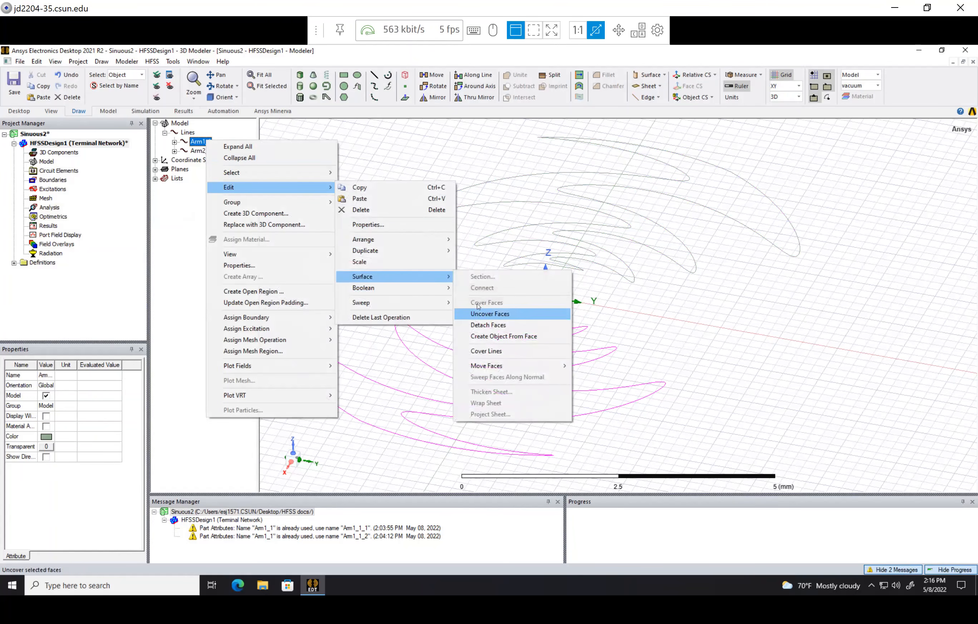
click(498, 351)
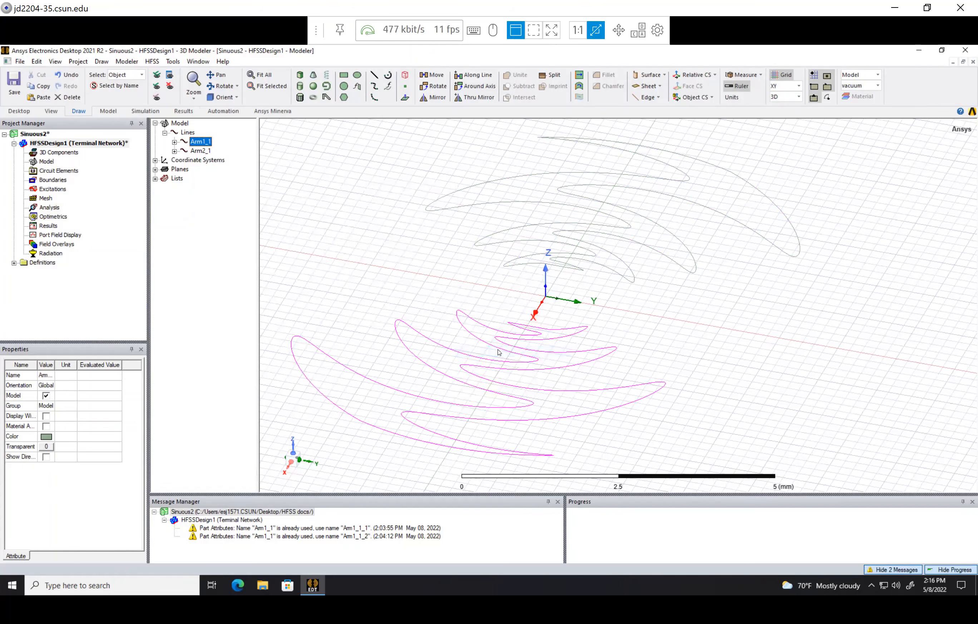
click(490, 323)
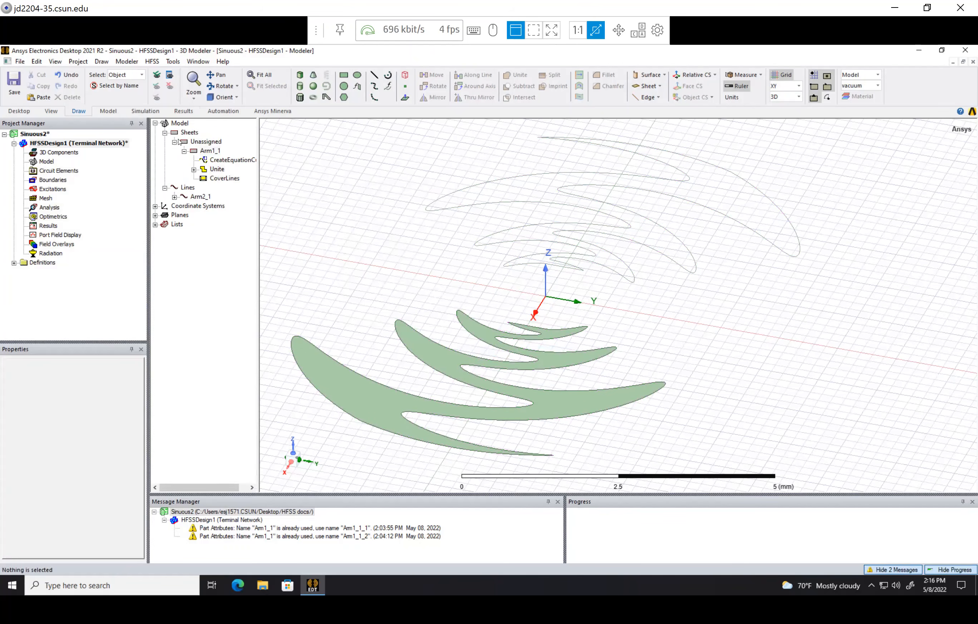
click(184, 151)
- Cover the closed outline Arm2_1 to turn it into a sheet
click(199, 169)
right_click(198, 170)
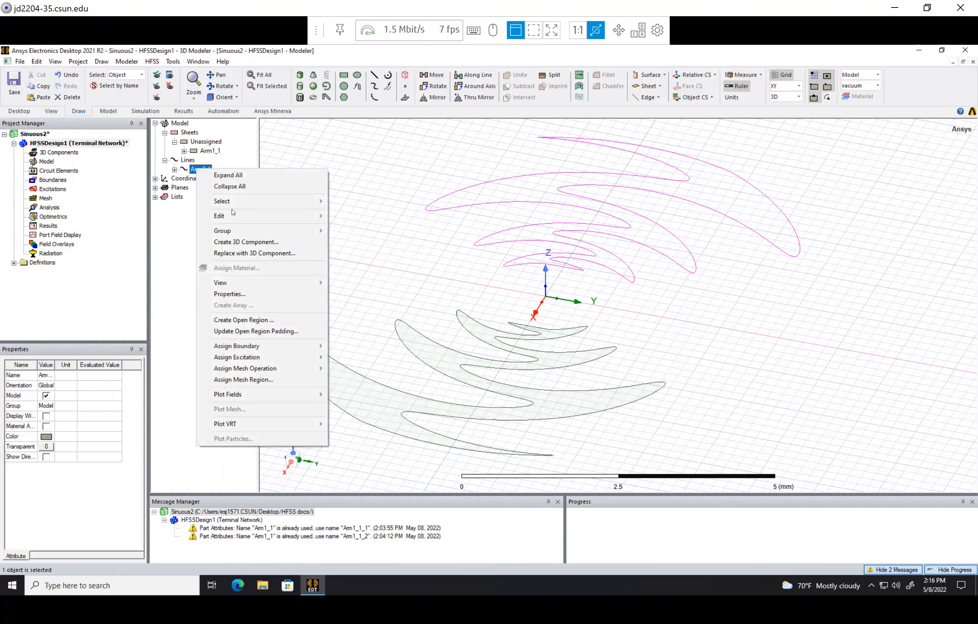
mouse_move(326, 220)
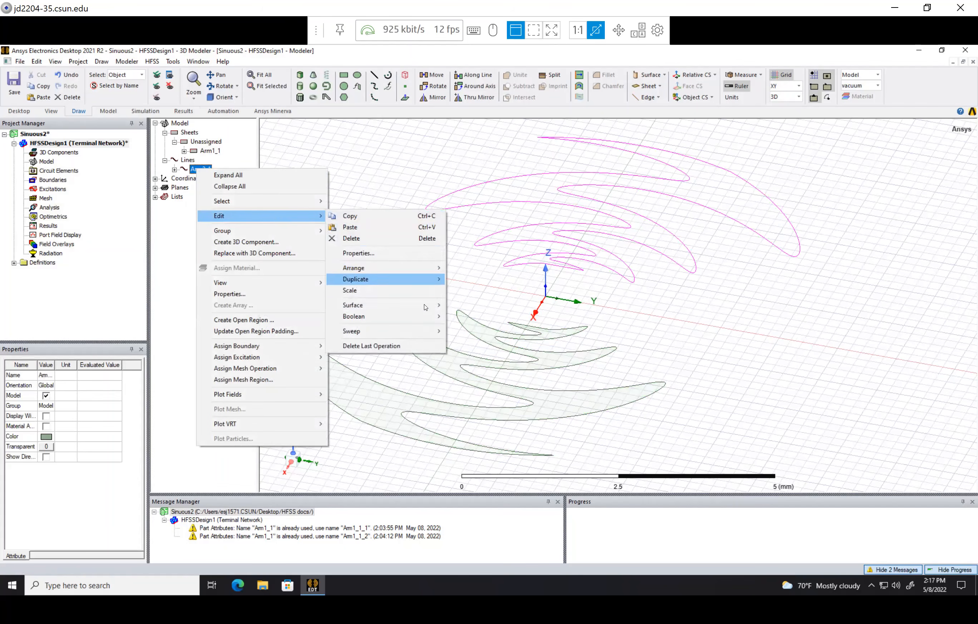
mouse_move(428, 305)
click(505, 379)
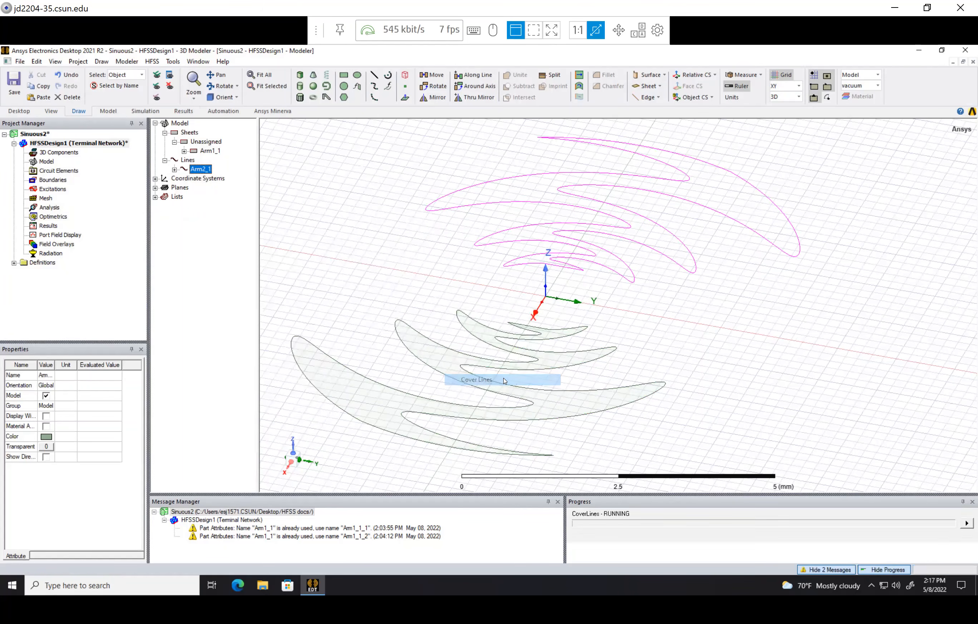
click(445, 278)
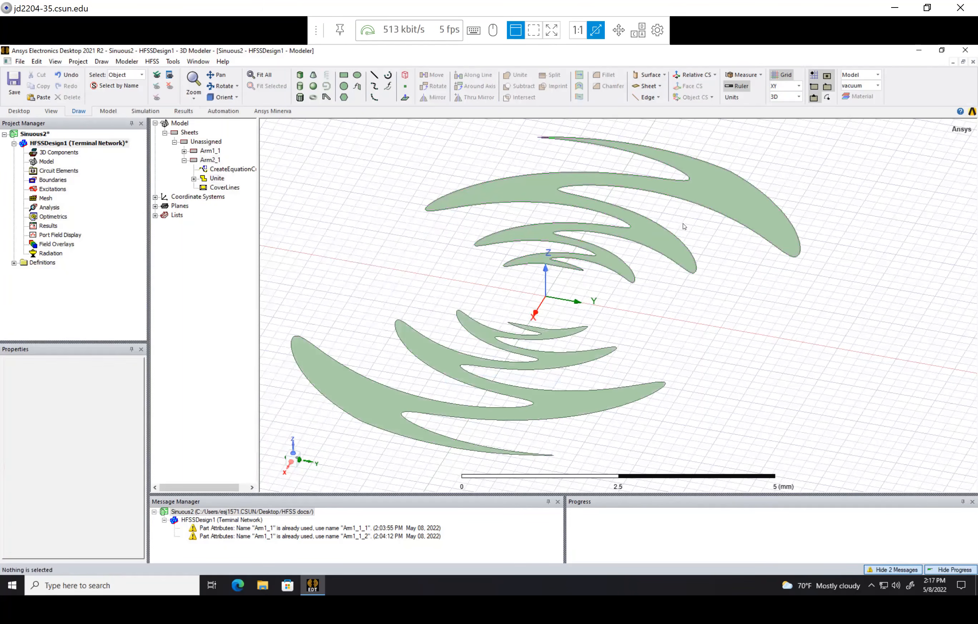
click(184, 160)
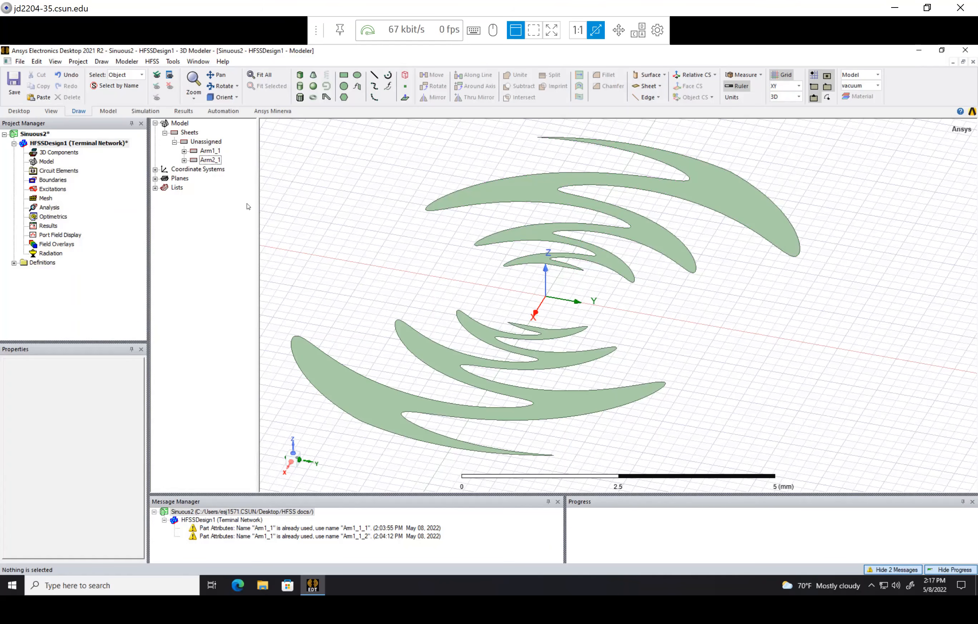
- Save the project and copy the phi1_end expression from the design variables
key(ctrl+s)
click(152, 61)
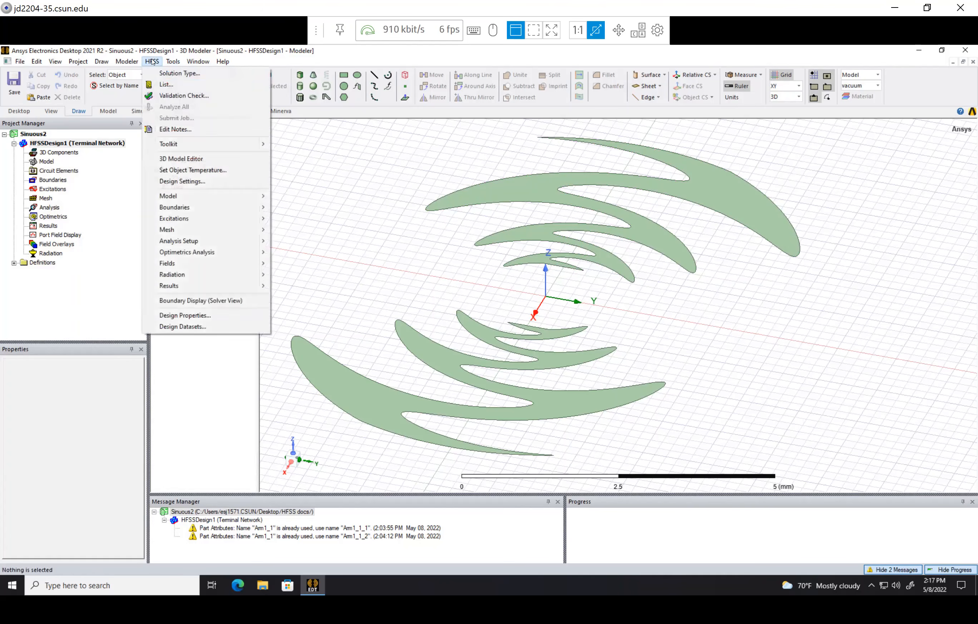
click(218, 315)
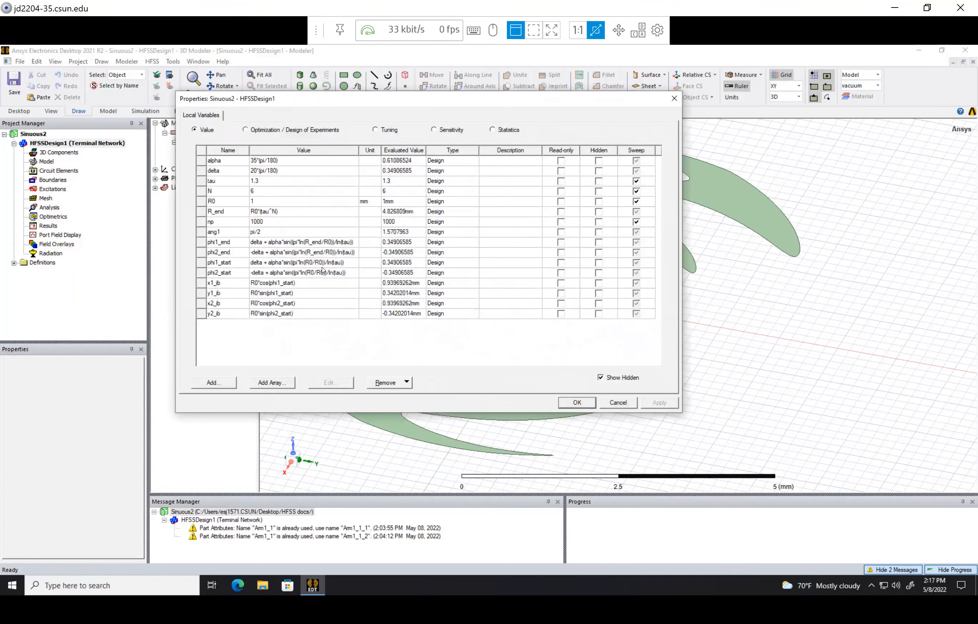
click(328, 242)
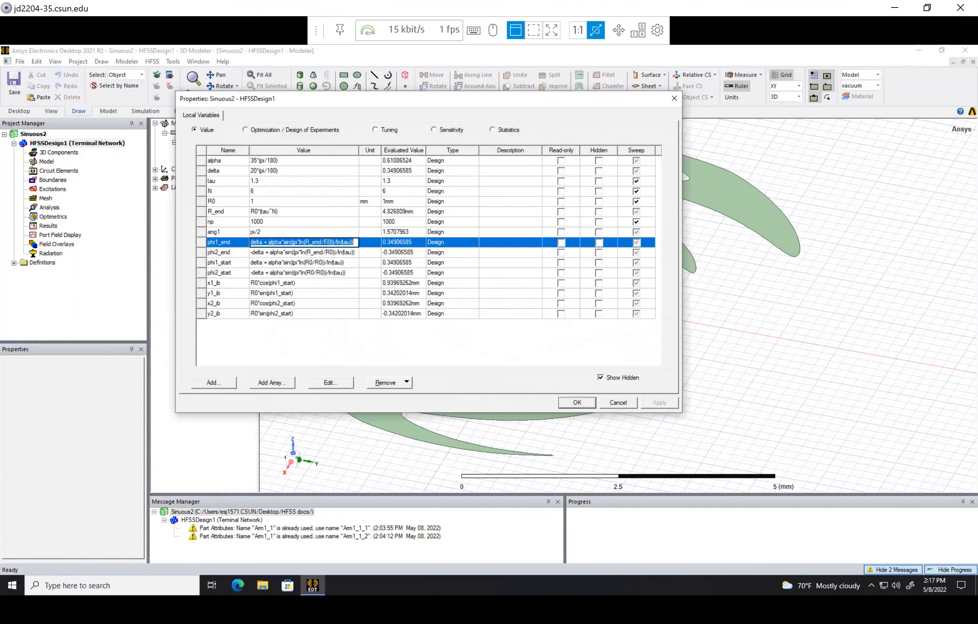
click(283, 323)
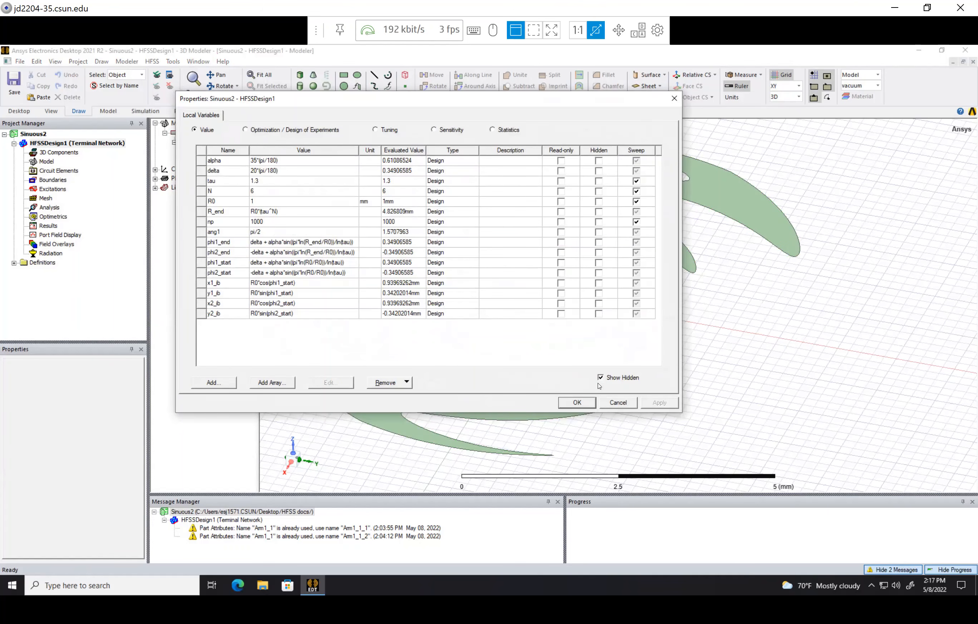
click(586, 406)
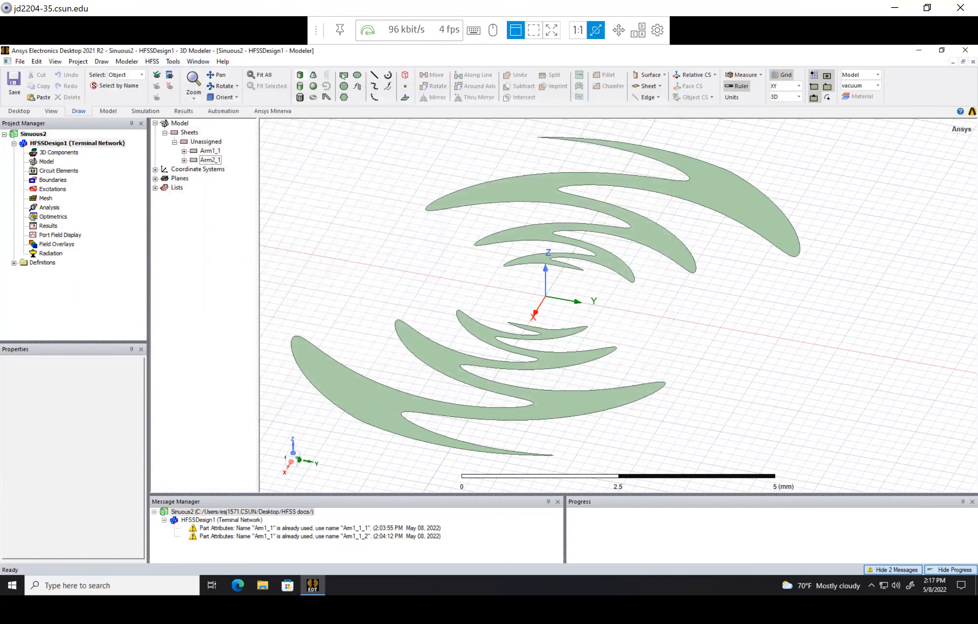
- Start an equation-based curve and enter X(_t) as _t*cos((delta + alpha*sin((pi*ln(_t/R0))/ln(tau))), adapted from the copied phi1_end expression
click(387, 86)
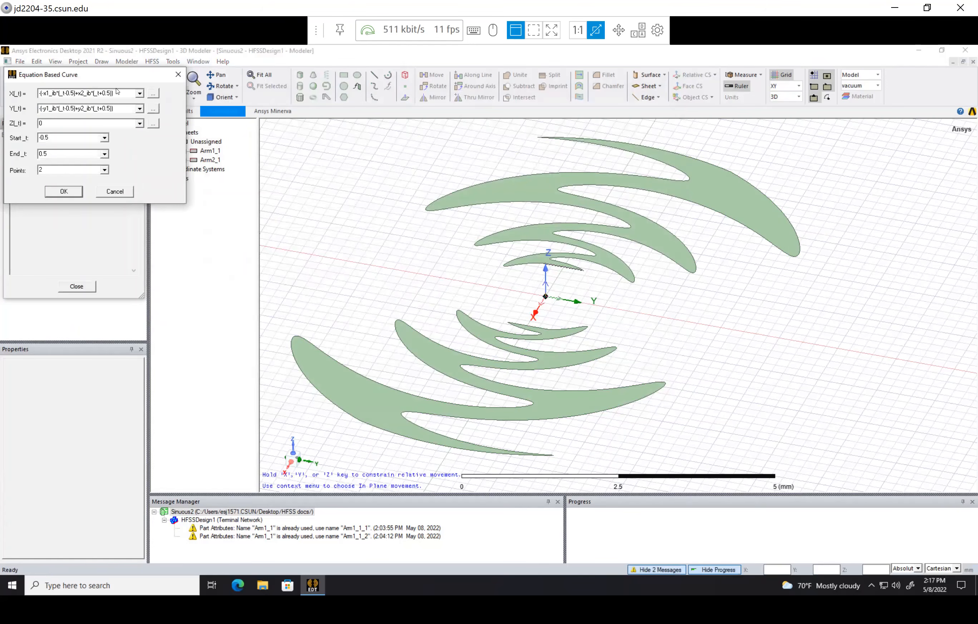
double_click(133, 93)
key(ctrl+v)
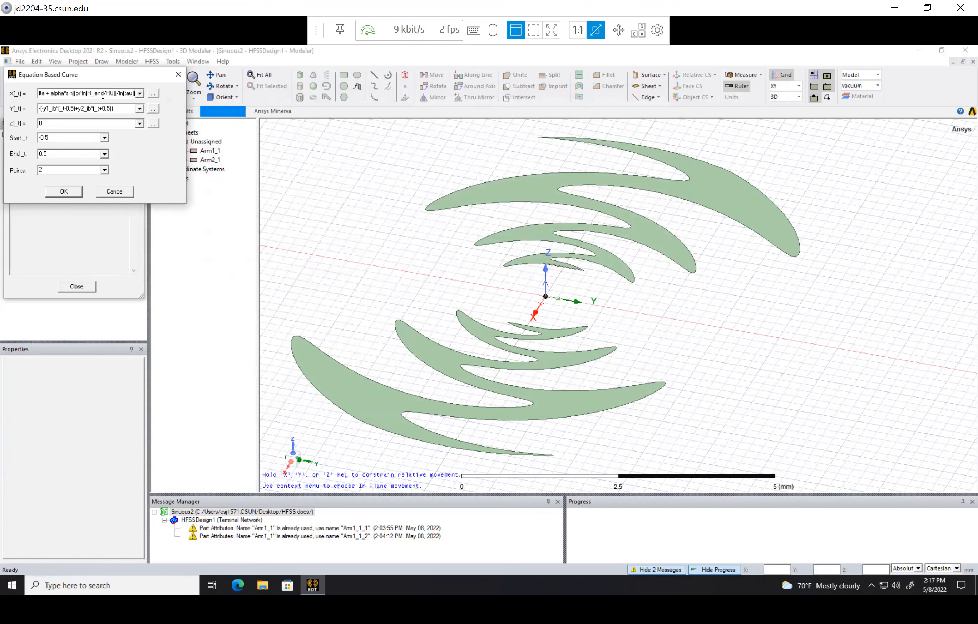
text())
key(Home)
text(()
text(_t)
text(*cos)
text(()
key(Delete)
key(Delete)
key(Delete)
key(Delete)
key(Delete)
text(_t)
click(122, 110)
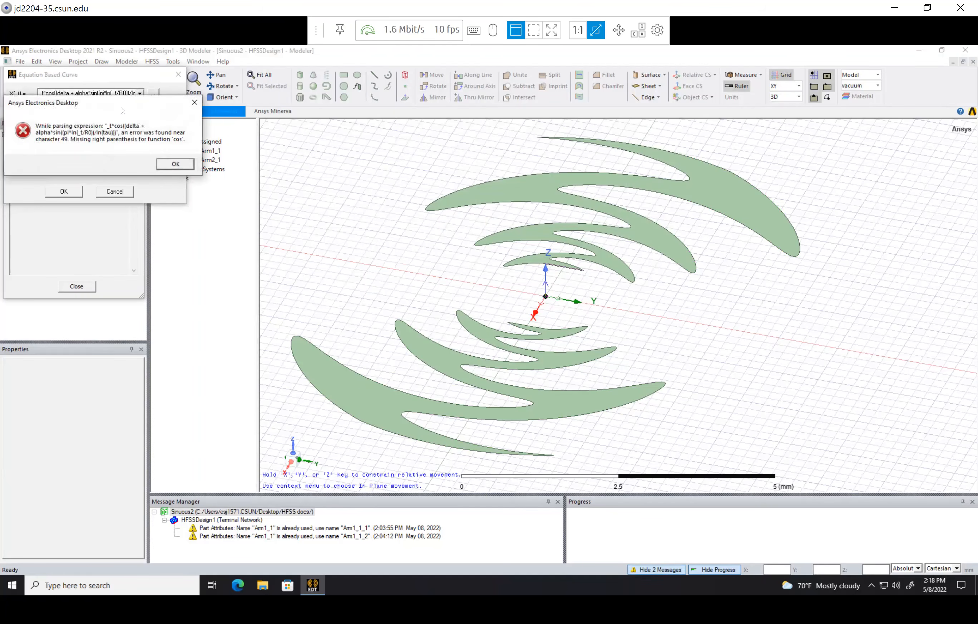
- Dismiss the parsing error and add the missing closing parentheses at the end of X(_t)
click(165, 165)
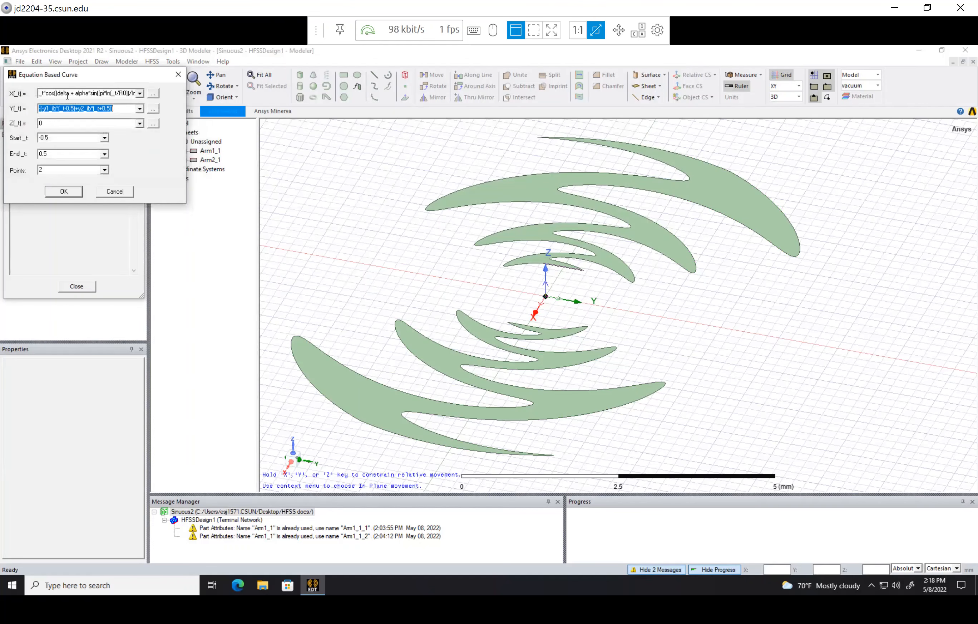
click(78, 95)
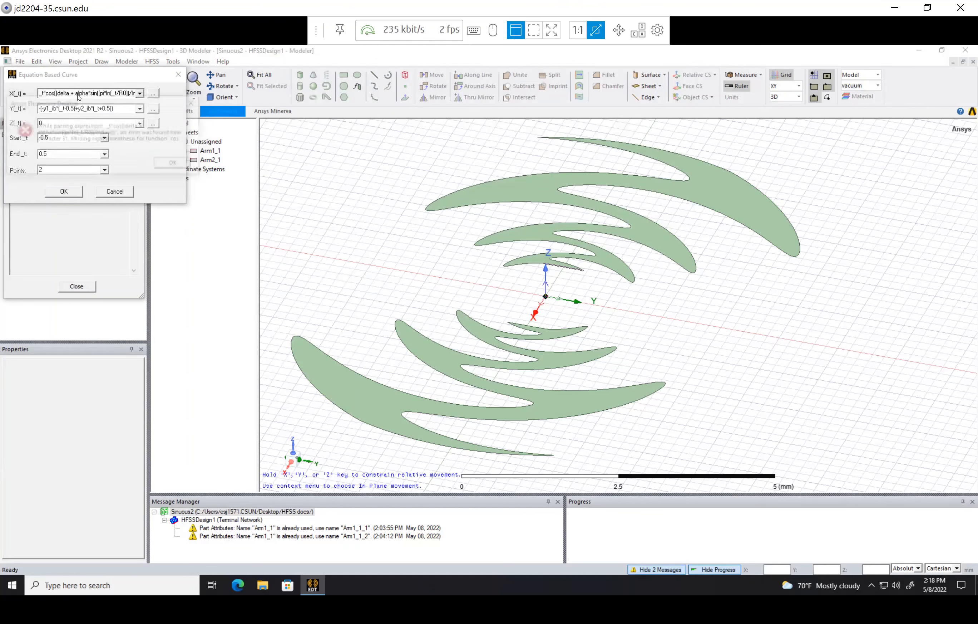
click(173, 165)
click(126, 96)
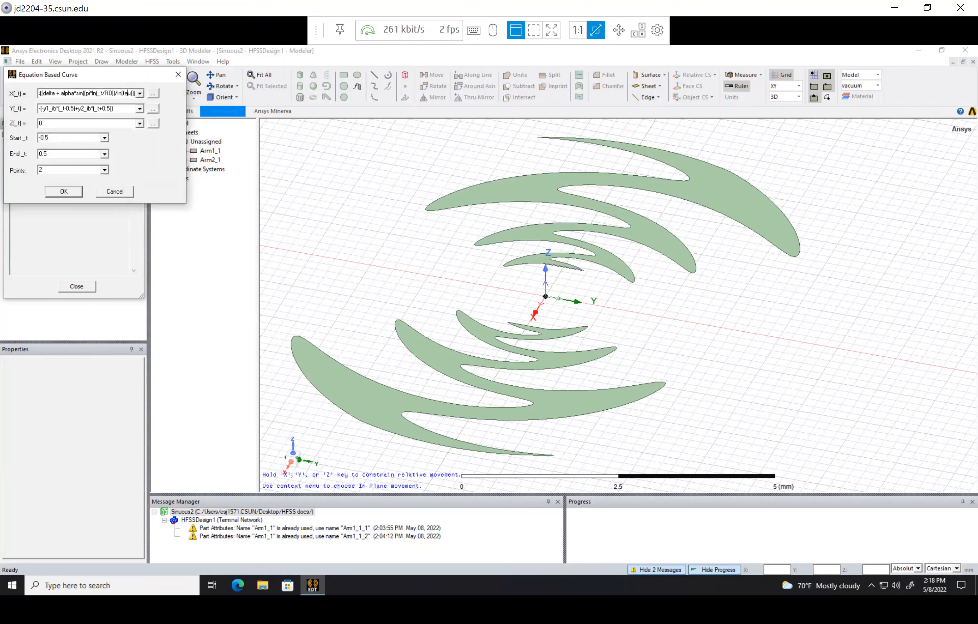
text()))
- Copy the X(_t) expression into Y(_t) and change its cos to sin
click(117, 109)
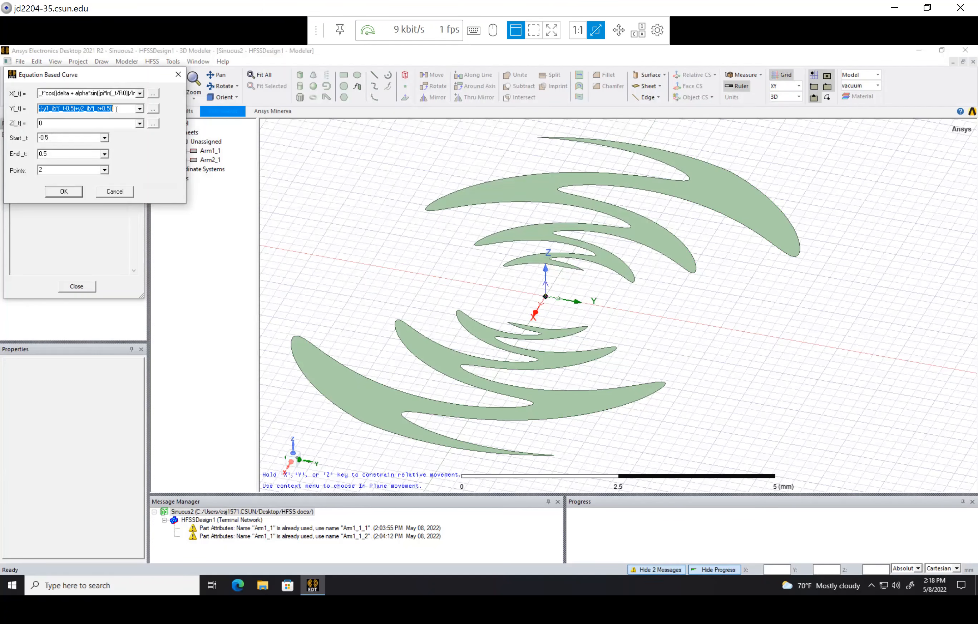
click(104, 97)
key(ctrl+c)
click(125, 109)
key(ctrl+v)
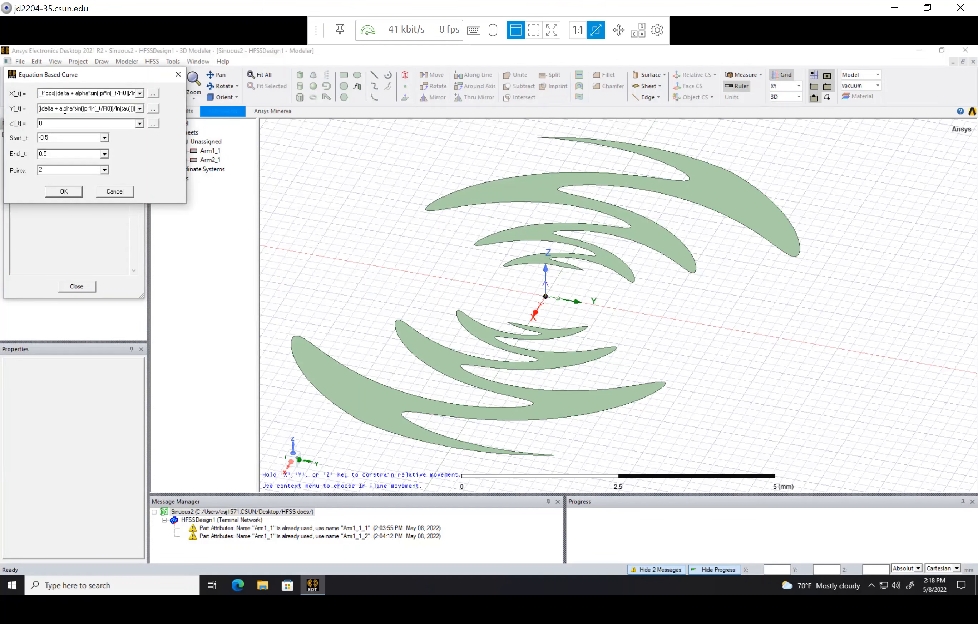
key(Home)
key(Delete)
key(Delete)
key(Delete)
text(sin)
- Insert the ang1 offset before delta in both expressions, as ang1+delta in X(_t) and ang1-delta in Y(_t)
click(64, 94)
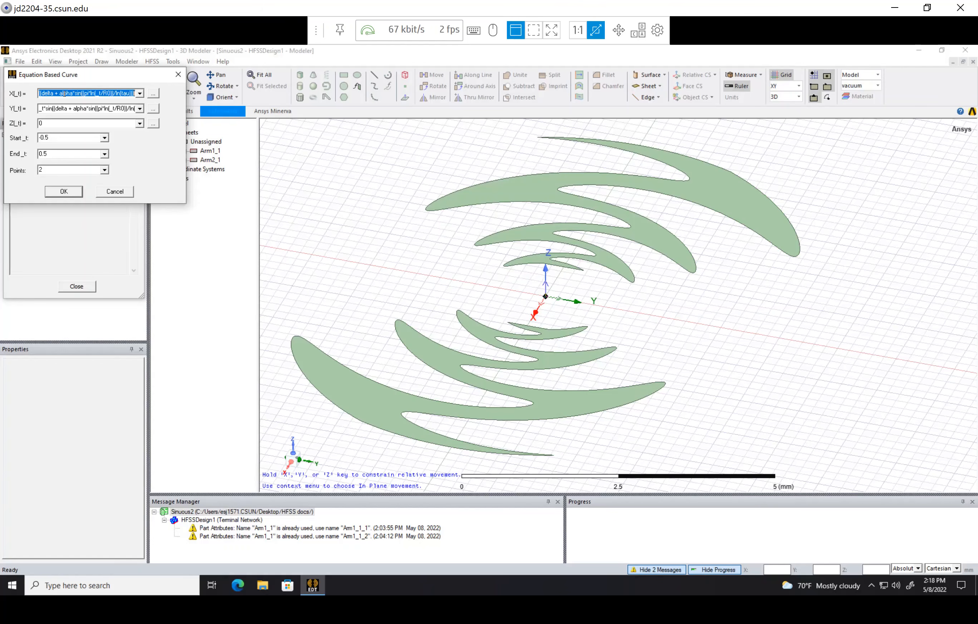
click(71, 94)
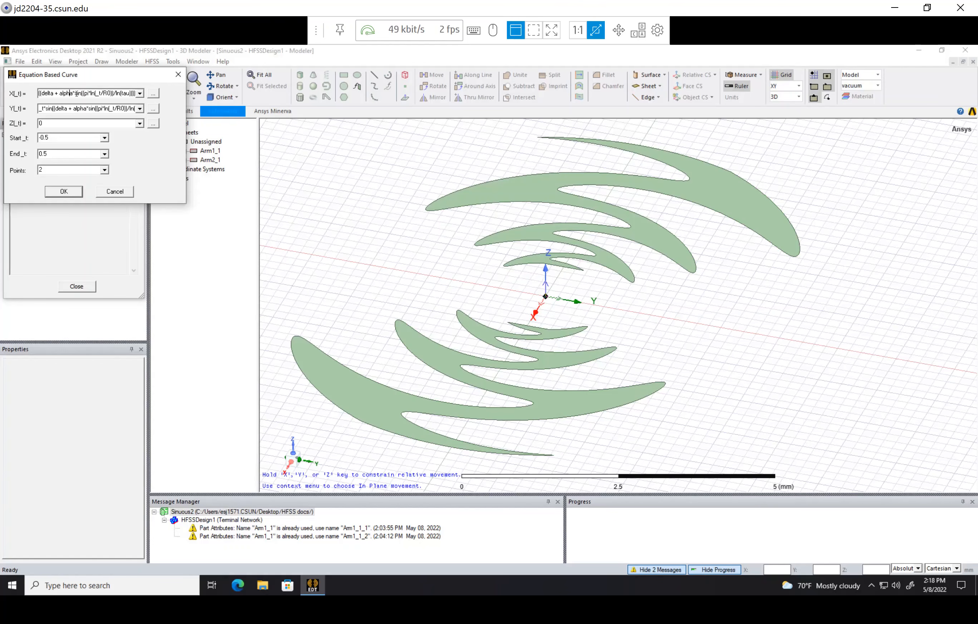
click(42, 94)
text(ang1+)
key(Tab)
click(41, 108)
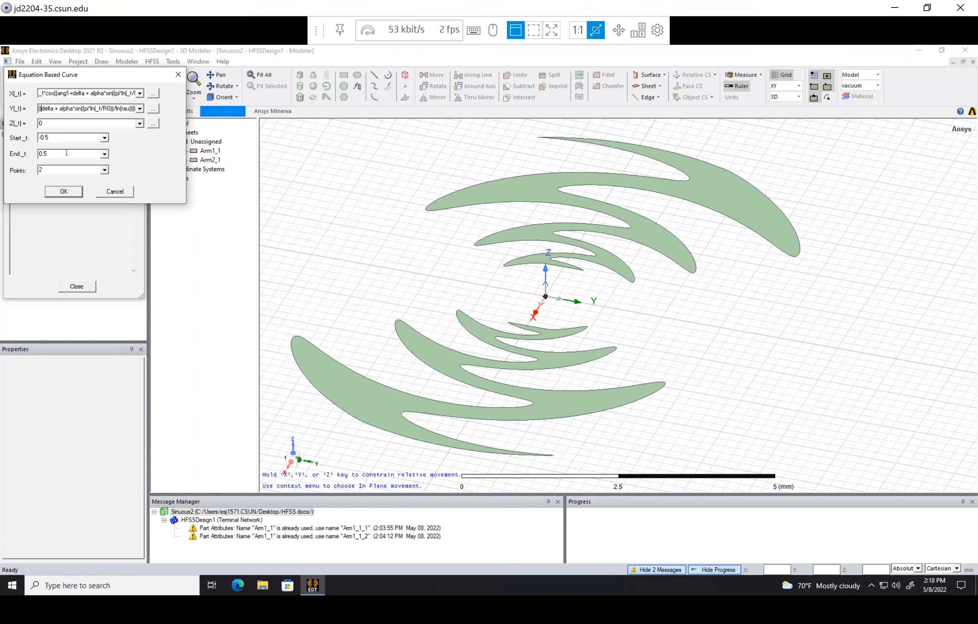
text(ang1)
text(+)
- Set the curve's start to R0, its end to R_end and its number of points to np
key(Tab)
key(Tab)
text(R0)
key(Tab)
text(R)
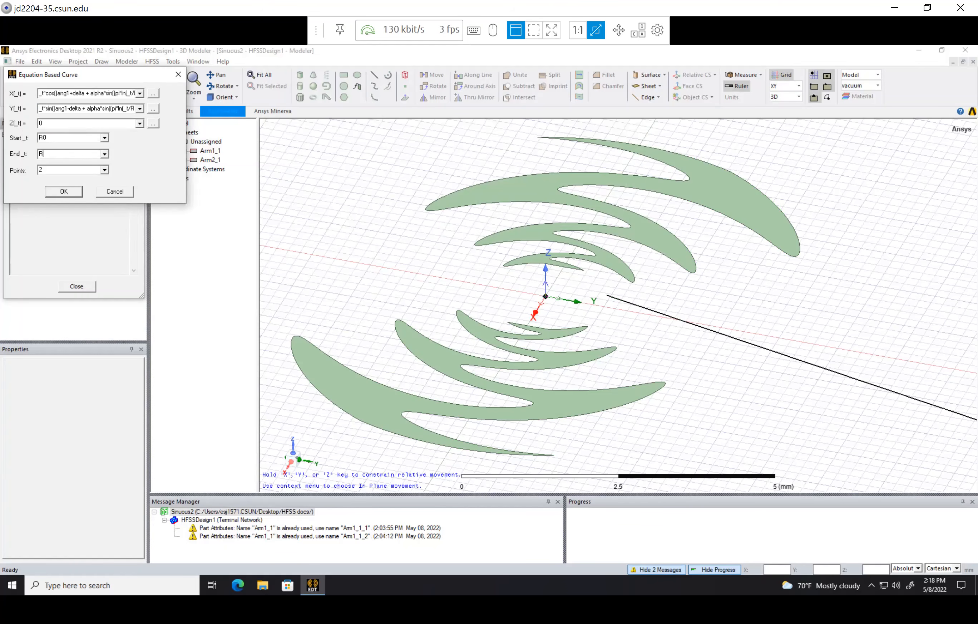
text(_end)
key(Tab)
text(np)
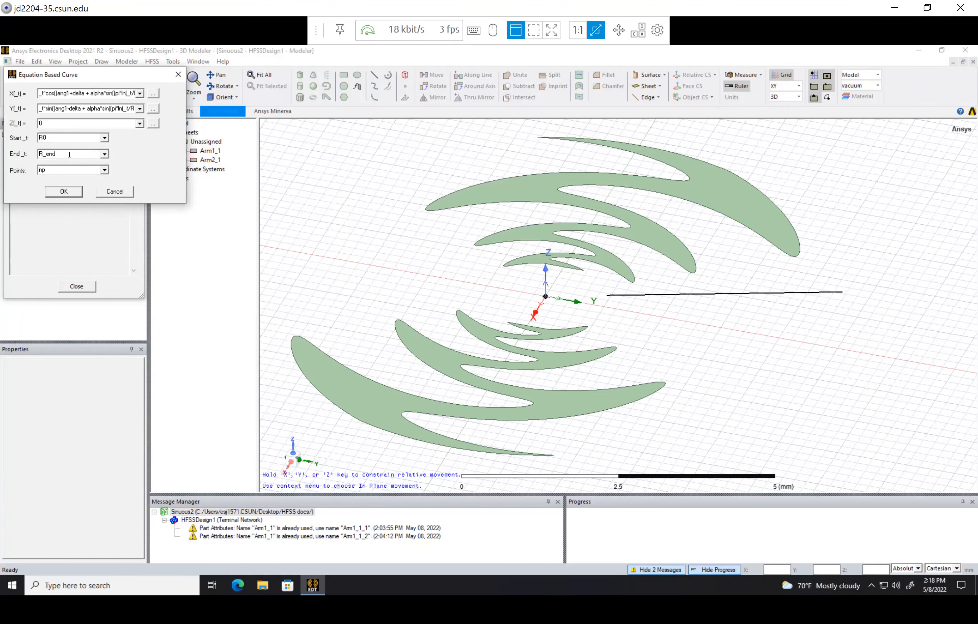
double_click(74, 152)
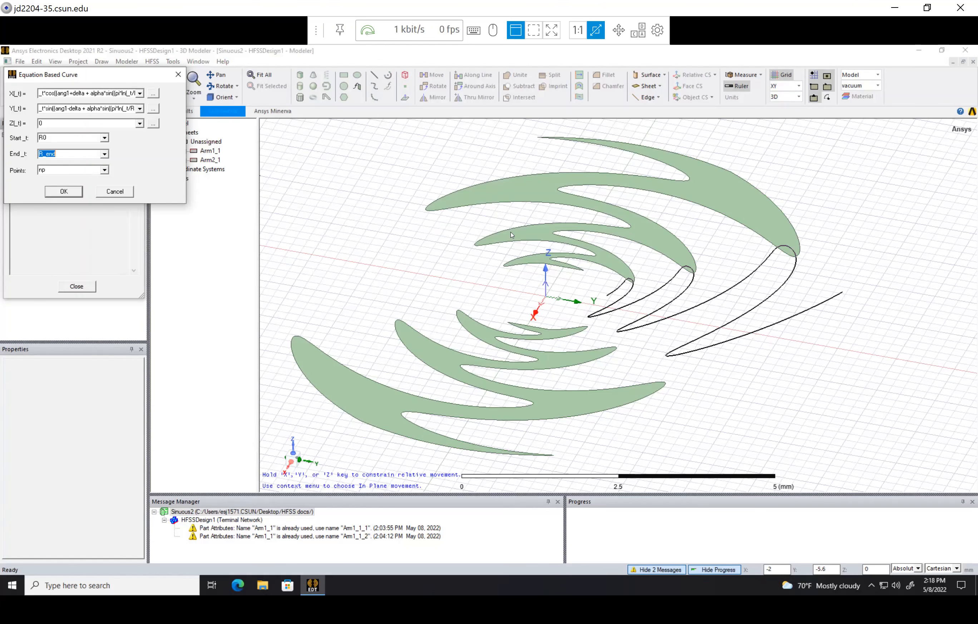
- Inspect the curve preview from above and replace X(_t) with the earlier -(_t*cos(delta + alpha*sin(...))) expression
click(238, 99)
click(233, 109)
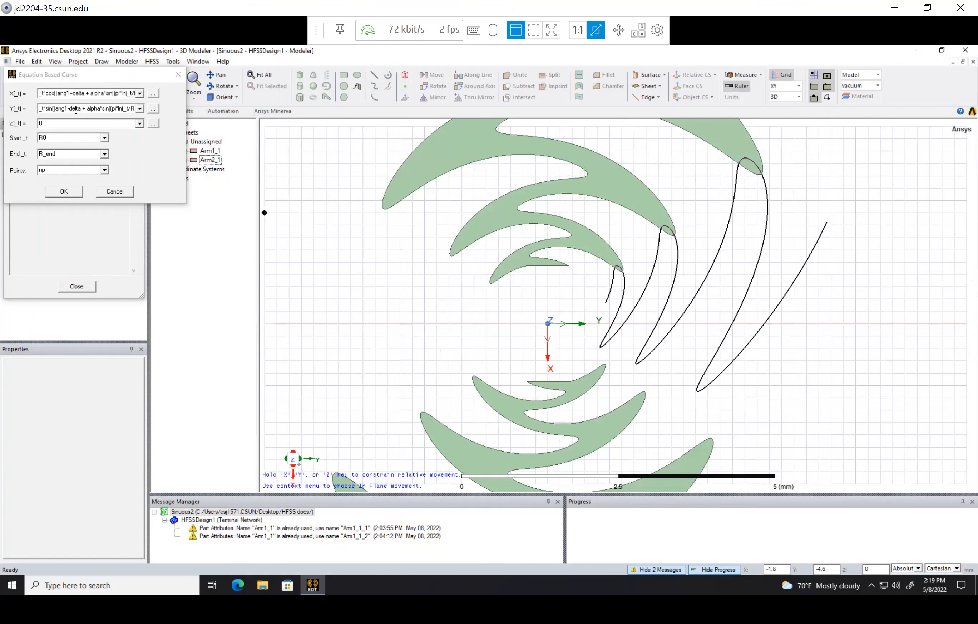
click(82, 94)
click(82, 93)
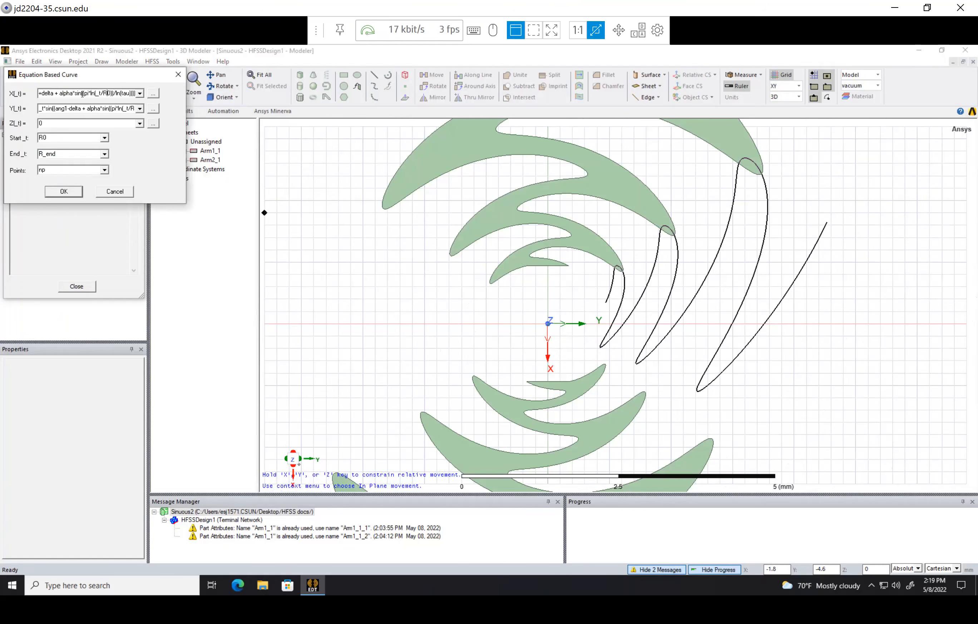
key(End)
key(Down)
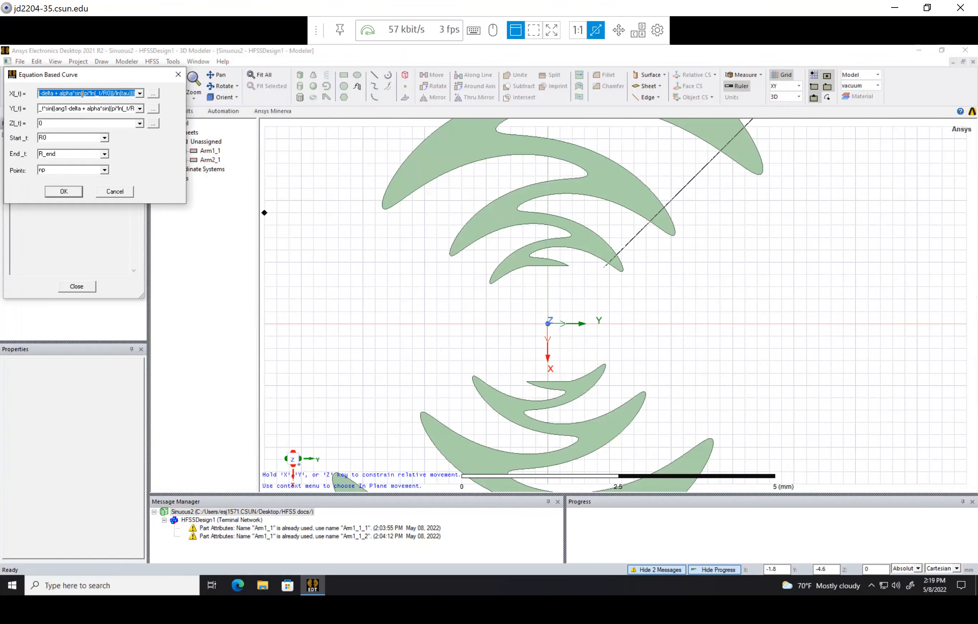
key(Down)
key(Up)
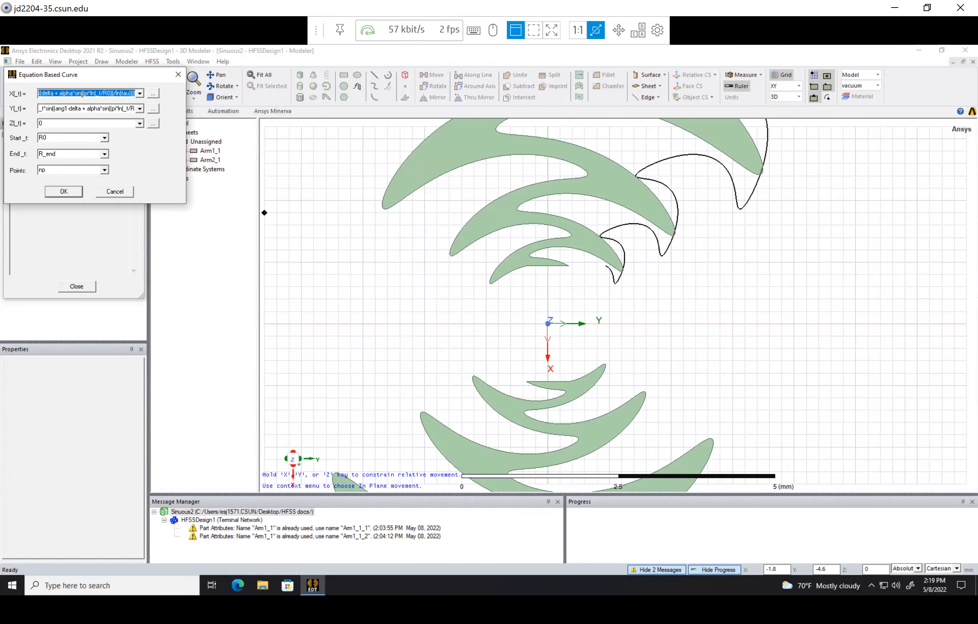
key(Tab)
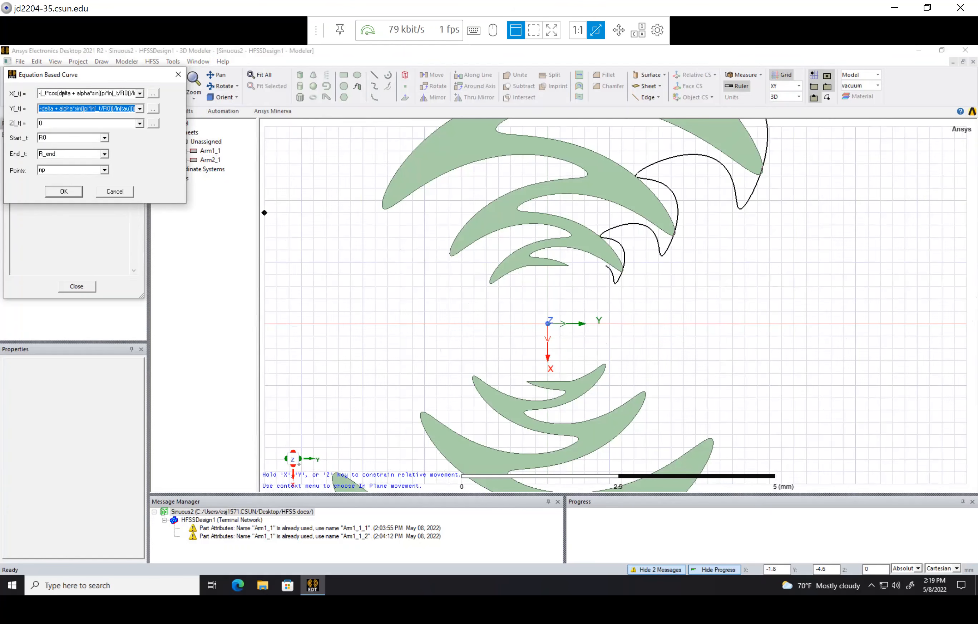
key(shift+Tab)
- Insert ang1+ before delta in X(_t) and remove the leading -( so it begins _t*cos(ang1+delta, then cancel the curve
click(58, 94)
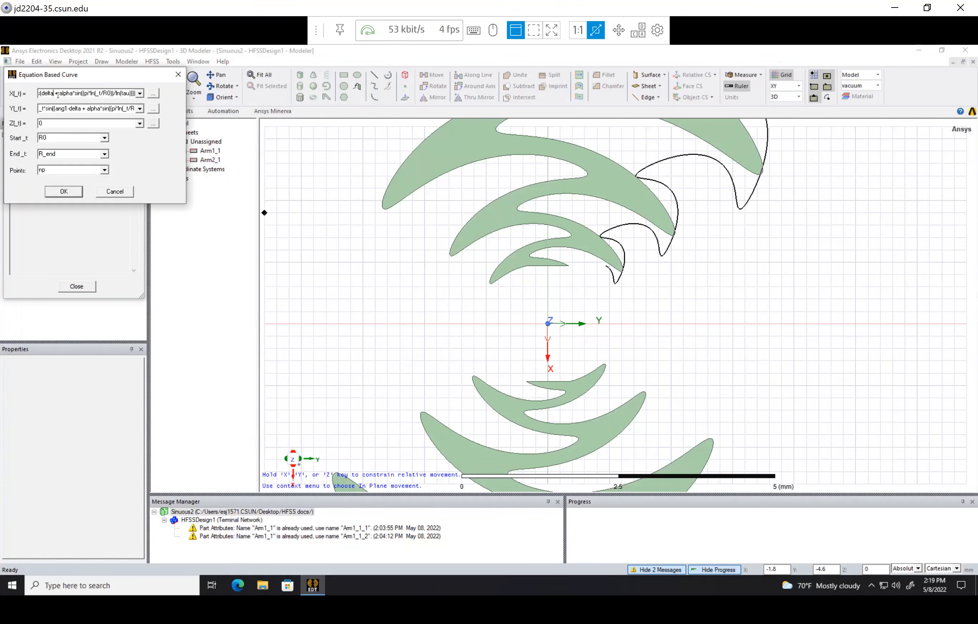
text(ang1+)
key(Right)
key(Right)
key(Right)
key(Right)
key(Right)
key(Right)
key(Right)
key(Right)
key(Right)
key(Right)
key(Right)
key(Right)
key(Right)
key(Right)
key(Right)
key(Right)
key(Right)
key(Right)
key(Right)
key(Right)
key(Right)
key(Right)
key(Right)
key(Right)
key(Left)
key(Left)
key(Left)
key(Home)
key(Delete)
key(Delete)
click(66, 110)
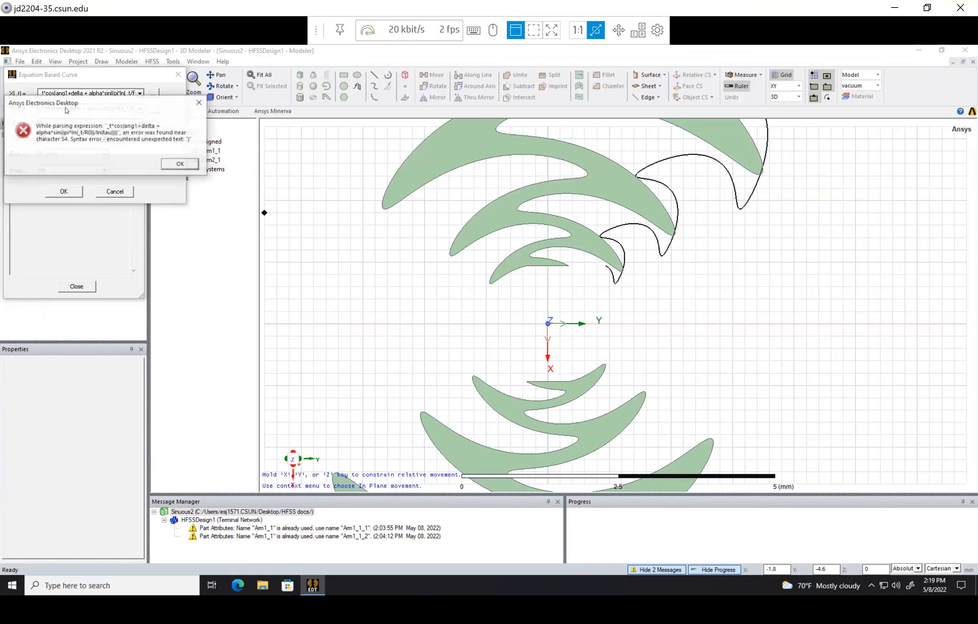
click(178, 164)
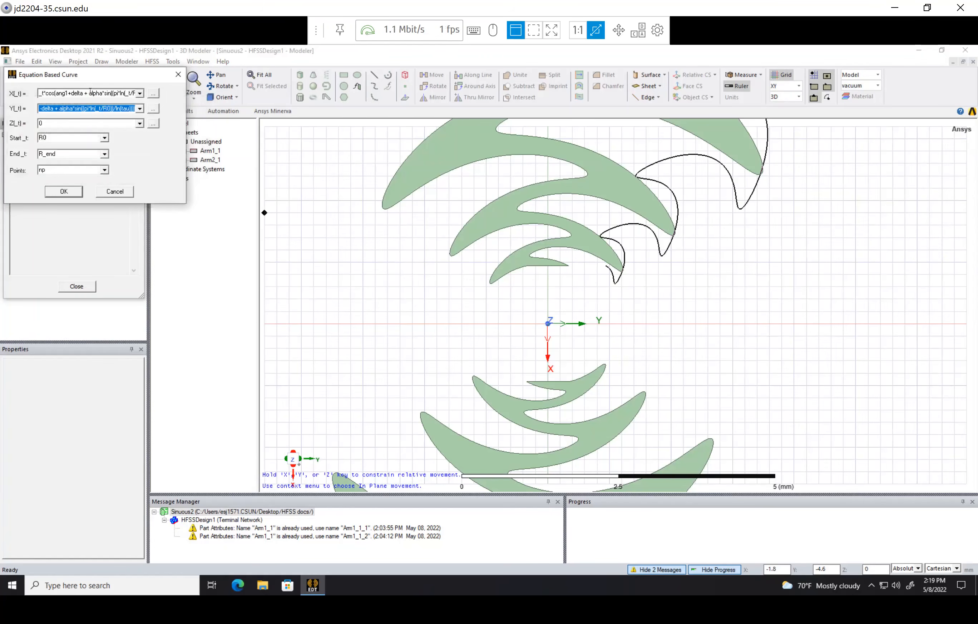
click(116, 191)
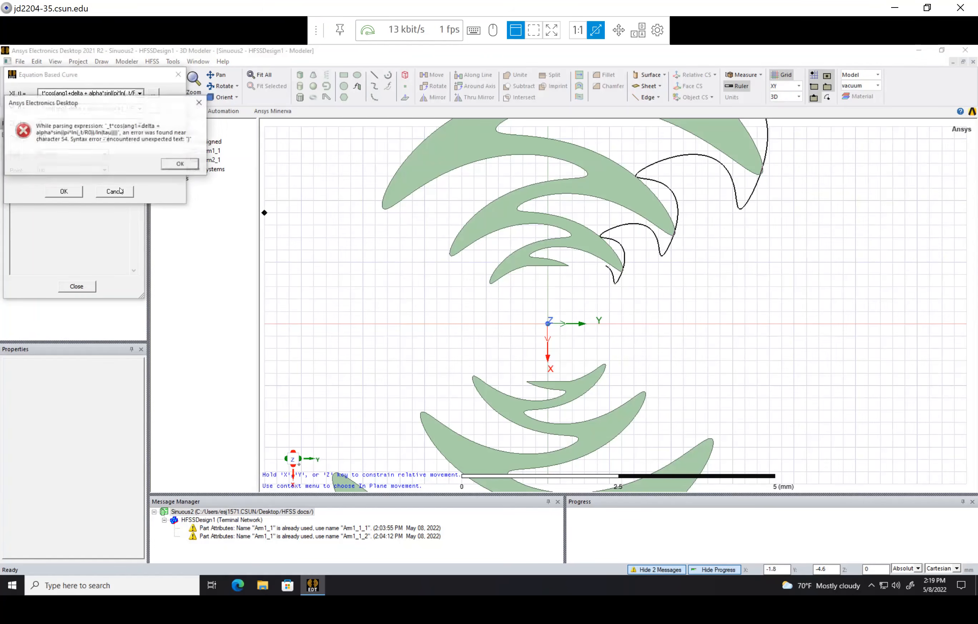
- Discard the faulty equation-based curve and copy the phi1_end expression from the design's local variables
click(180, 164)
click(114, 192)
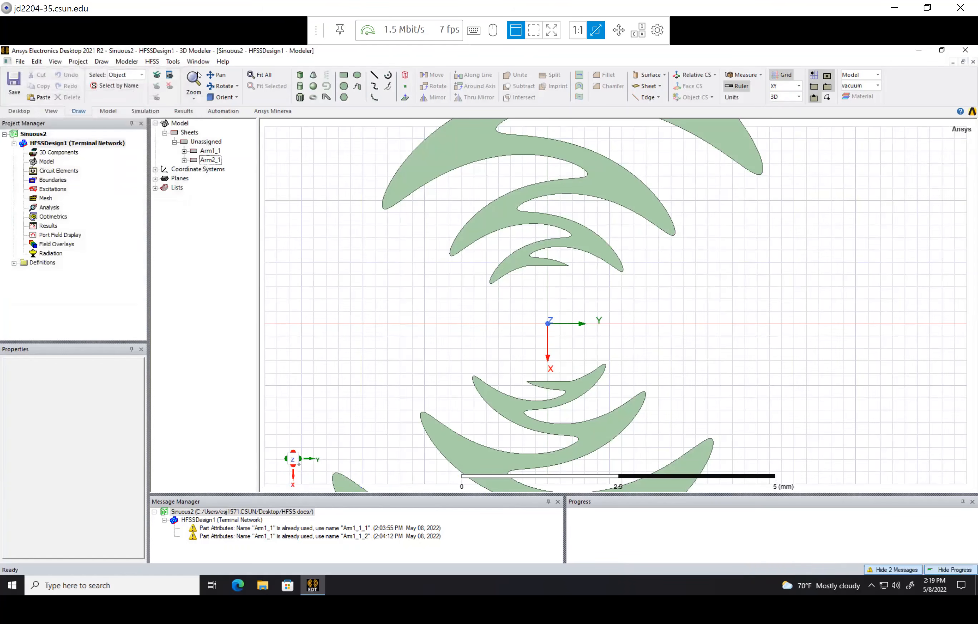
click(152, 61)
click(247, 315)
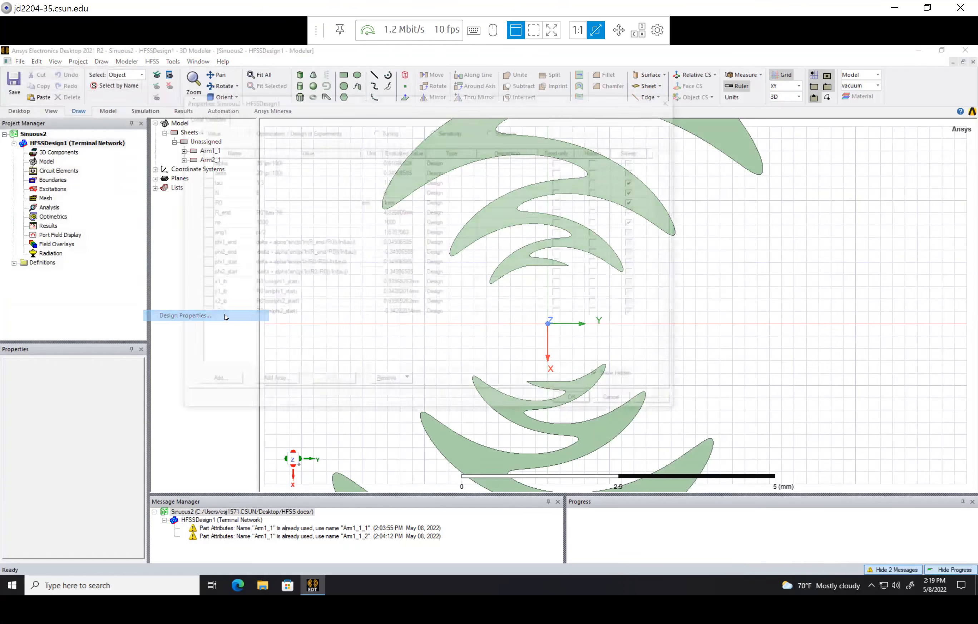
click(326, 243)
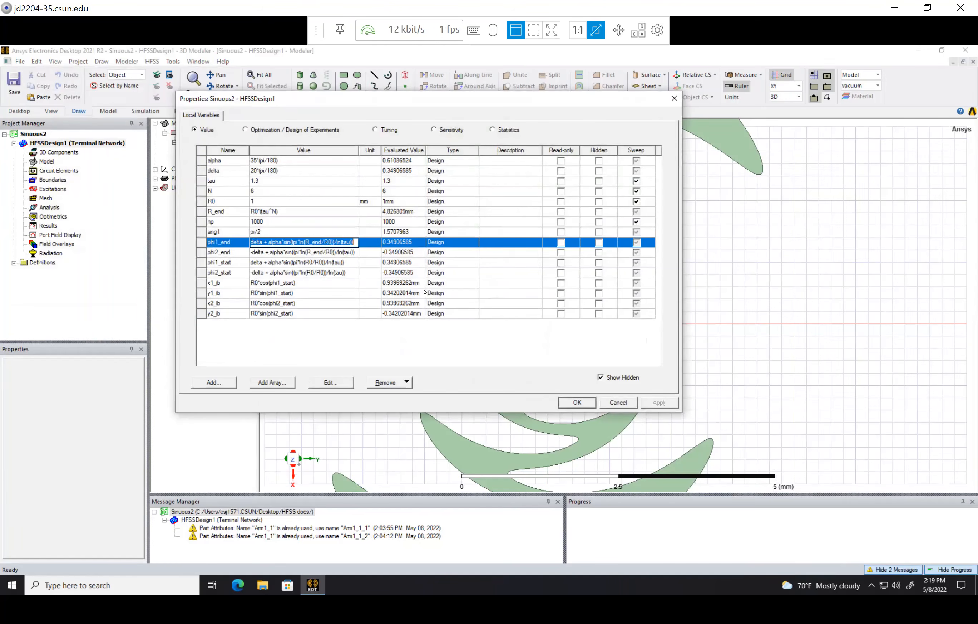
click(578, 402)
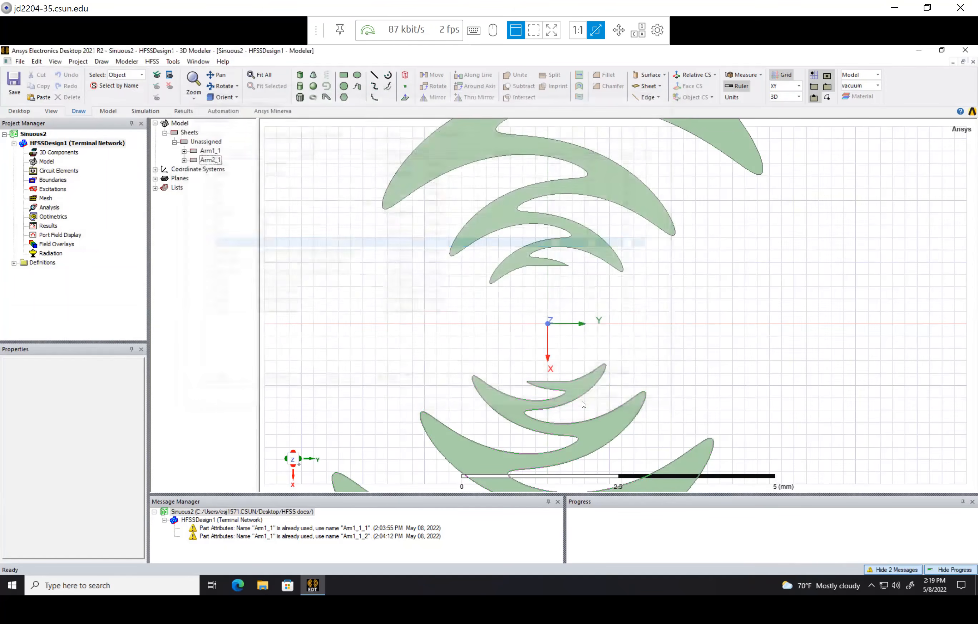
- Start a new equation-based curve with the X and Y expressions cleared, running from R0 to R_end with np points
click(390, 85)
double_click(128, 96)
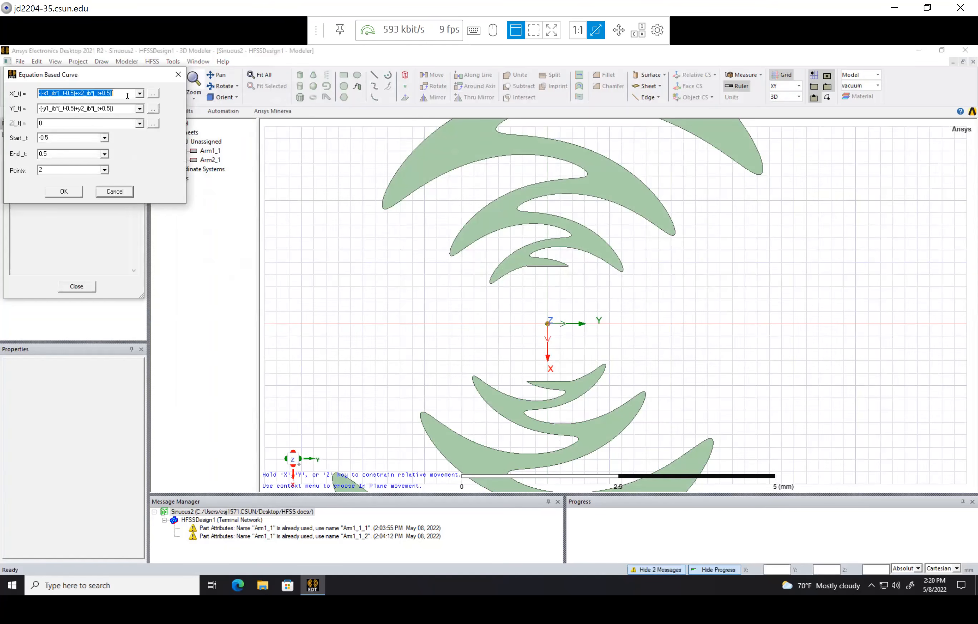
key(Delete)
double_click(103, 108)
key(Delete)
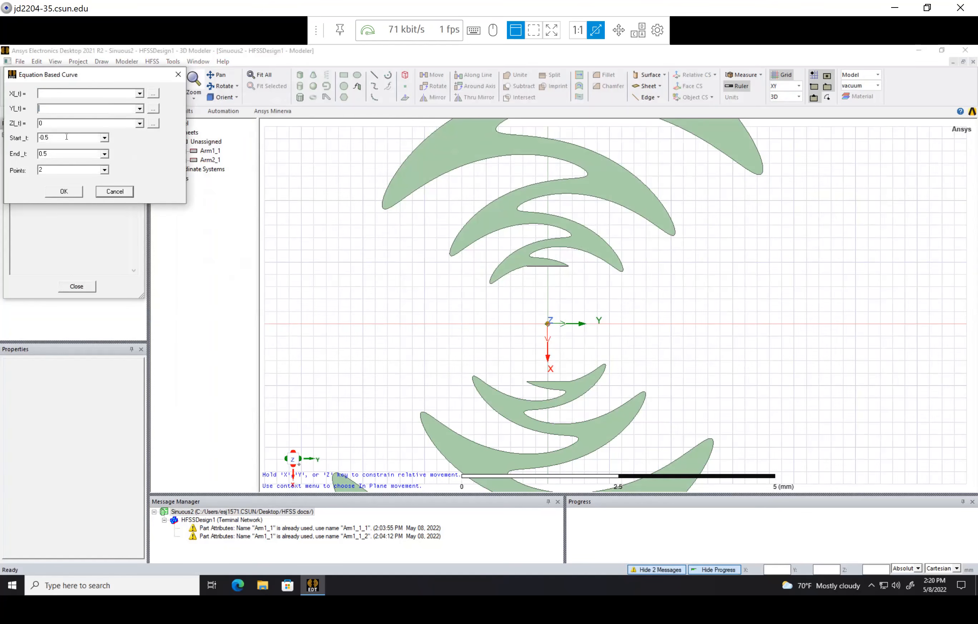
double_click(65, 138)
key(Delete)
text(R0)
double_click(63, 152)
text(R_end)
double_click(61, 169)
text(np)
- Set X(_t) to _t*cos(ang1+delta + alpha*sin((pi*ln(_t/R0))/ln(tau))), reusing the copied phi1_end expression with _t in place of R_end
click(53, 94)
text(_t*cos()
key(ctrl+v)
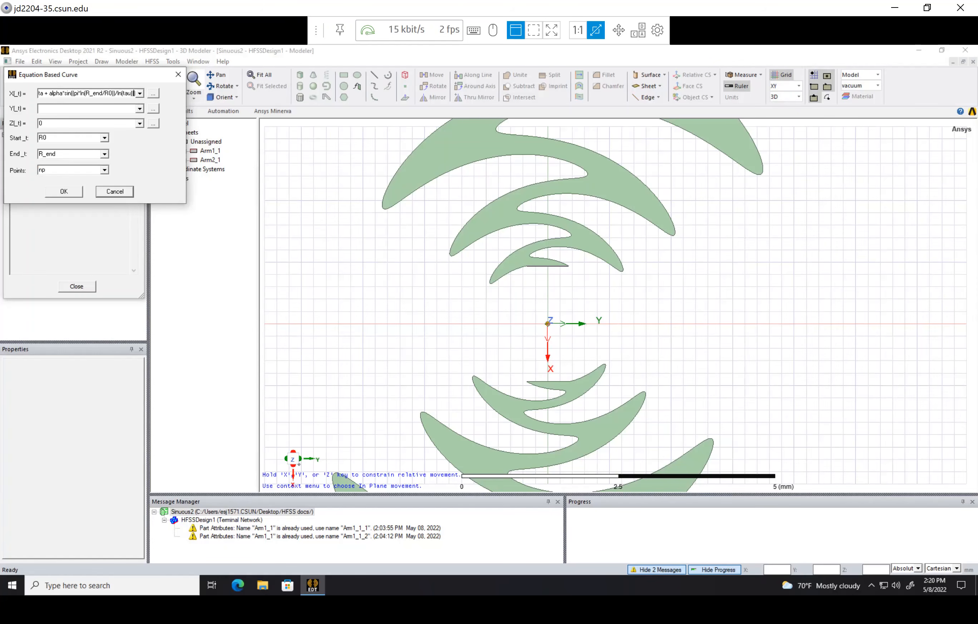
text())
key(Home)
text(ang1+)
click(112, 93)
text(()
key(BackSpace)
key(Delete)
key(Delete)
key(Delete)
key(Delete)
text(_t)
key(End)
- Review the whole X(_t) expression, checking its terms and parentheses for syntax errors
double_click(82, 94)
click(82, 95)
double_click(81, 94)
click(82, 94)
double_click(82, 95)
click(82, 94)
double_click(82, 94)
click(130, 93)
key(Left)
key(Left)
key(Left)
key(Left)
key(Left)
key(Left)
key(Left)
key(Left)
key(Left)
key(Left)
key(Left)
key(Left)
key(Left)
key(Left)
key(Left)
key(Left)
key(Left)
key(Left)
key(Left)
key(Left)
- Copy the X(_t) expression into Y(_t), change its leading cos to sin, and create the curve
drag(40, 93, 83, 94)
drag(40, 94, 243, 94)
key(ctrl+c)
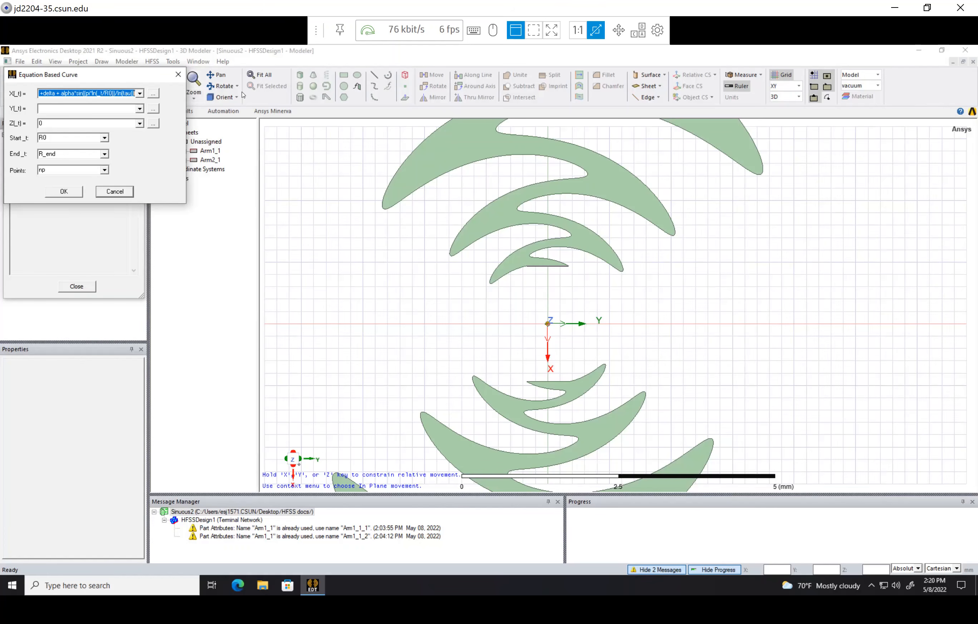
click(126, 107)
key(ctrl+v)
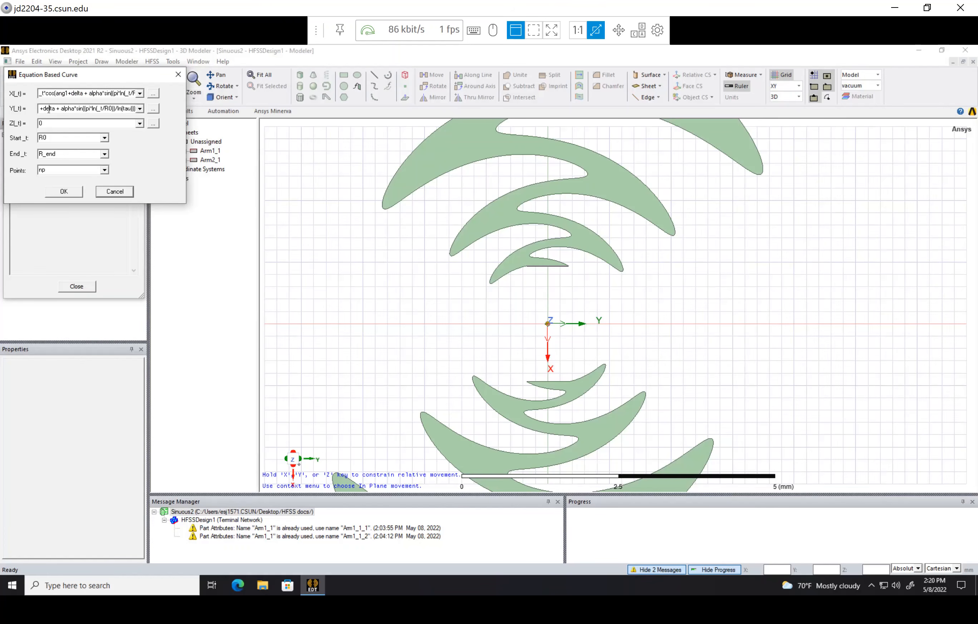
key(Home)
key(Right)
key(Right)
key(Right)
key(Delete)
key(Delete)
key(Delete)
text(sin)
key(Tab)
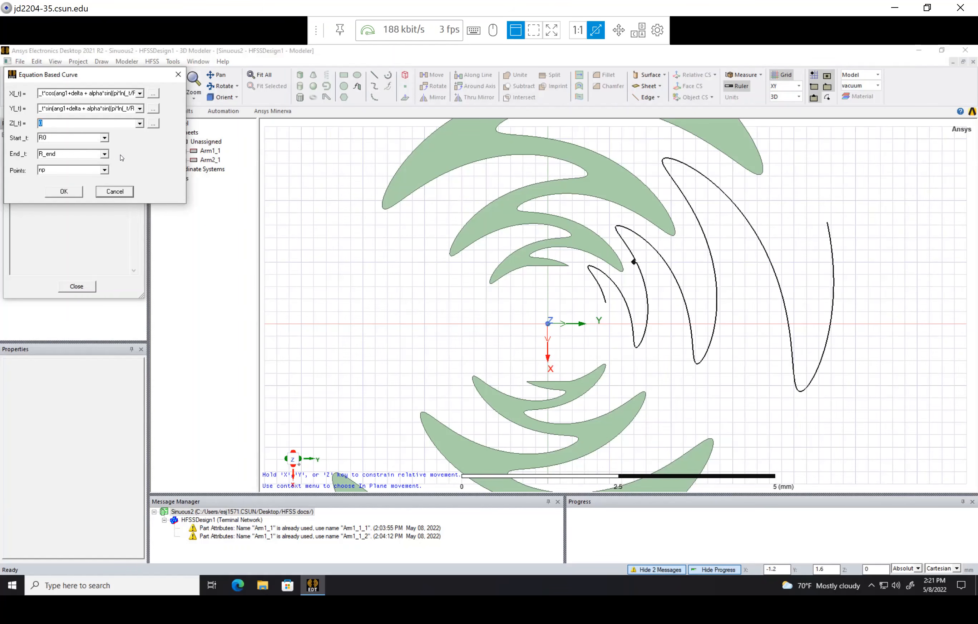
click(71, 192)
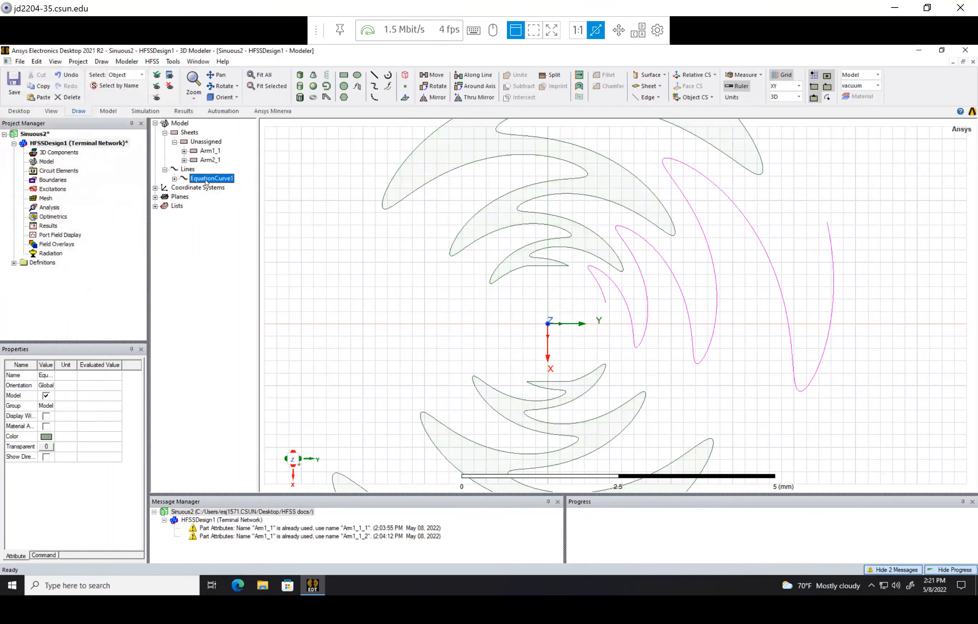
- Rename the new equation curve as Arm3_1
double_click(207, 183)
click(308, 145)
text(Arm)
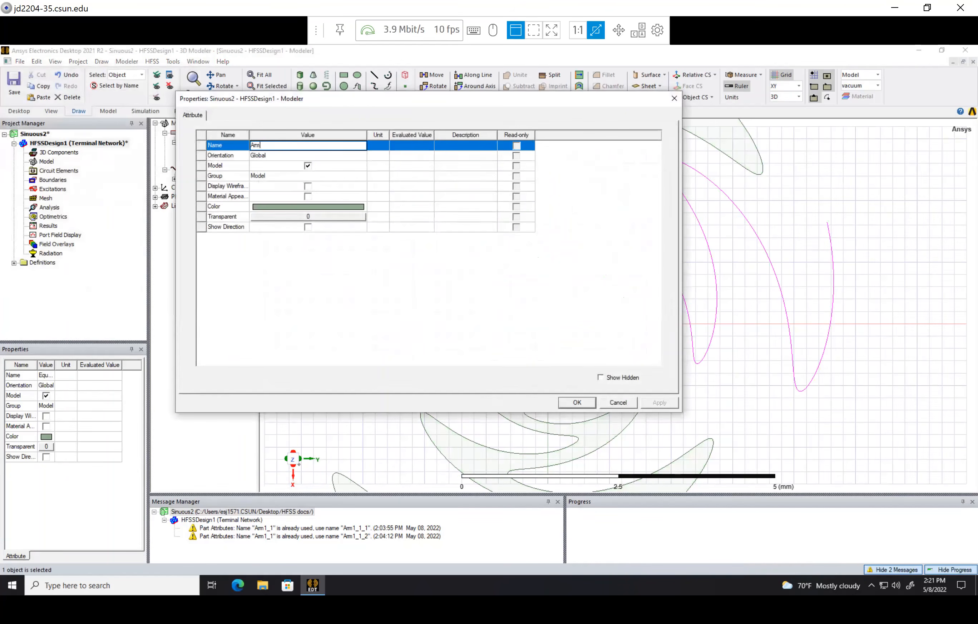
text(3_1)
key(Return)
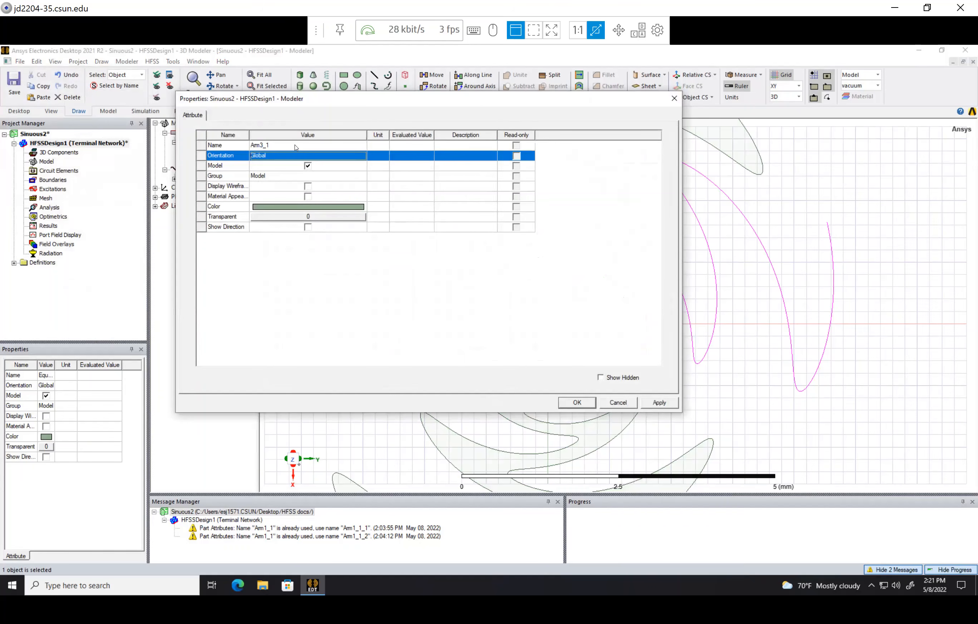
click(588, 406)
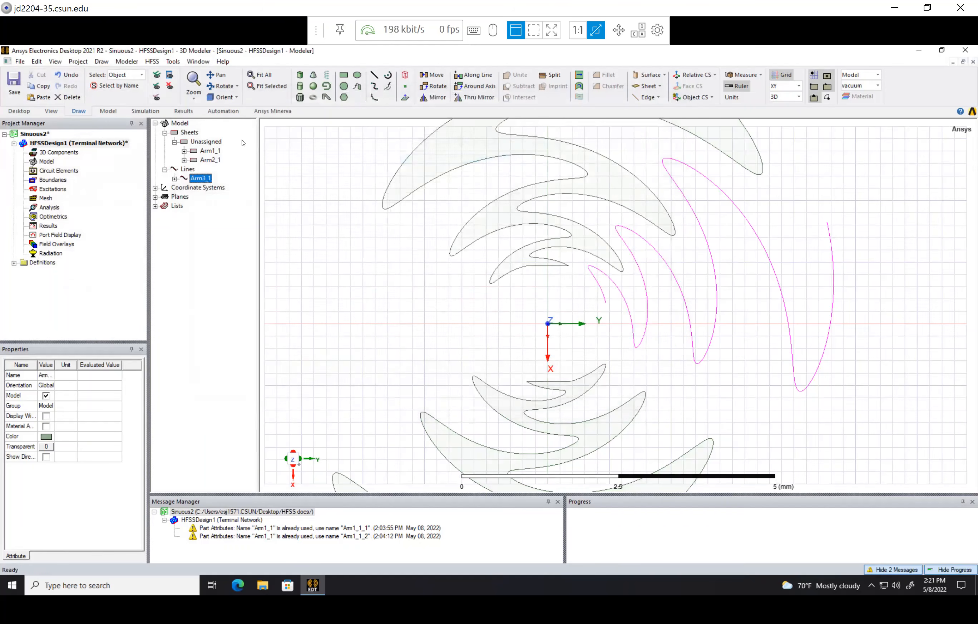
- Create a second equation-based curve with ang1+delta changed to ang1-delta in both the X(_t) and Y(_t) expressions
click(388, 86)
click(73, 94)
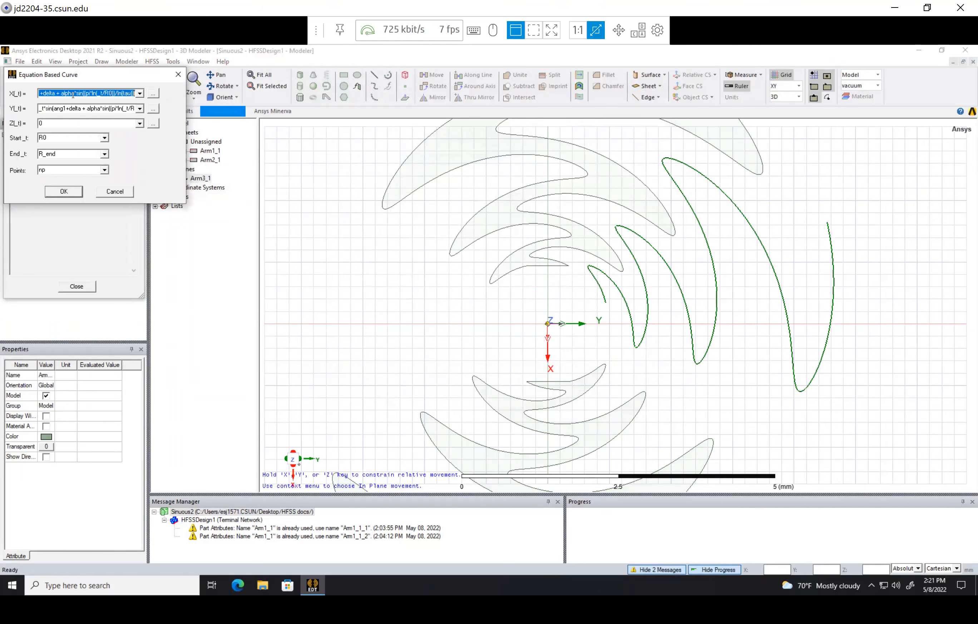
click(41, 94)
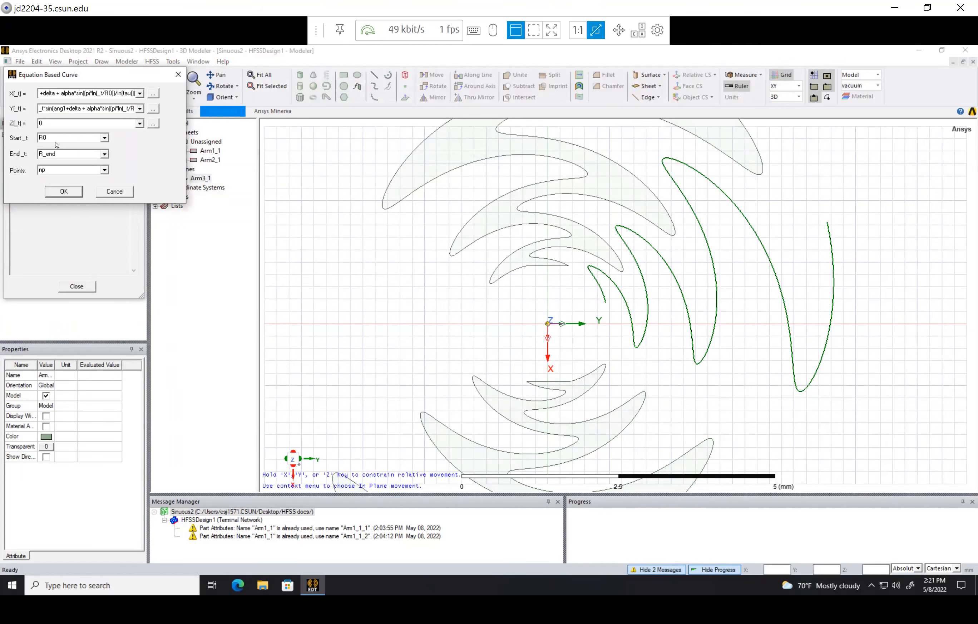
key(Left)
key(Left)
key(Delete)
text(-)
click(53, 109)
click(43, 108)
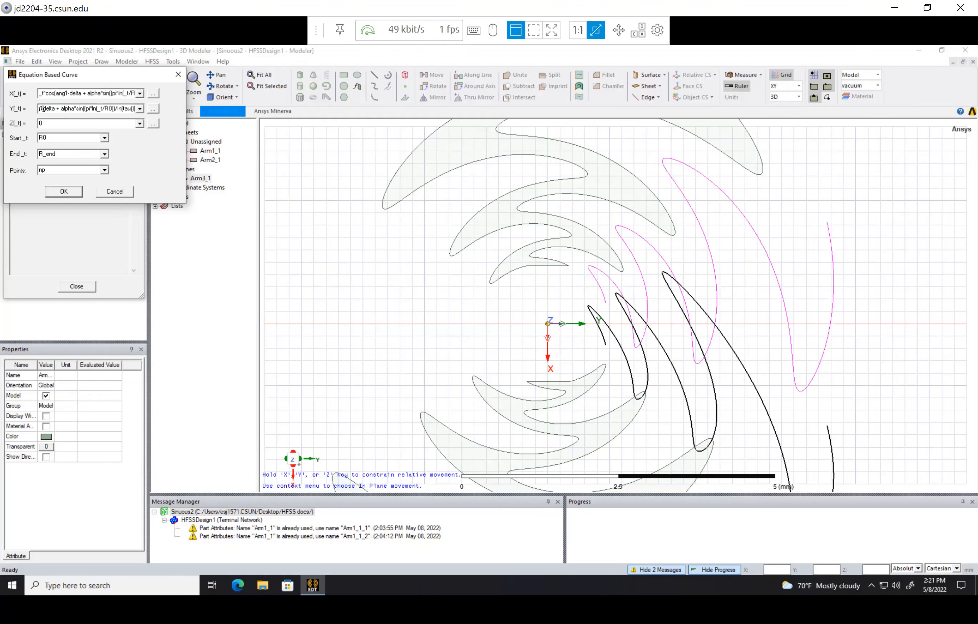
text(-)
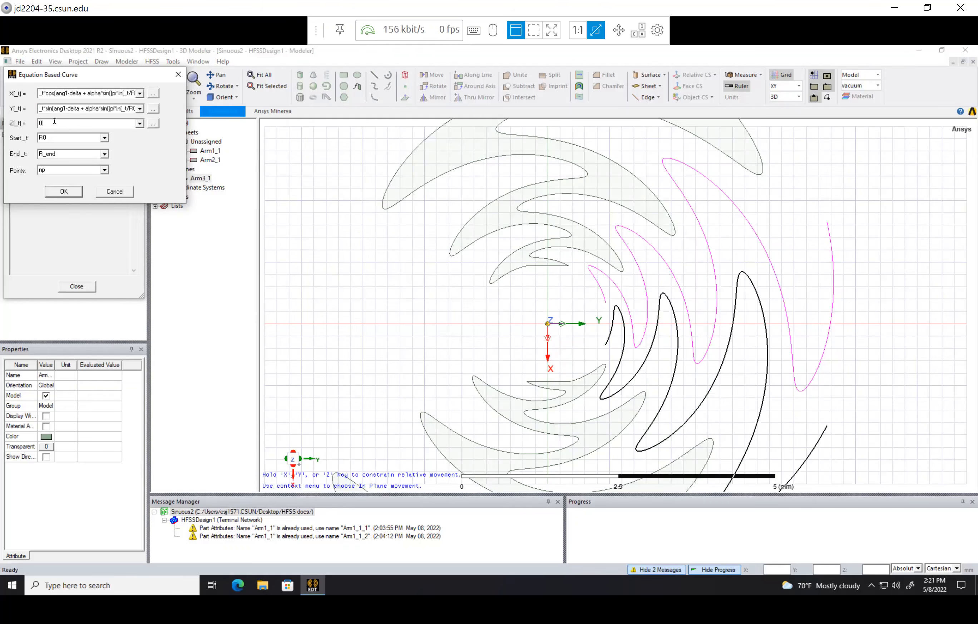
click(71, 192)
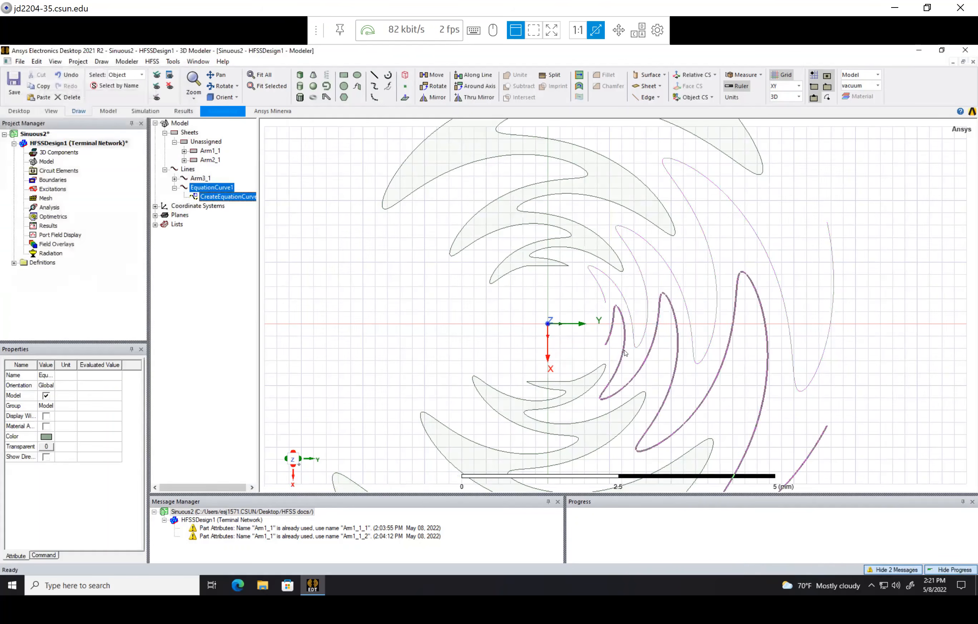
- Rename the ang1-delta curve as Arm3_2
click(175, 188)
double_click(212, 187)
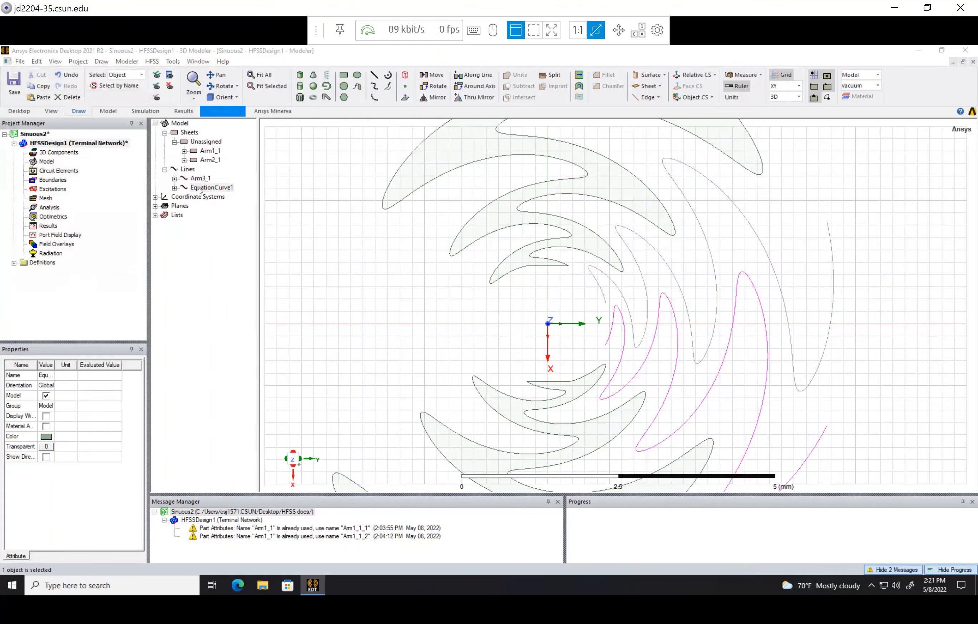
click(324, 146)
text(Arm3)
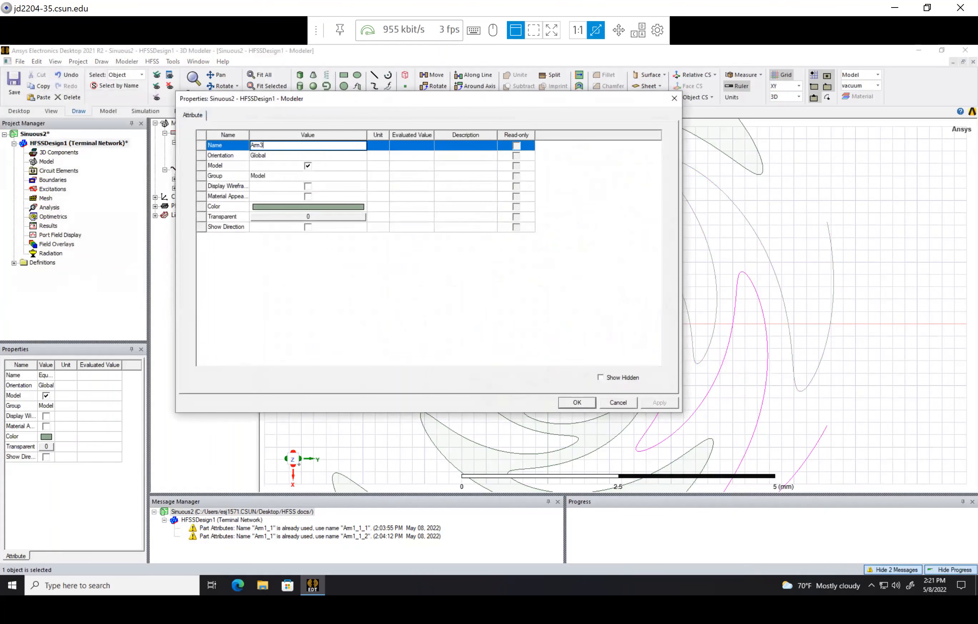
text(_2)
key(Tab)
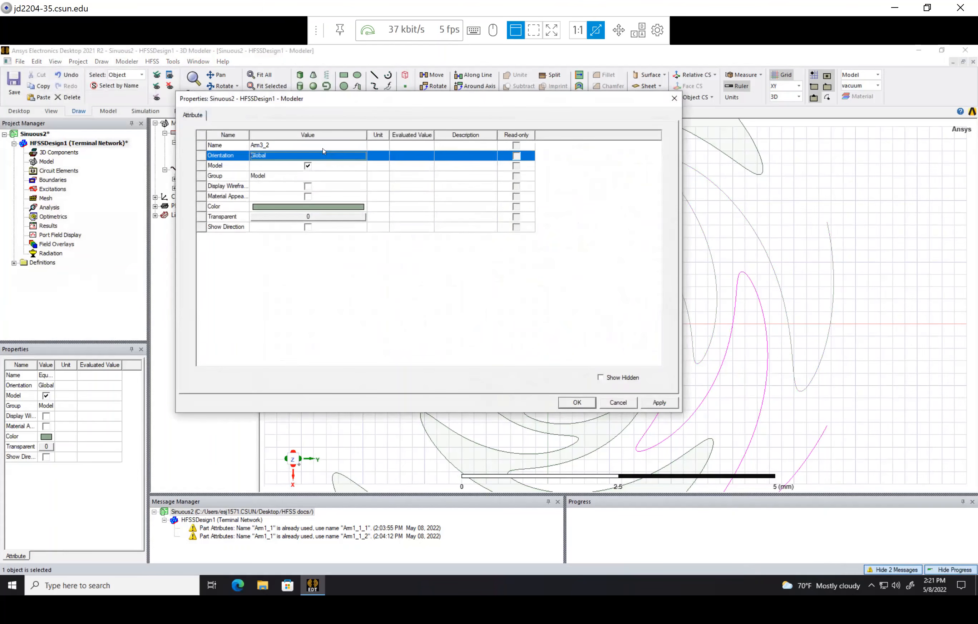
click(577, 403)
- Create the opposite arm's equation-based curve by negating both expressions to begin with -_t*cos(ang1-delta and -_t*sin(ang1-delta
click(388, 86)
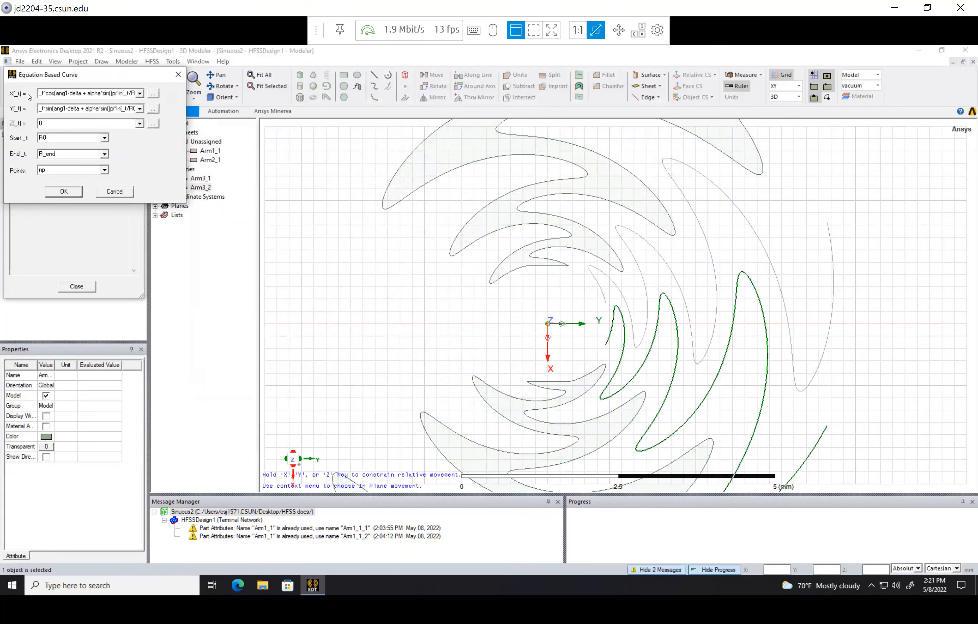
click(41, 94)
click(41, 94)
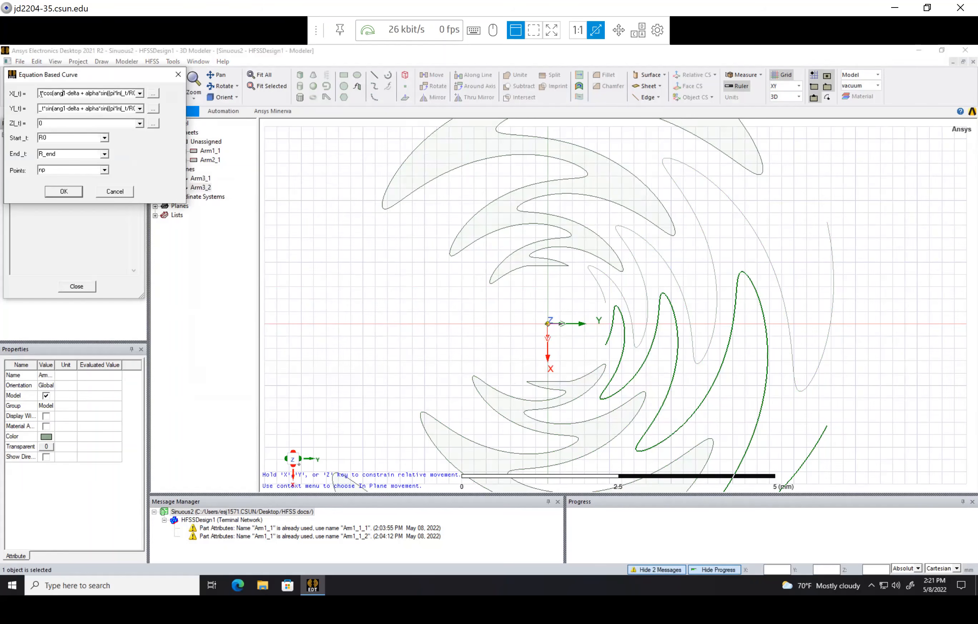
text(-)
click(42, 110)
click(41, 109)
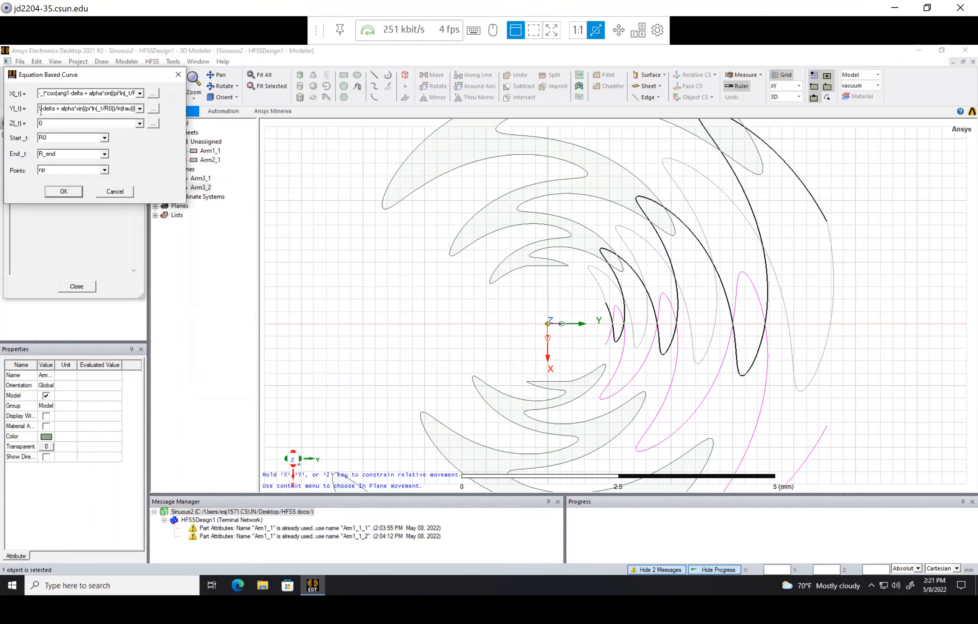
text(-_t*sin(ang)
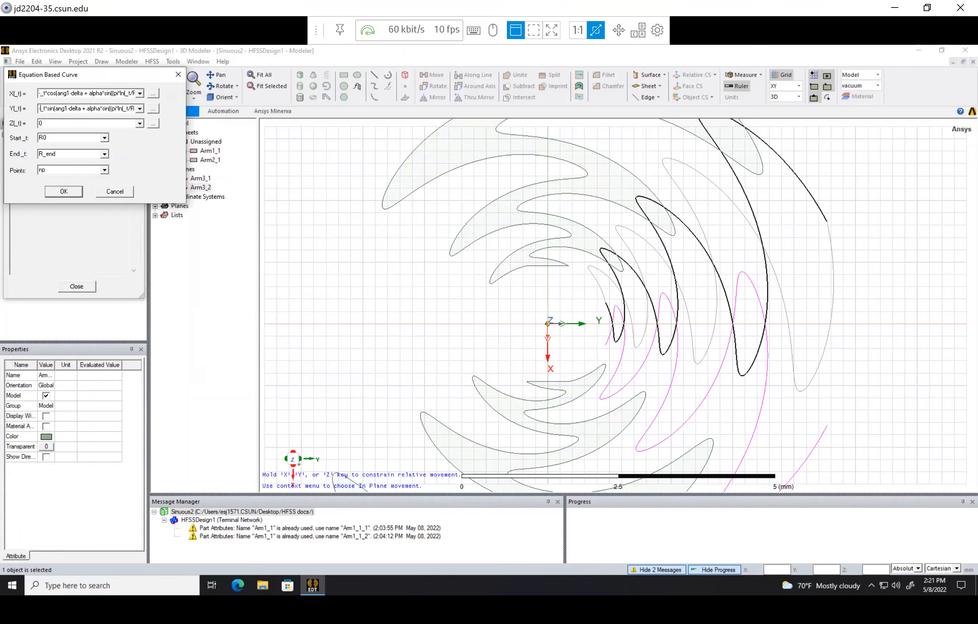
click(51, 125)
click(64, 191)
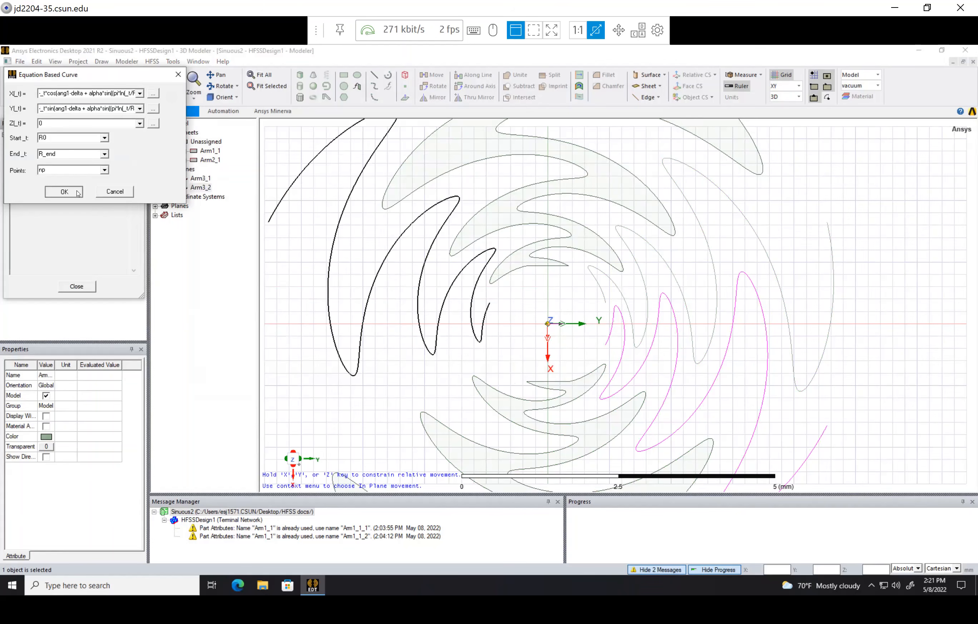
- Rename the negated ang1-delta curve as Arm4_2
double_click(200, 198)
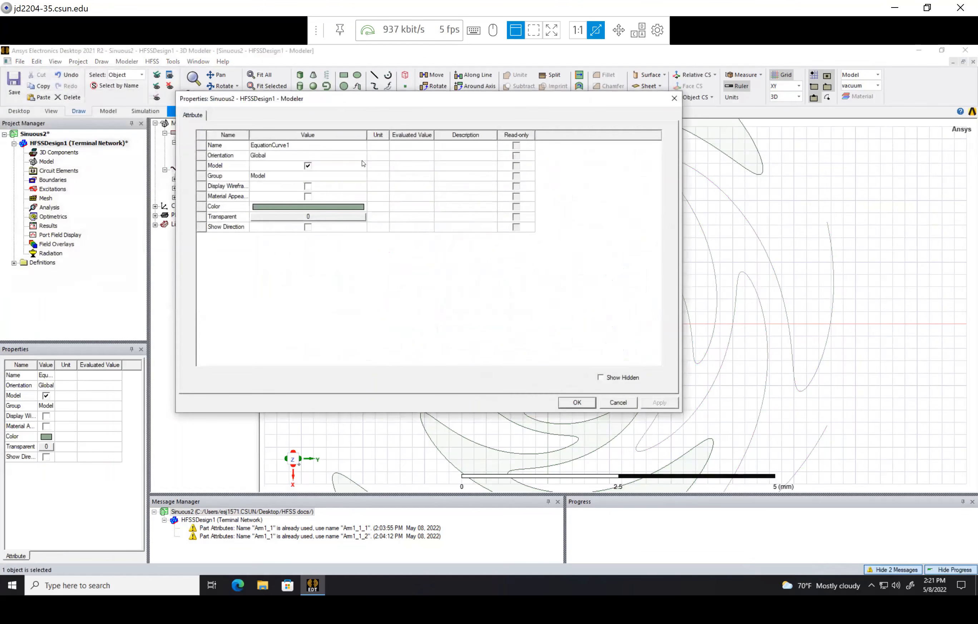
click(325, 145)
text(Arm4)
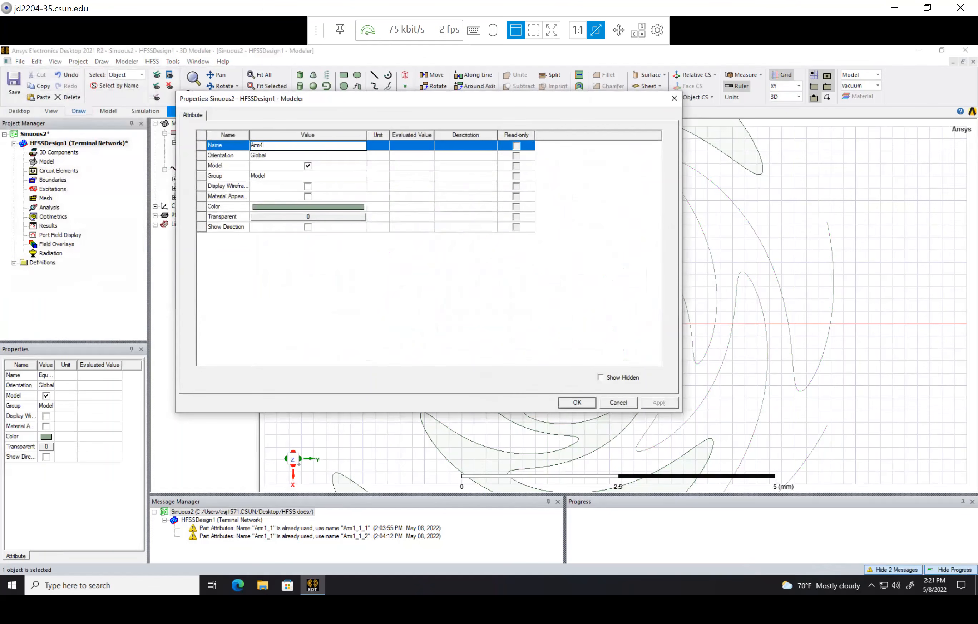
text(_2)
key(Return)
click(577, 402)
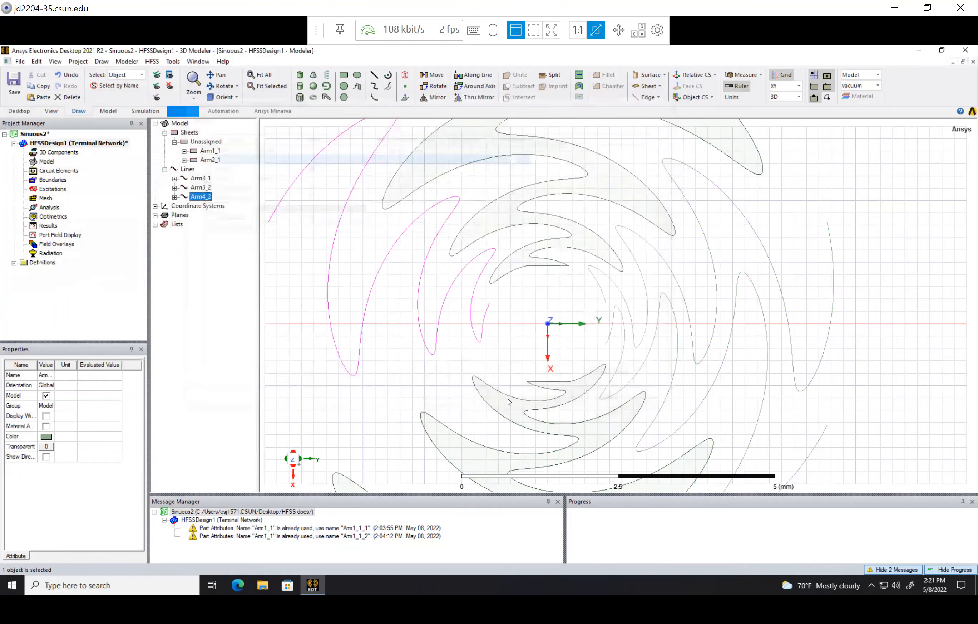
- Create the opposite arm's other equation-based curve with ang1+delta in both the negated X(_t) and Y(_t) expressions
click(388, 86)
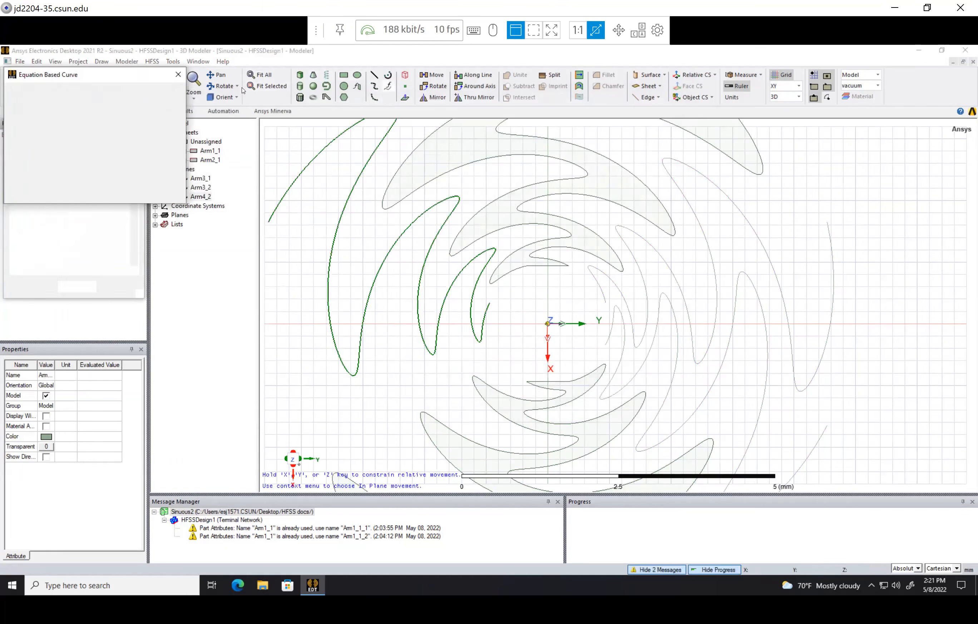
click(41, 93)
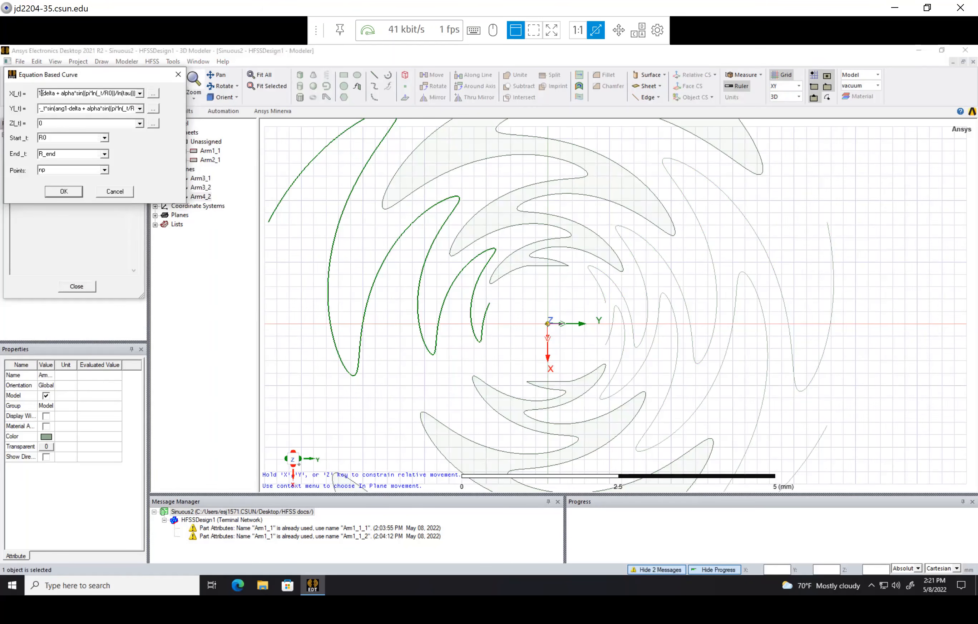
text(+)
key(Tab)
click(66, 109)
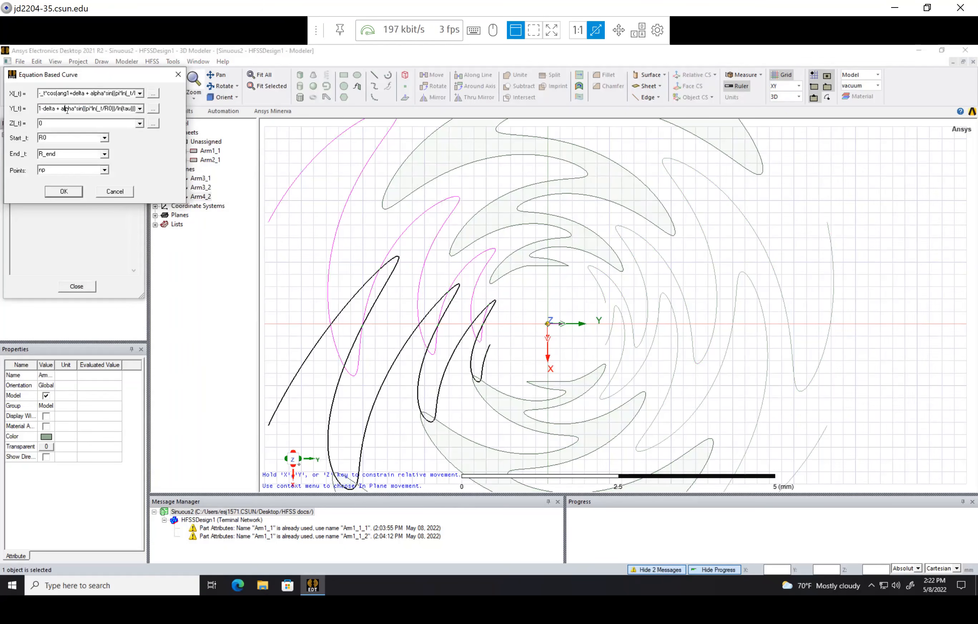
text(+)
key(Tab)
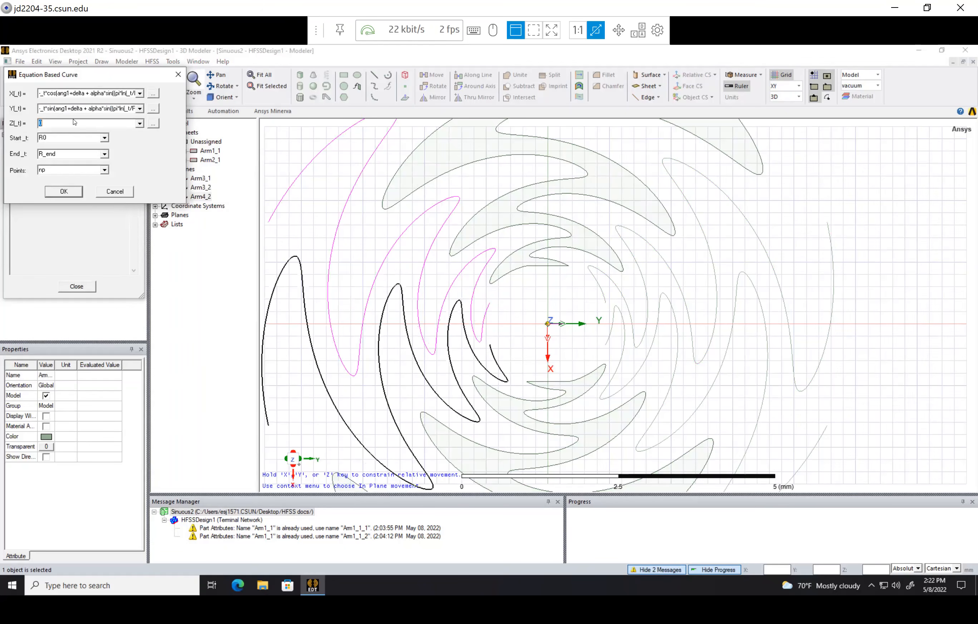
click(65, 191)
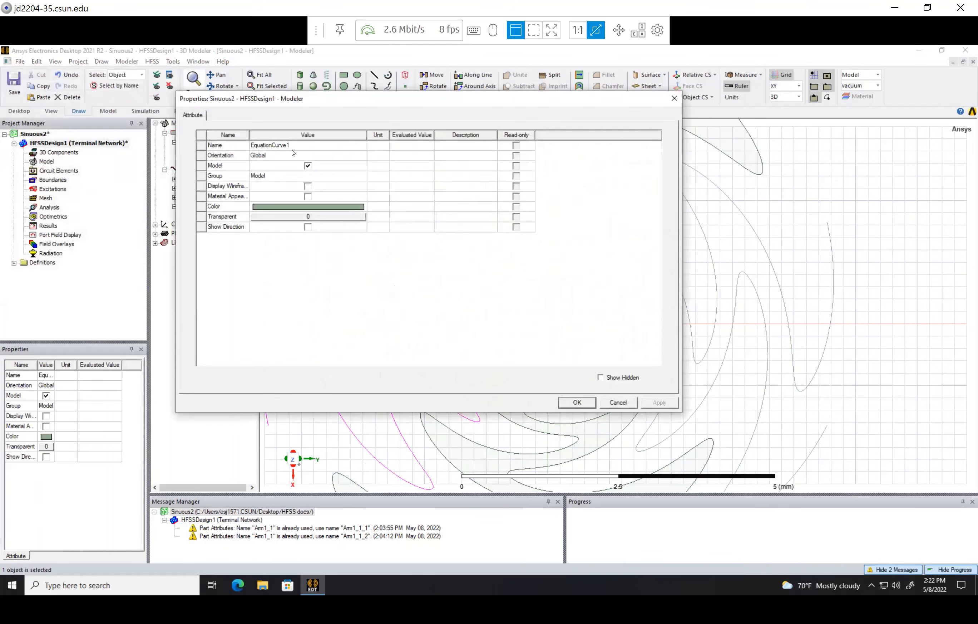
- Rename the negated ang1+delta curve as Arm4_1
click(293, 149)
text(Arm4_1)
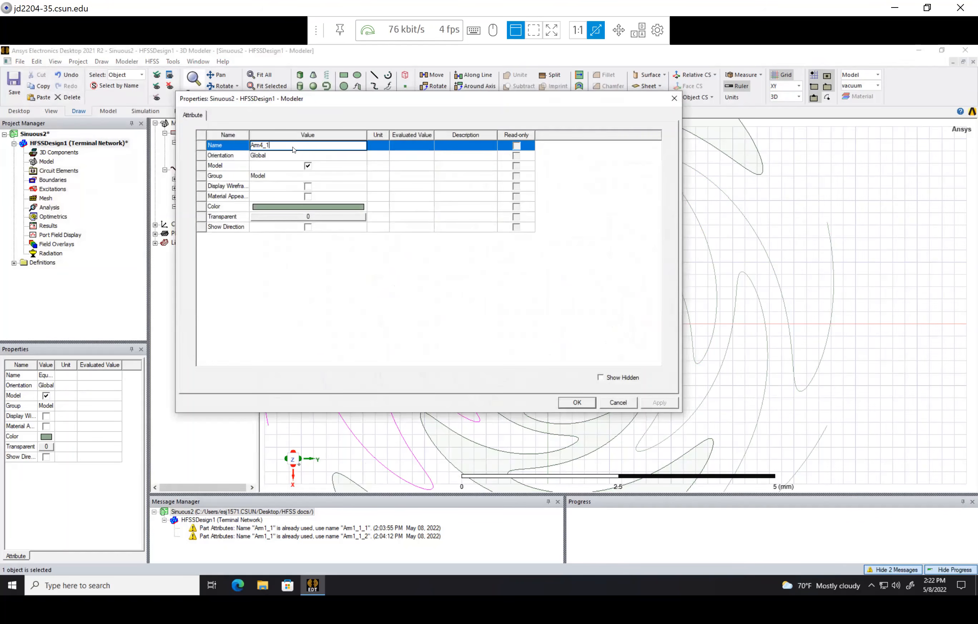
key(Return)
click(577, 402)
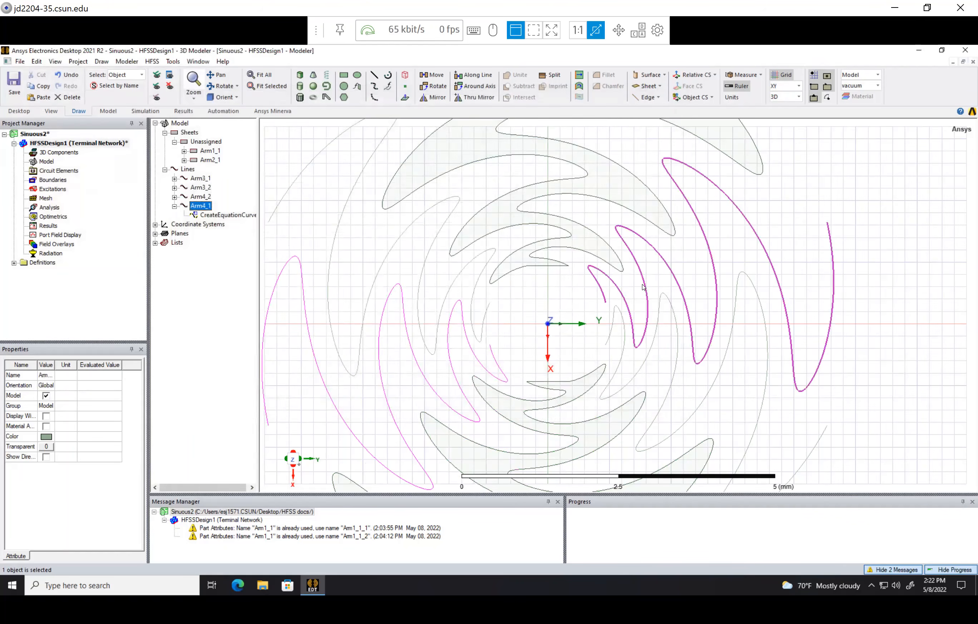
scroll(643, 287, down, 5)
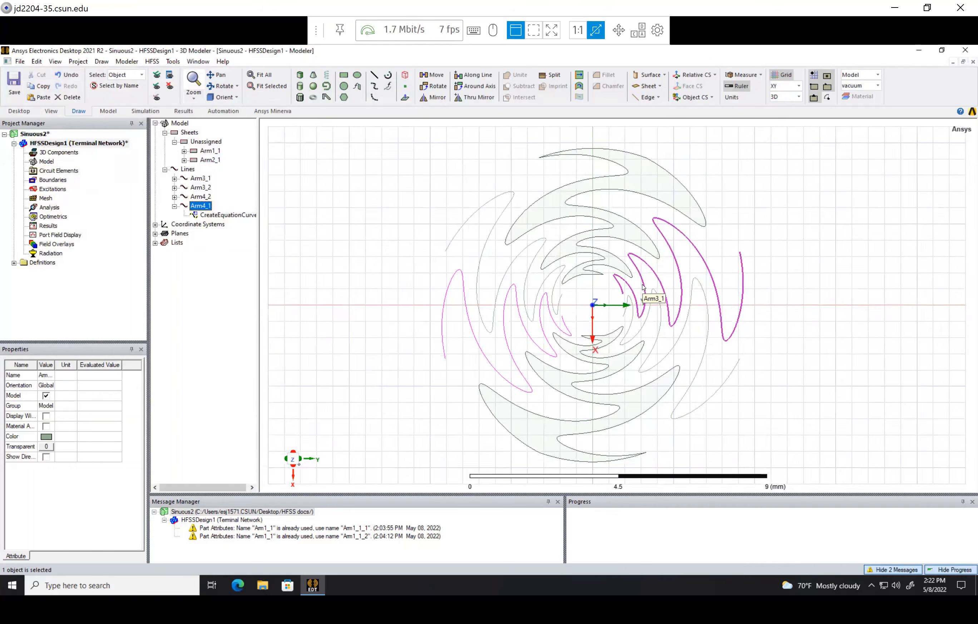
scroll(643, 287, up, 2)
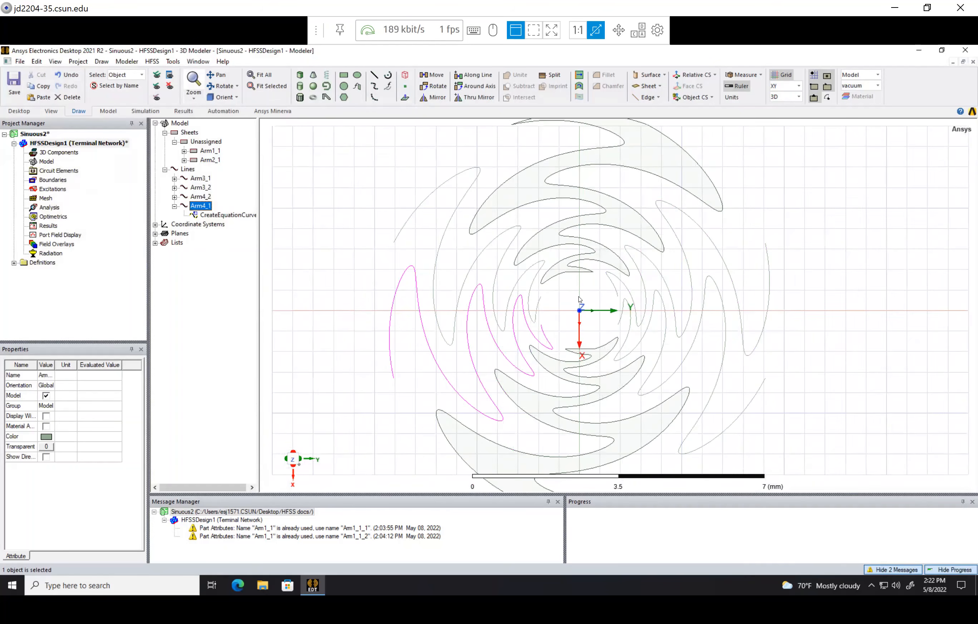
click(174, 206)
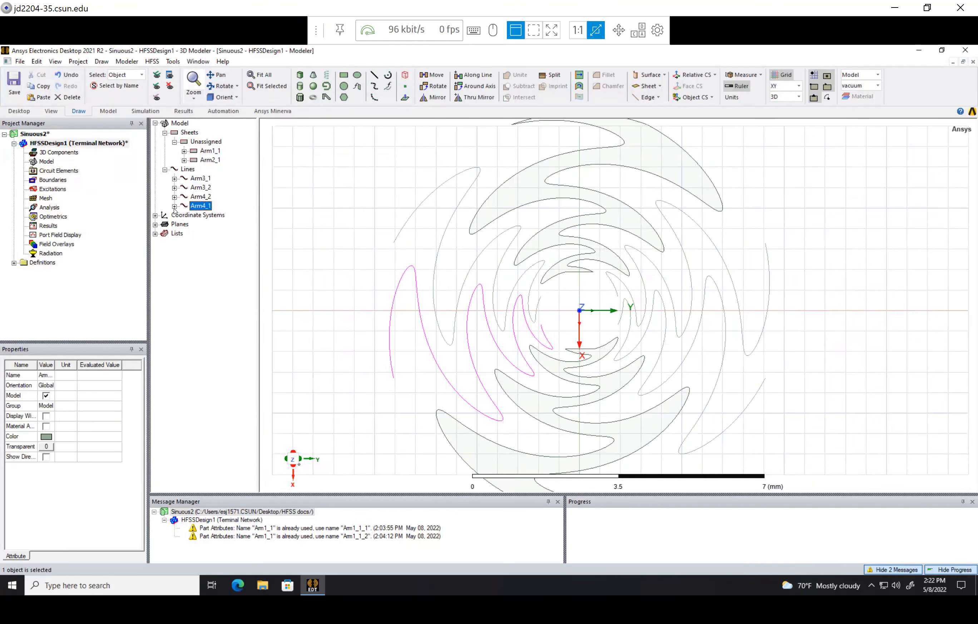
click(203, 181)
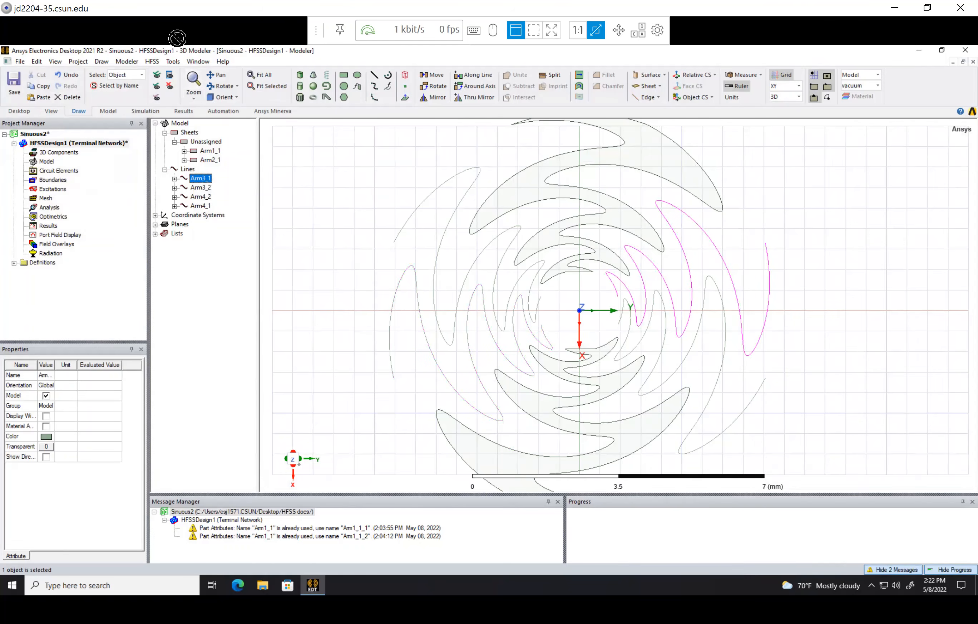
- Add a design variable phi3_end with the value ang1+delta + alpha*sin((pi*ln(R_end/R0))/ln(tau))
click(152, 62)
click(230, 318)
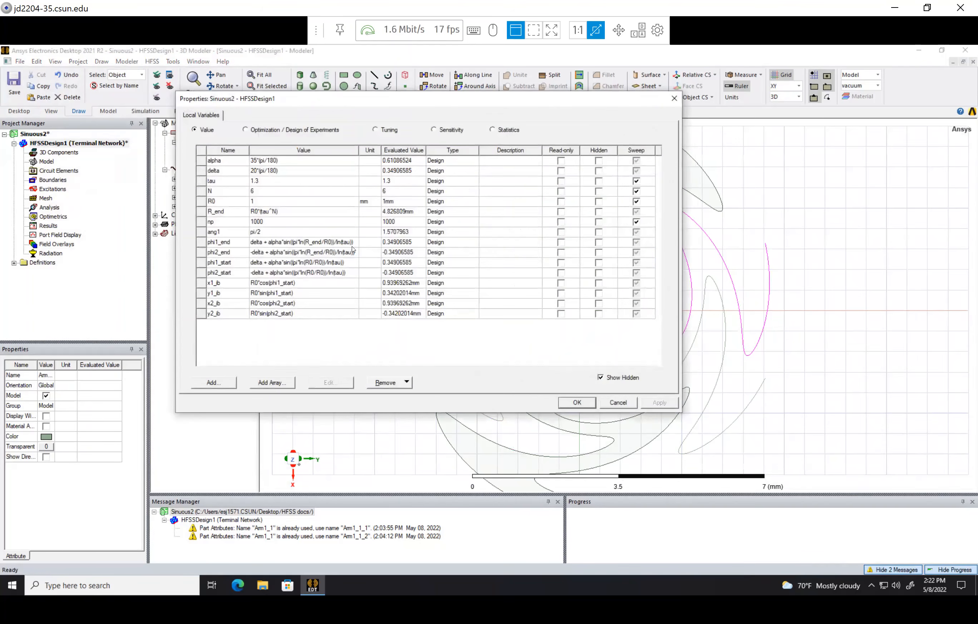
click(336, 237)
click(324, 242)
key(ctrl+c)
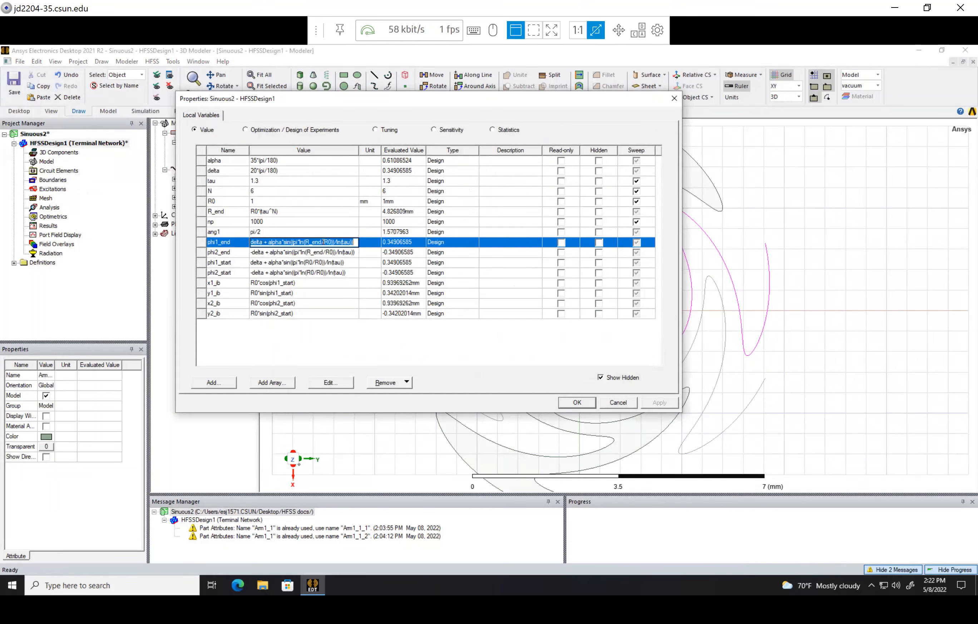
click(209, 382)
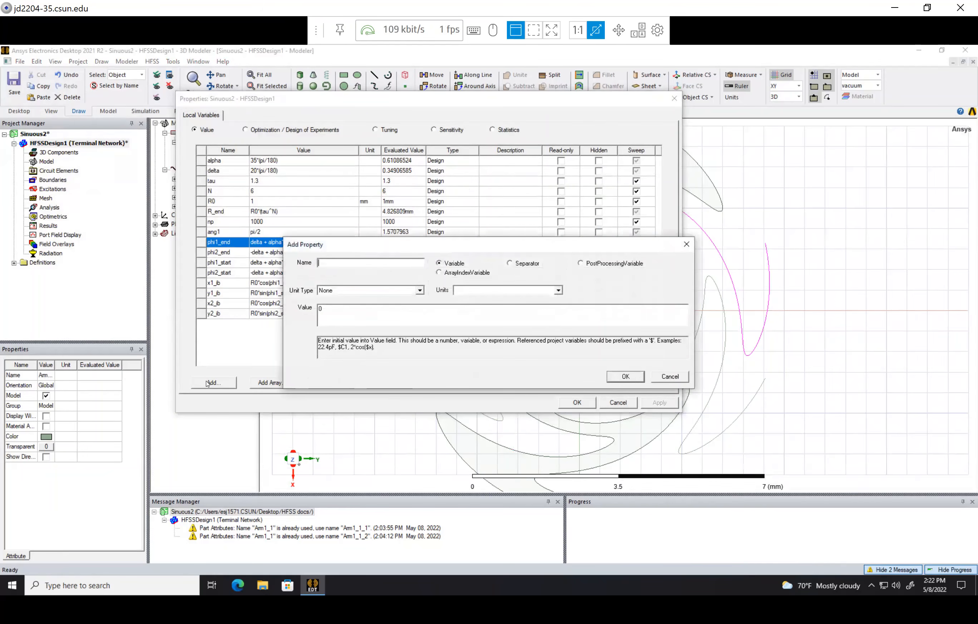
text(phi3_)
text(ang1)
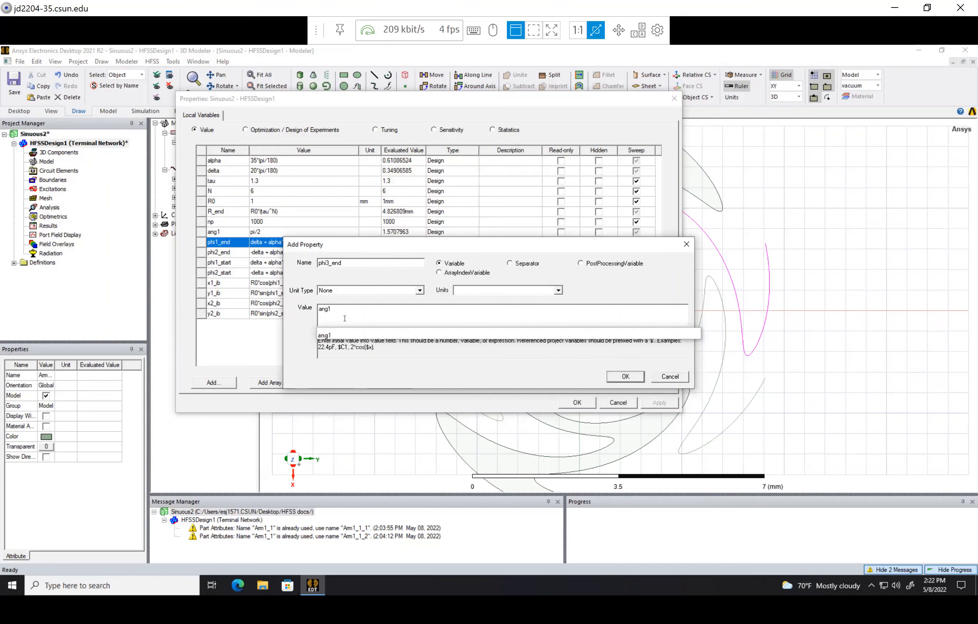
text(+)
key(ctrl+v)
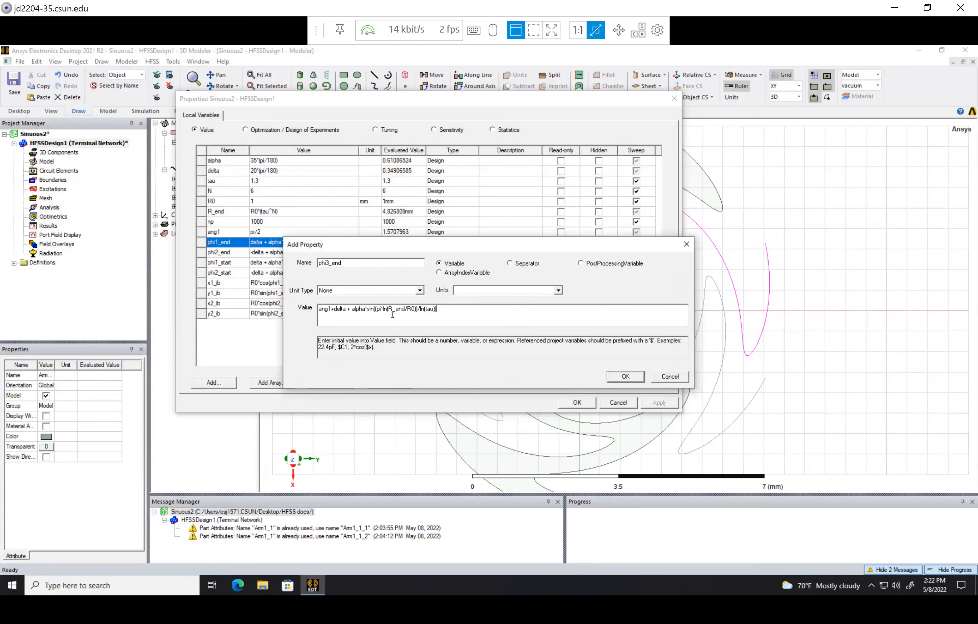
click(616, 378)
- Add another design variable named phi4_end with the default value 0
click(212, 382)
text(ph)
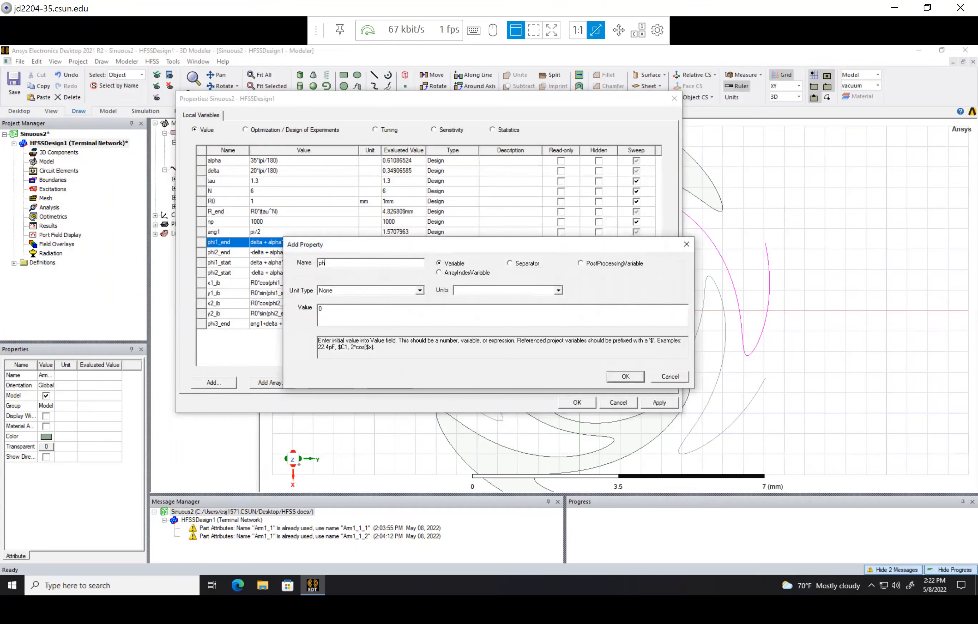
text(i4_end)
key(Return)
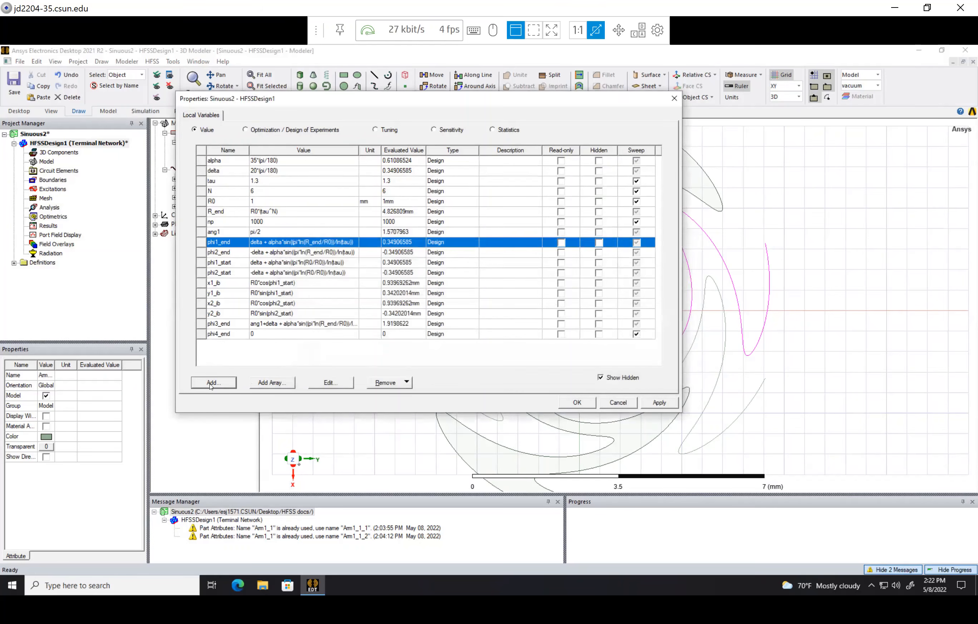
- Set phi4_end to the phi3_end expression with a minus sign before delta: ang1-delta + alpha*sin((pi*ln(R_end/R0))/ln(tau))
click(275, 324)
key(ctrl+c)
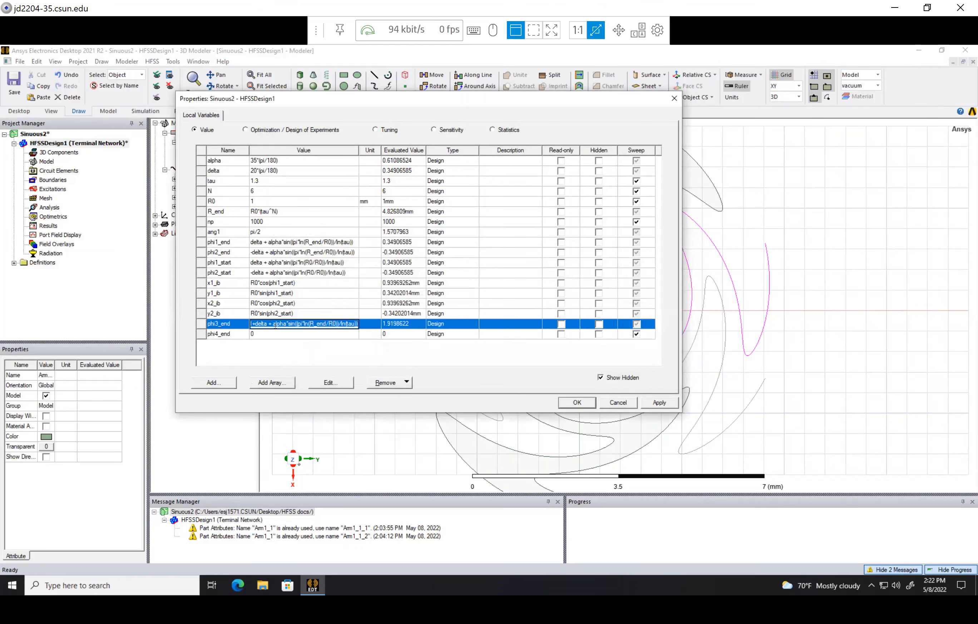
click(263, 334)
key(ctrl+v)
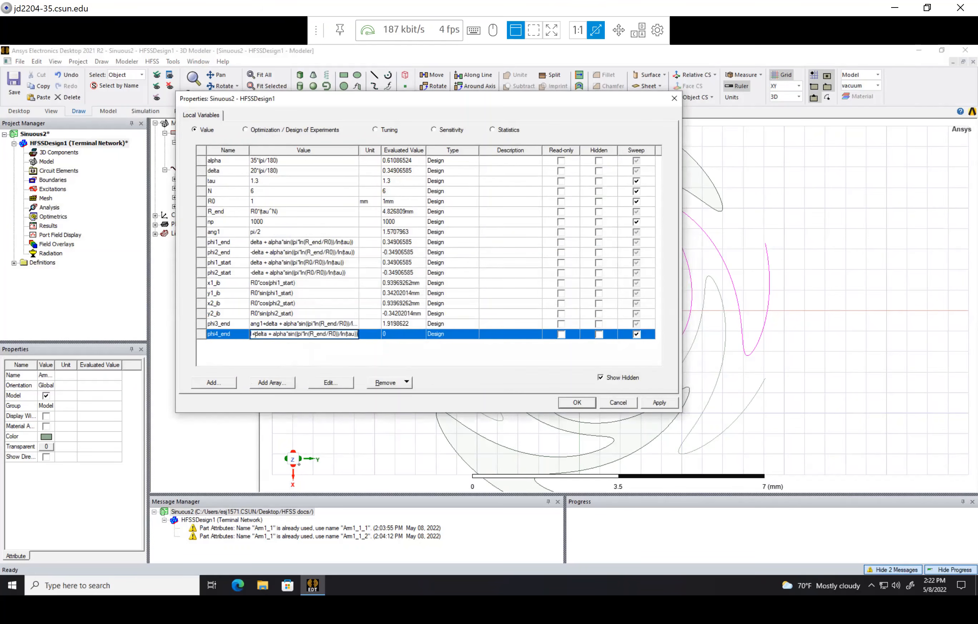
click(256, 334)
key(BackSpace)
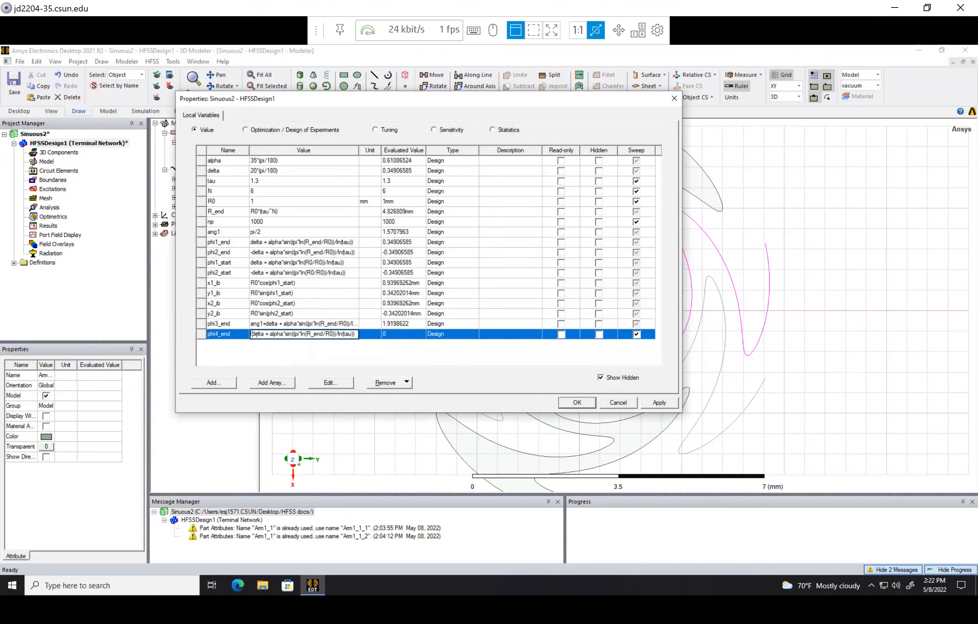
text(-)
key(Return)
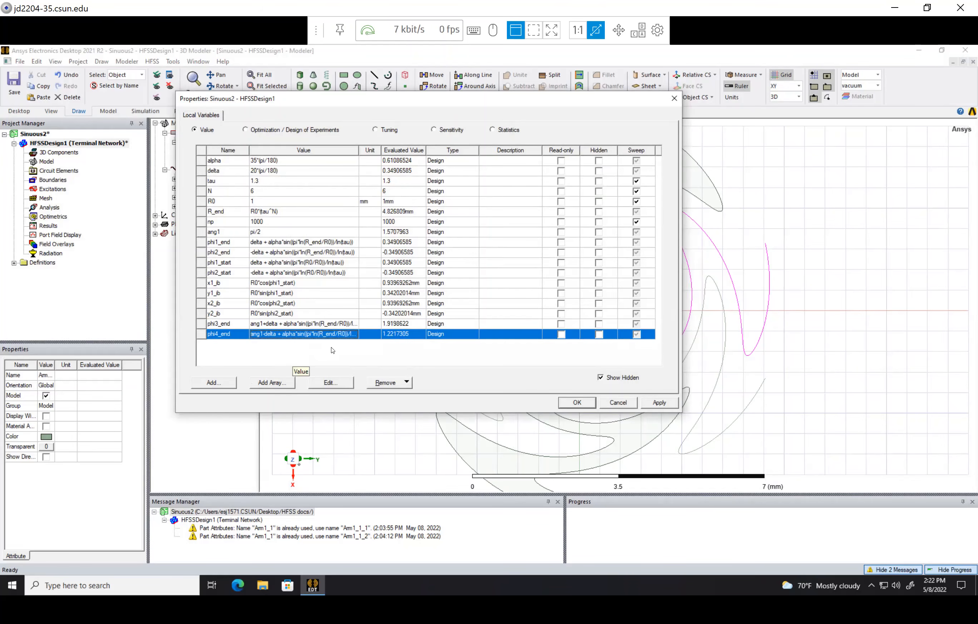
click(577, 402)
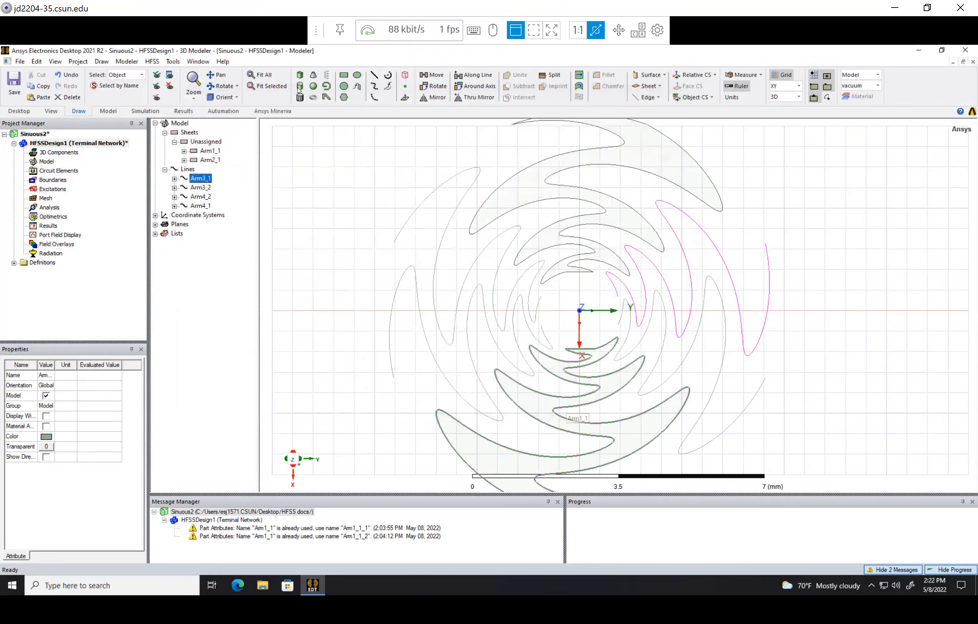
- Start a new equation-based curve with its _t range running from phi3_end to phi4_end
click(388, 85)
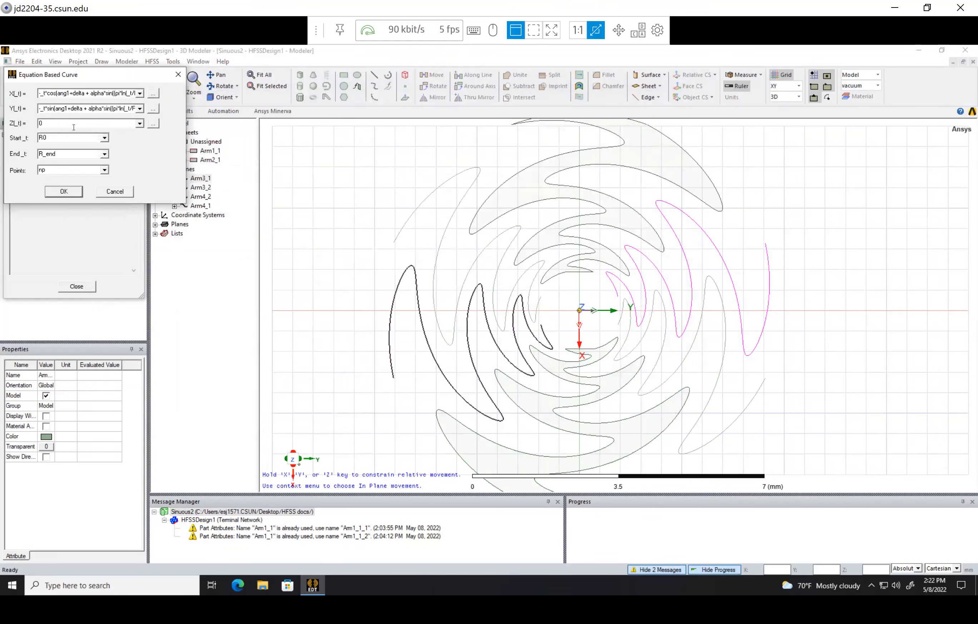
double_click(69, 138)
text(phi3_end)
double_click(69, 156)
text(phi)
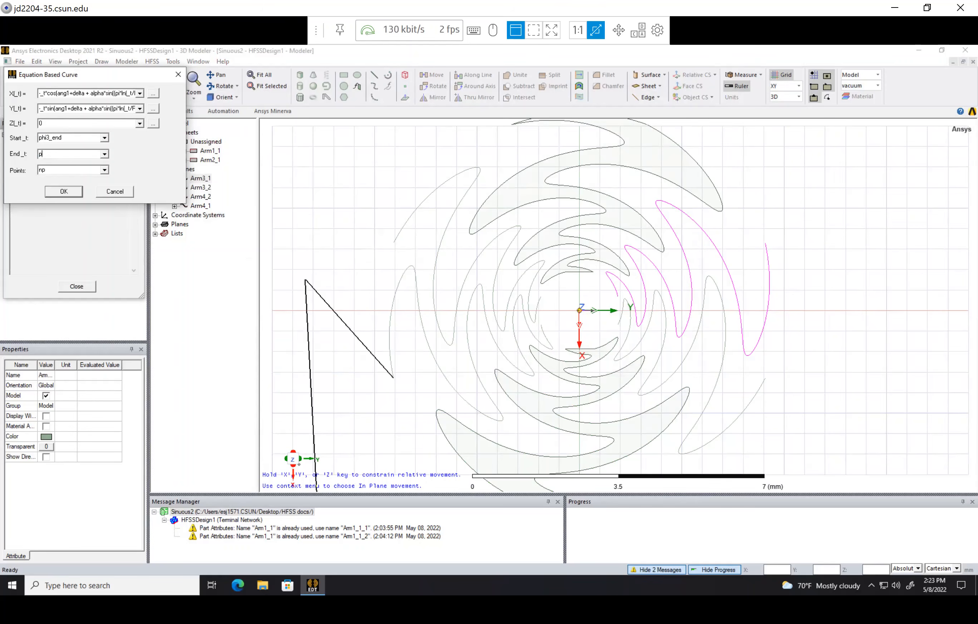
text(4_end)
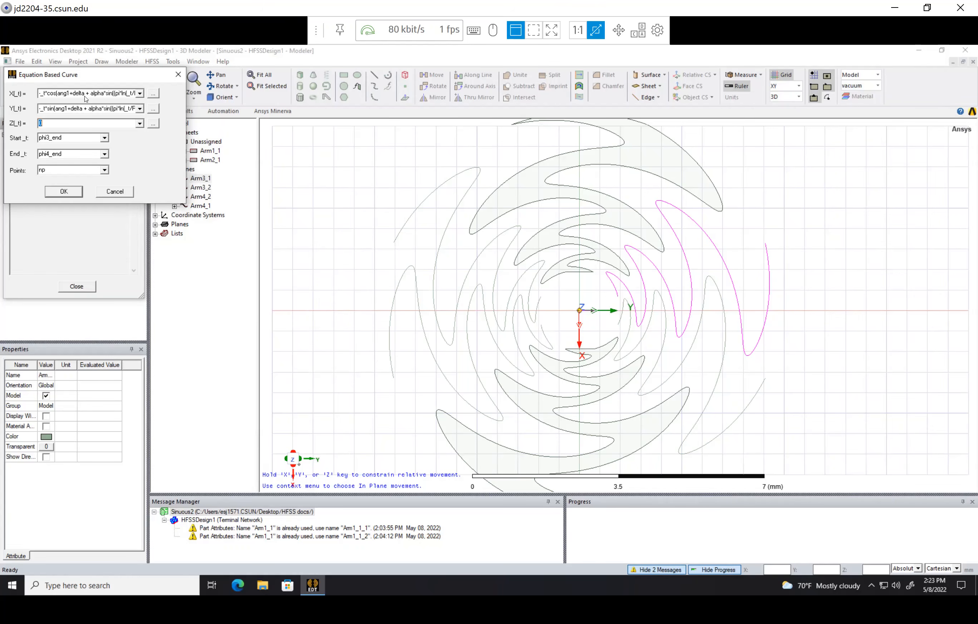
- Set X(_t) to R_end*cos(_t) and Y(_t) to R_end*sin(_t), and create Arm3's outer arc
click(85, 95)
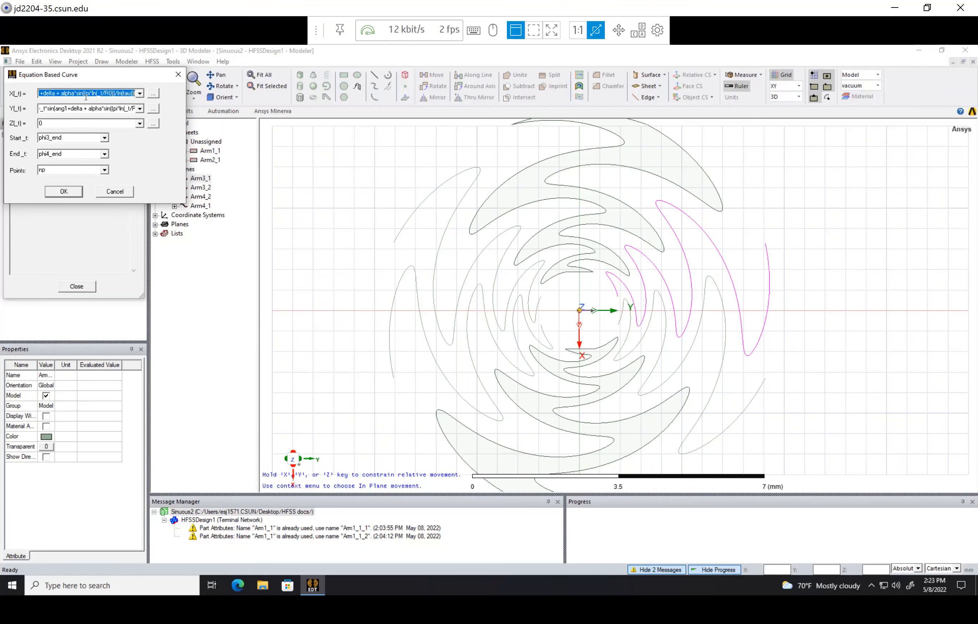
text(R)
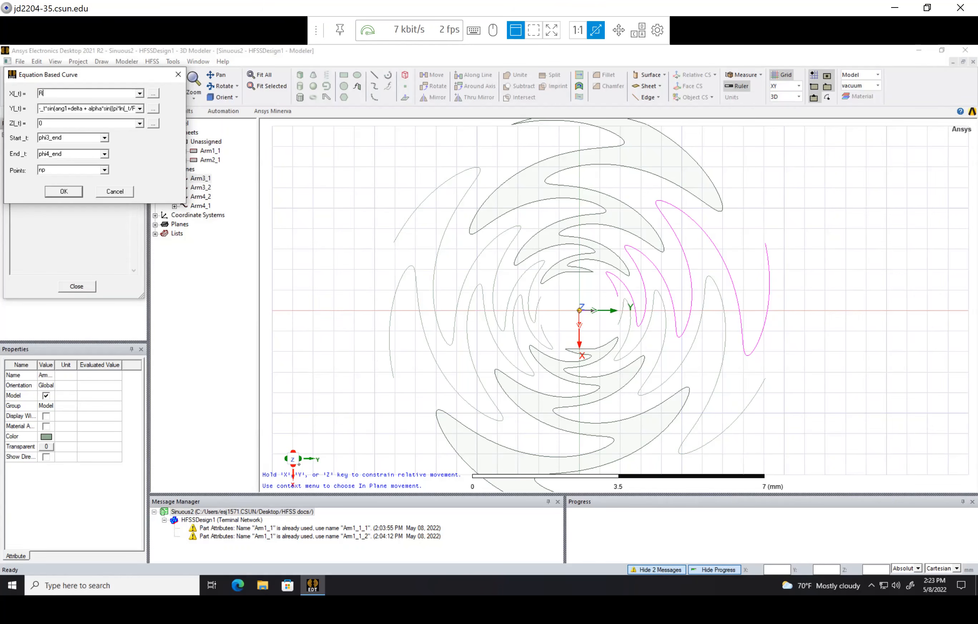
text(_end*cos(_t))
drag(79, 97, 23, 94)
key(ctrl+c)
key(Tab)
key(ctrl+v)
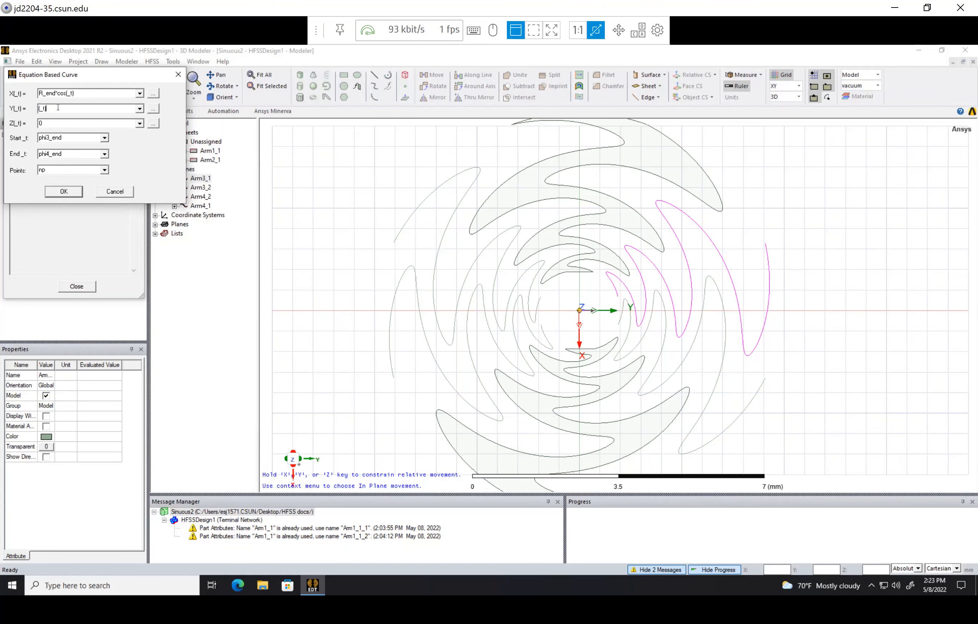
drag(84, 94, 23, 97)
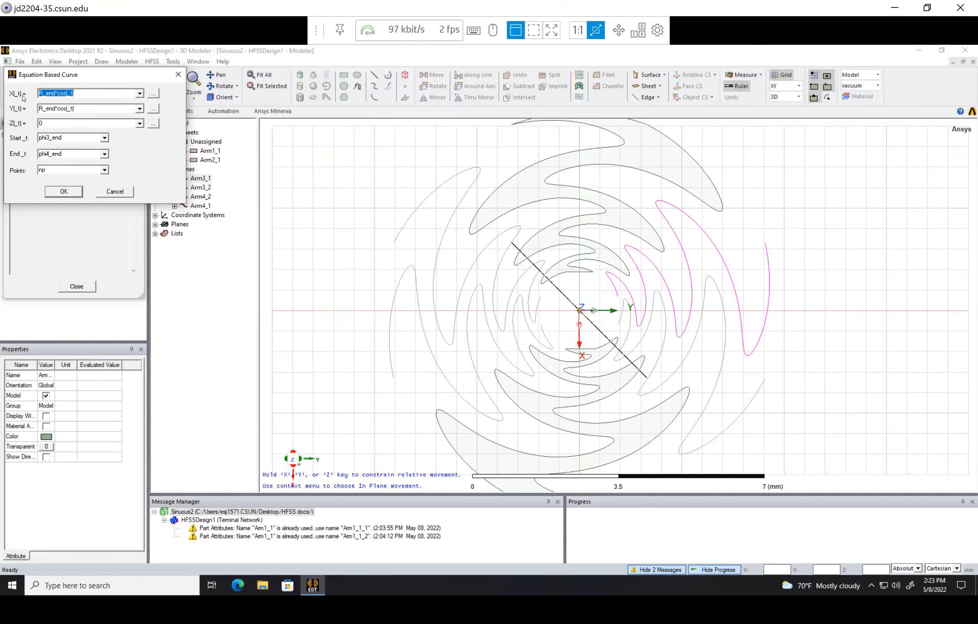
click(61, 108)
key(Delete)
key(Delete)
key(Delete)
text(sin)
click(64, 121)
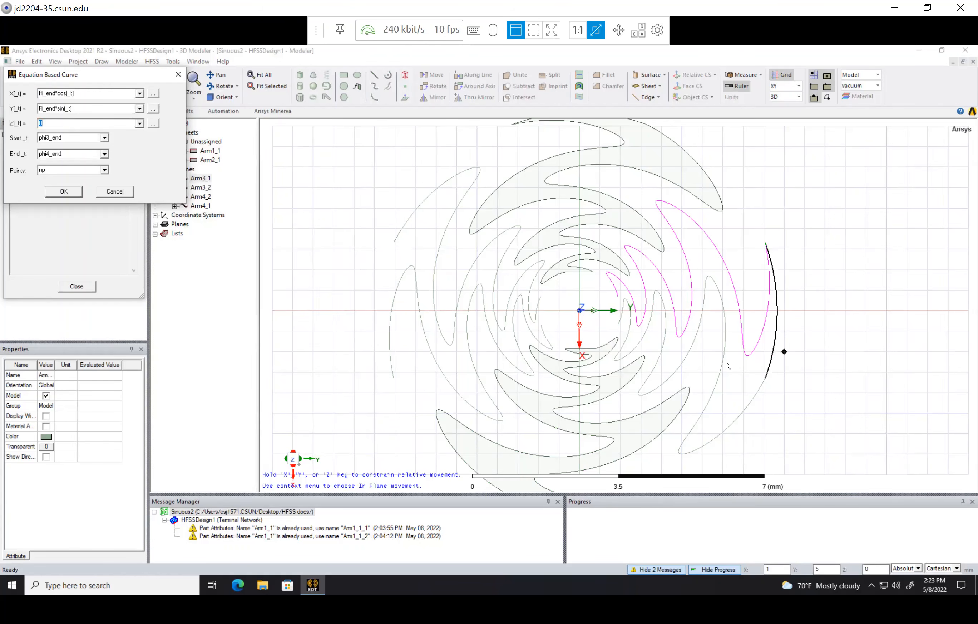
click(65, 191)
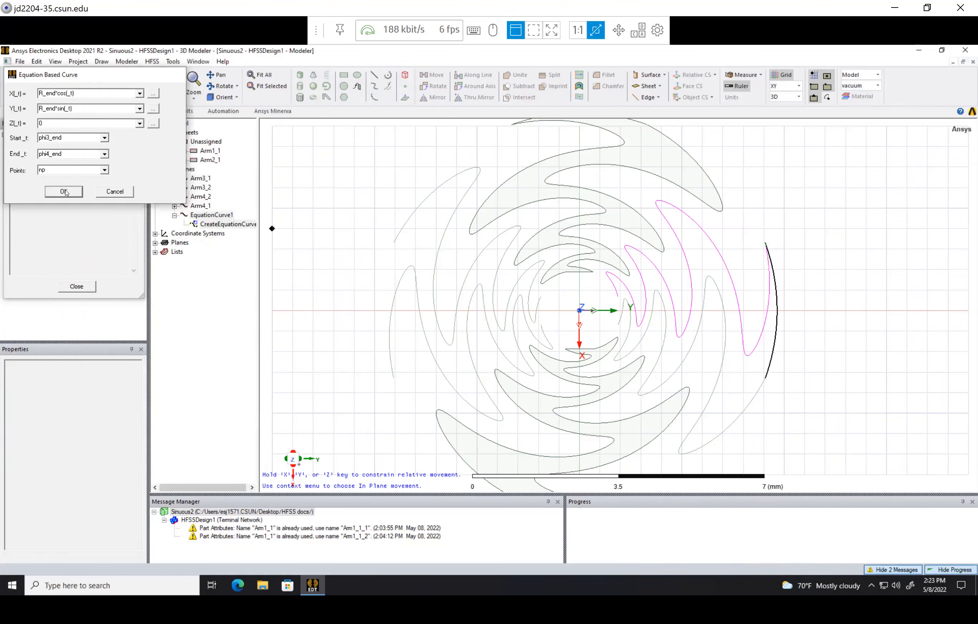
- Create the opposite outer arc as an equation-based curve with X(_t) = -R_end*cos(_t) and Y(_t) = -R_end*sin(_t), from phi3_end to phi4_end
click(390, 85)
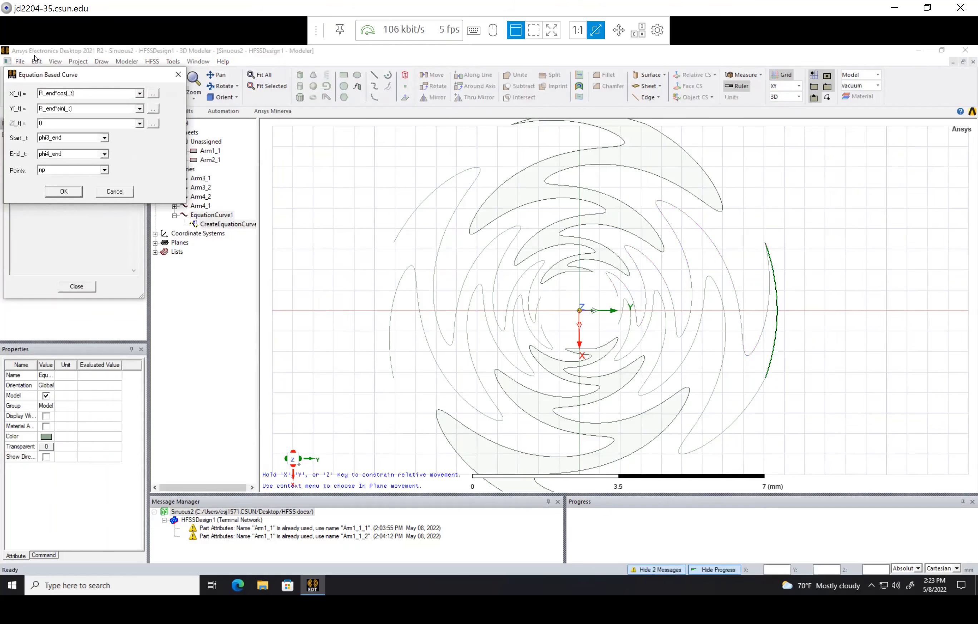
click(89, 96)
click(89, 93)
right_click(86, 92)
click(89, 92)
key(Left)
key(Left)
key(Left)
key(Left)
key(Left)
key(Left)
key(Left)
key(Left)
key(Left)
key(Left)
text(-)
click(95, 108)
key(Left)
key(Home)
text(-)
click(94, 123)
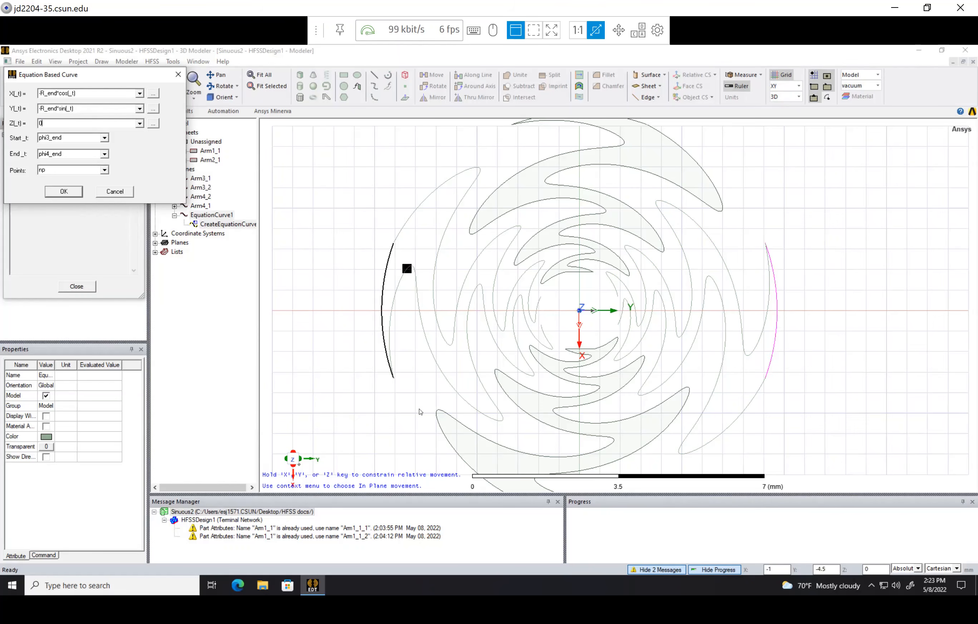
click(64, 192)
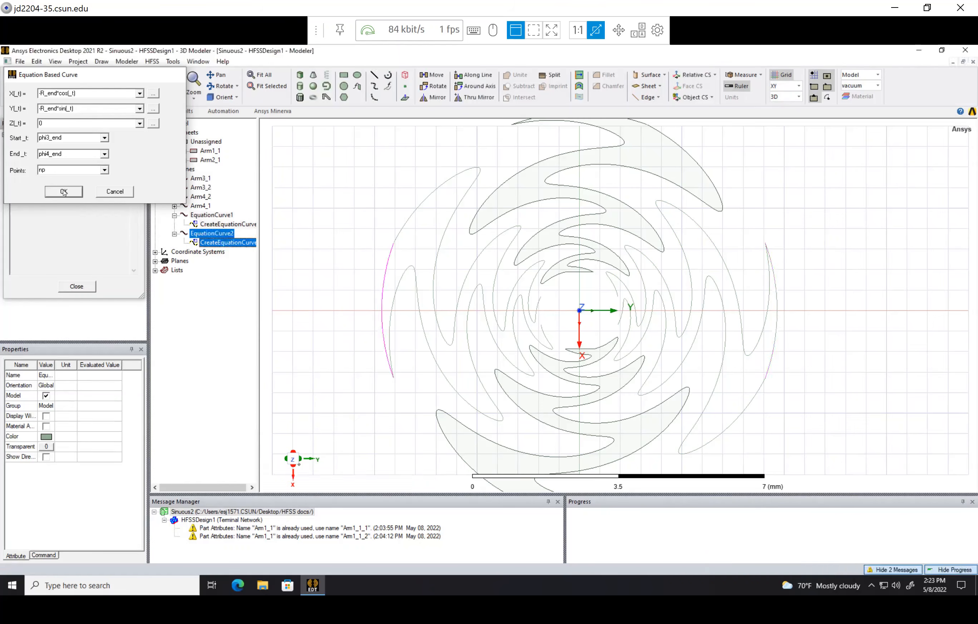
- Collapse the two new arcs' entries in the model tree and rename the non-negated outer arc as Arm3_ob
click(174, 215)
click(174, 224)
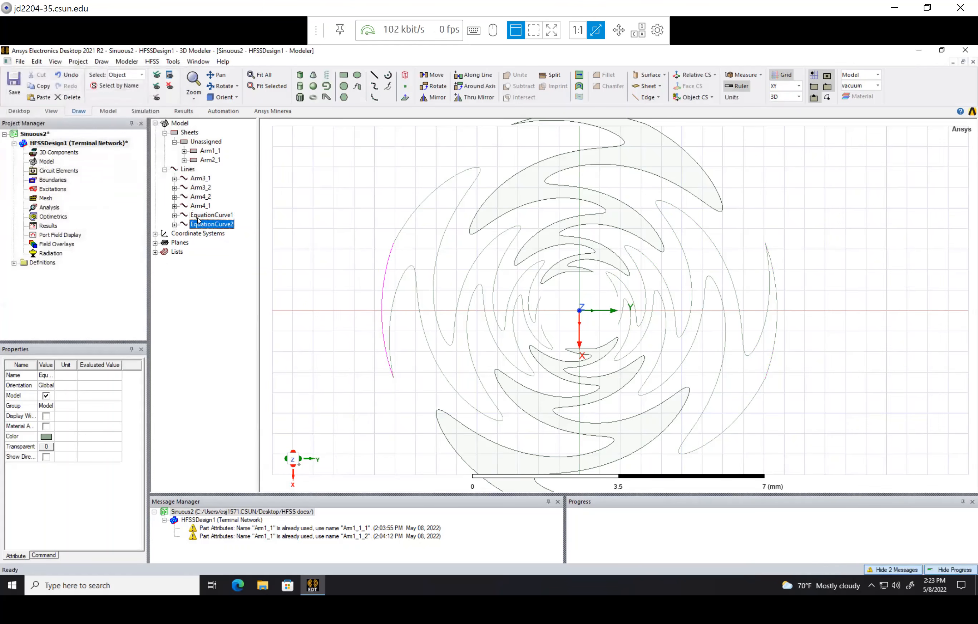
double_click(198, 217)
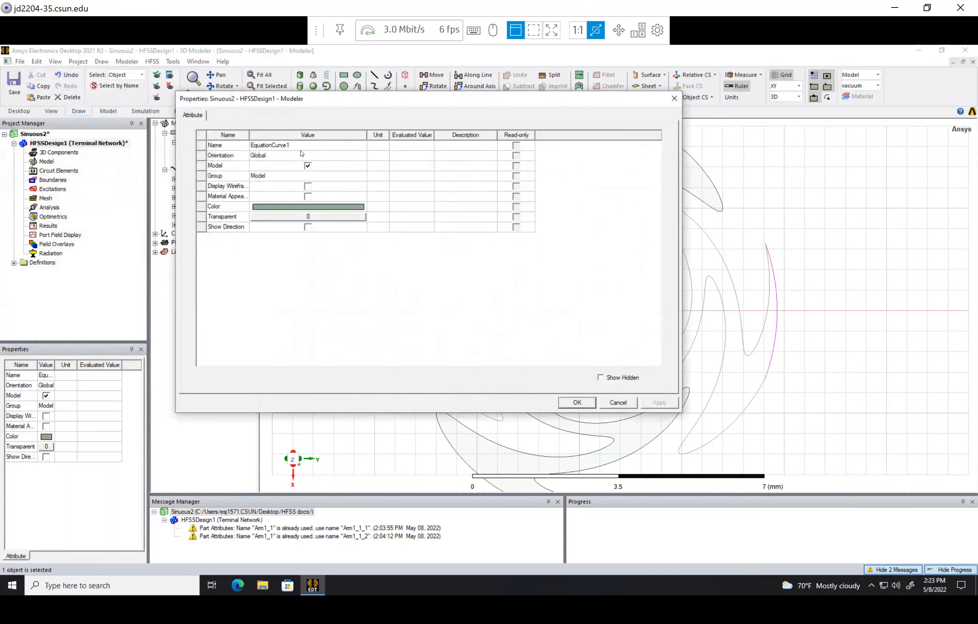
click(303, 146)
text(Arm3_ob)
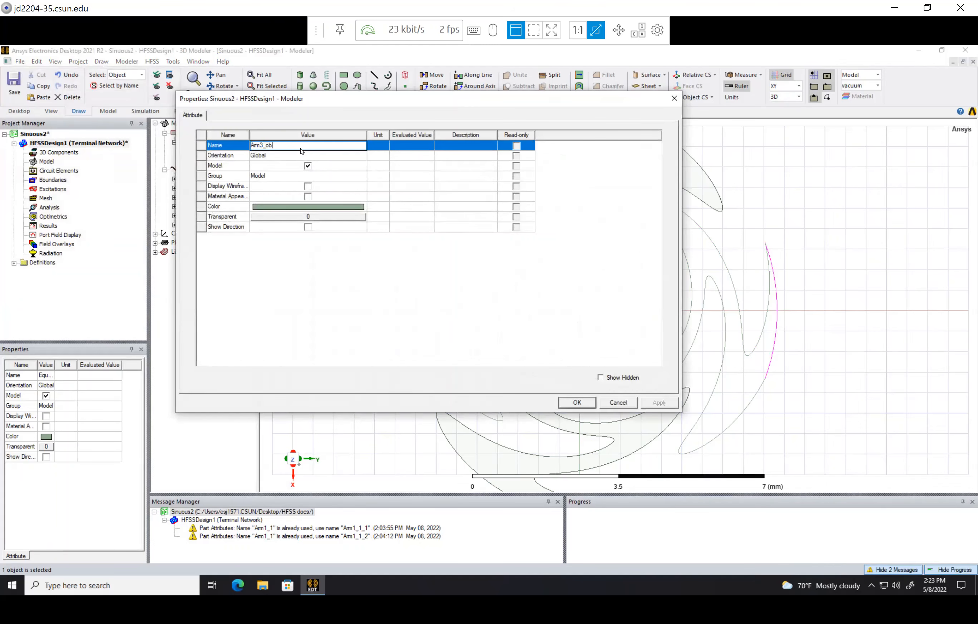
key(Tab)
click(577, 403)
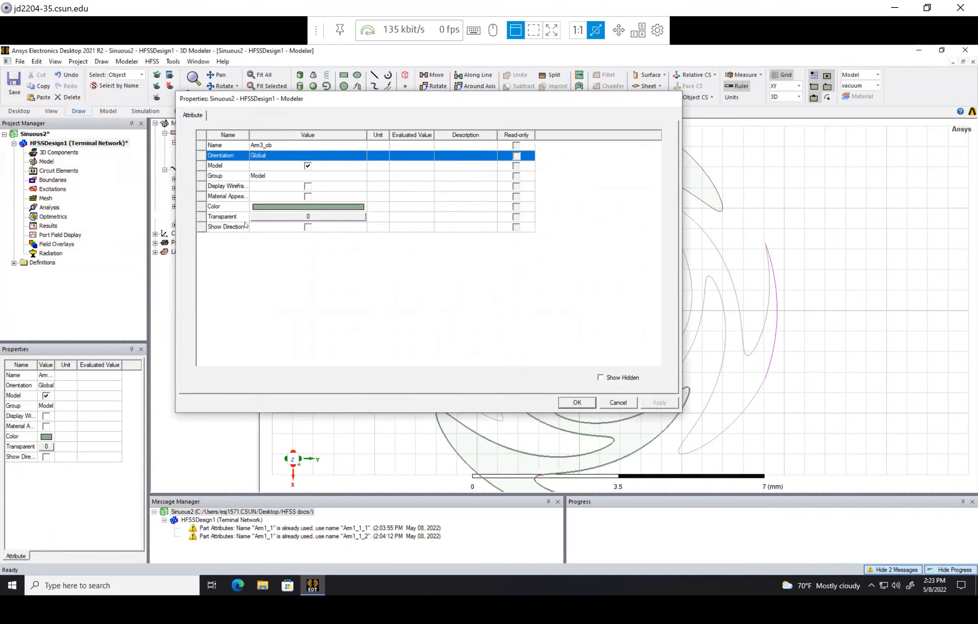
- Rename the remaining outer arc, the negated one, as Arm4_ob and clear the selection
double_click(203, 220)
click(293, 147)
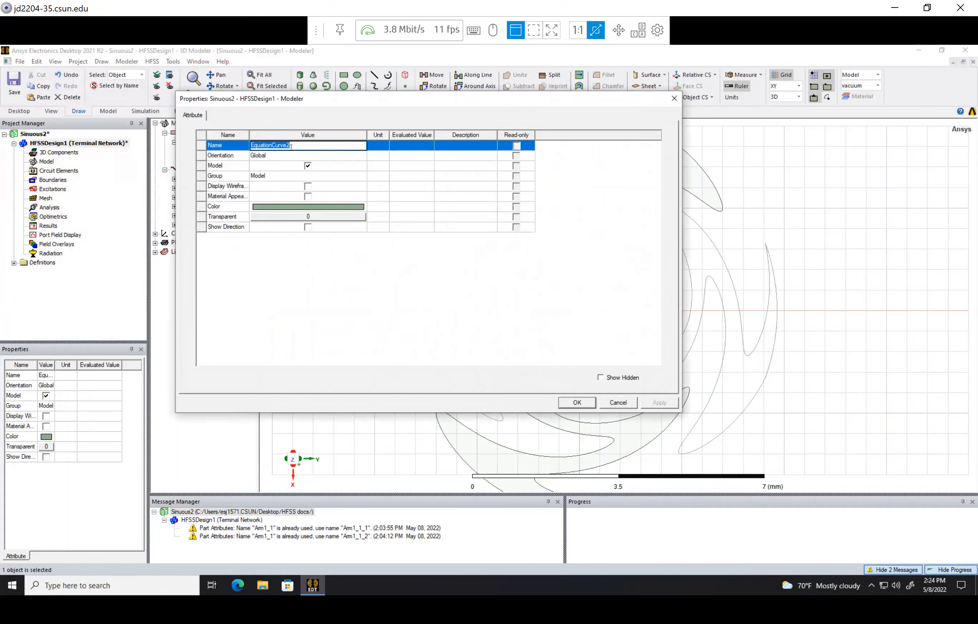
text(Arm4_ob)
key(Tab)
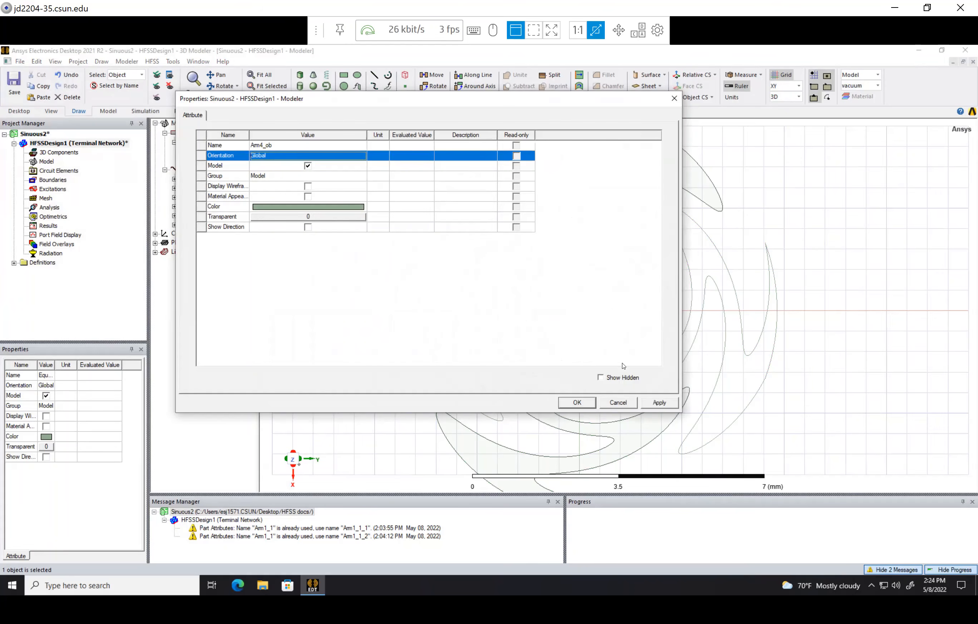
click(577, 402)
click(345, 286)
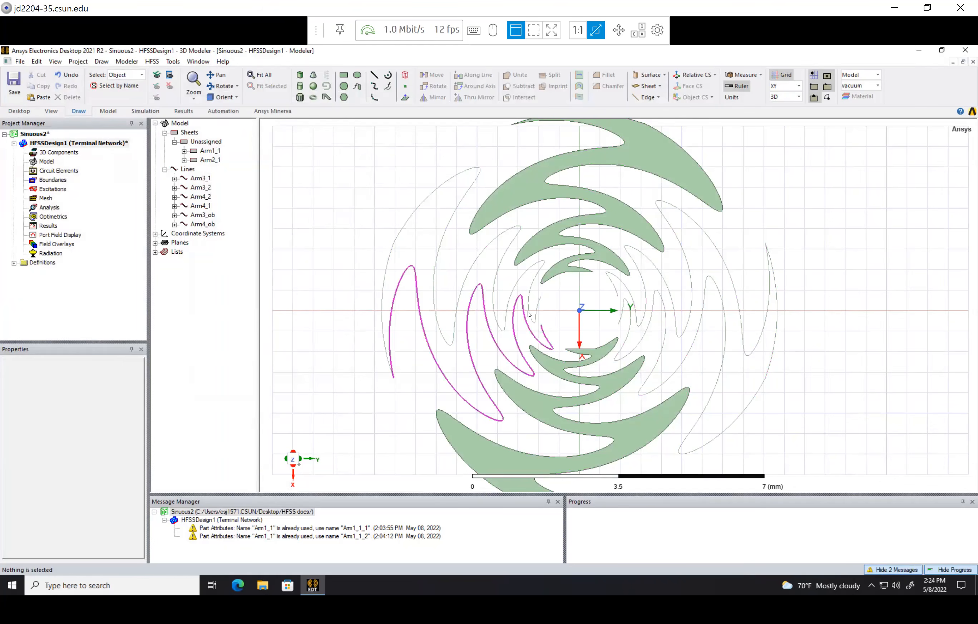
- Add two unitless design variables named phi3_start and phi4_start, each with an initial value of 0
click(154, 61)
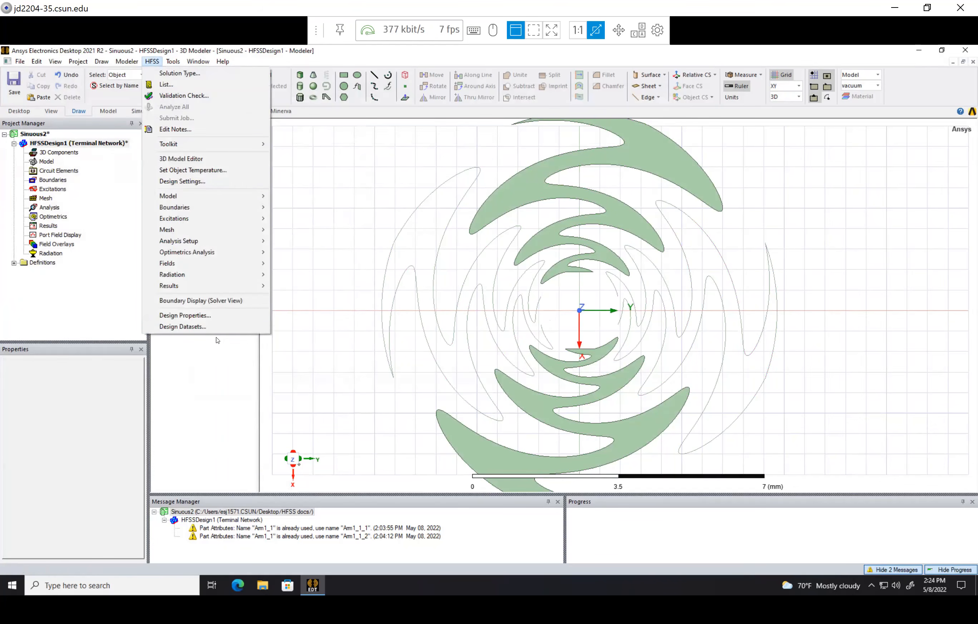
click(213, 320)
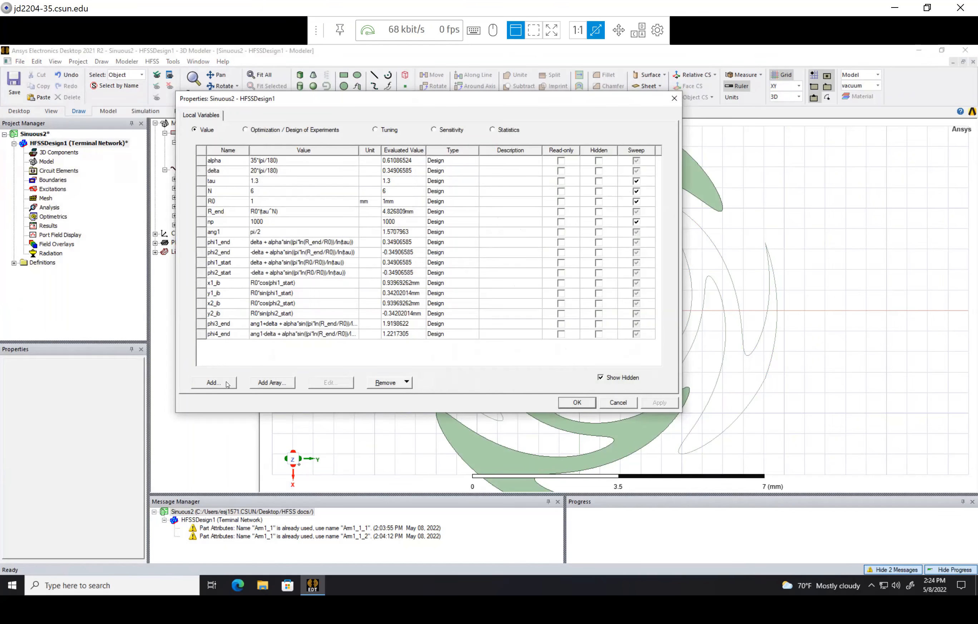
drag(227, 412, 226, 526)
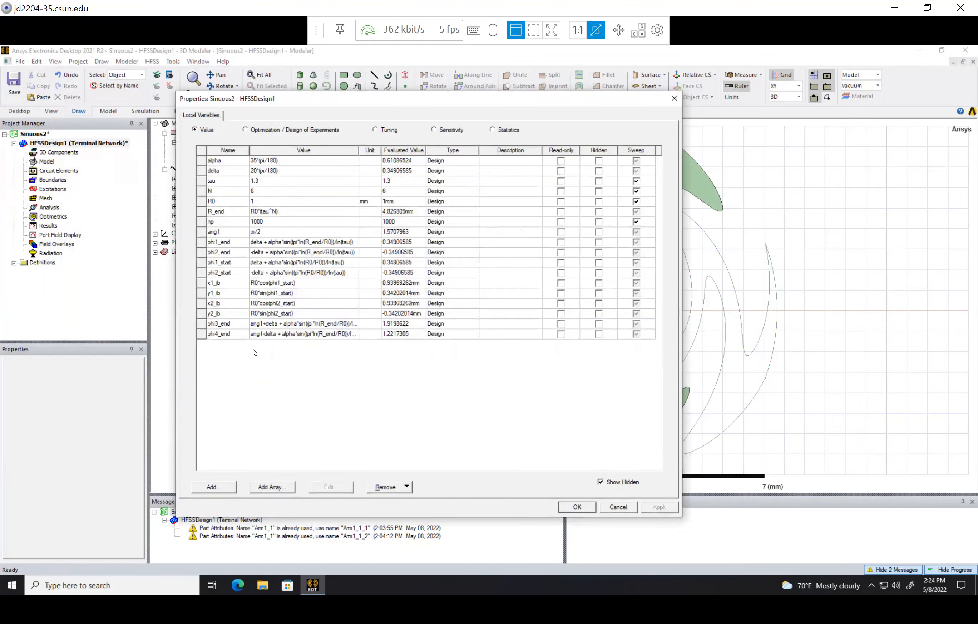
click(215, 485)
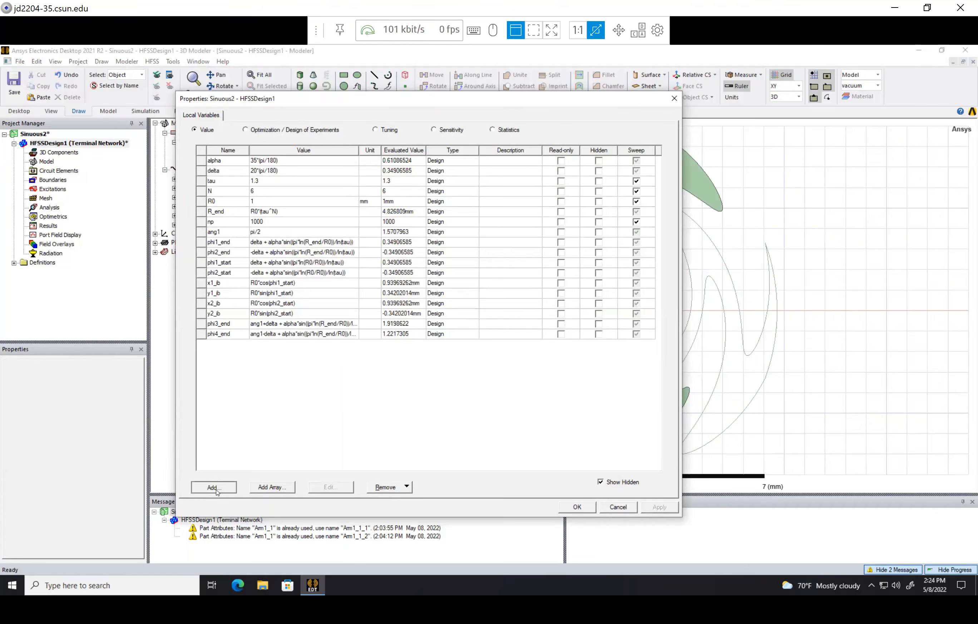
text(phi3_ed)
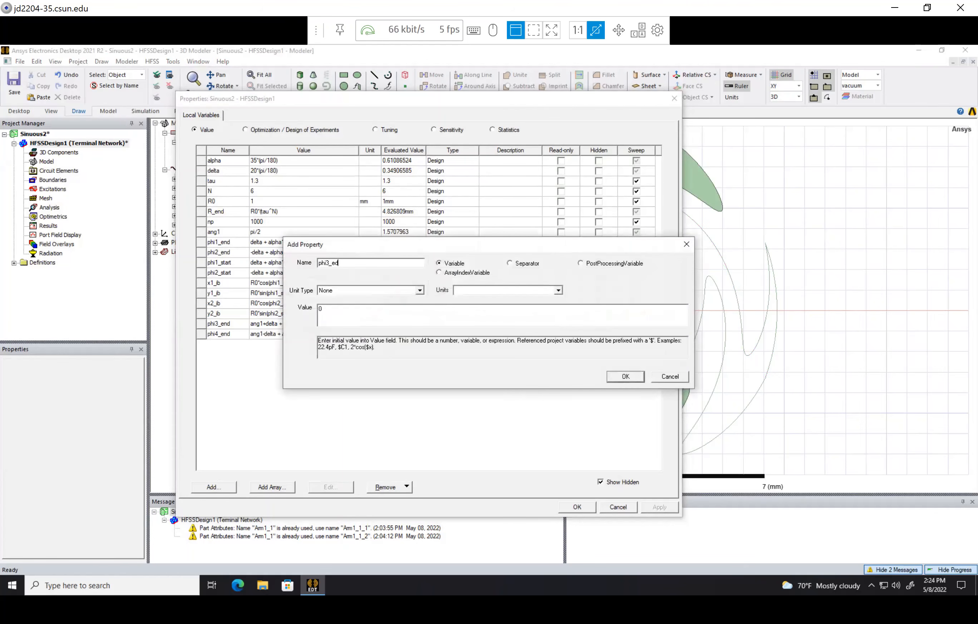
text(start)
key(Return)
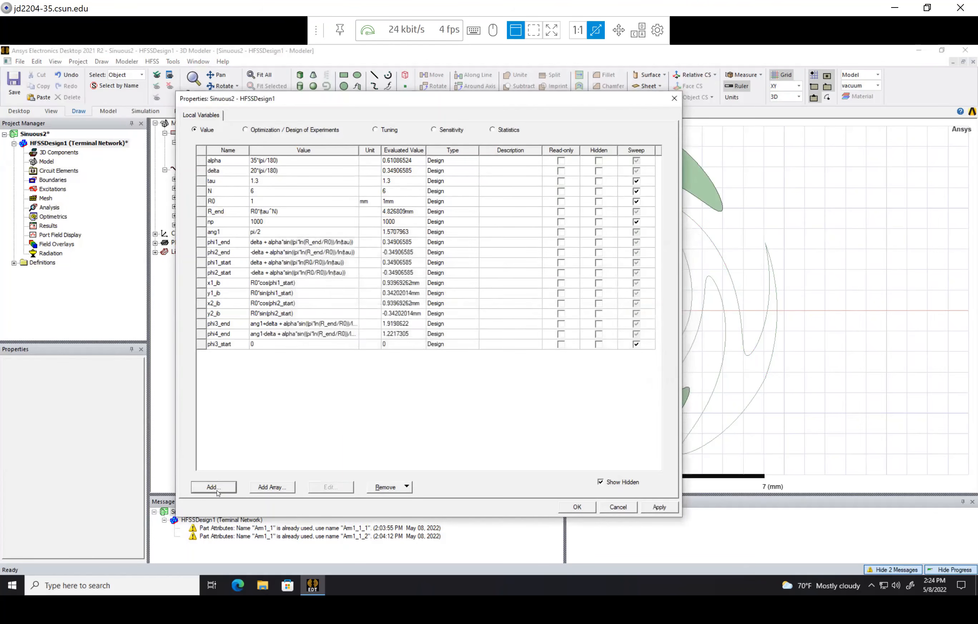
click(224, 486)
text(phi)
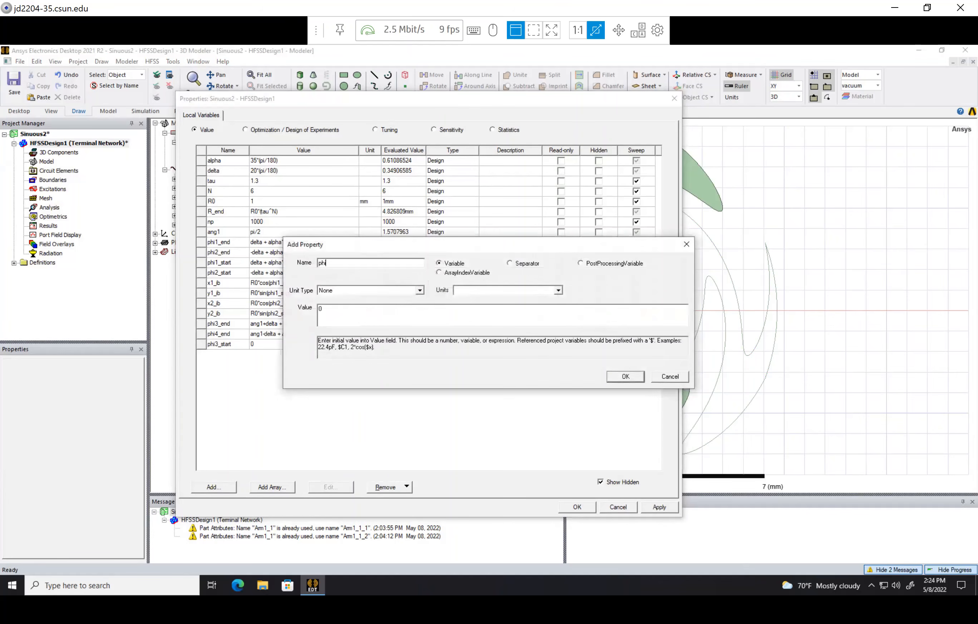
text(4_start)
key(Return)
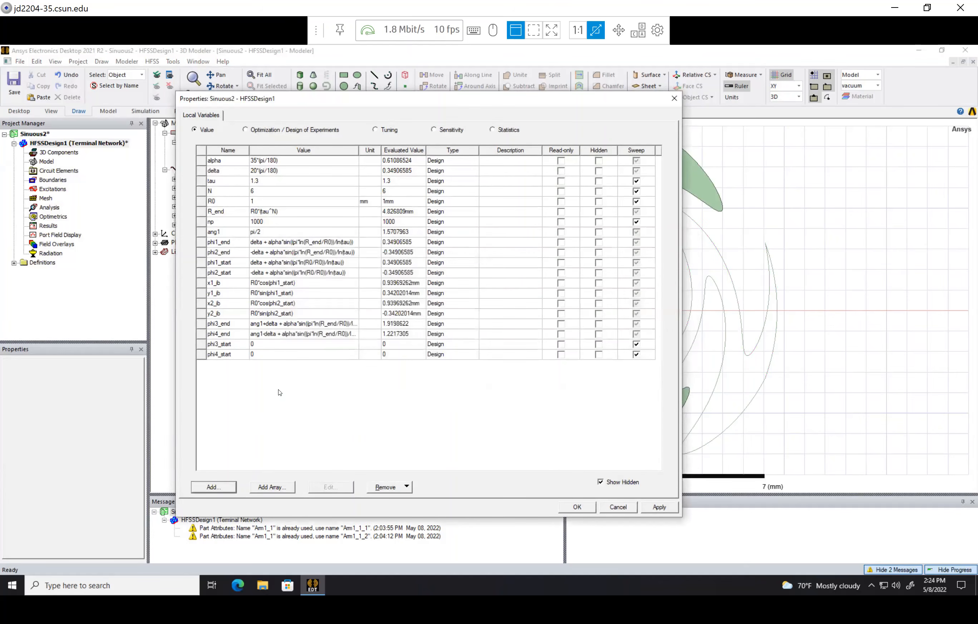
- Set phi3_start to ang1+delta + alpha*sin((pi*ln(R0/R0))/ln(tau)), adapting the phi3_end expression
click(275, 324)
key(ctrl+c)
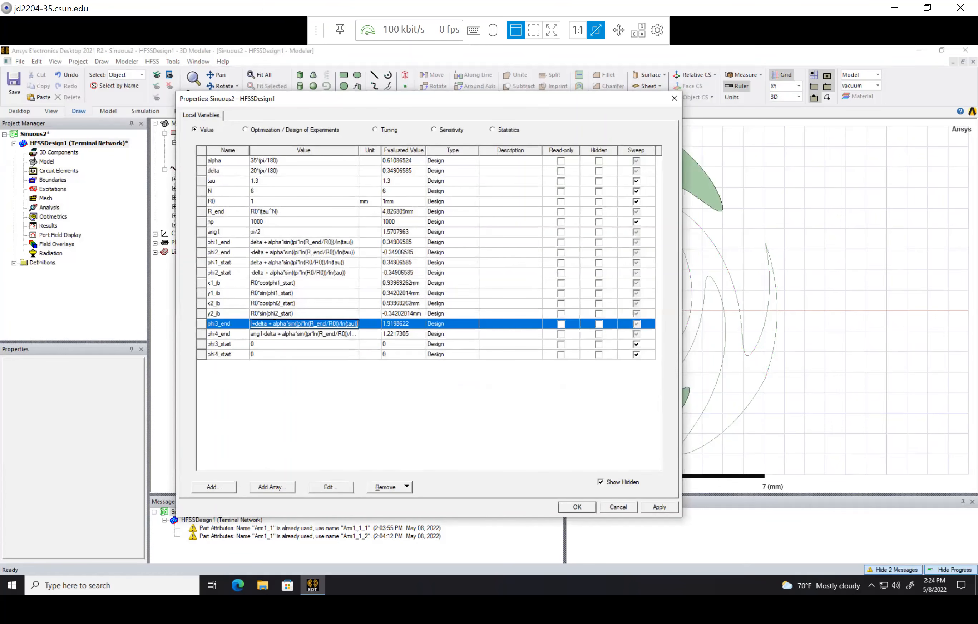
click(275, 343)
key(ctrl+v)
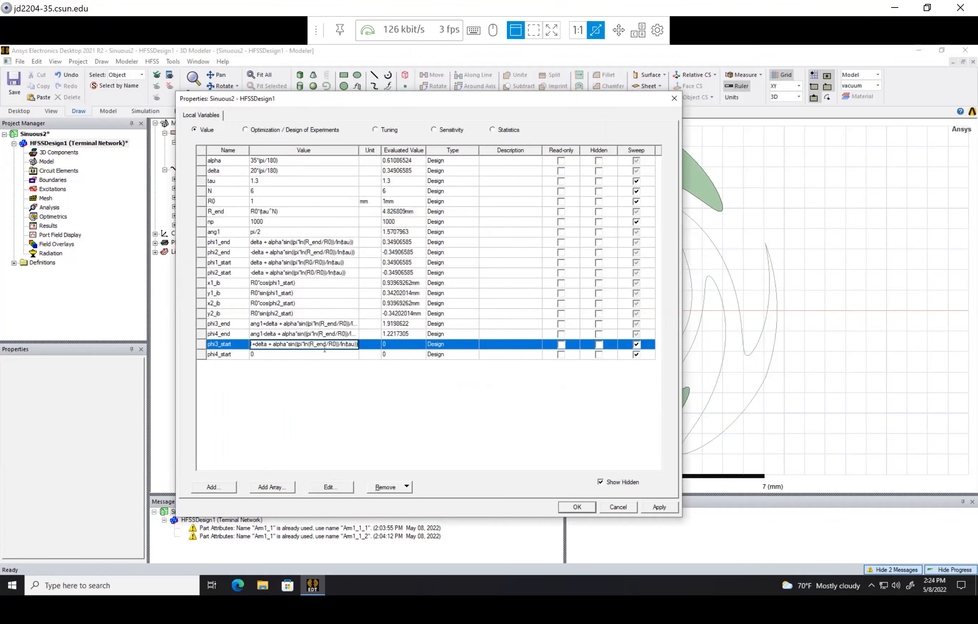
key(Delete)
key(Delete)
key(Delete)
key(Delete)
text(0)
key(Return)
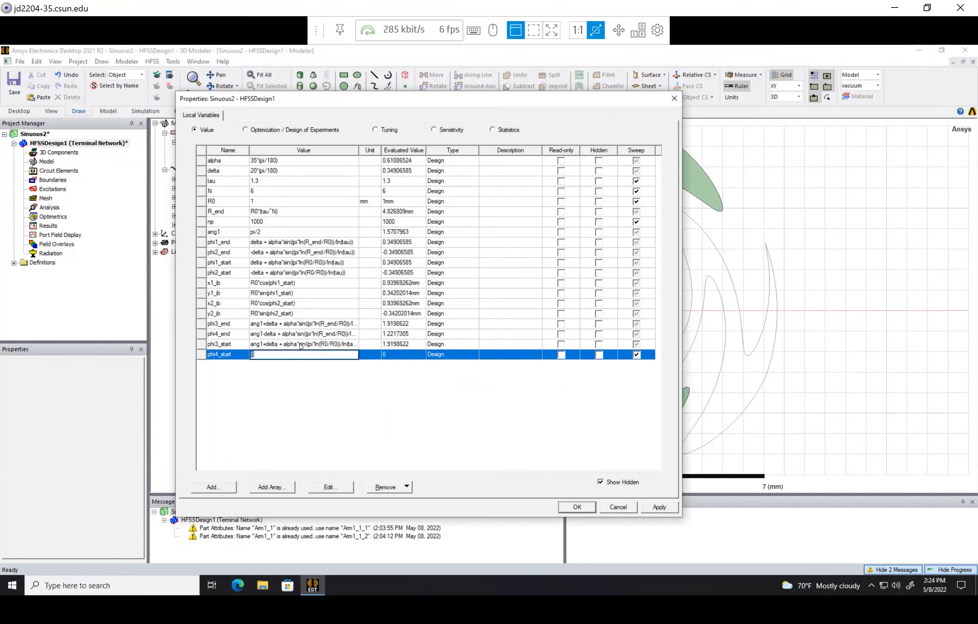
- Set phi4_start to ang1-delta + alpha*sin((pi*ln(R0/R0))/ln(tau)), adapting the phi3_start expression
click(301, 345)
key(ctrl+c)
click(281, 354)
key(ctrl+v)
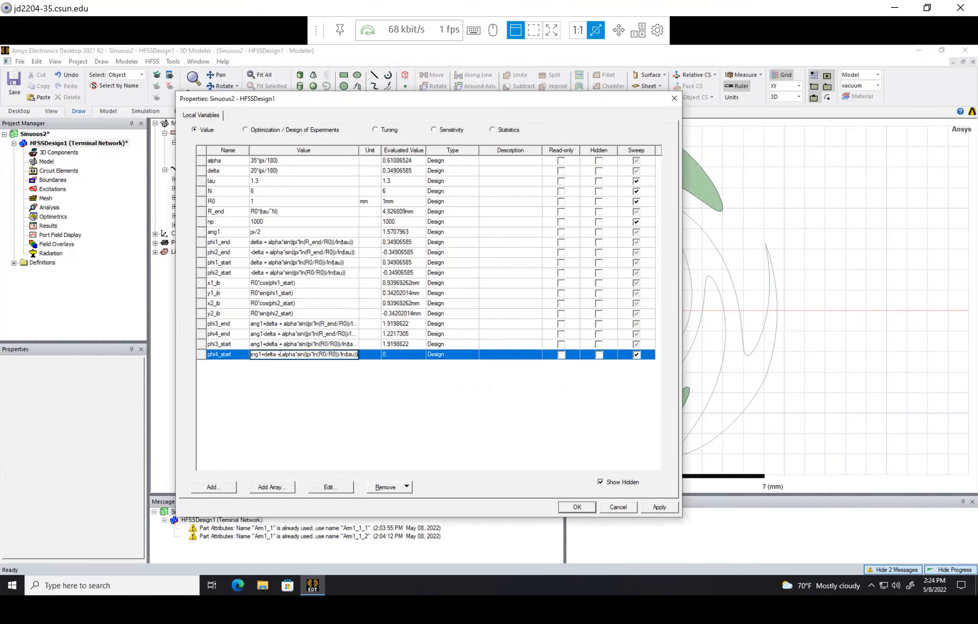
key(Delete)
text(-)
key(Return)
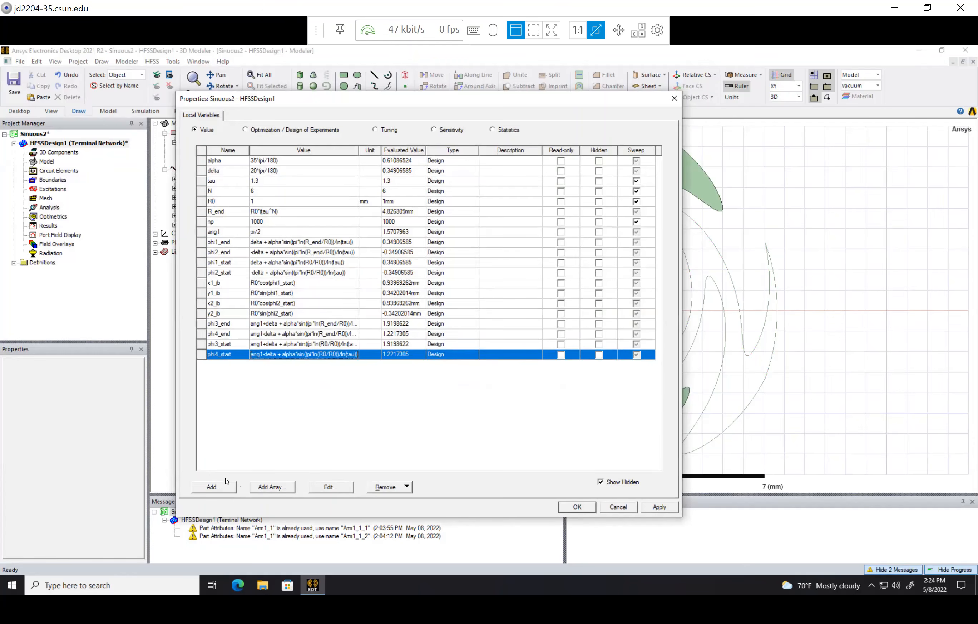
- Add four design variables named x3_ib, y3_ib, x4_ib and y4_ib, each with an initial value of 0
click(214, 487)
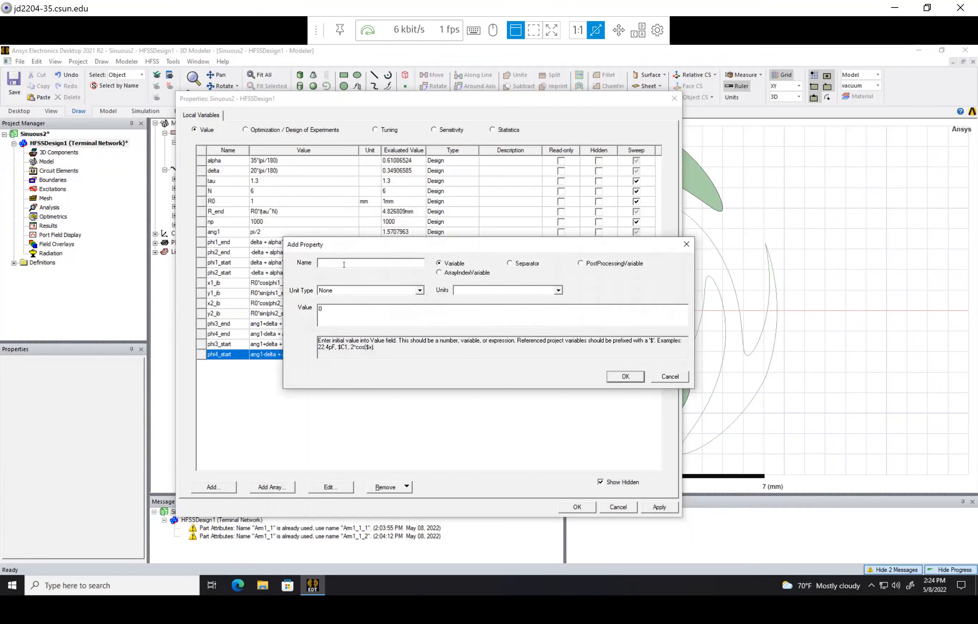
text(x3_ib)
key(Return)
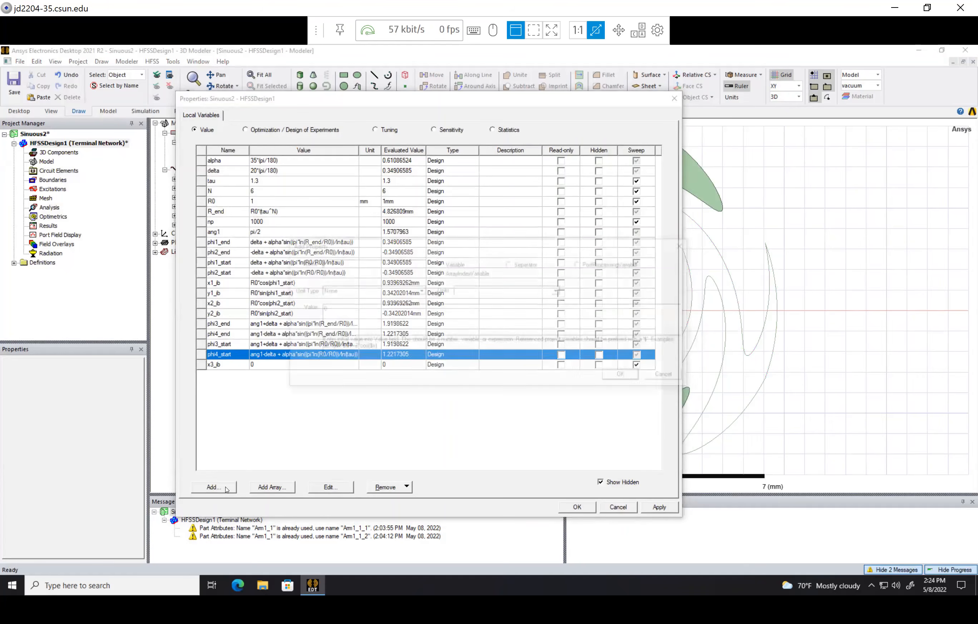
click(212, 486)
text(y3_ib)
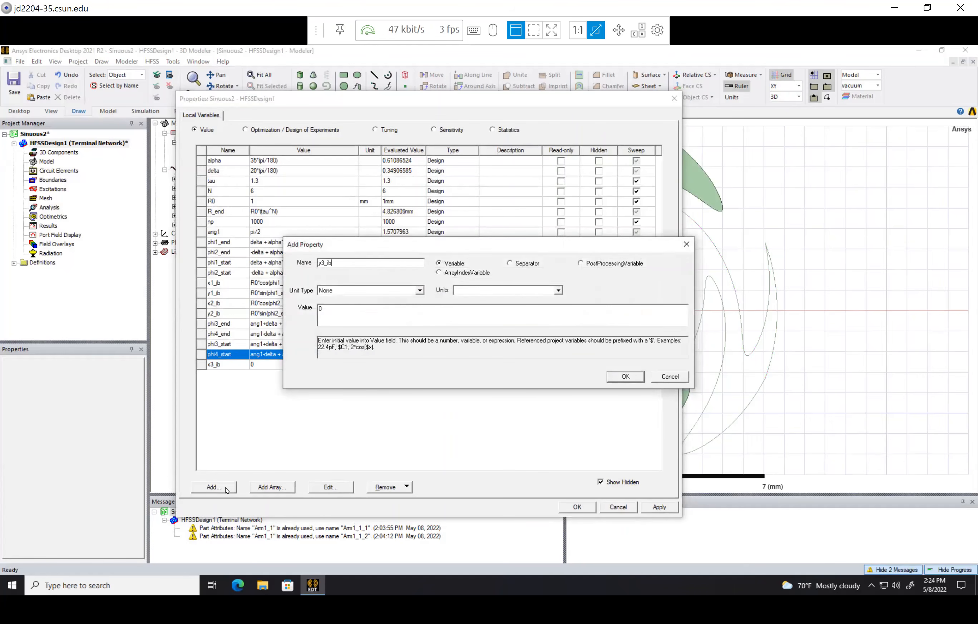
key(Return)
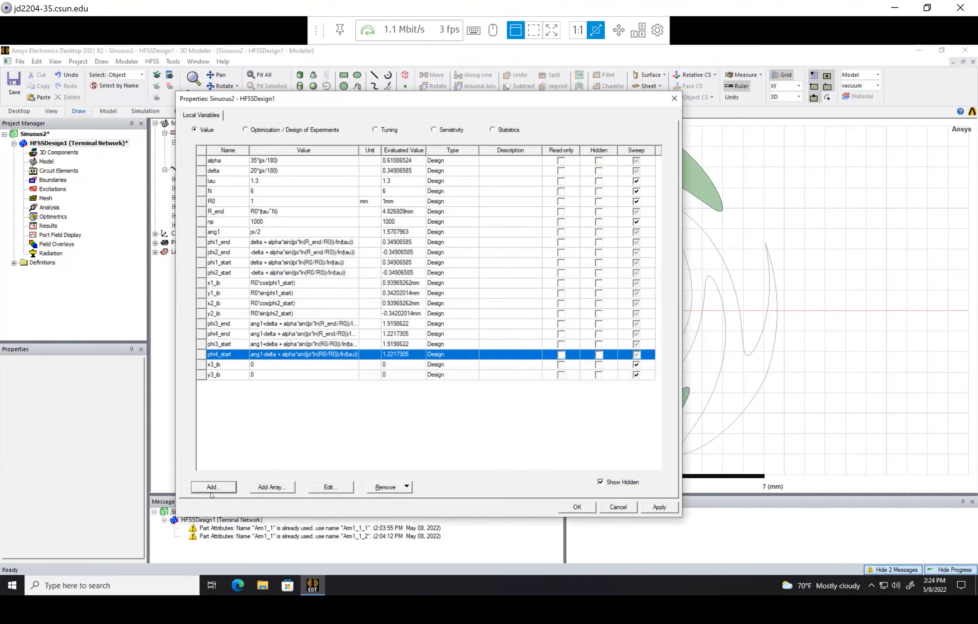
click(212, 489)
text(x4_ib)
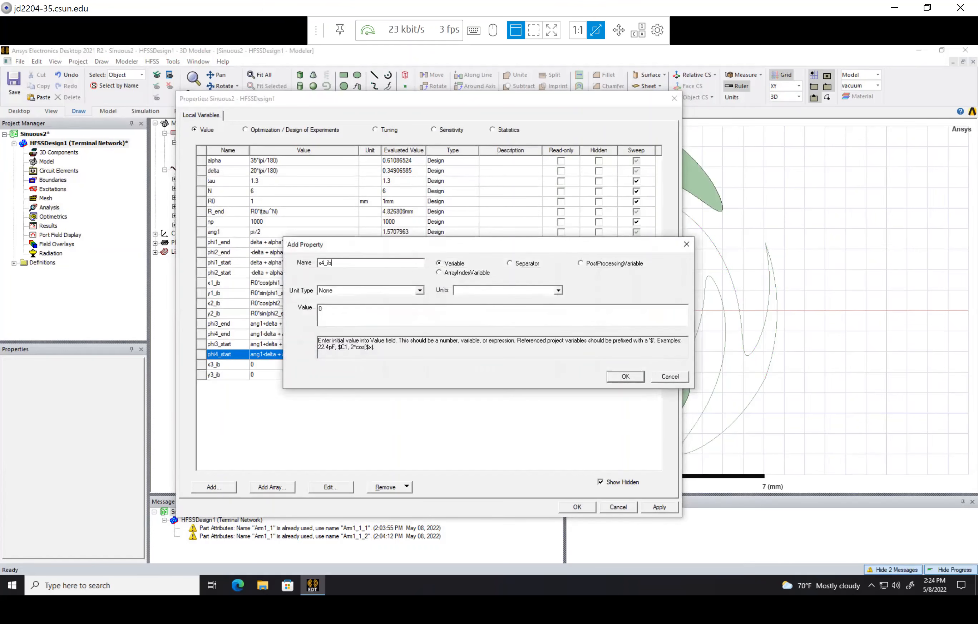
key(Return)
click(211, 487)
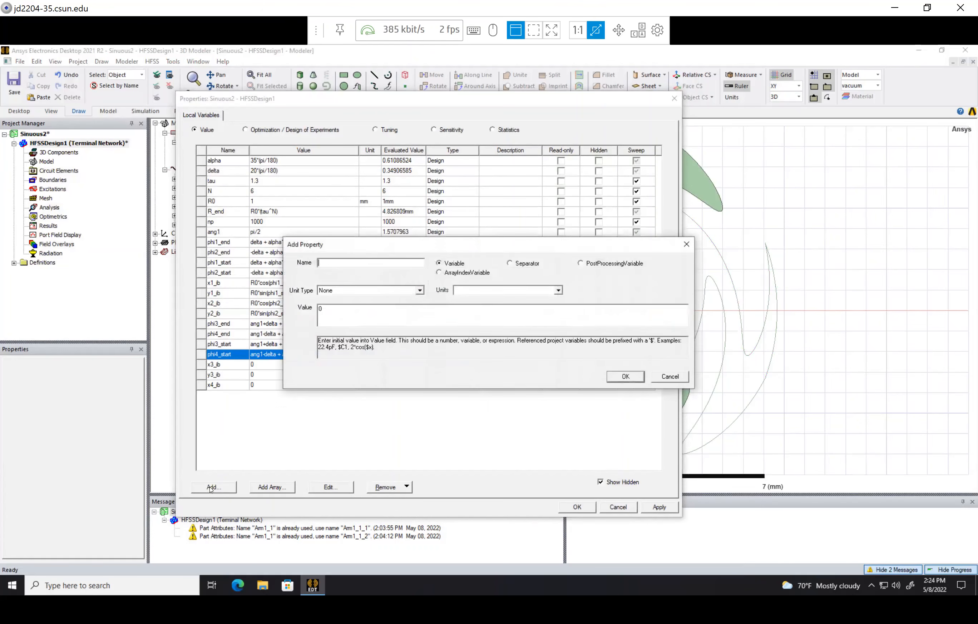
text(y4_ib)
key(Return)
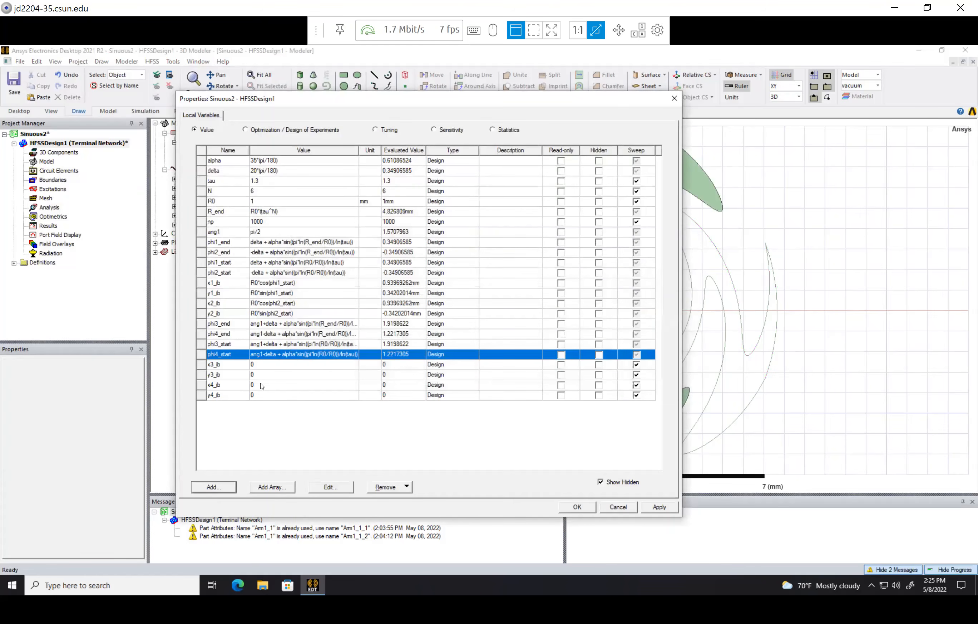
- Set x3_ib to R0*cos(phi3_start), reusing the x1_ib expression
double_click(304, 283)
key(ctrl+c)
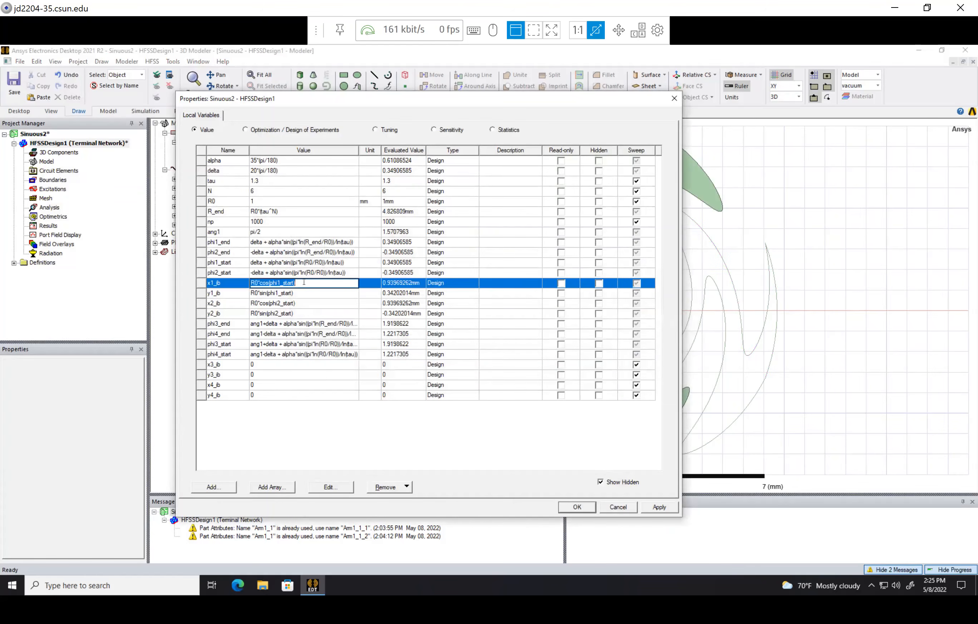
double_click(285, 365)
key(ctrl+v)
click(280, 366)
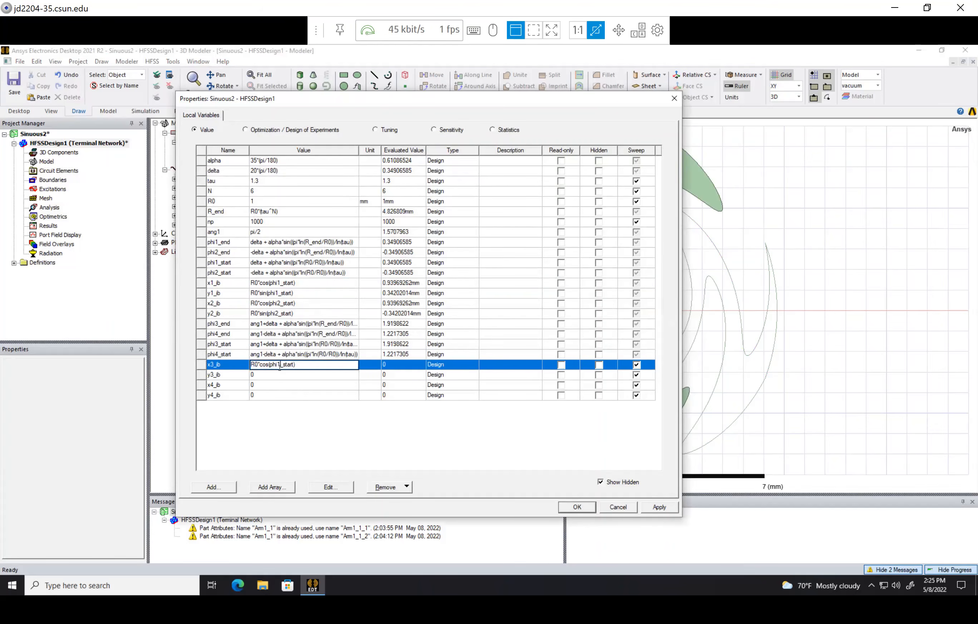
key(BackSpace)
text(3)
key(Return)
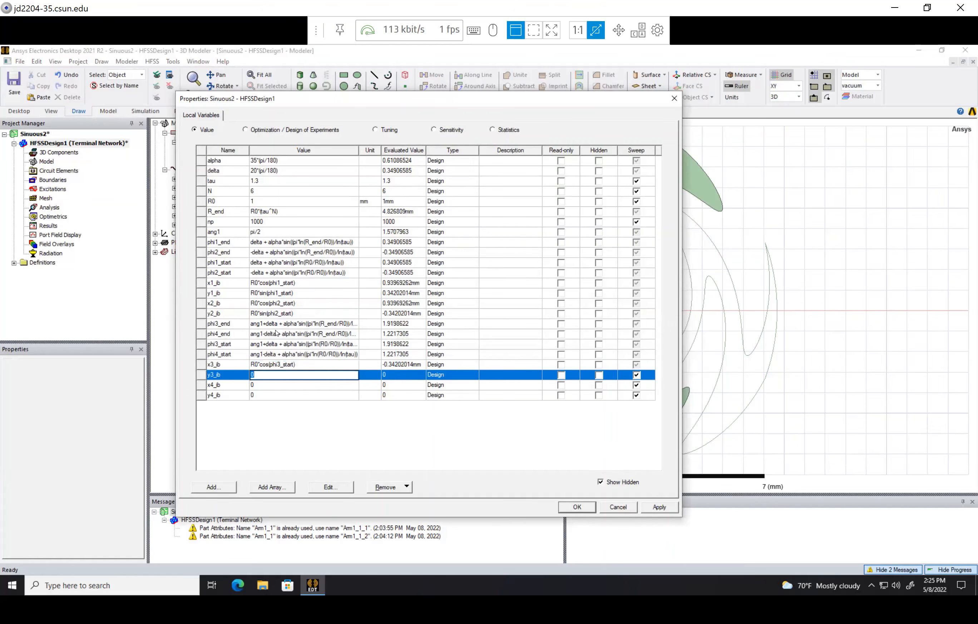
- Set y3_ib to R0*sin(phi3_start), reusing the x3_ib expression
click(296, 364)
key(ctrl+c)
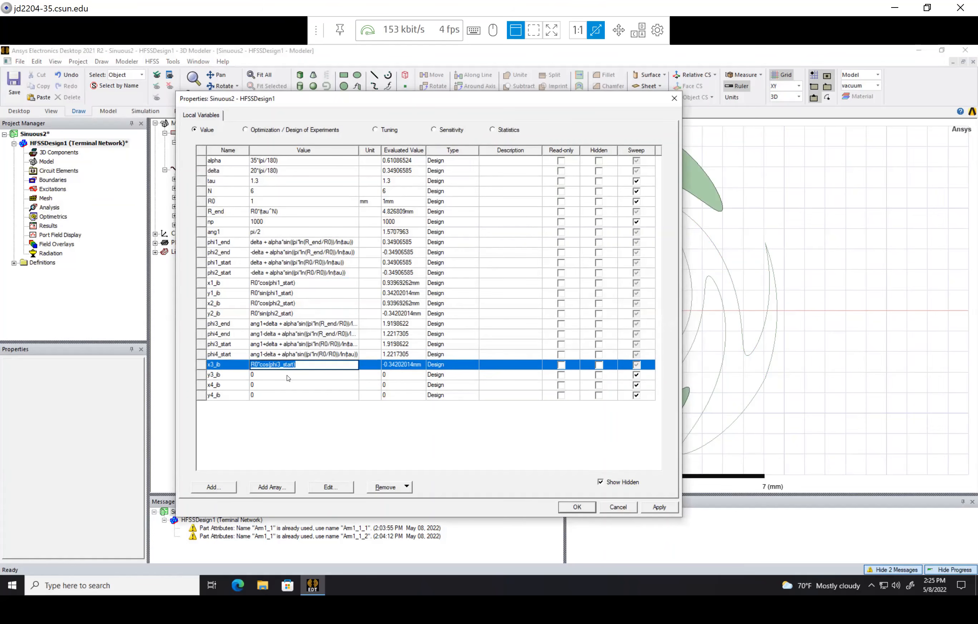
double_click(263, 375)
key(ctrl+v)
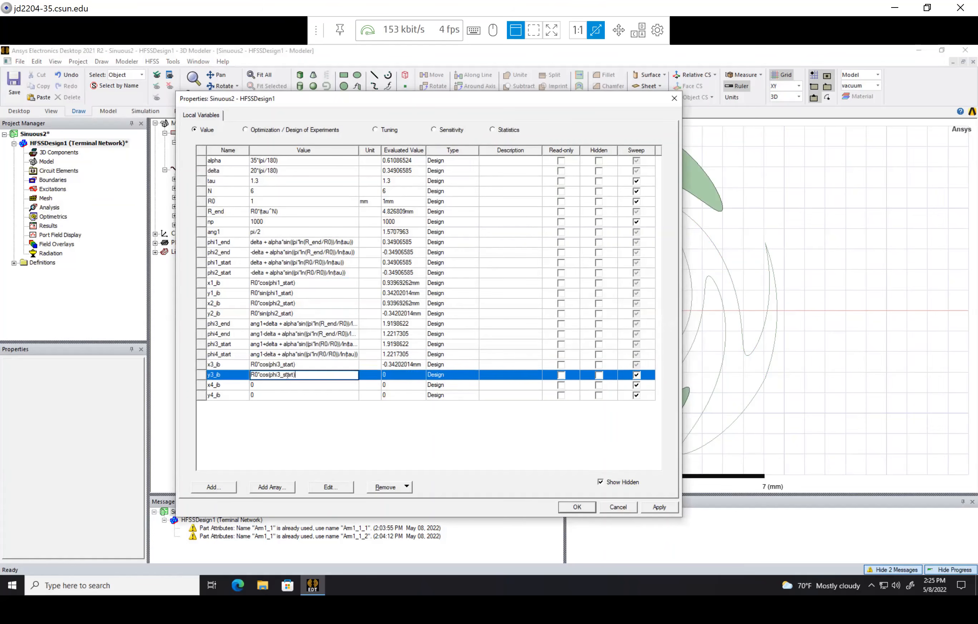
double_click(262, 375)
text(sin)
key(Return)
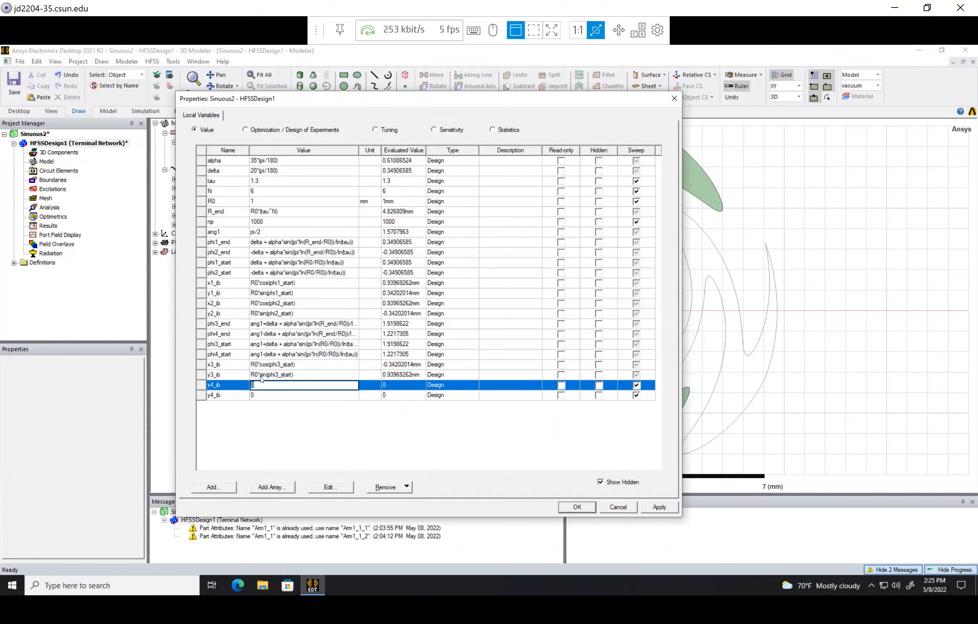
- Set x4_ib to R0*cos(phi4_start), reusing the x3_ib expression
click(305, 364)
key(ctrl+c)
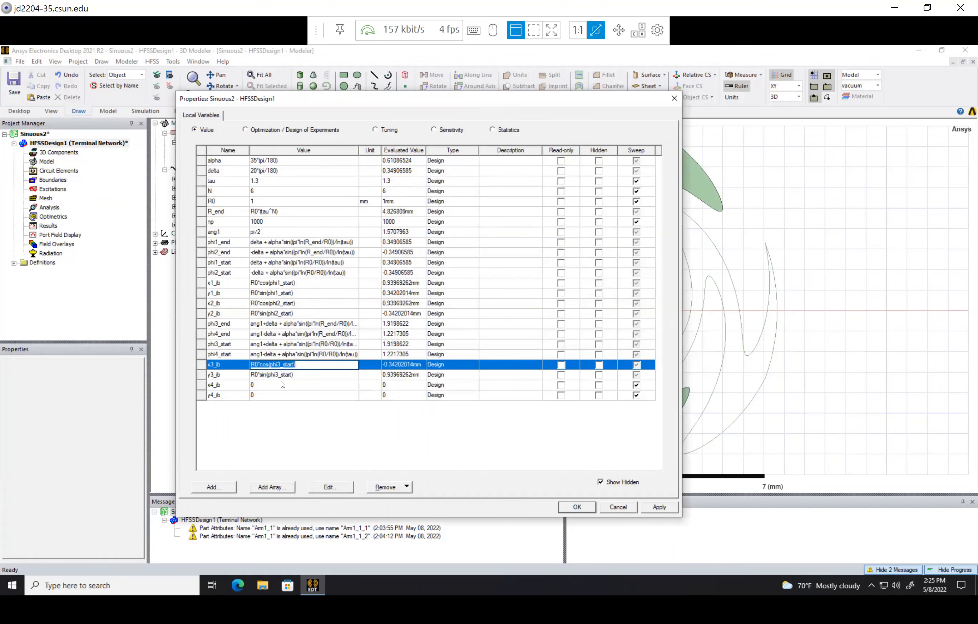
double_click(272, 386)
key(ctrl+v)
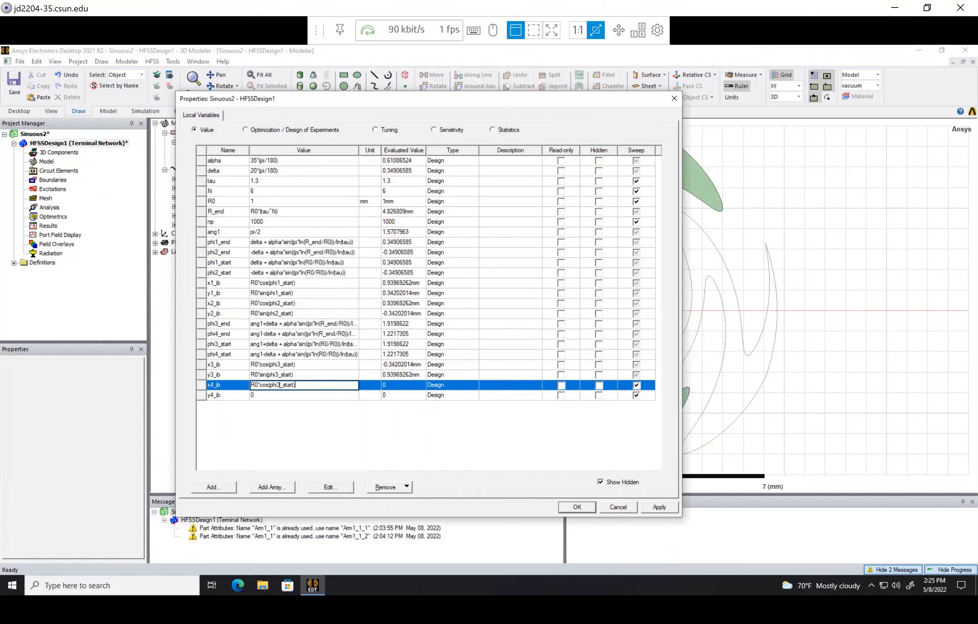
key(Delete)
text(4)
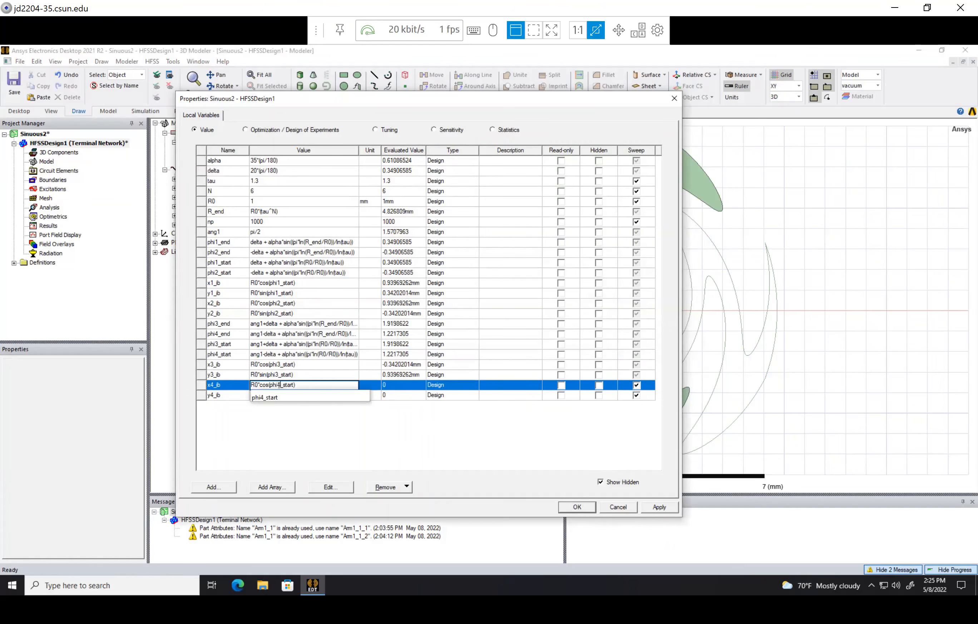
- Set y4_ib to R0*sin(phi4_start), reusing the y3_ib expression
click(306, 375)
key(ctrl+c)
double_click(275, 395)
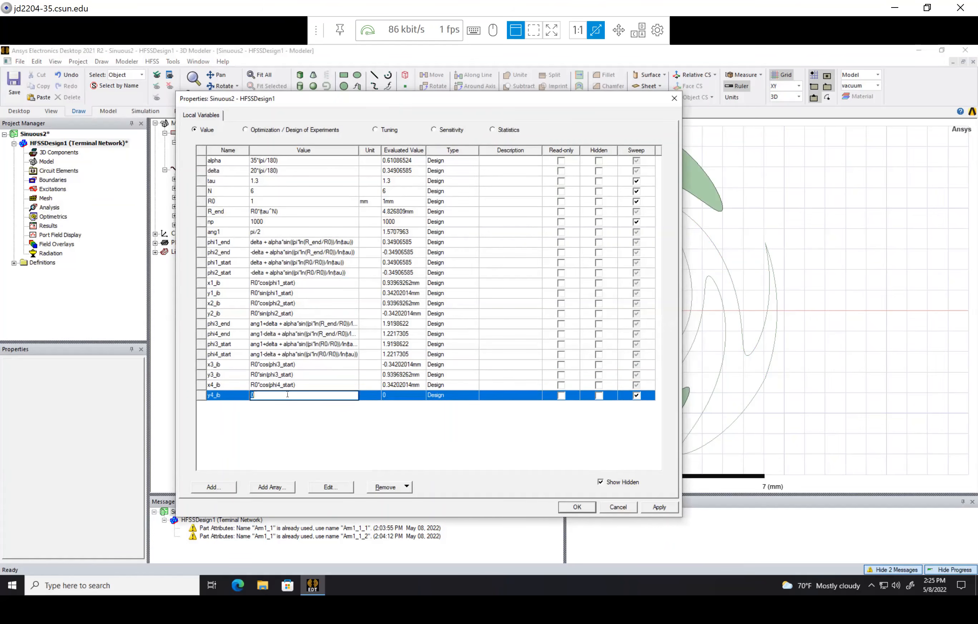
key(ctrl+v)
click(276, 395)
key(BackSpace)
text(4)
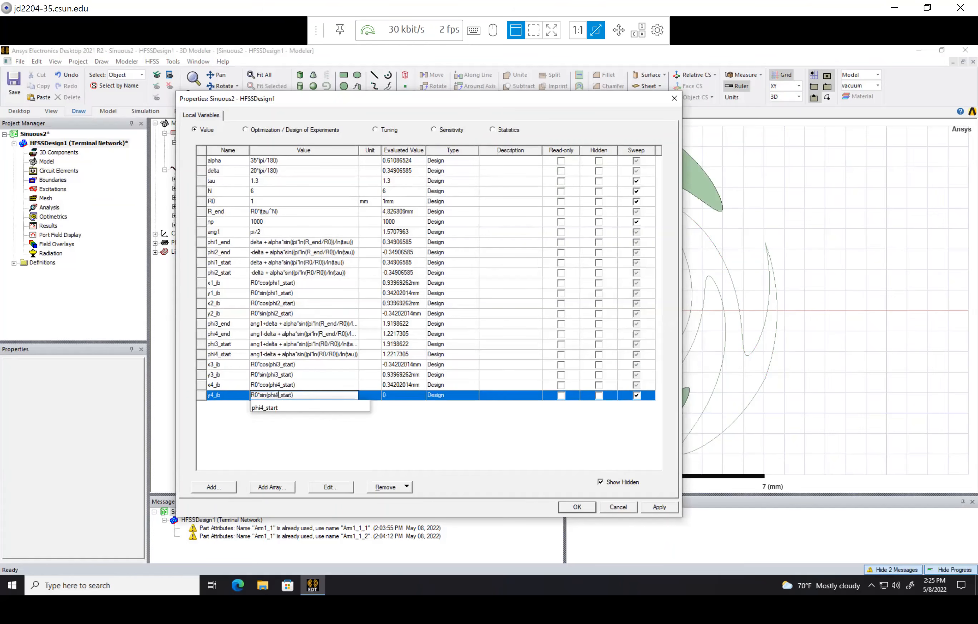
click(442, 441)
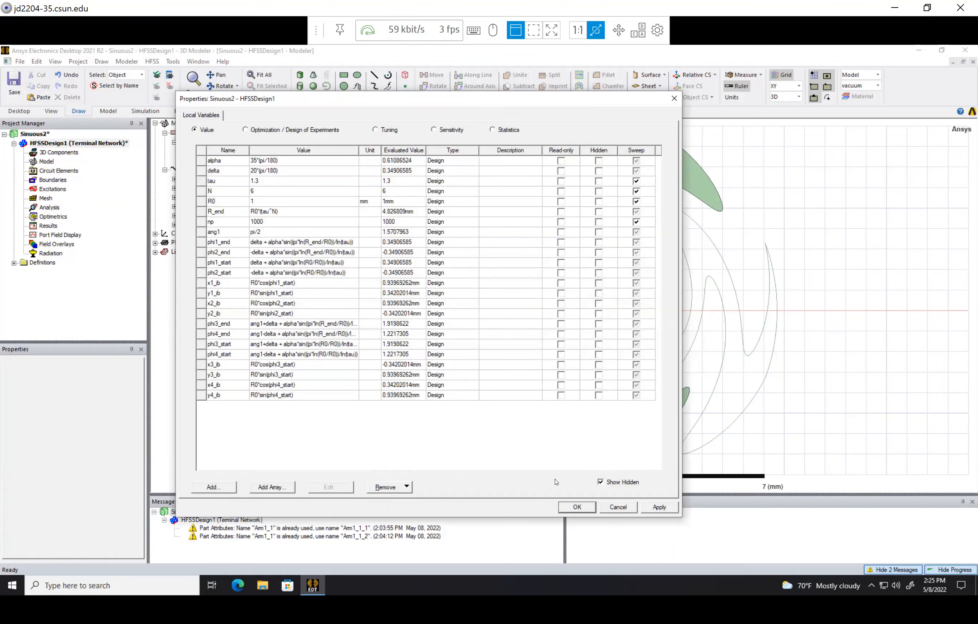
- Accept the variables and begin an equation-based curve with _t running from -0.5 to 0.5 and 2 points
click(577, 507)
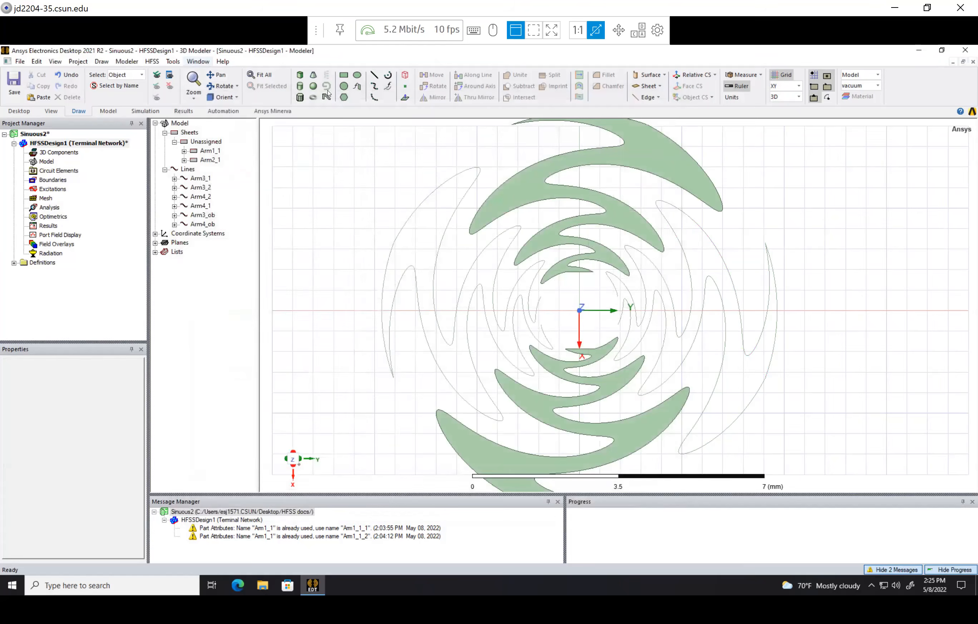
click(388, 88)
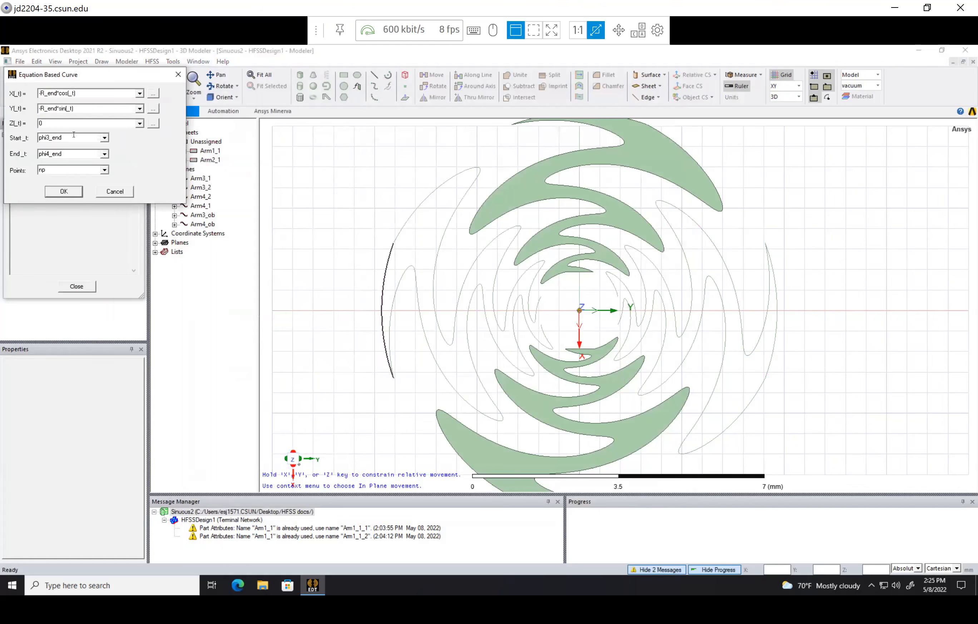
double_click(74, 138)
text(-0.5)
double_click(66, 154)
text(0.5)
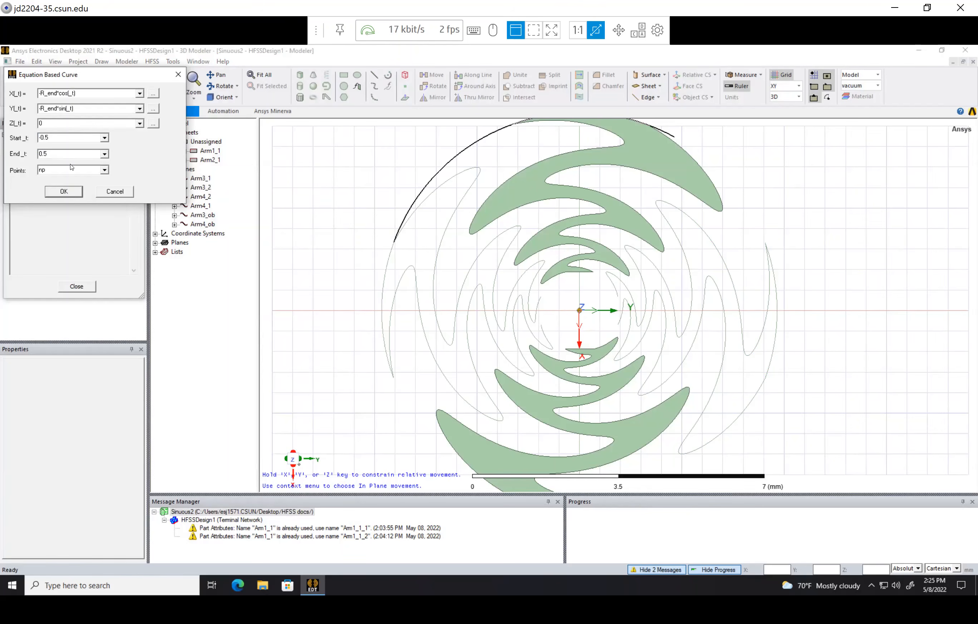
double_click(72, 169)
text(2)
- Set the curve's X(_t) equation to -x3_ib*(_t-0.5)+x4_ib*(_t+0.5)
double_click(97, 94)
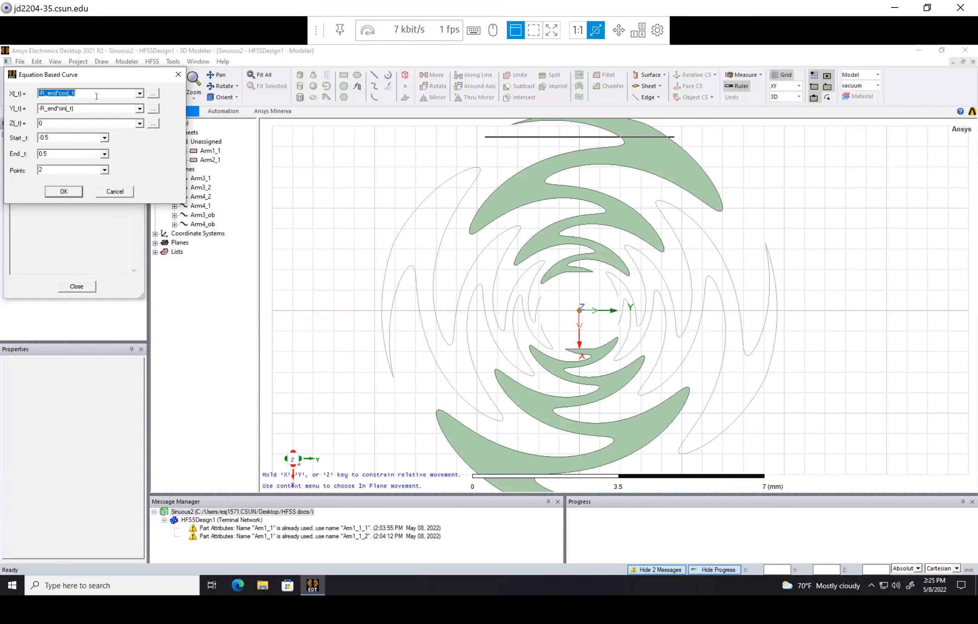
text(x3_ib)
key(BackSpace)
key(BackSpace)
text(-0.5))
click(45, 93)
click(39, 93)
click(92, 96)
text(+x4_ib*()
- Reuse the X equation for Y(_t) as -y3_ib*(_t-0.5)+y4_ib*(_t+0.5) and create the inner boundary line
drag(120, 94, 22, 104)
key(ctrl+c)
key(Tab)
key(ctrl+v)
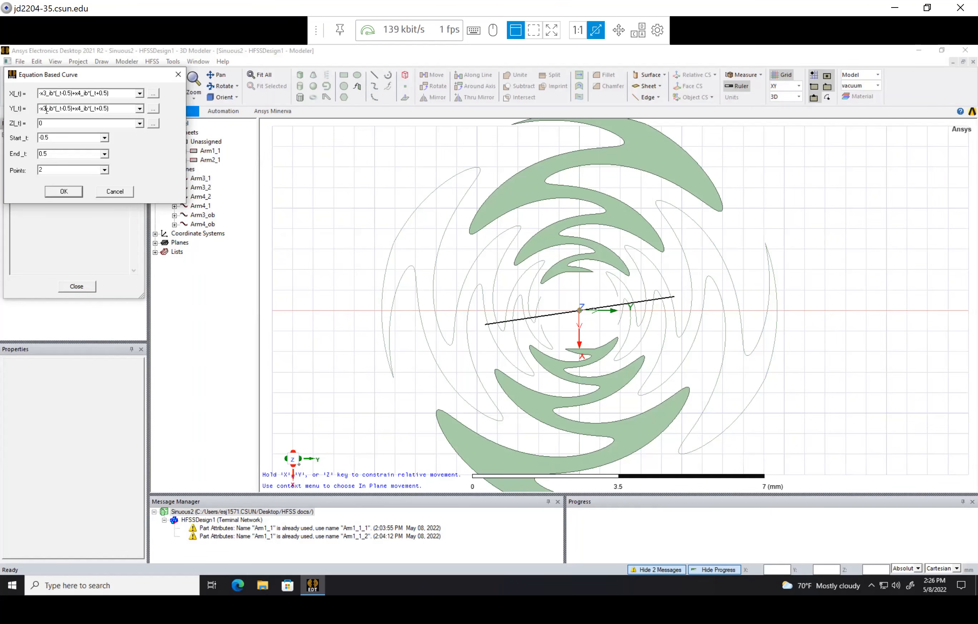
click(44, 108)
key(BackSpace)
text(y)
click(79, 108)
key(BackSpace)
text(y)
key(Tab)
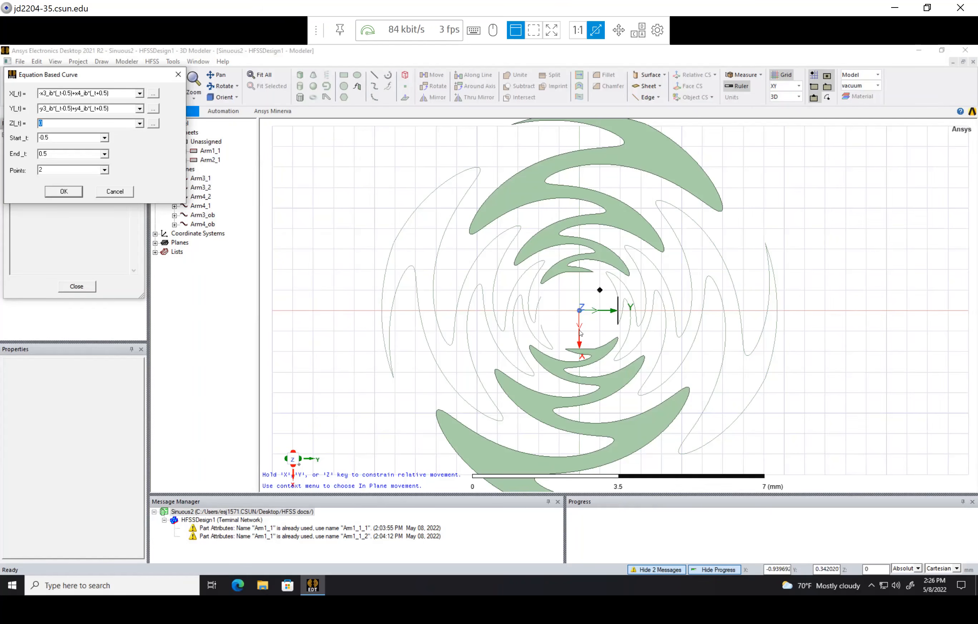
click(61, 191)
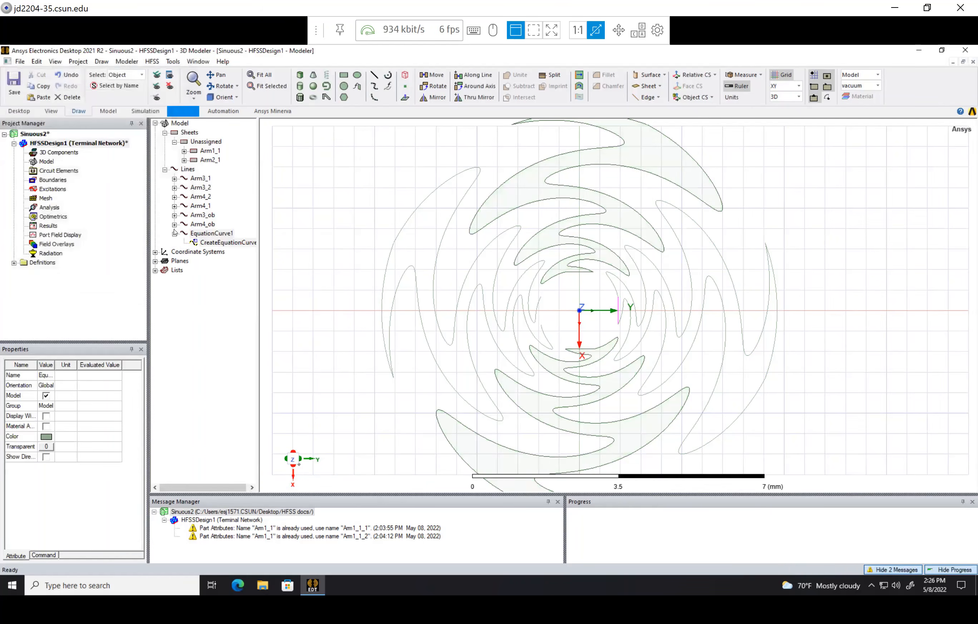
- Rename the new inner boundary curve as Arm3_ib
click(175, 234)
double_click(199, 234)
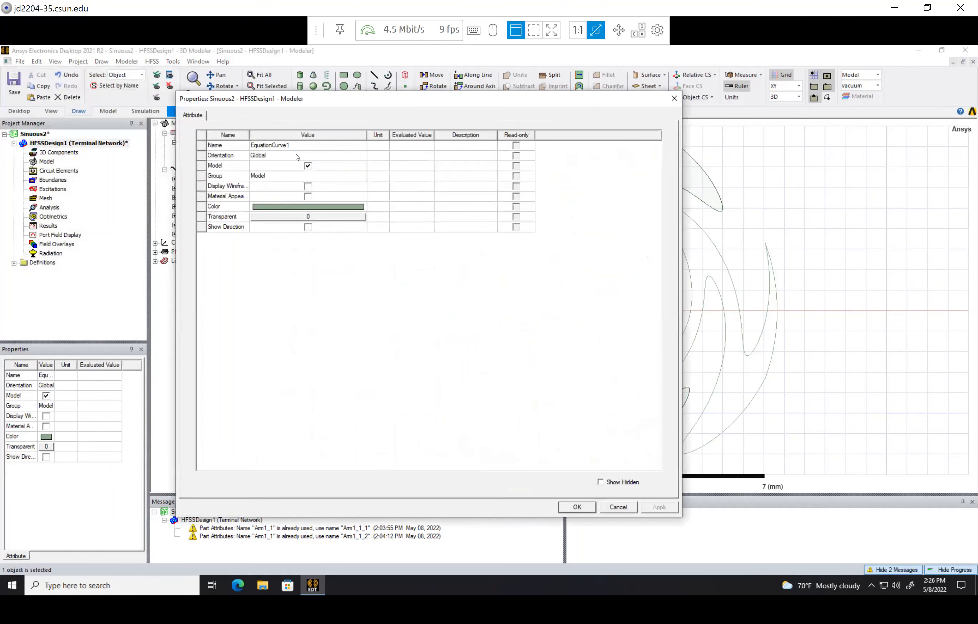
click(302, 146)
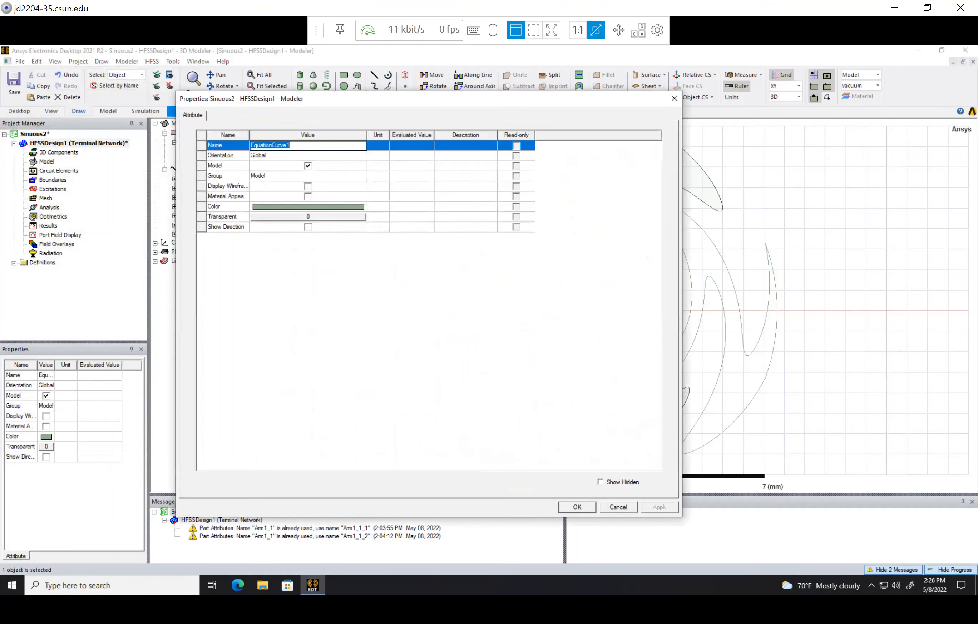
text(Arm3_ib)
key(Tab)
click(577, 507)
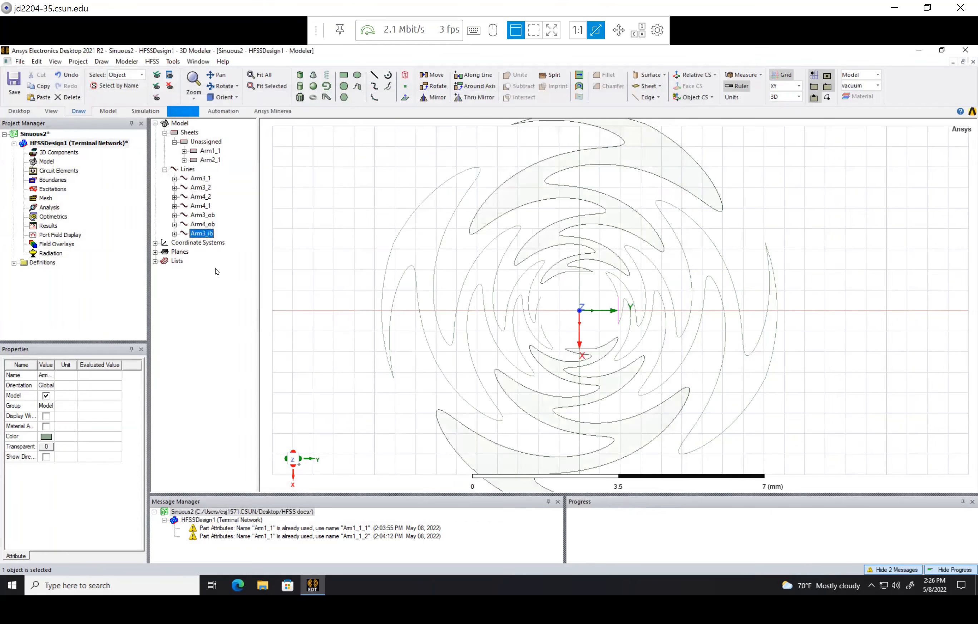
- Create the opposite inner boundary line by negating both equations: -(-x3_ib*(_t-0.5)+x4_ib*(_t+0.5)) for X and -(-y3_ib*(_t-0.5)+y4_ib*(_t+0.5)) for Y
click(389, 85)
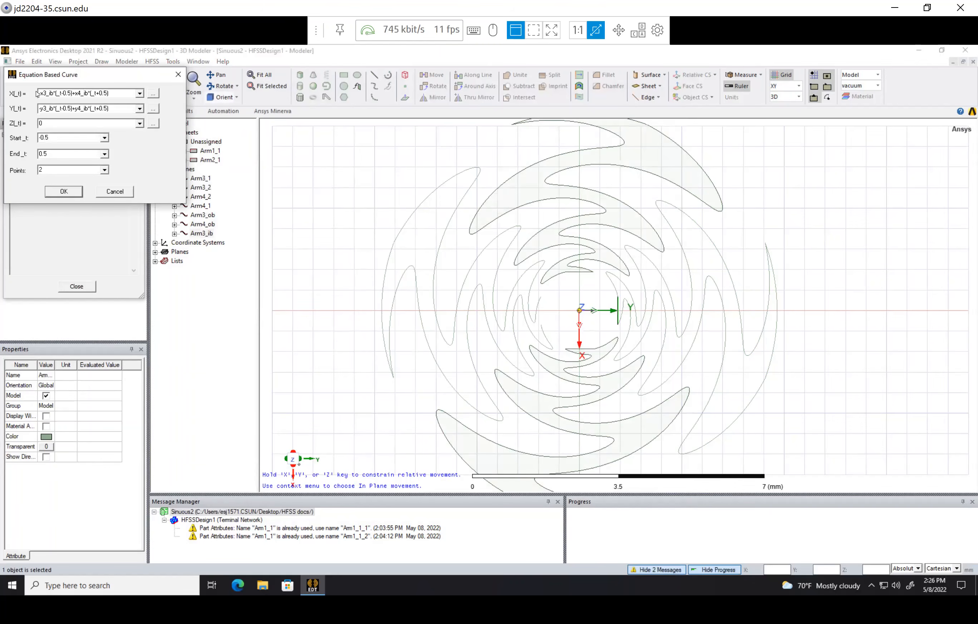
double_click(107, 96)
click(119, 96)
click(38, 94)
text(()
double_click(114, 106)
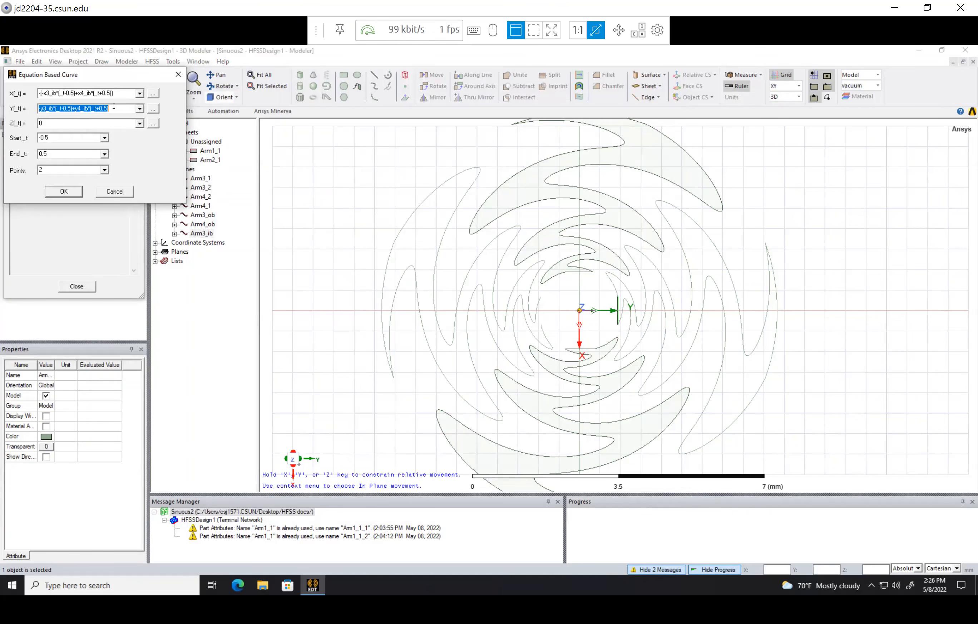
click(114, 110)
click(40, 108)
text(()
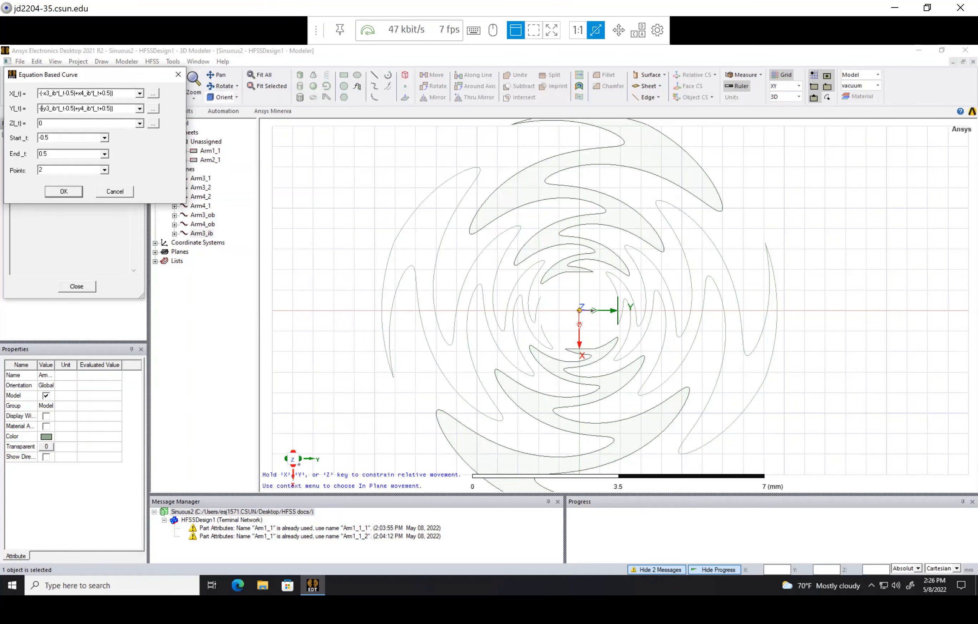
click(69, 193)
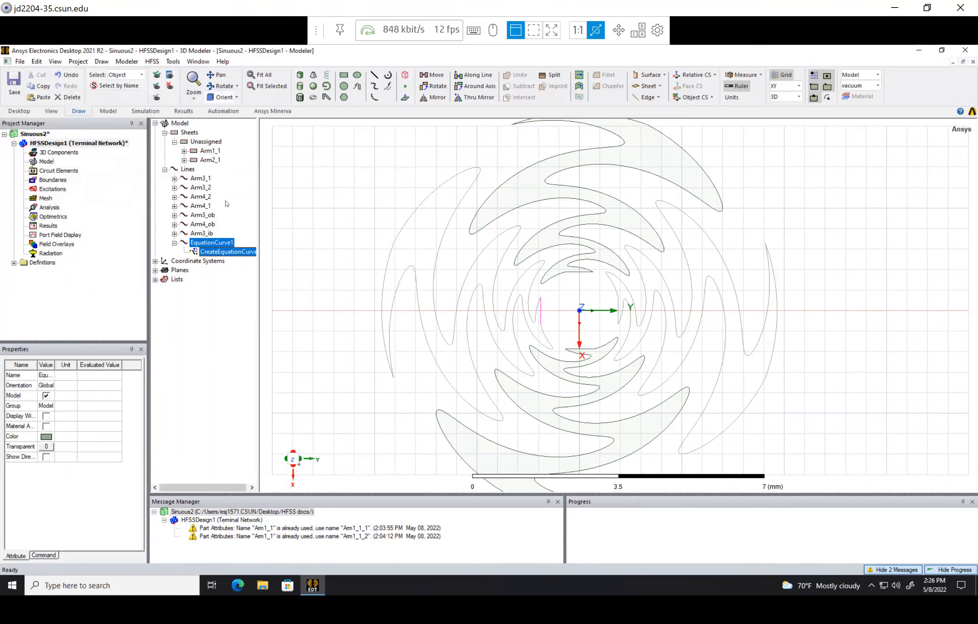
- Rename the opposite inner boundary curve as Arm4_ib
click(174, 244)
double_click(204, 243)
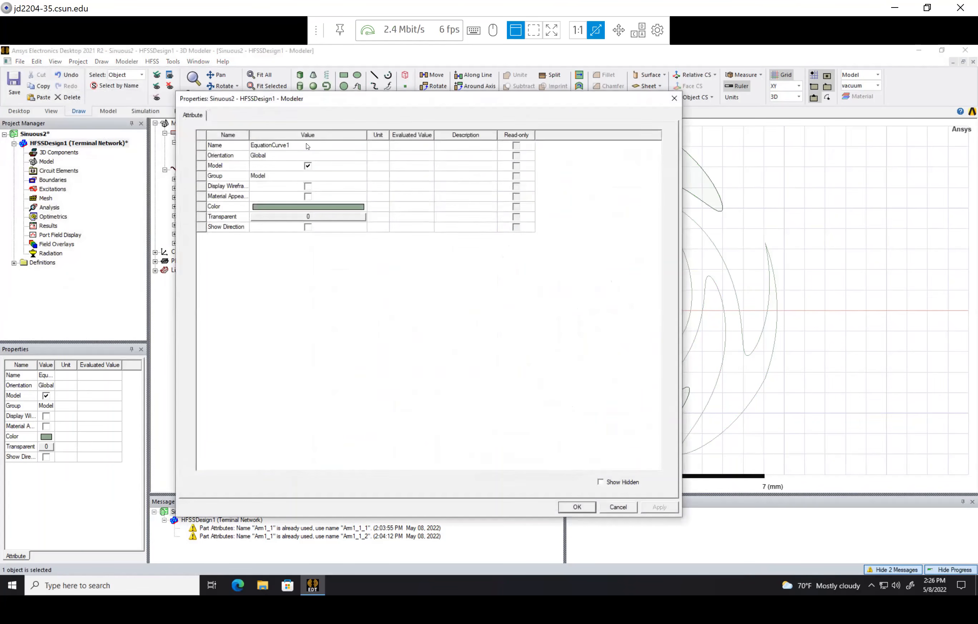
click(306, 145)
text(Arm4_ib)
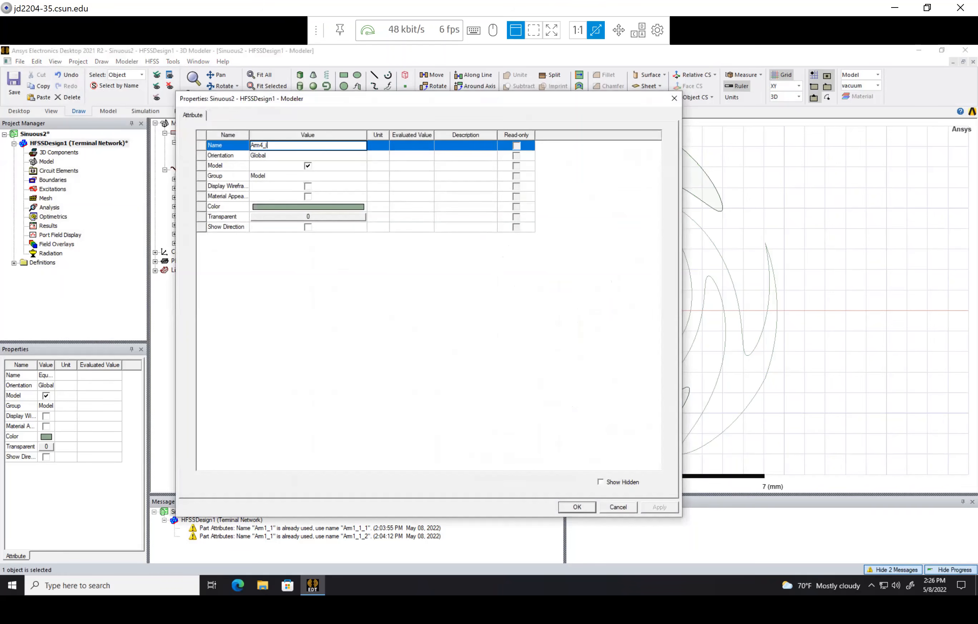
key(Tab)
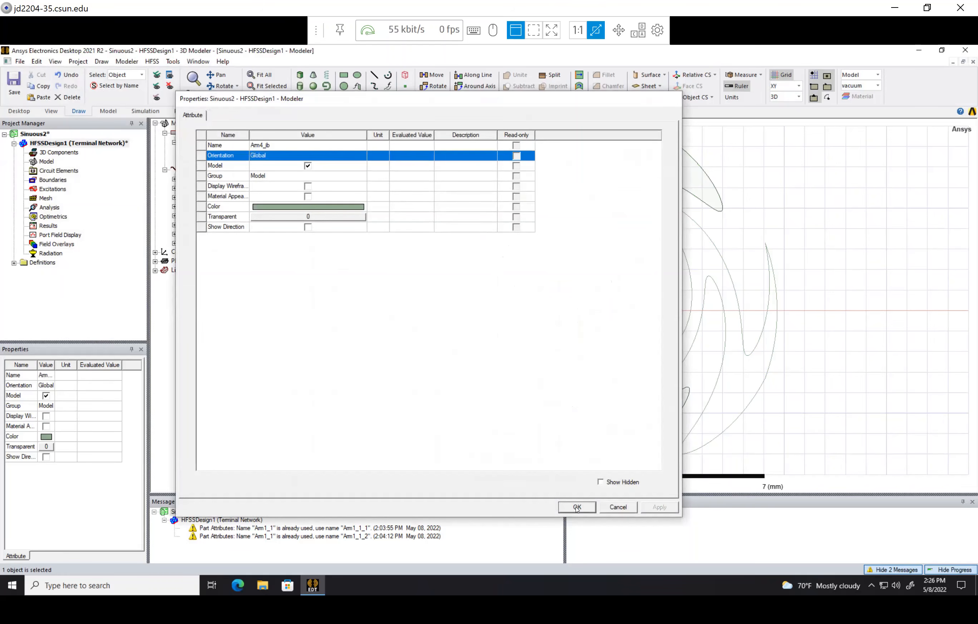
click(577, 507)
- Unite the curves Arm3_1, Arm3_2, Arm3_ob and Arm3_ib into one closed outline
click(200, 179)
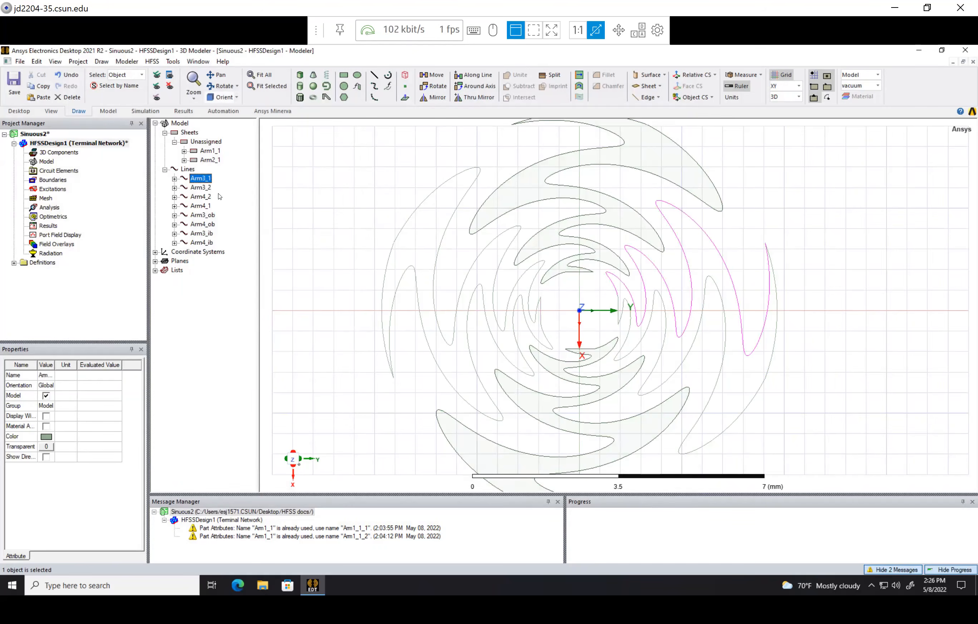
ctrl+click(210, 188)
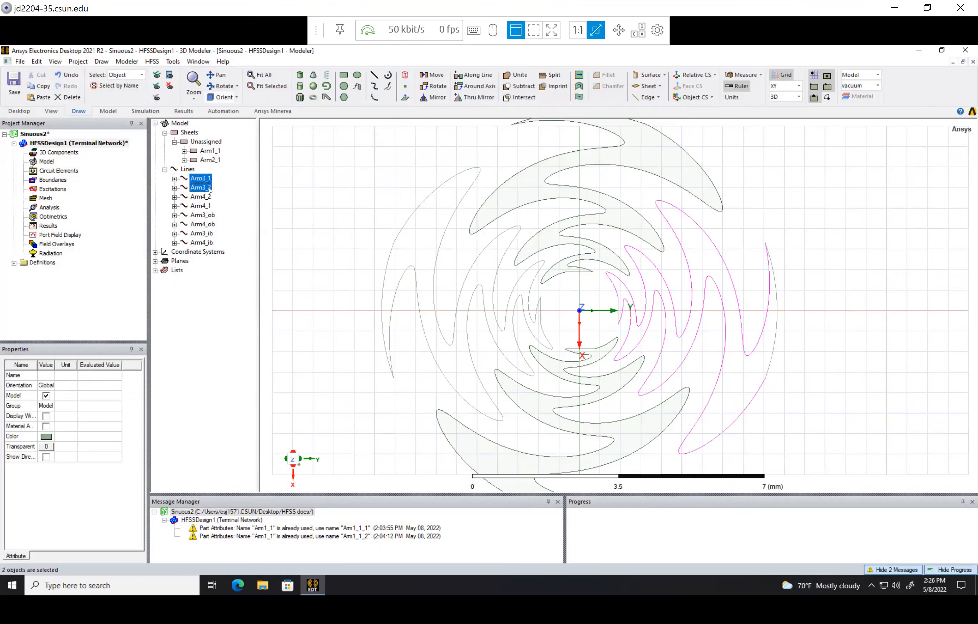
ctrl+click(213, 217)
ctrl+click(210, 233)
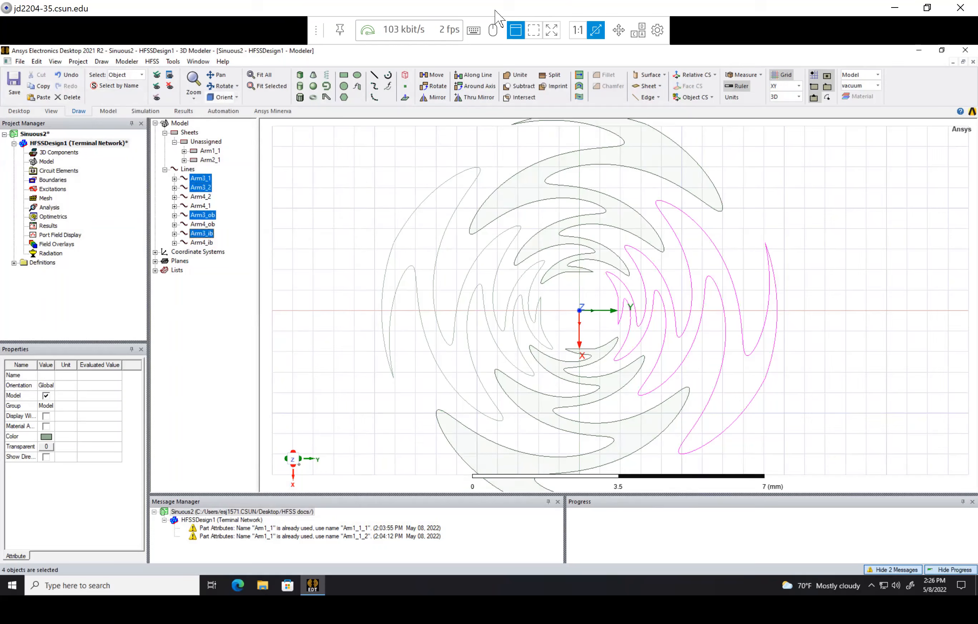
click(520, 77)
- Unite the curves Arm4_1, Arm4_2, Arm4_ob and Arm4_ib into one closed outline
click(201, 214)
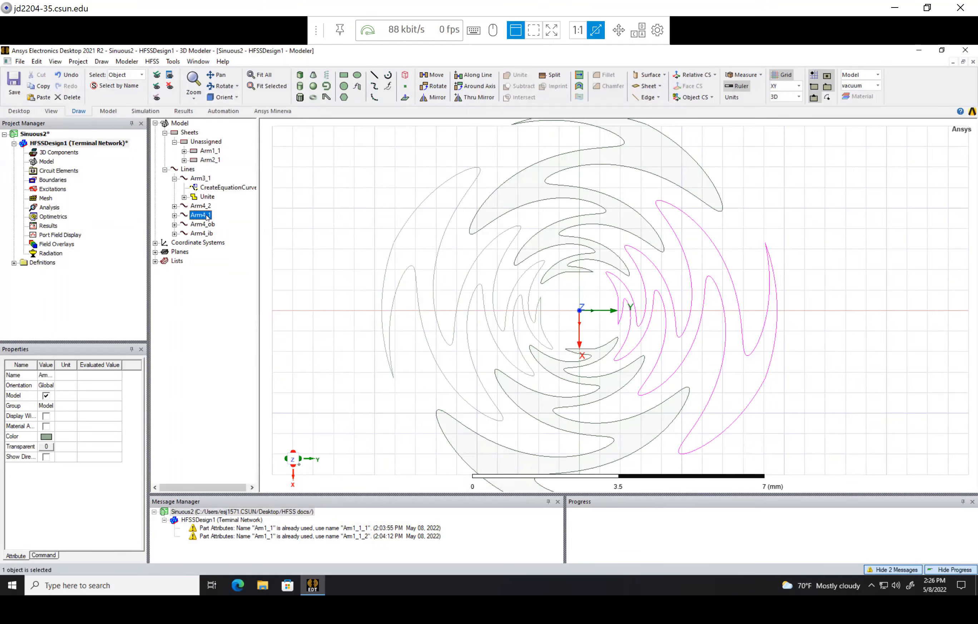
ctrl+click(199, 209)
ctrl+click(200, 224)
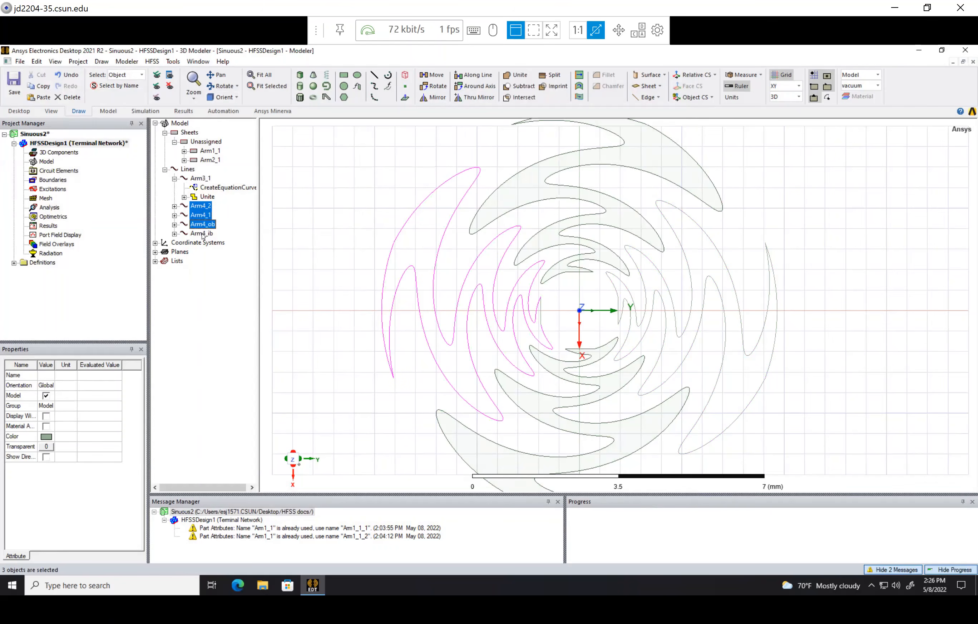
ctrl+click(201, 233)
click(512, 77)
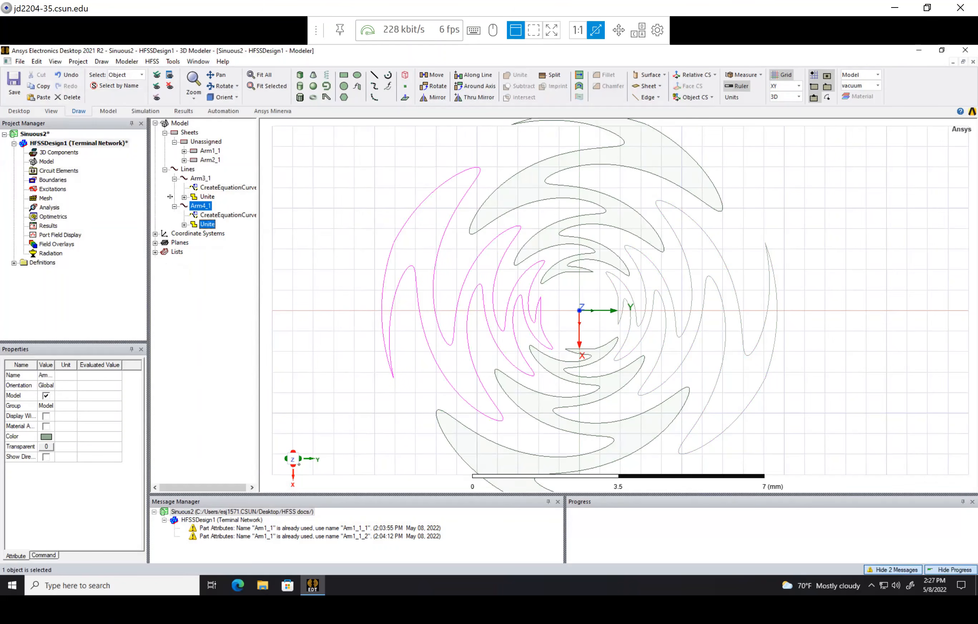
- Cover the lines of the united Arm3_1 outline to turn it into a sheet
click(174, 178)
click(174, 188)
right_click(200, 177)
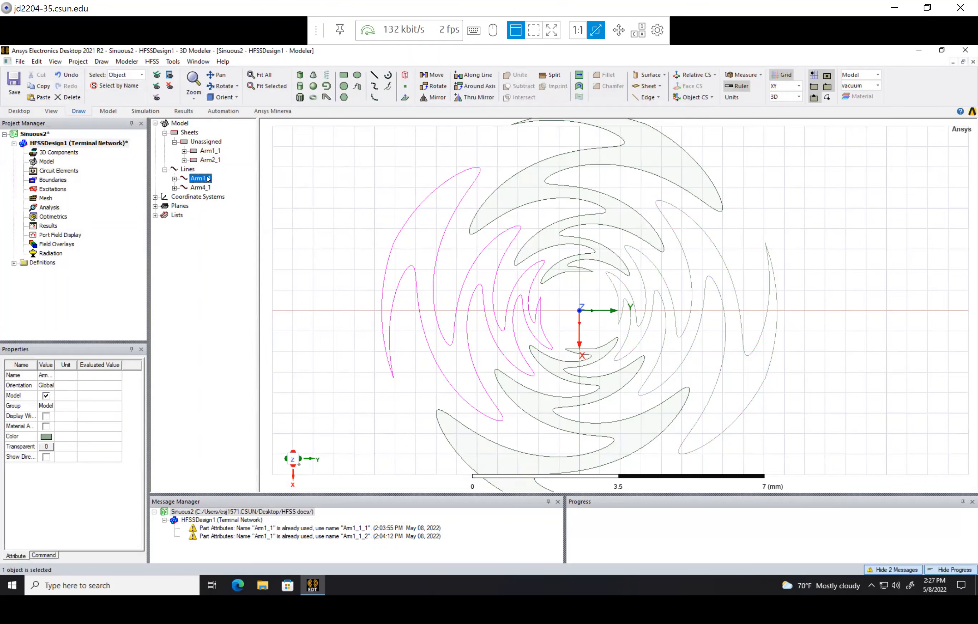
mouse_move(283, 229)
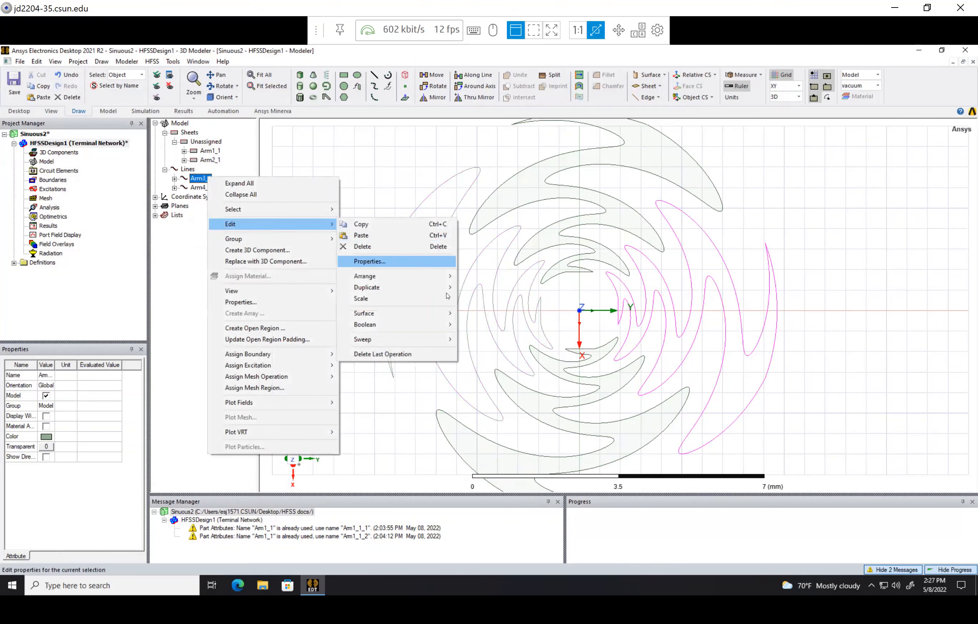
mouse_move(438, 315)
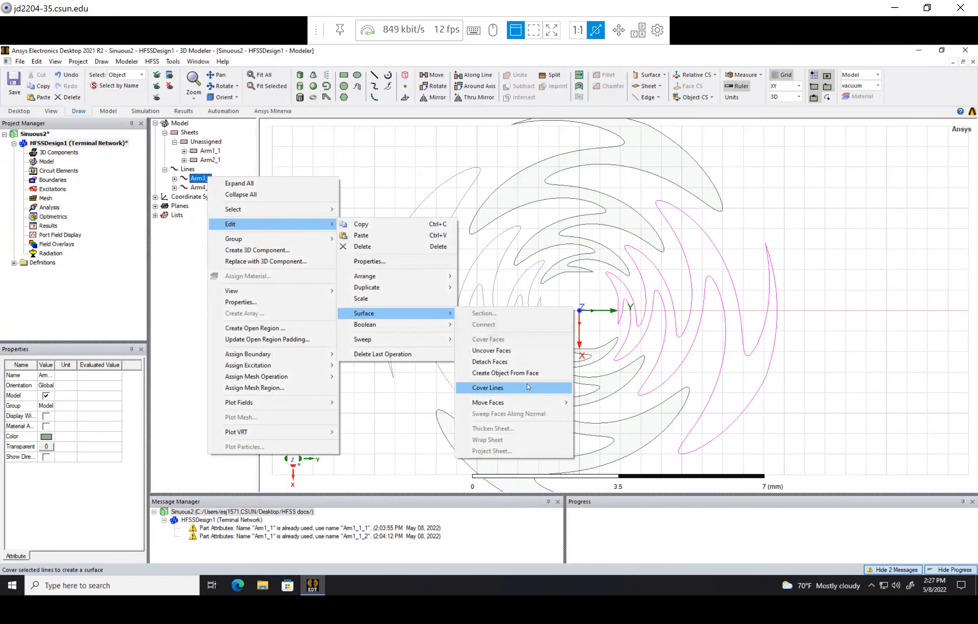
click(490, 388)
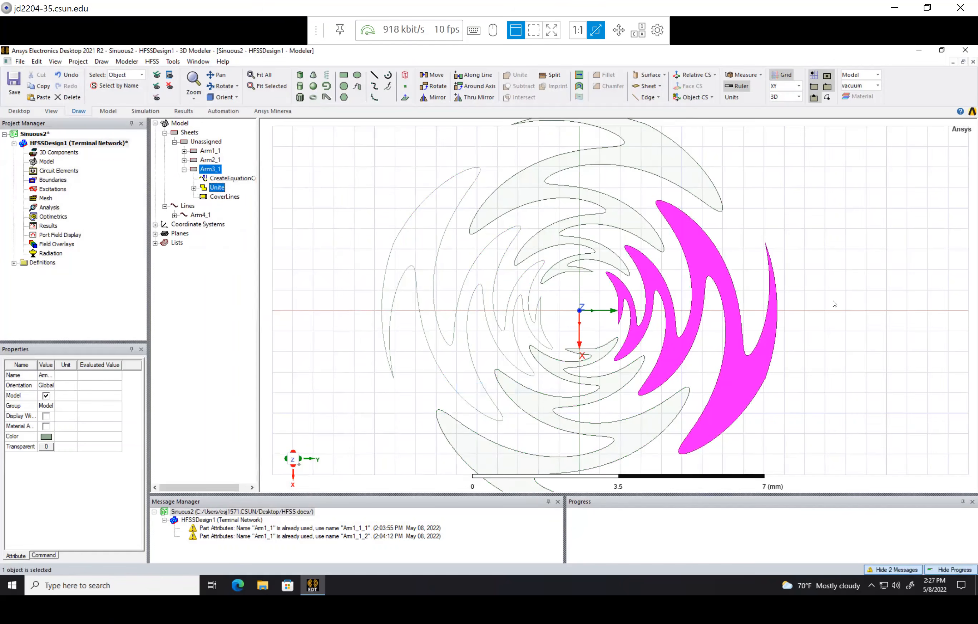
click(798, 296)
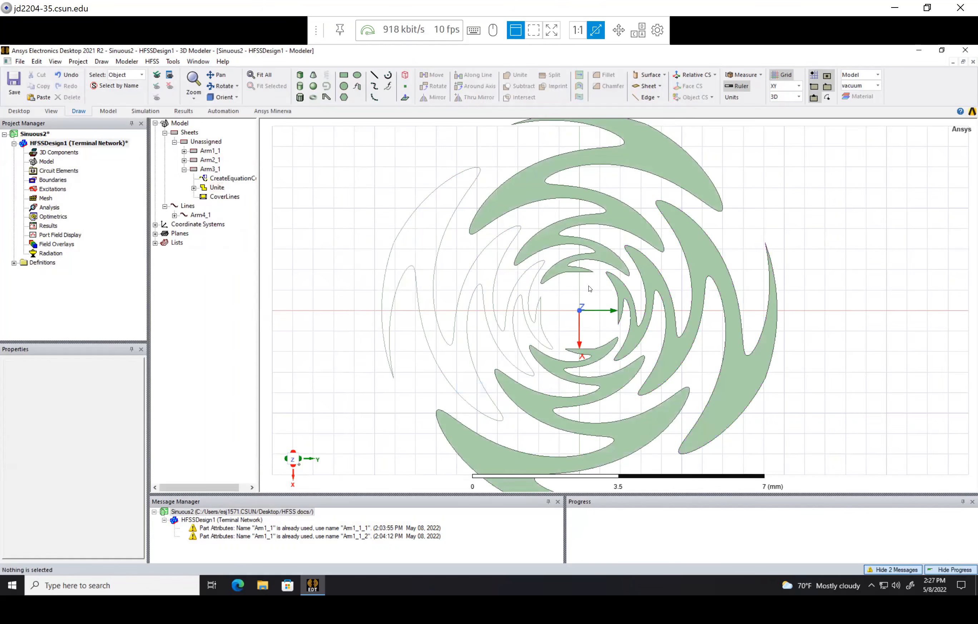
- Cover the lines of the united Arm4_1 outline to turn it into a sheet, and collapse the arms' operation histories
right_click(192, 214)
mouse_move(255, 264)
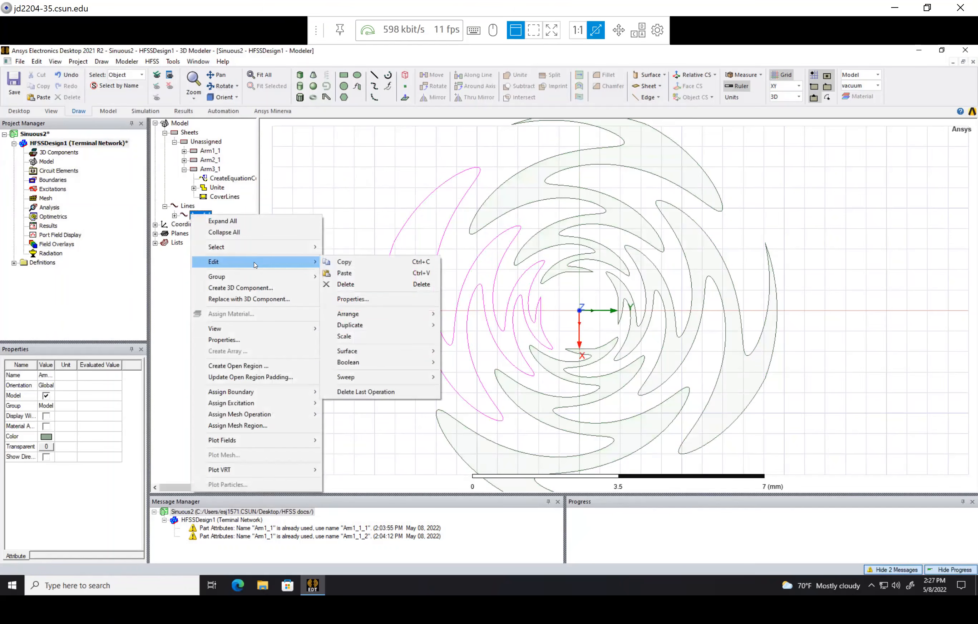
mouse_move(407, 356)
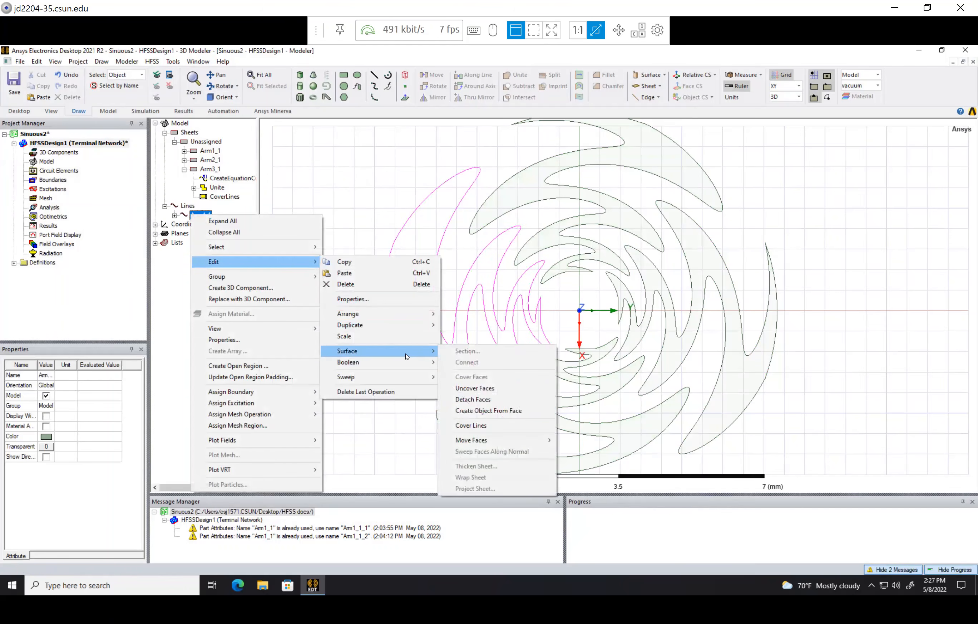
click(479, 425)
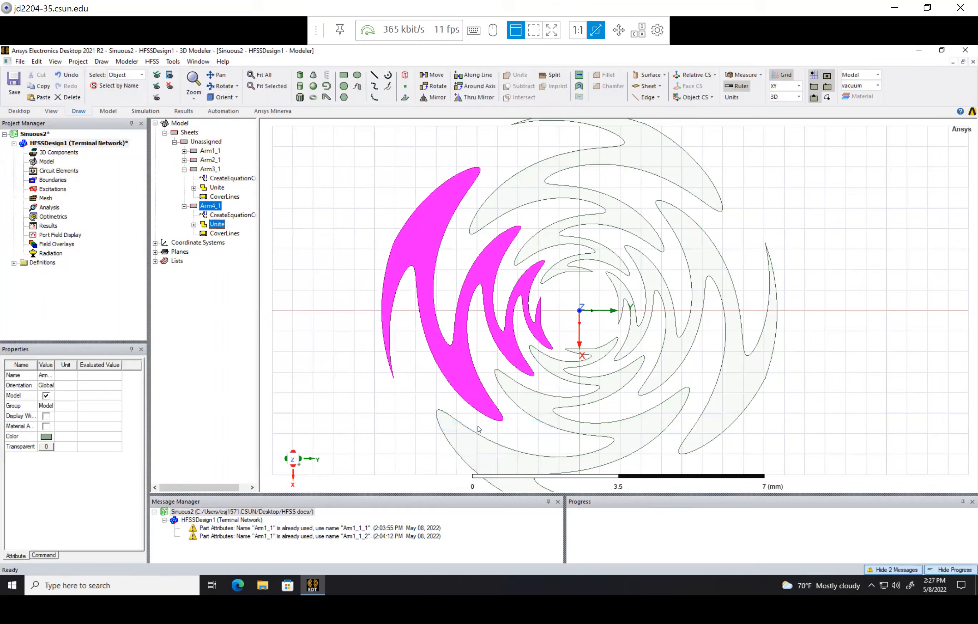
click(323, 288)
click(184, 169)
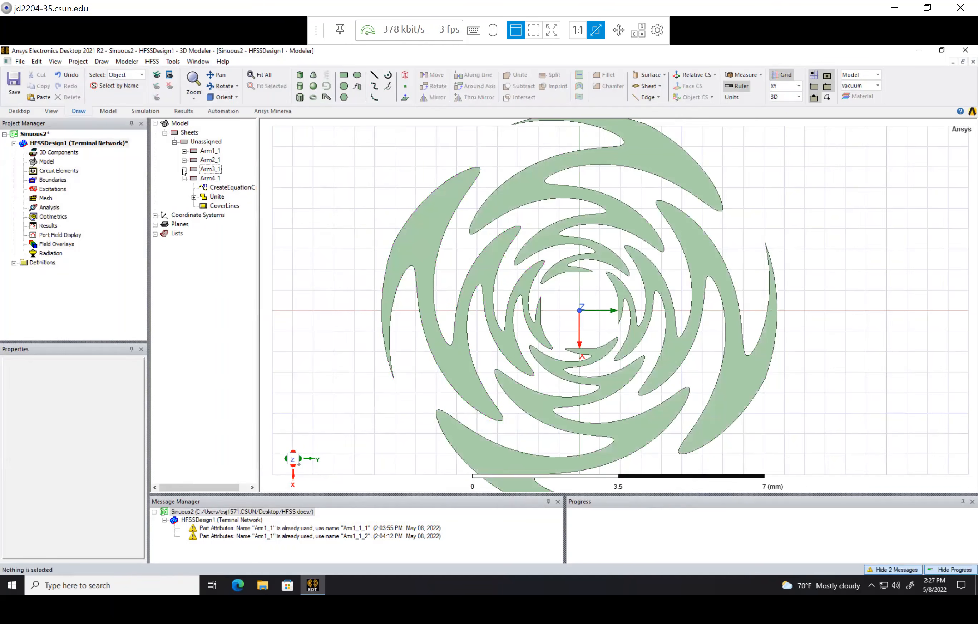
click(184, 178)
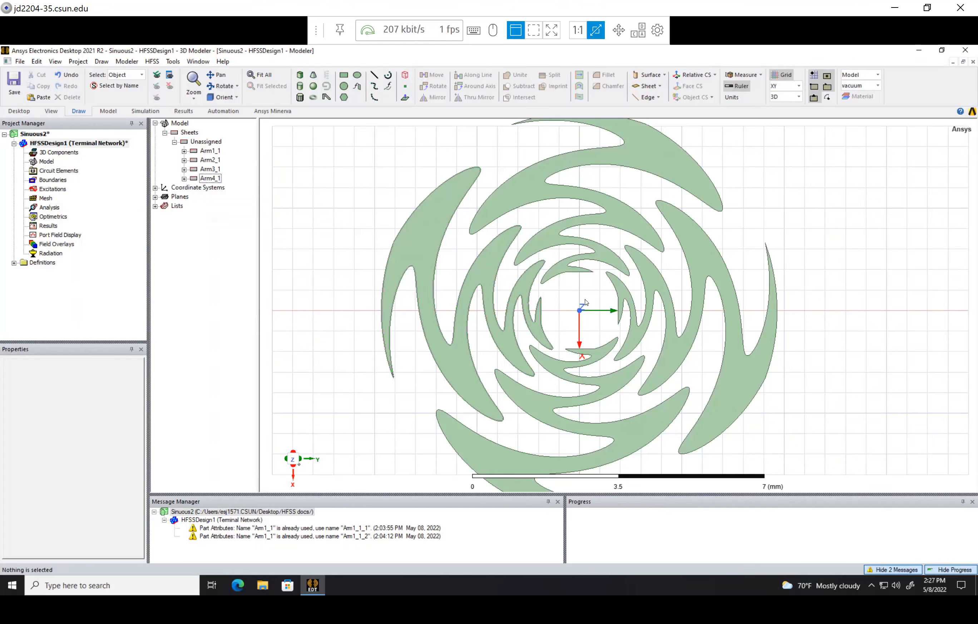
- Set the color of the Arm1_1 sheet to the basic bright blue (0, 128, 255)
click(221, 97)
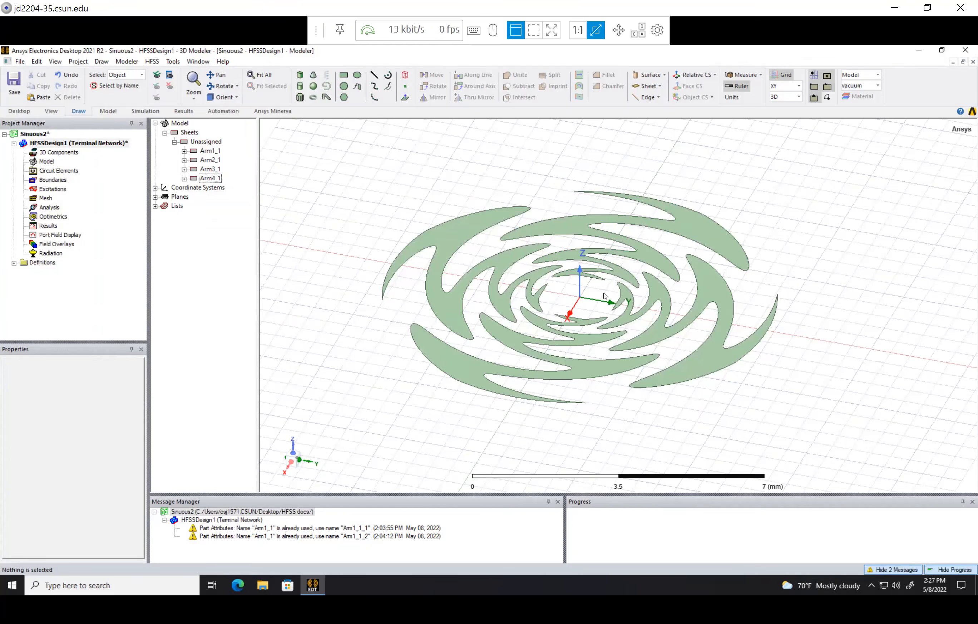
click(209, 150)
right_click(210, 150)
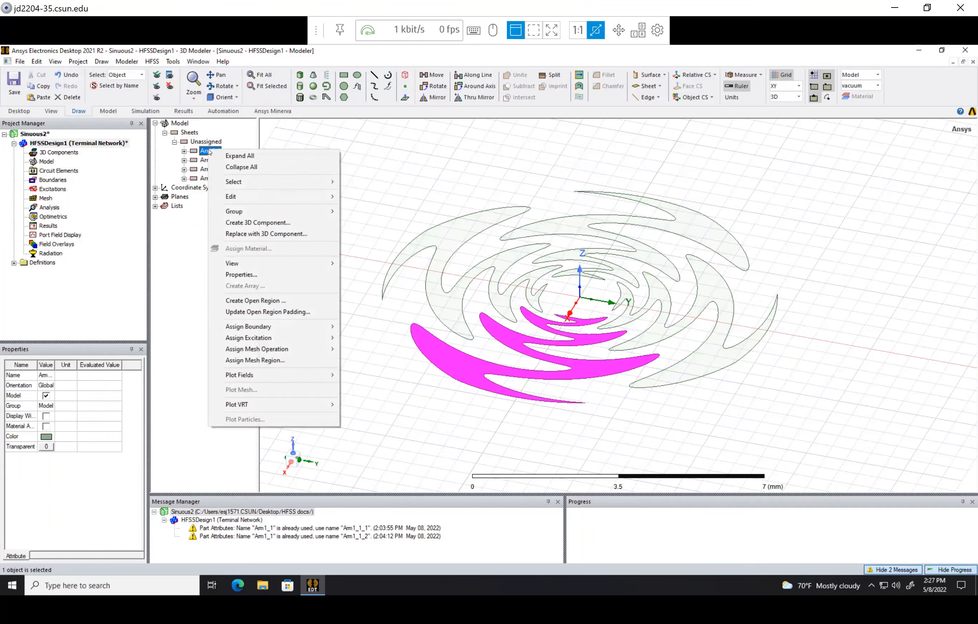
click(241, 274)
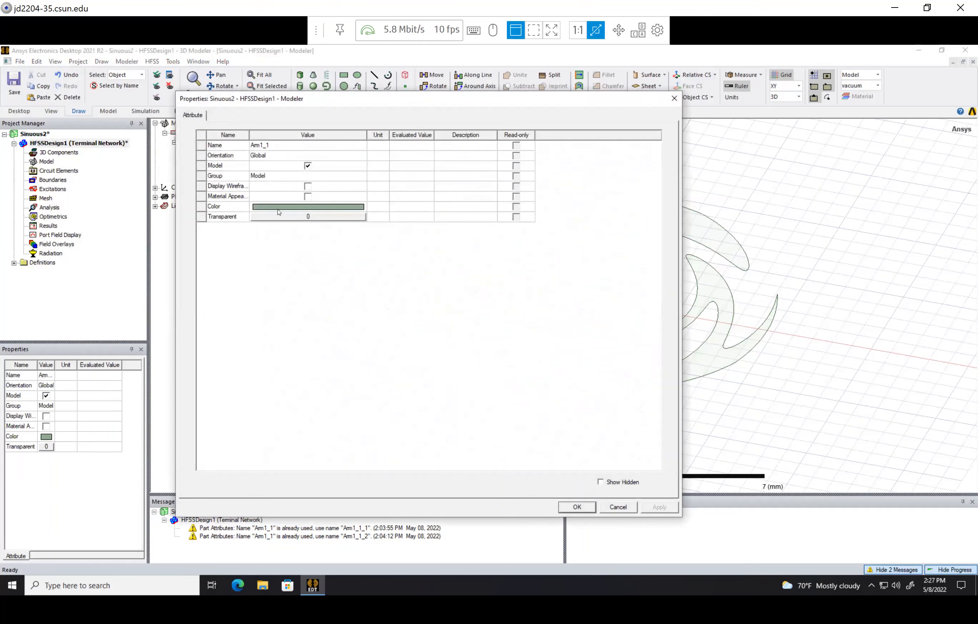
click(288, 209)
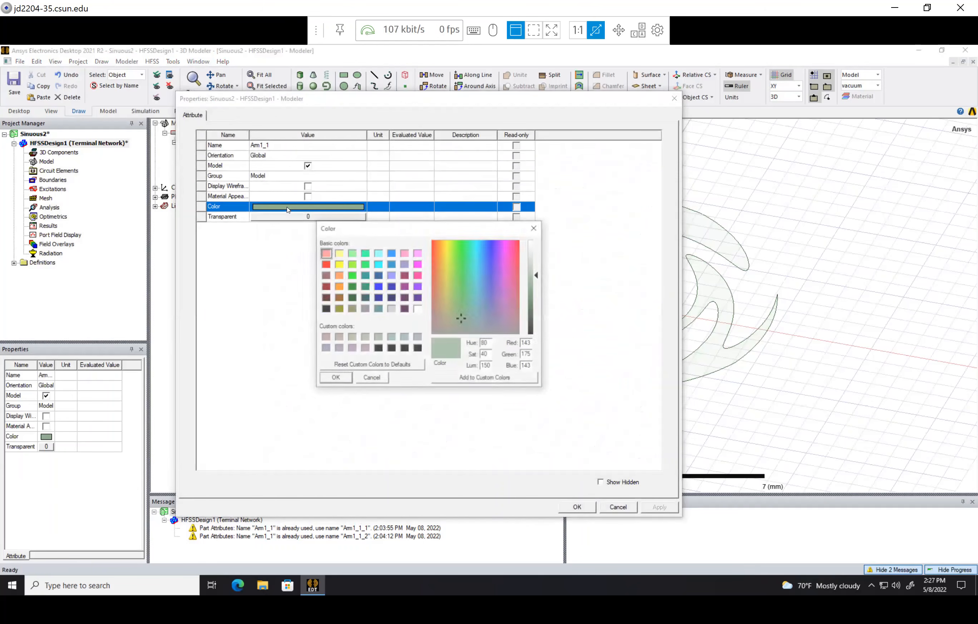
click(391, 253)
click(332, 379)
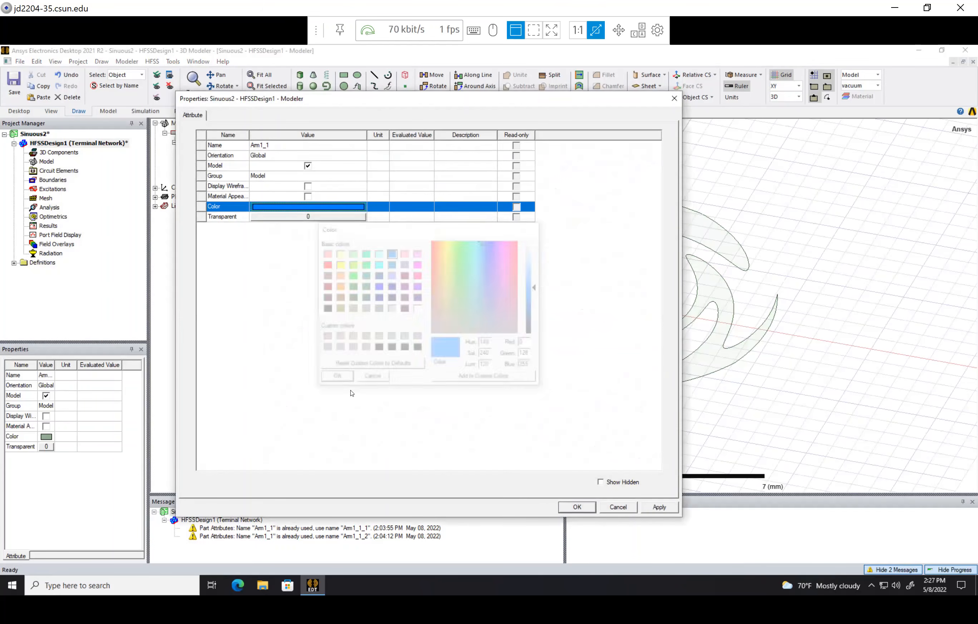
click(577, 506)
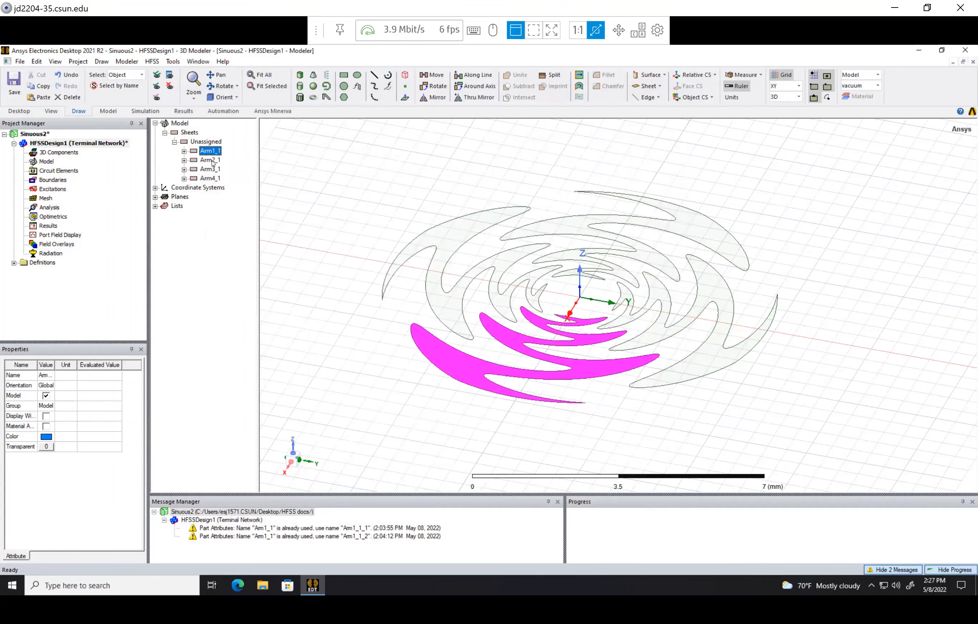
- Set the color of the Arm2_1 sheet to the same bright blue (0, 128, 255) as the opposite arm
double_click(210, 160)
click(309, 207)
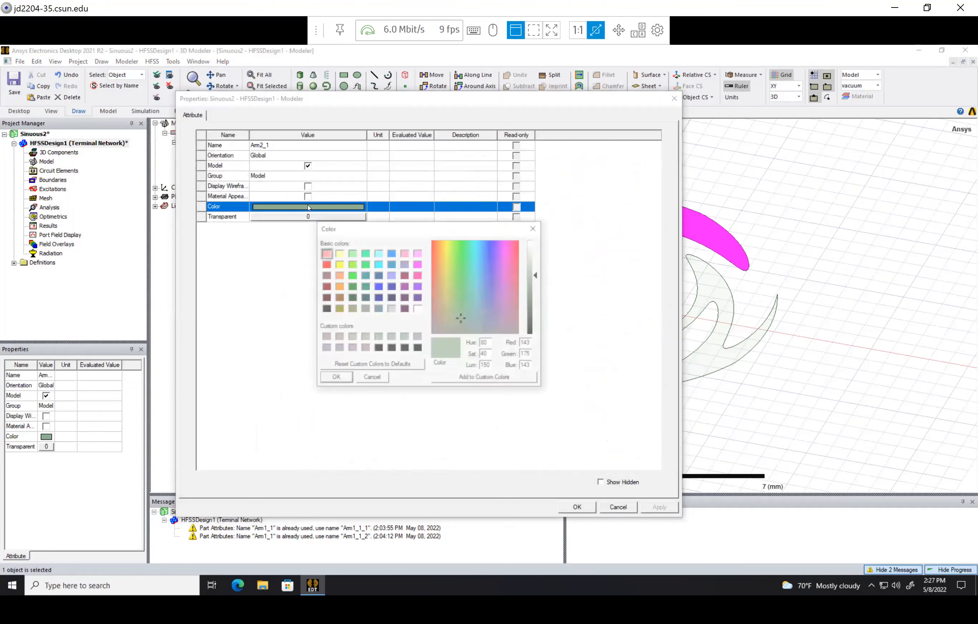
click(391, 253)
click(577, 506)
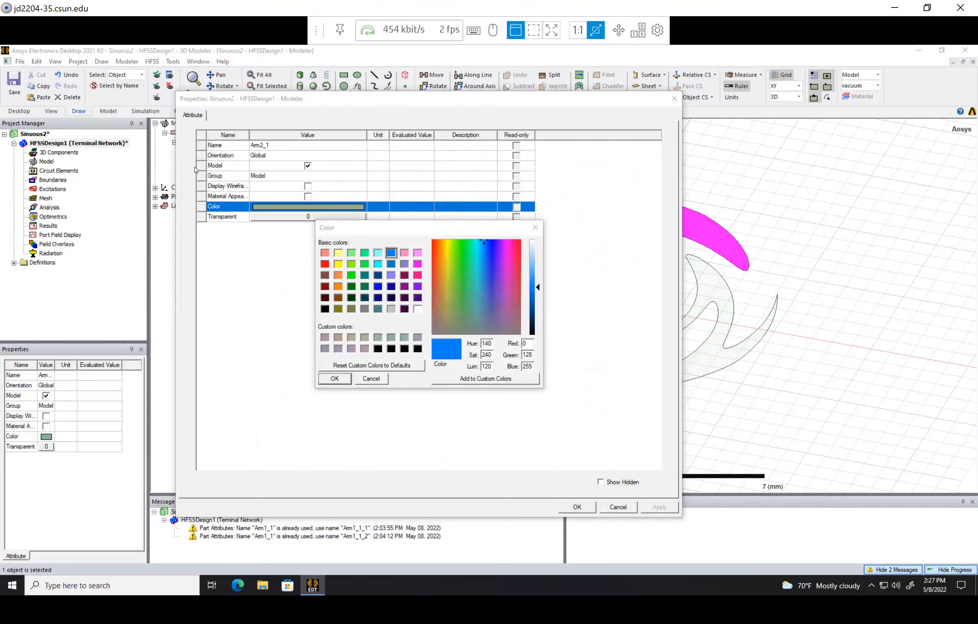
click(335, 378)
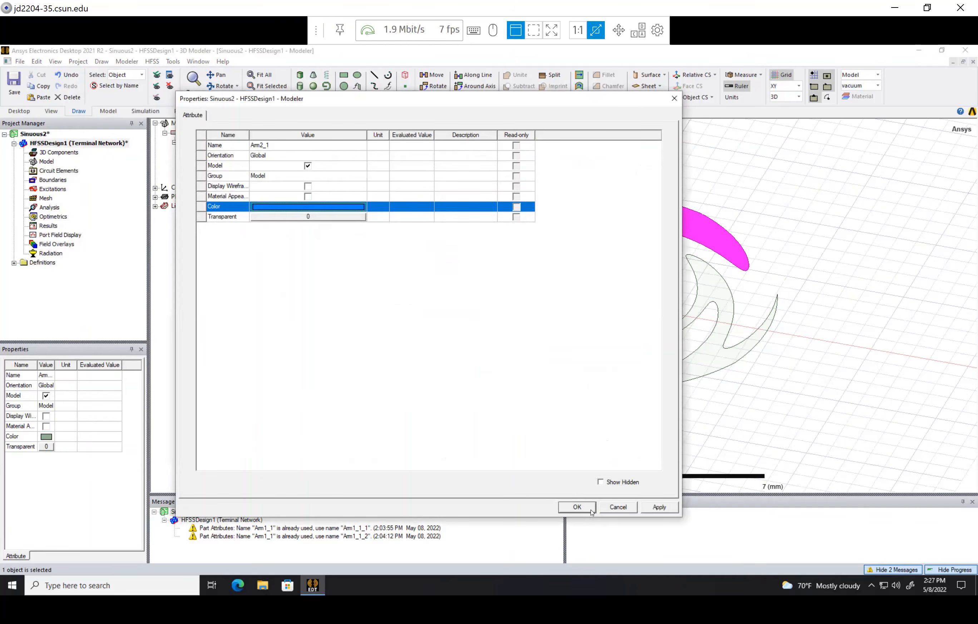
click(577, 506)
- Set the color of the Arm3_1 sheet to white
double_click(216, 169)
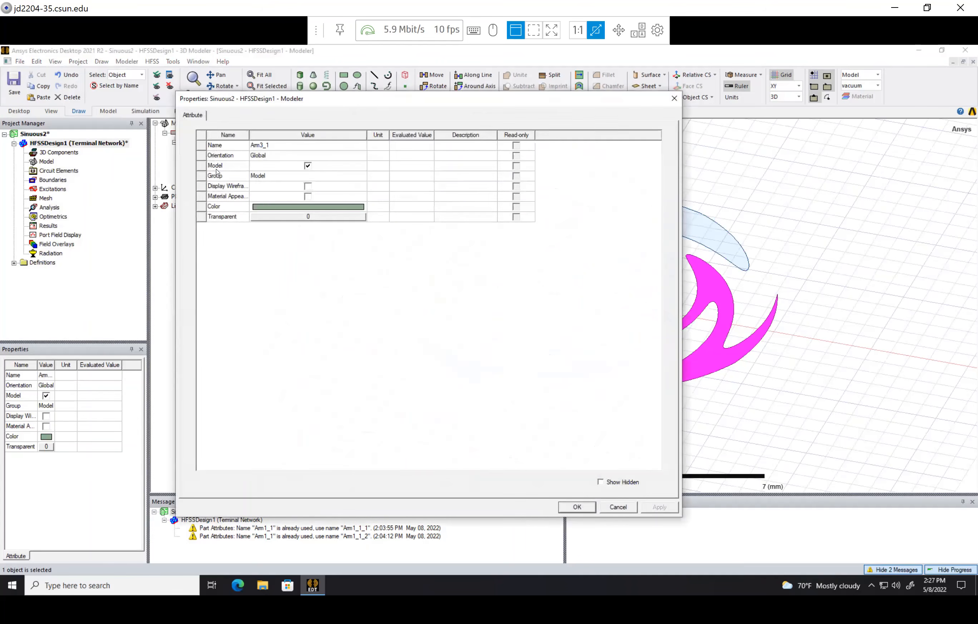
click(260, 206)
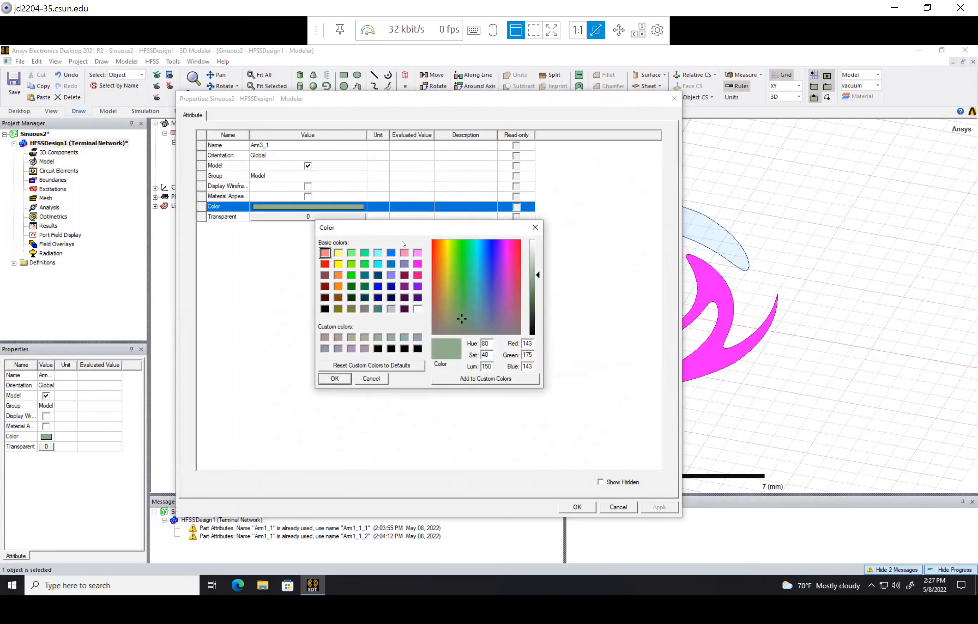
click(417, 309)
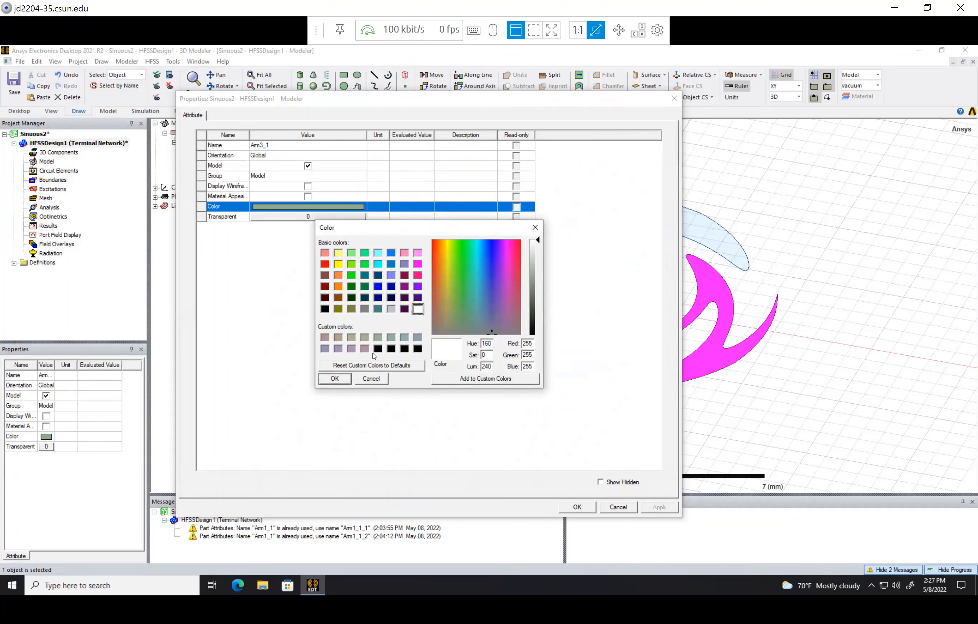
click(335, 378)
click(577, 506)
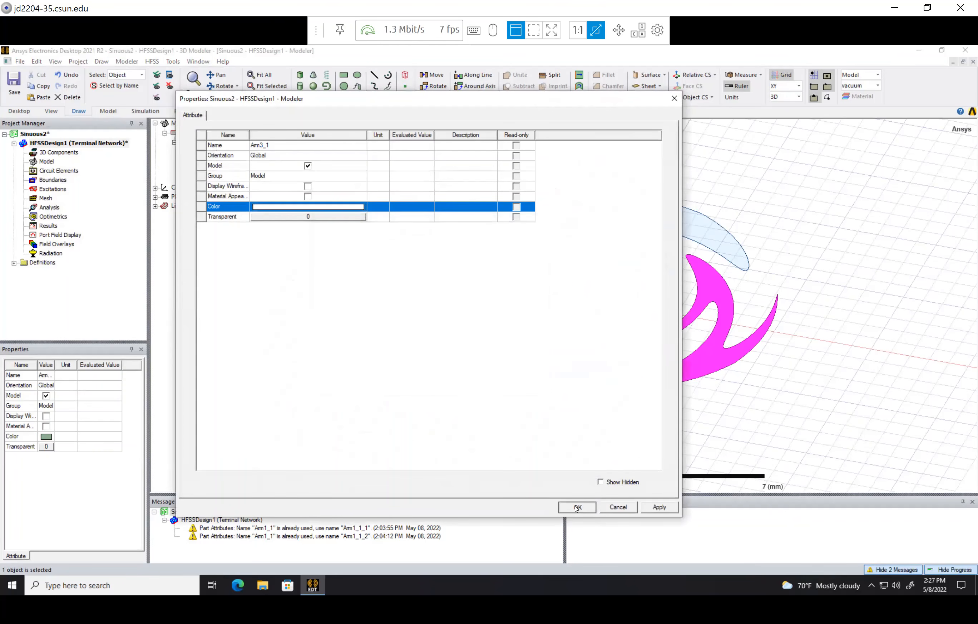
- Set the color of the Arm4_1 sheet to white and clear the selection
double_click(211, 178)
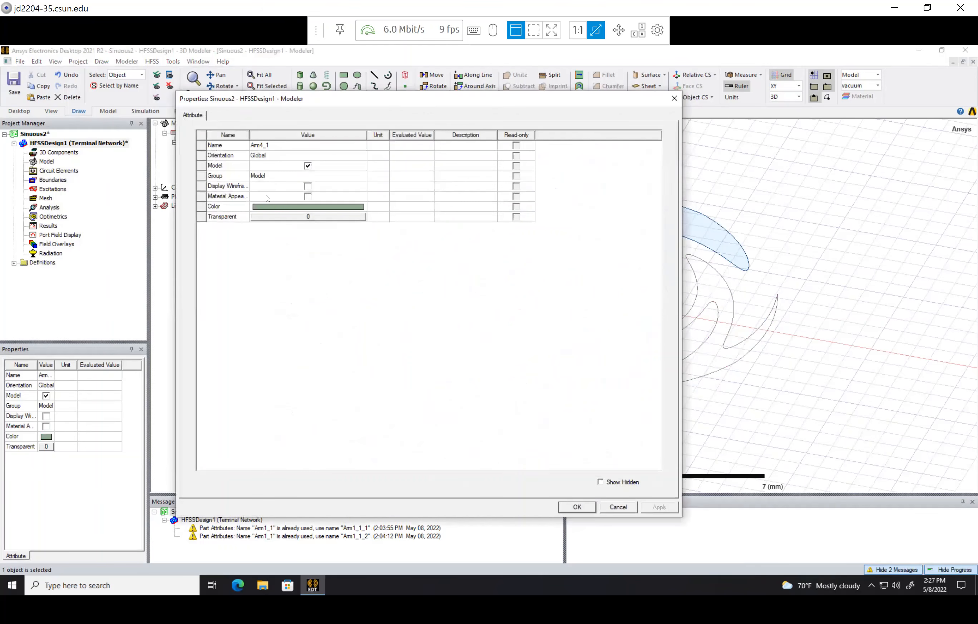
click(271, 209)
click(418, 309)
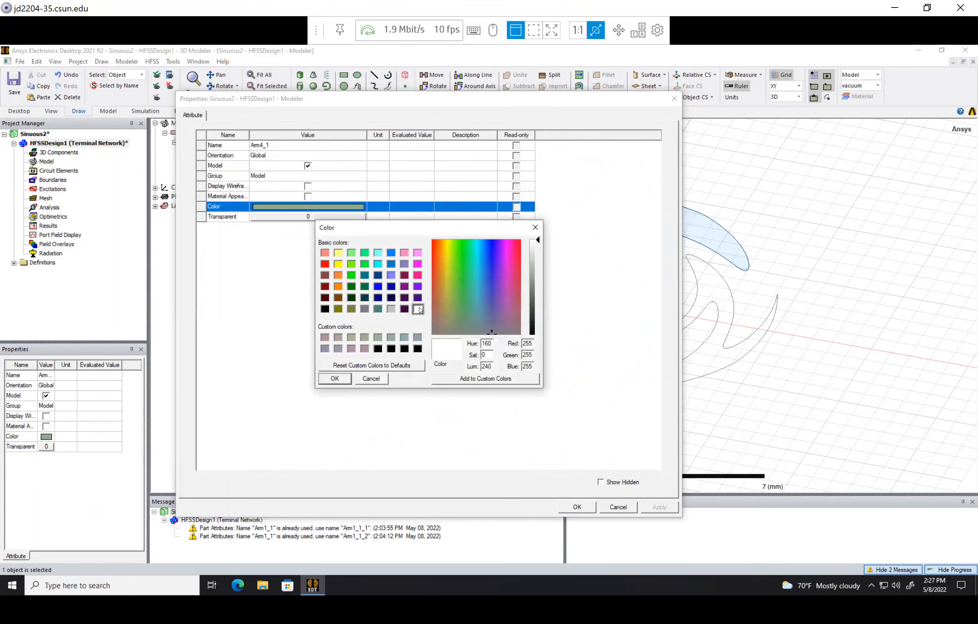
click(335, 377)
click(577, 506)
click(382, 233)
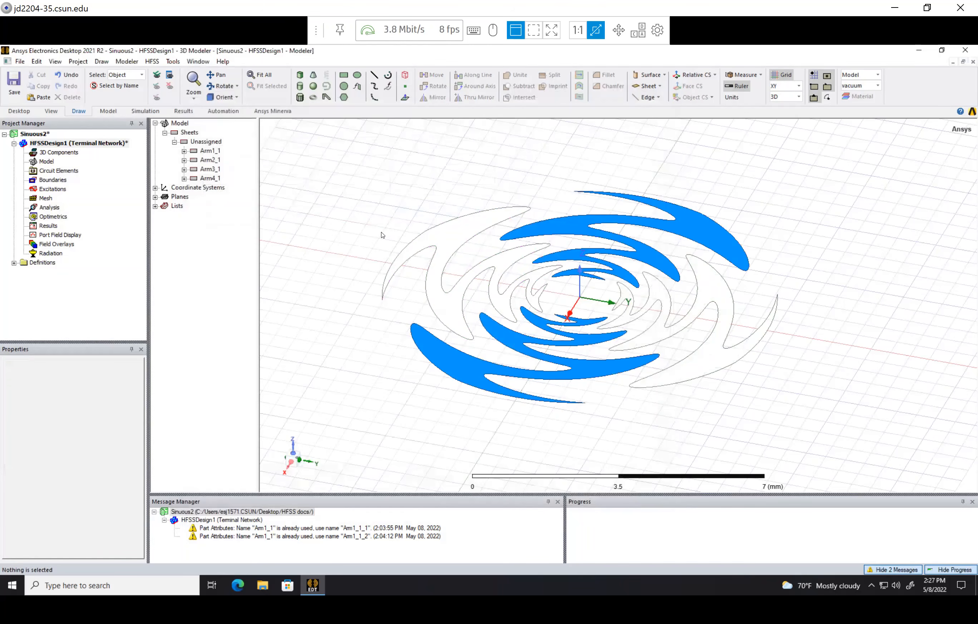
scroll(585, 295, up, 5)
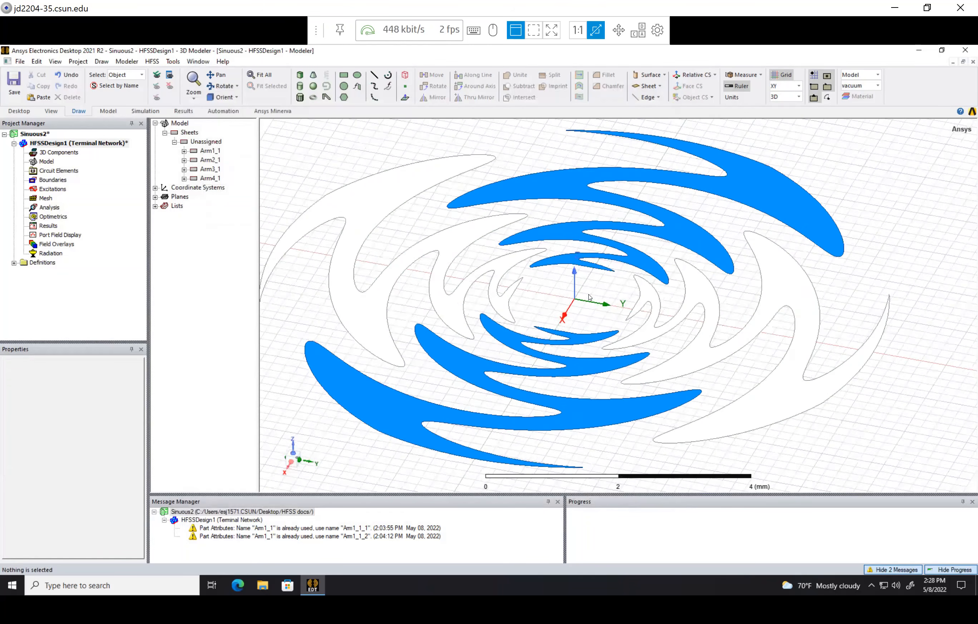
scroll(506, 285, up, 2)
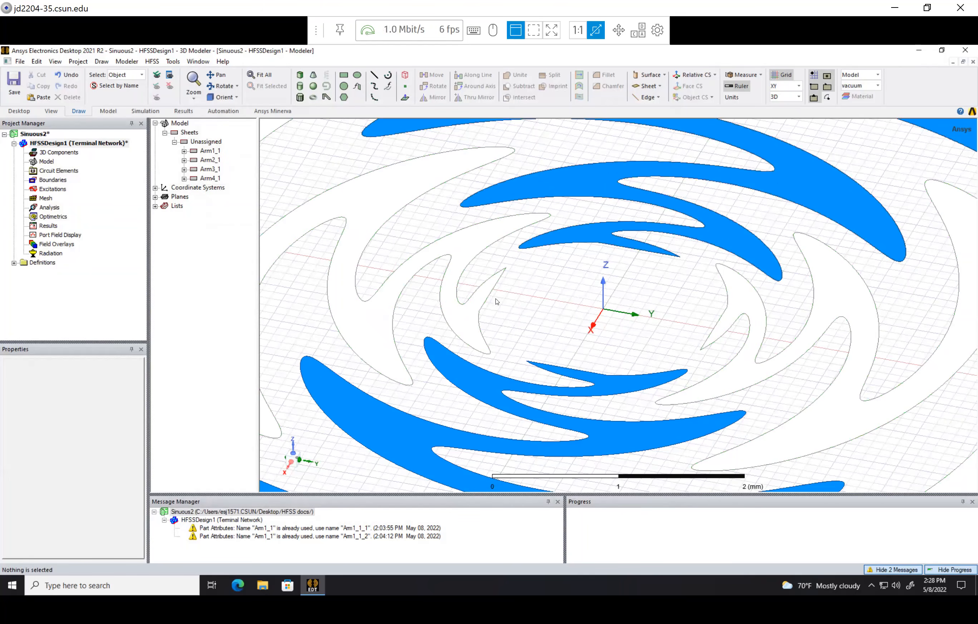
scroll(654, 293, down, 4)
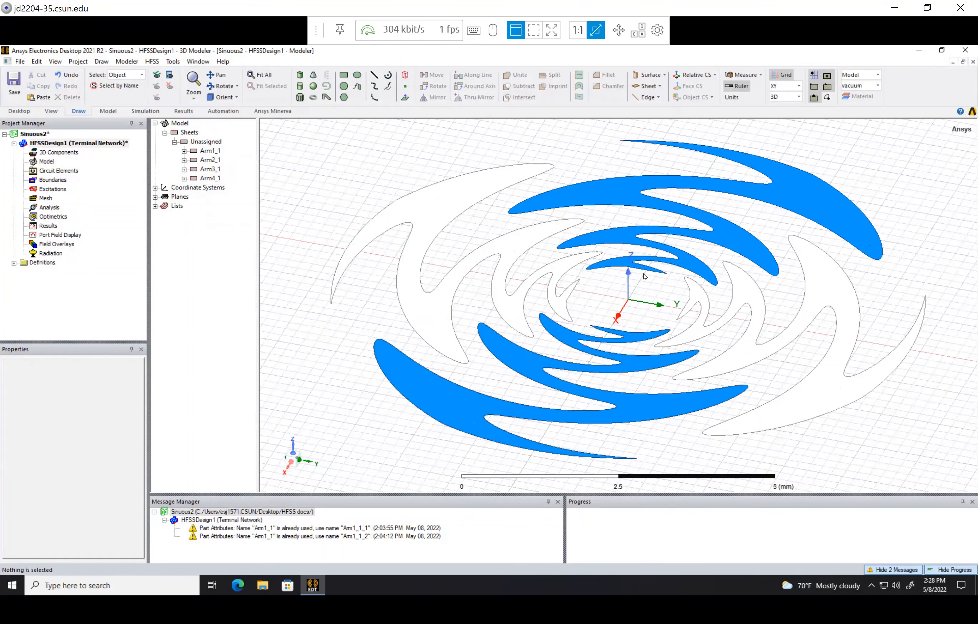
scroll(562, 360, up, 3)
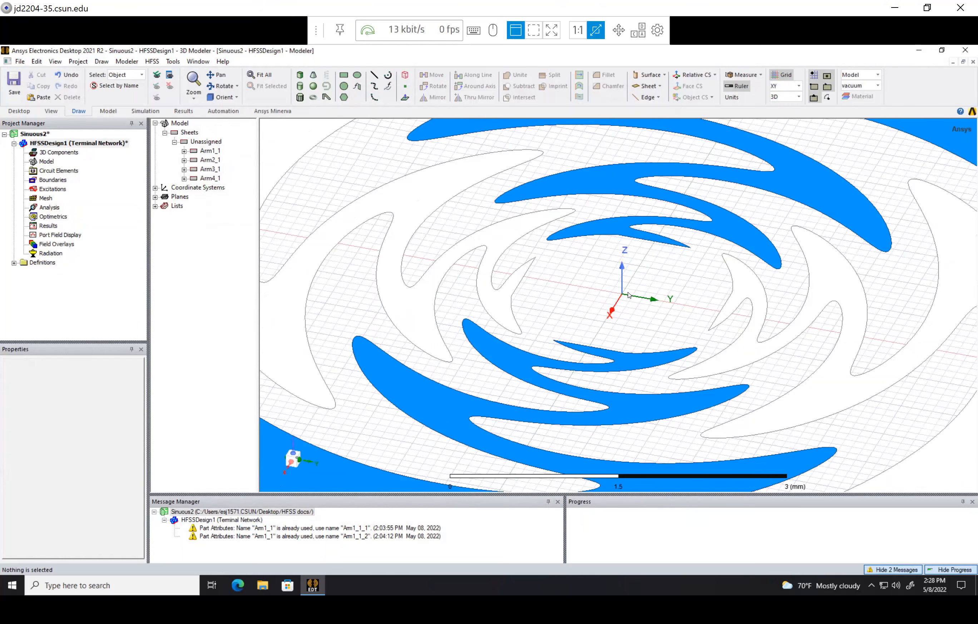
- Draw a thin cylinder centred on the origin with a radius of about 5.46 mm, extending below the plane of the four arms
scroll(628, 294, down, 5)
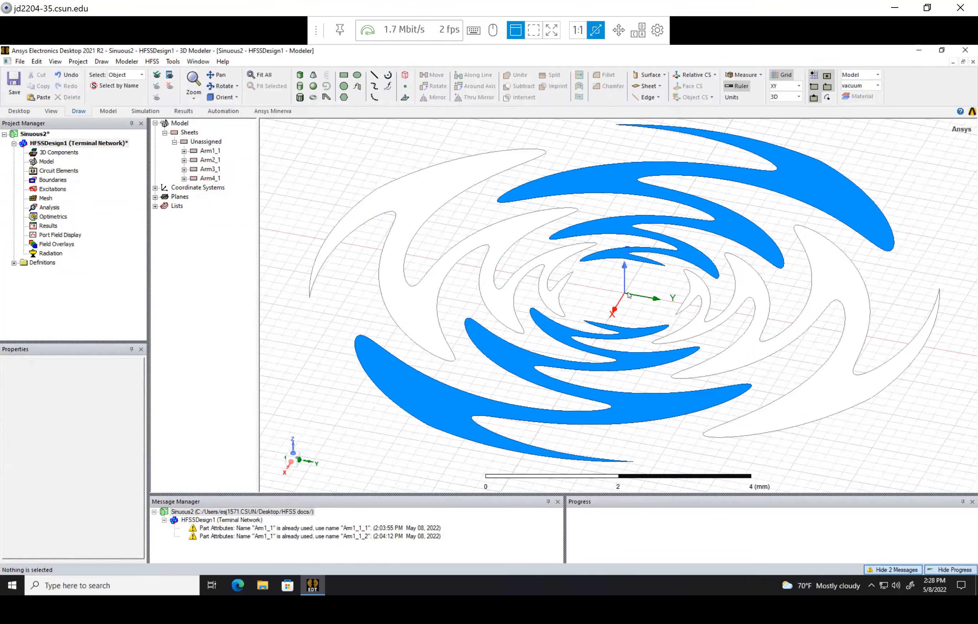
scroll(629, 295, down, 2)
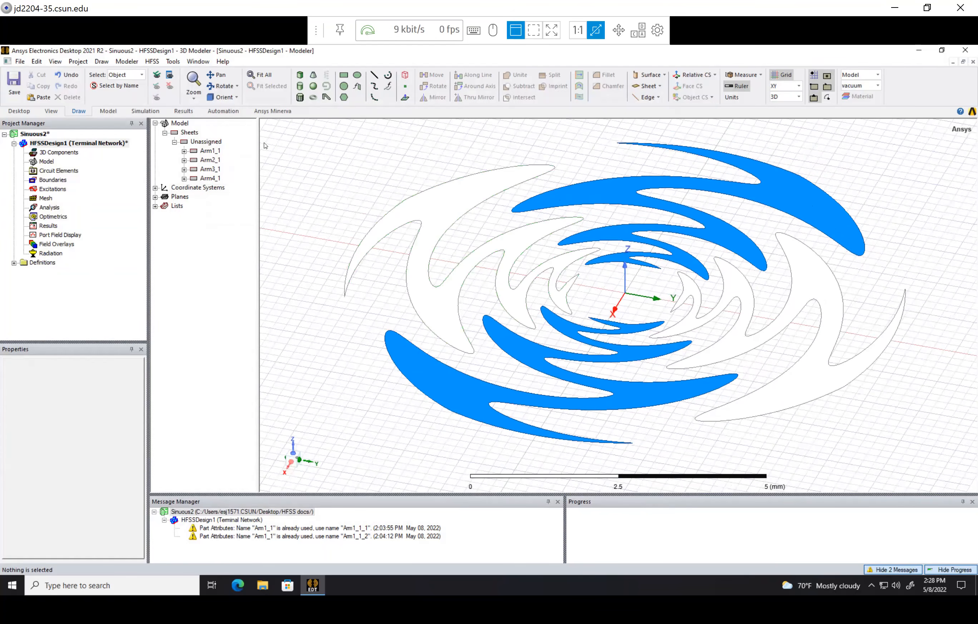
click(300, 86)
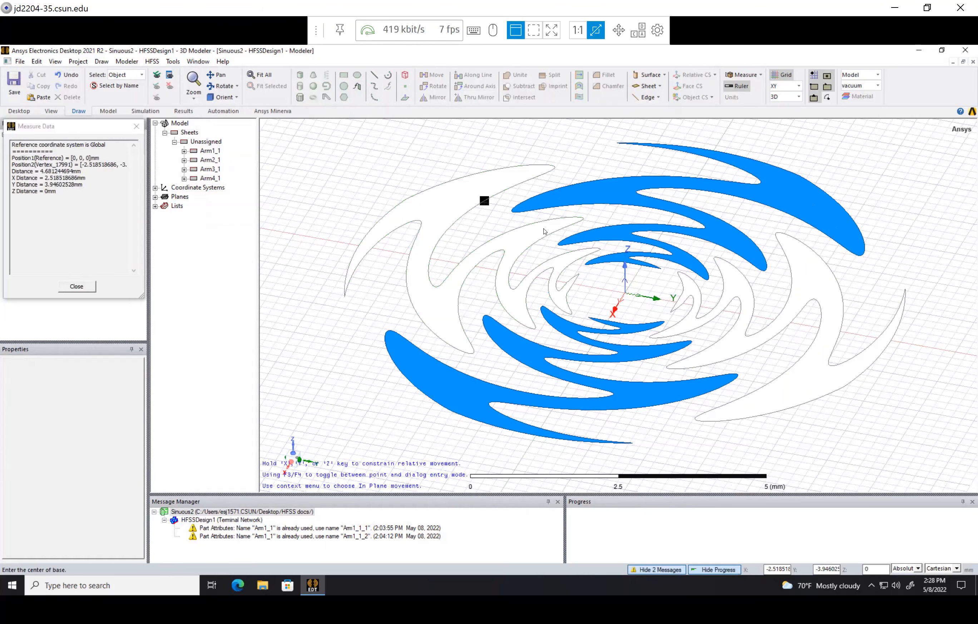
click(624, 295)
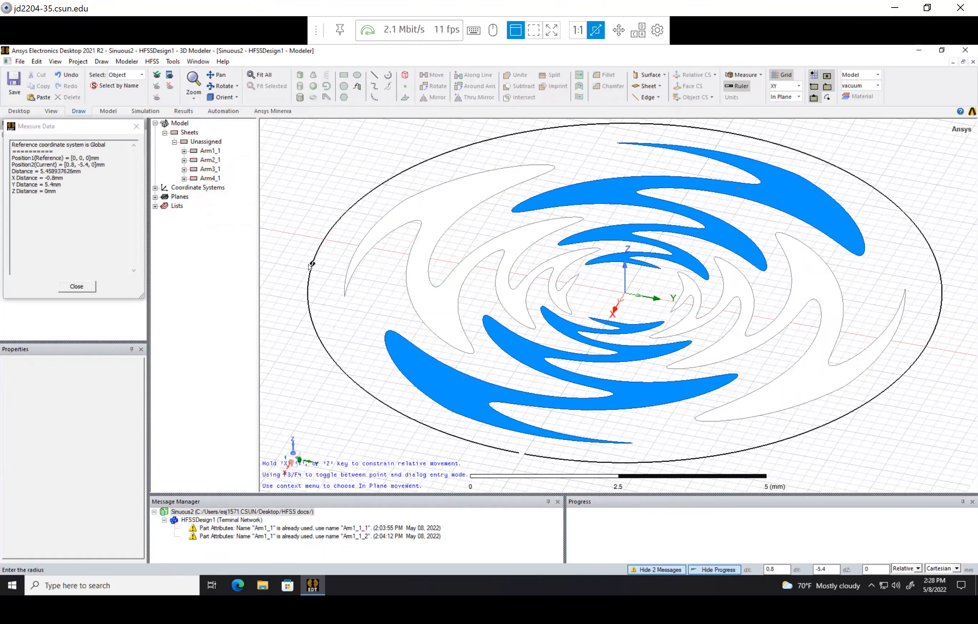
click(310, 266)
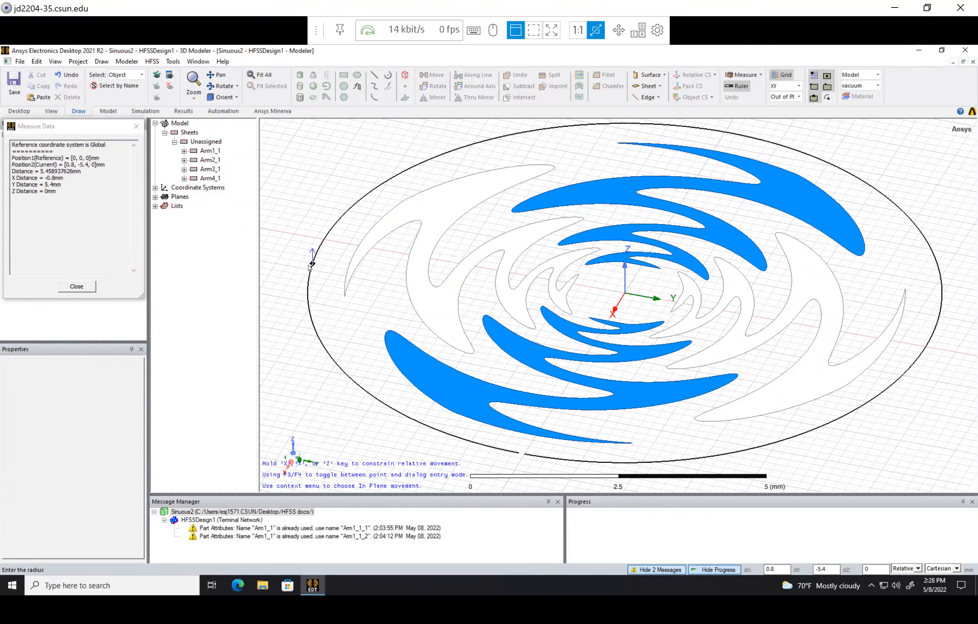
click(302, 303)
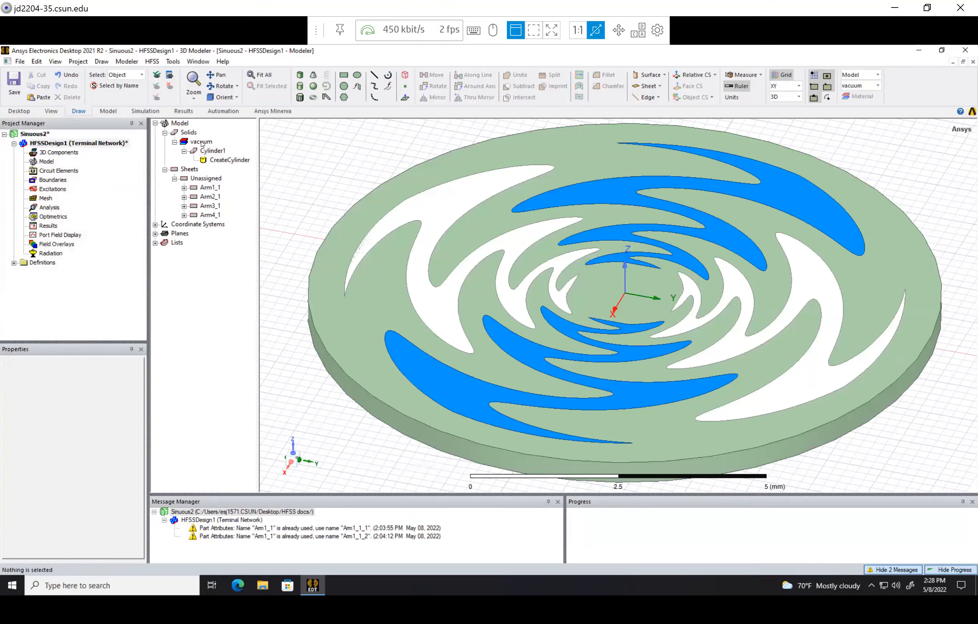
- Rename the new cylinder as substrate in its properties
click(205, 151)
double_click(205, 151)
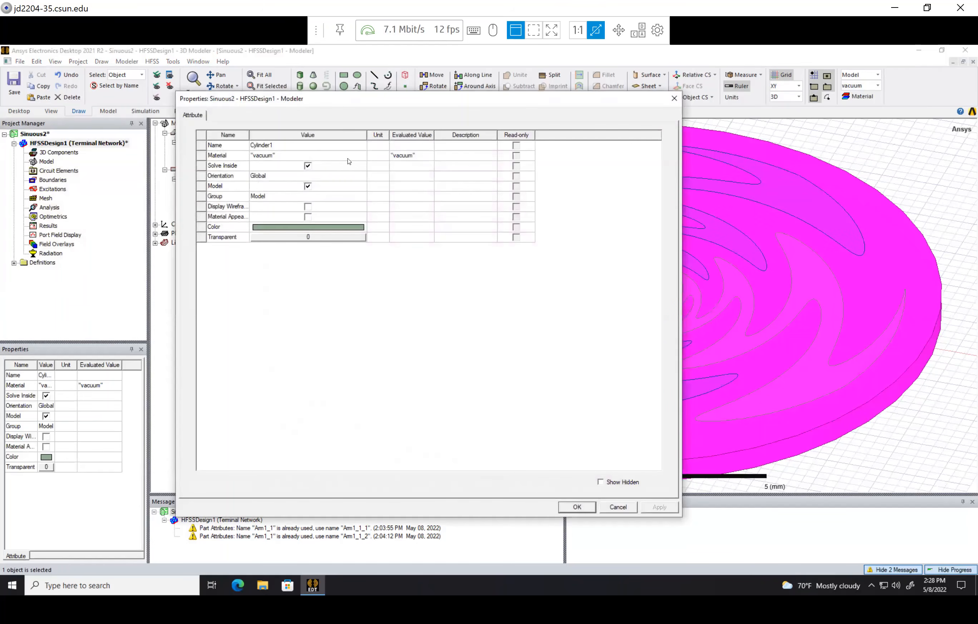
click(332, 146)
text(substrate)
key(Return)
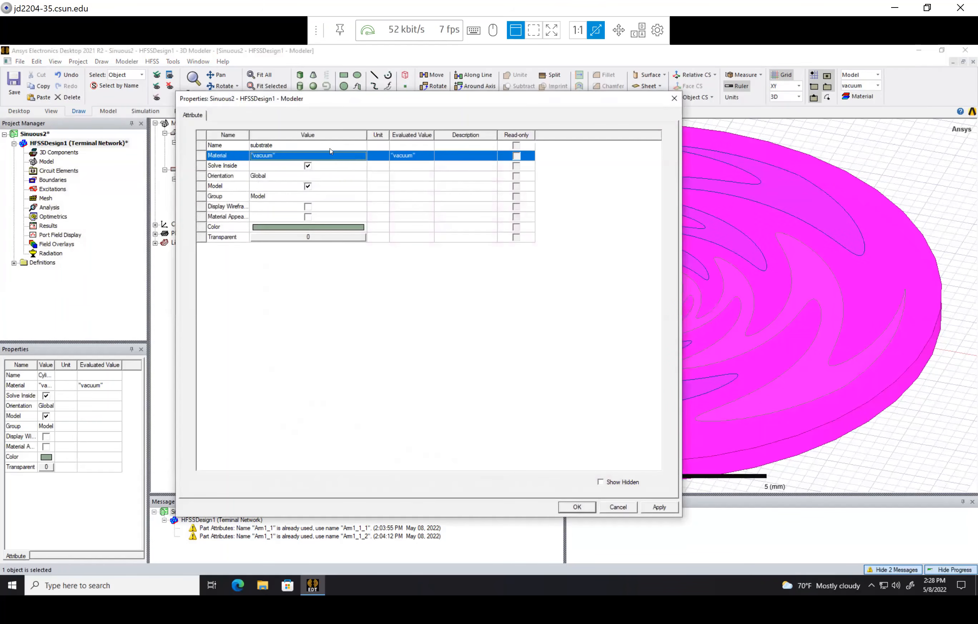
- Assign the FR4_epoxy material from the system library to the substrate cylinder
click(330, 153)
click(306, 167)
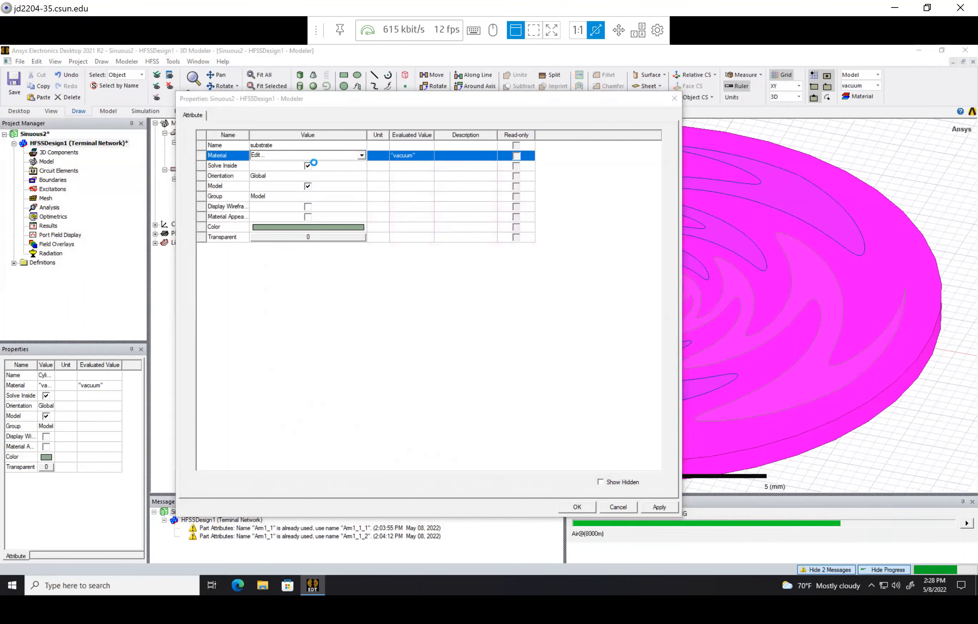
text(FR4)
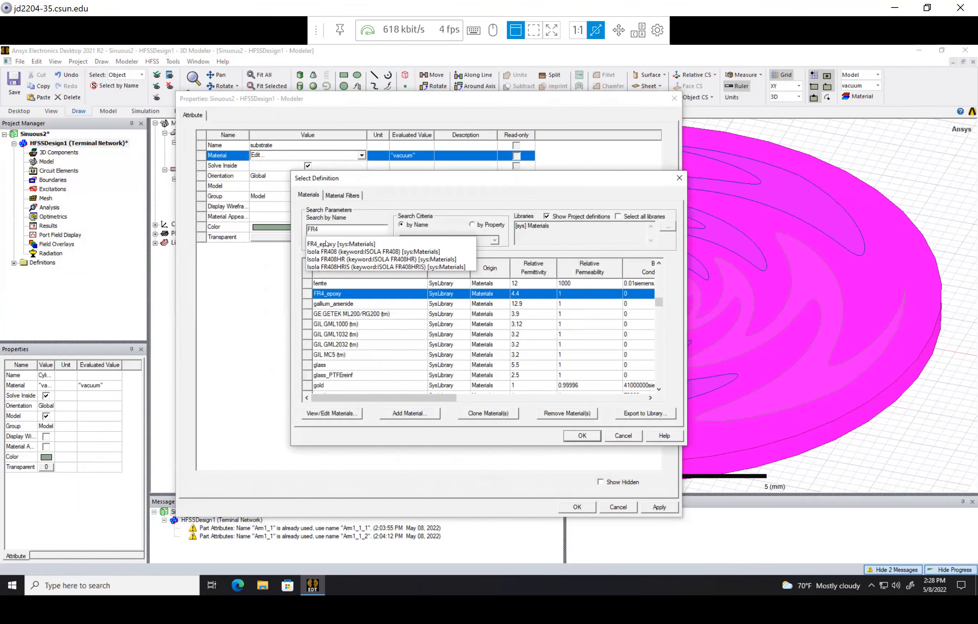
click(325, 244)
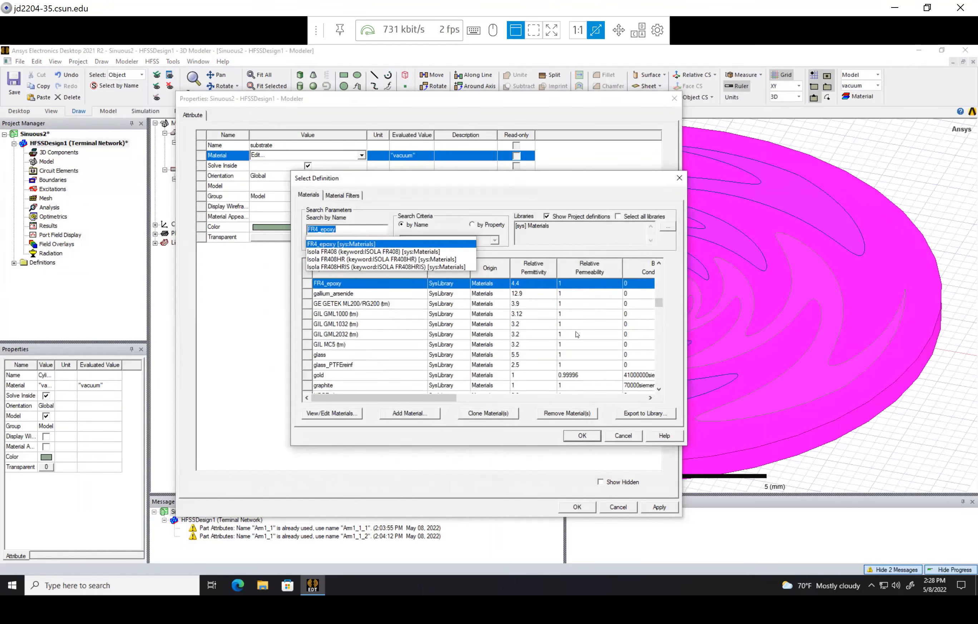
click(595, 431)
- Set the substrate's color to dark green (0, 128, 0) and apply its property changes
click(300, 221)
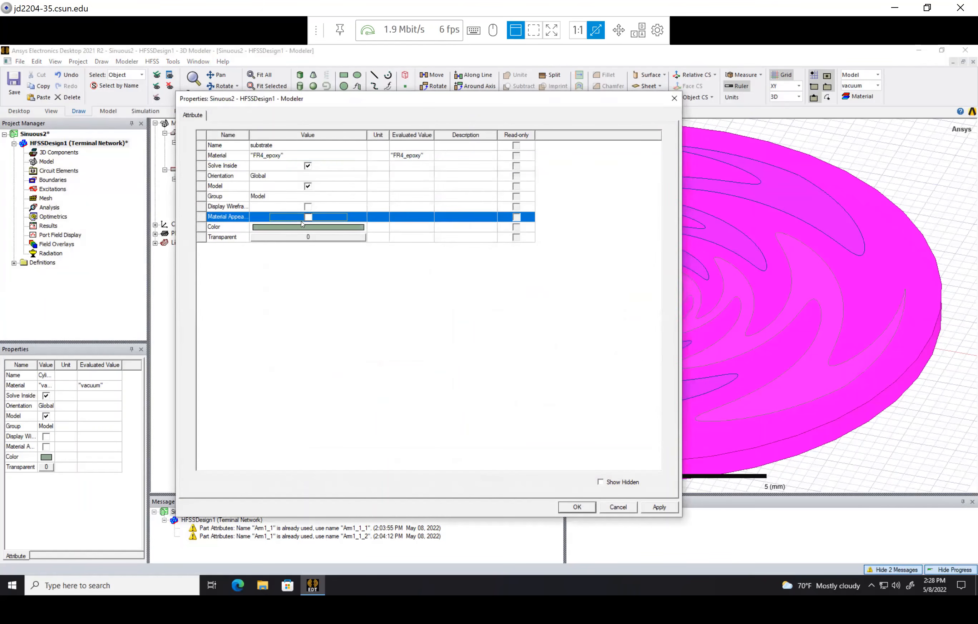
click(298, 230)
click(298, 228)
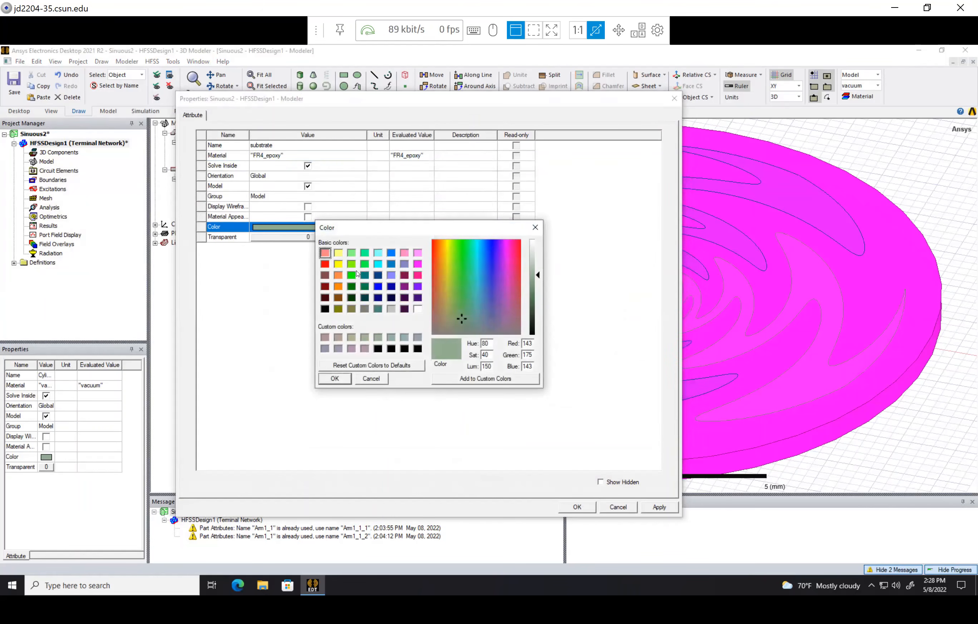
click(351, 287)
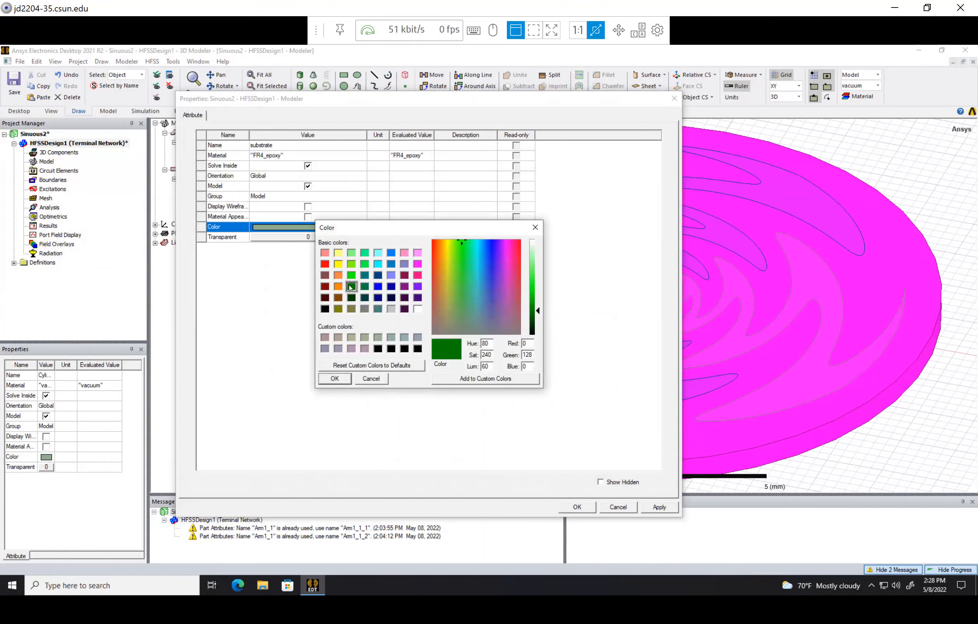
click(335, 378)
click(575, 506)
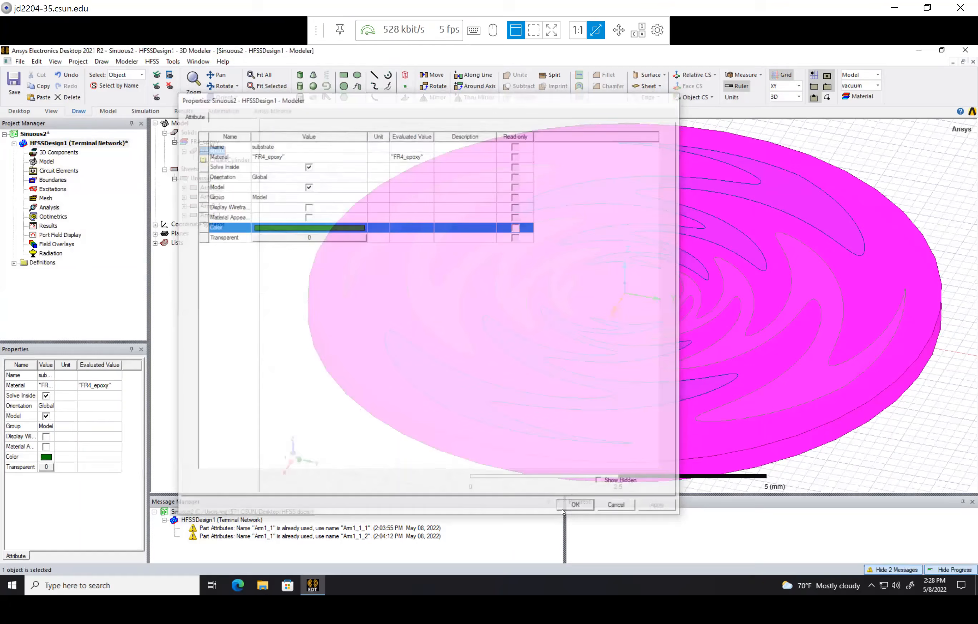
- Set the substrate cylinder's radius to a new variable r_sub with a value of 50 mm
click(296, 214)
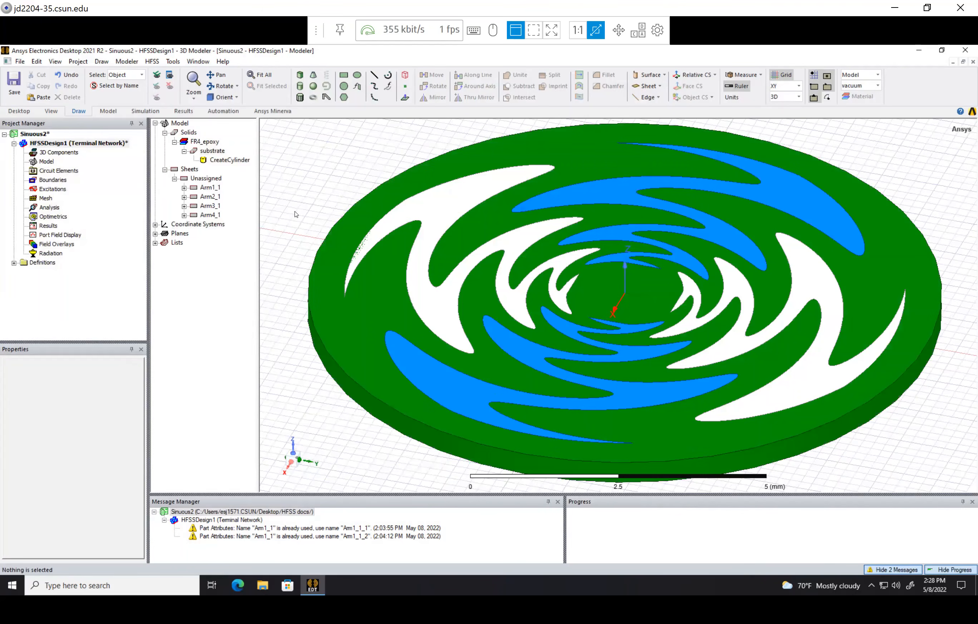
double_click(217, 152)
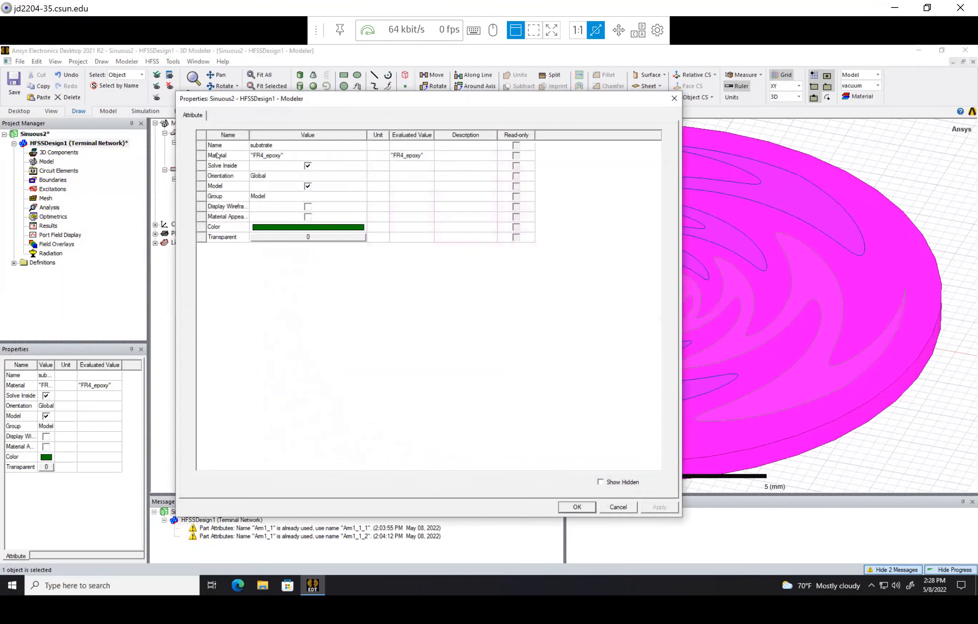
click(572, 504)
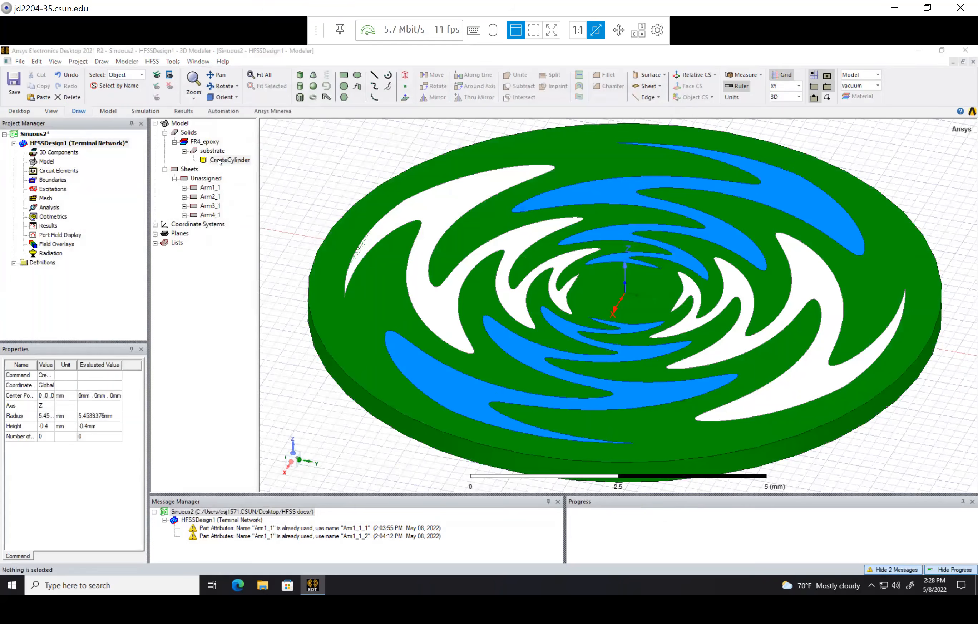
double_click(226, 162)
click(286, 186)
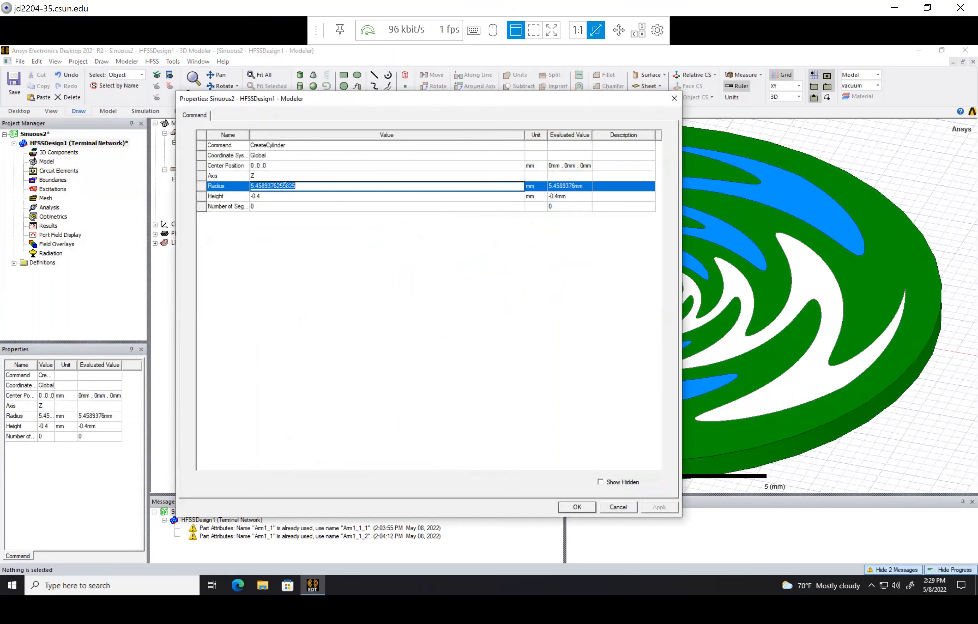
text(r_sub)
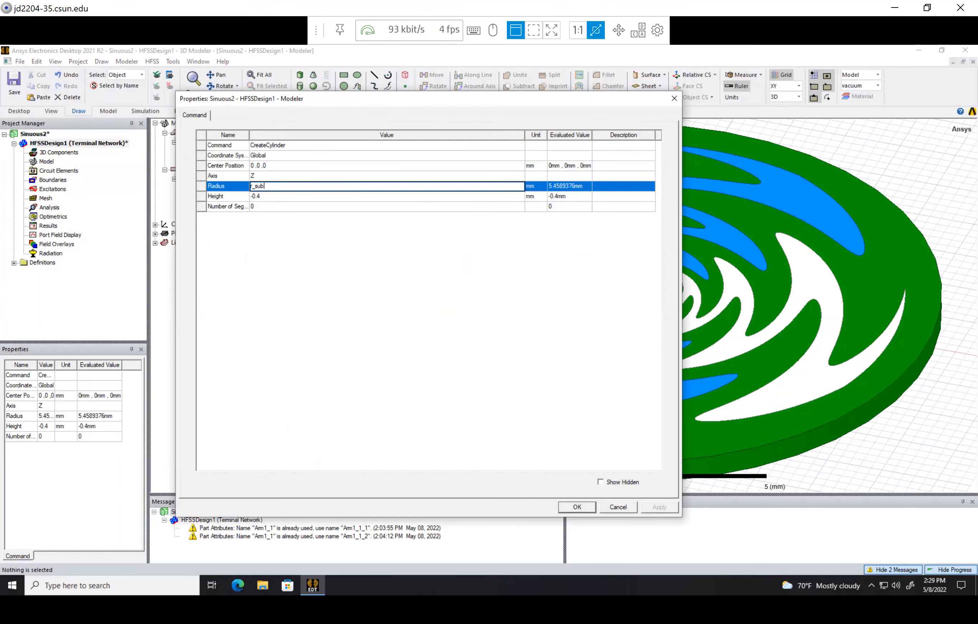
key(Return)
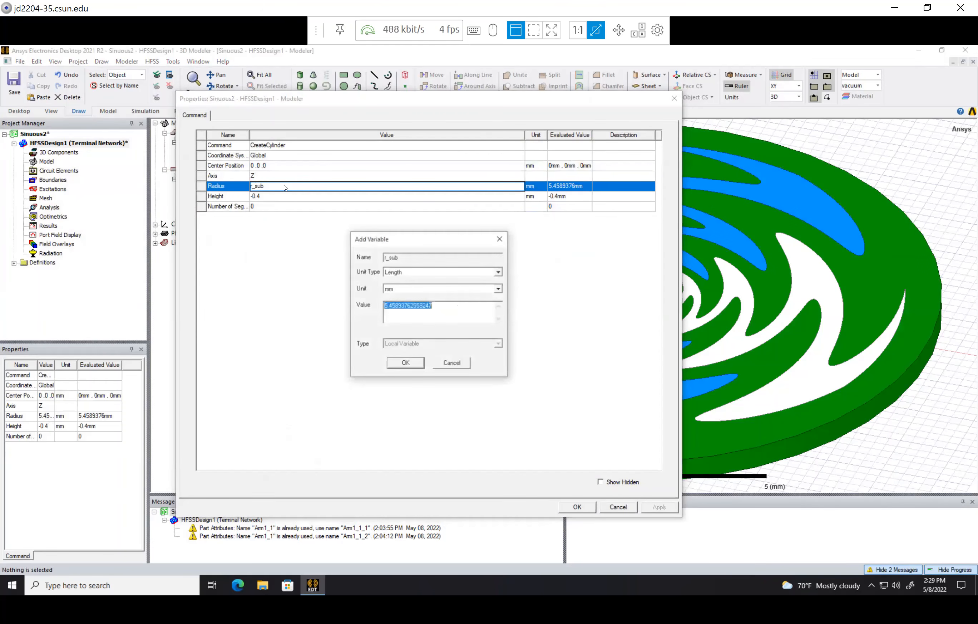
text(50mm)
key(Return)
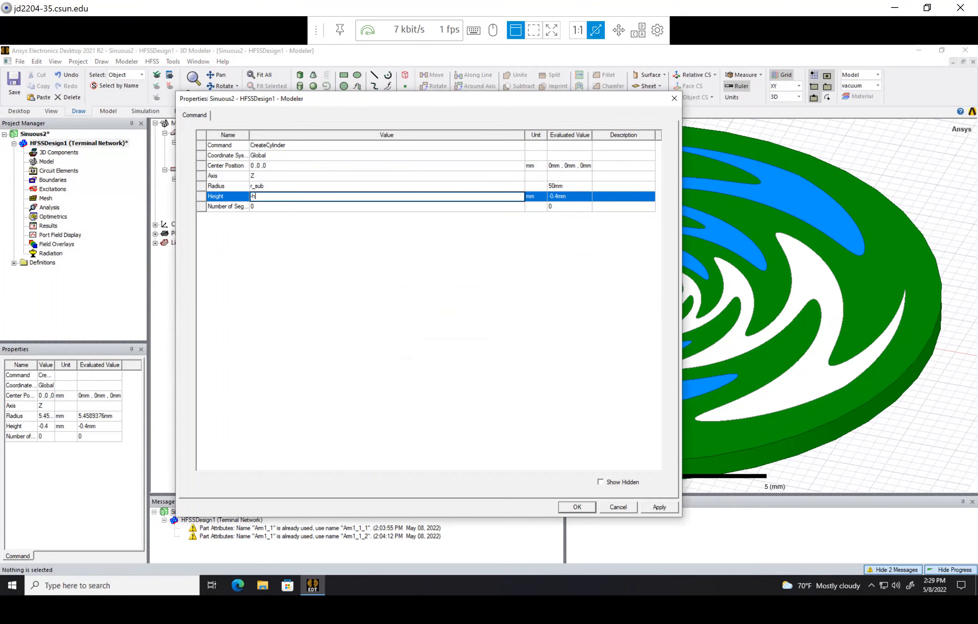
- Set the substrate cylinder's height to -h_sub, defining the new variable h_sub as 0.8 mm
text(-h_sub)
key(Return)
text(0.)
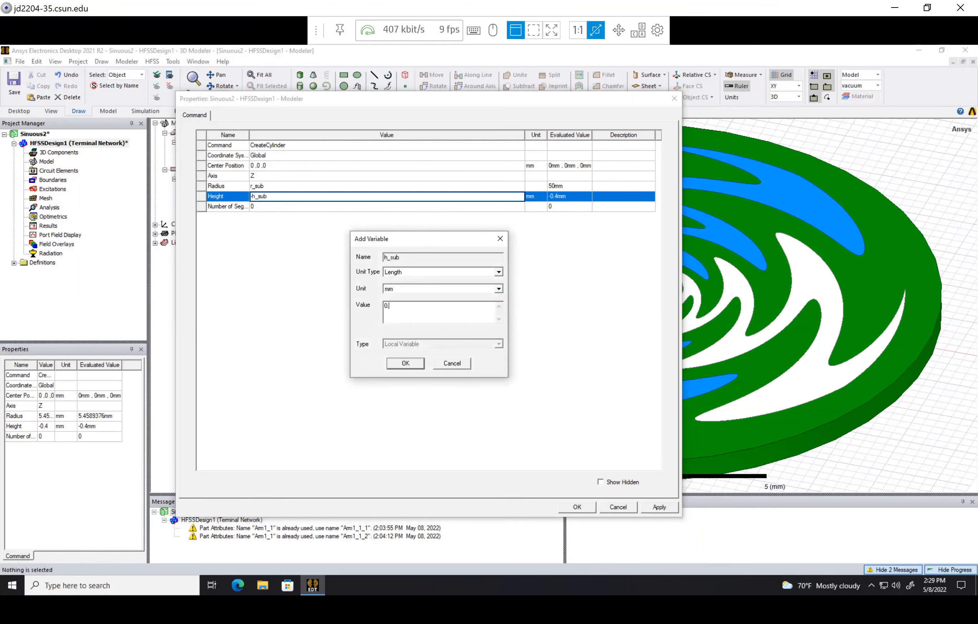
text(8)
key(Return)
- Set the cylinder's number of segments to a new unitless variable ns of 200 and accept the command properties
text(ns)
key(Return)
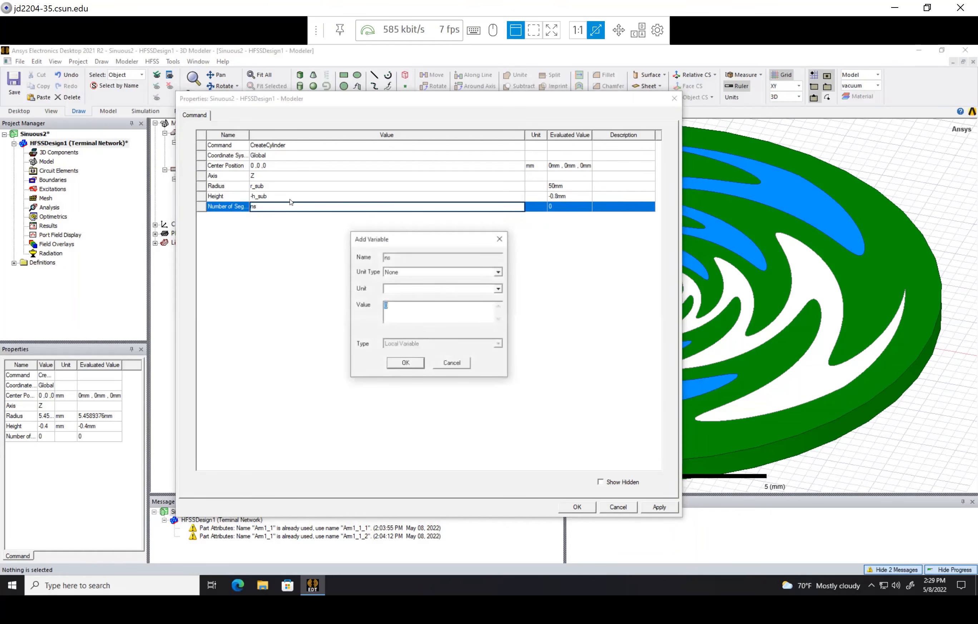
text(200)
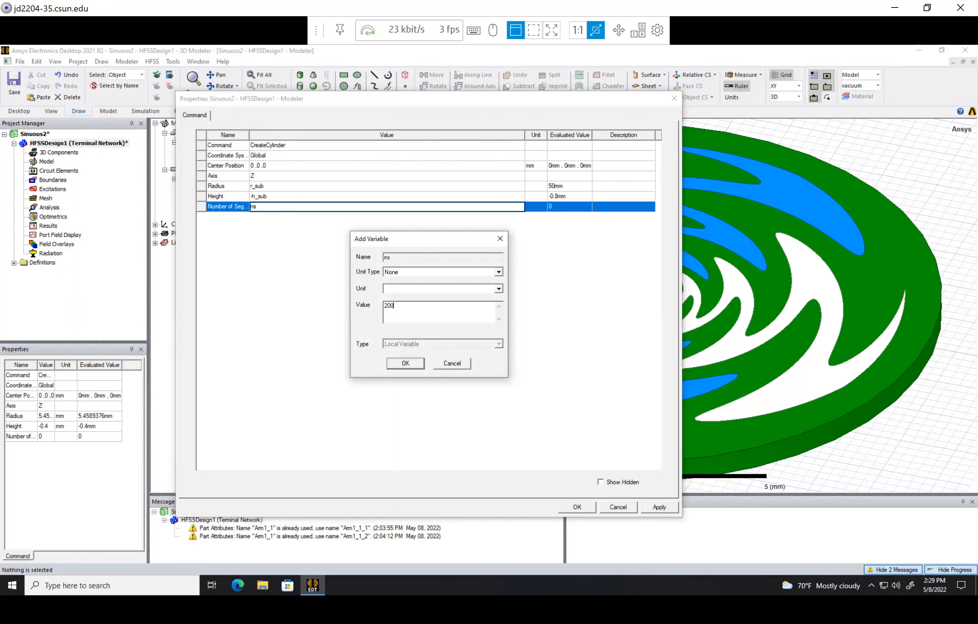
key(Return)
click(577, 507)
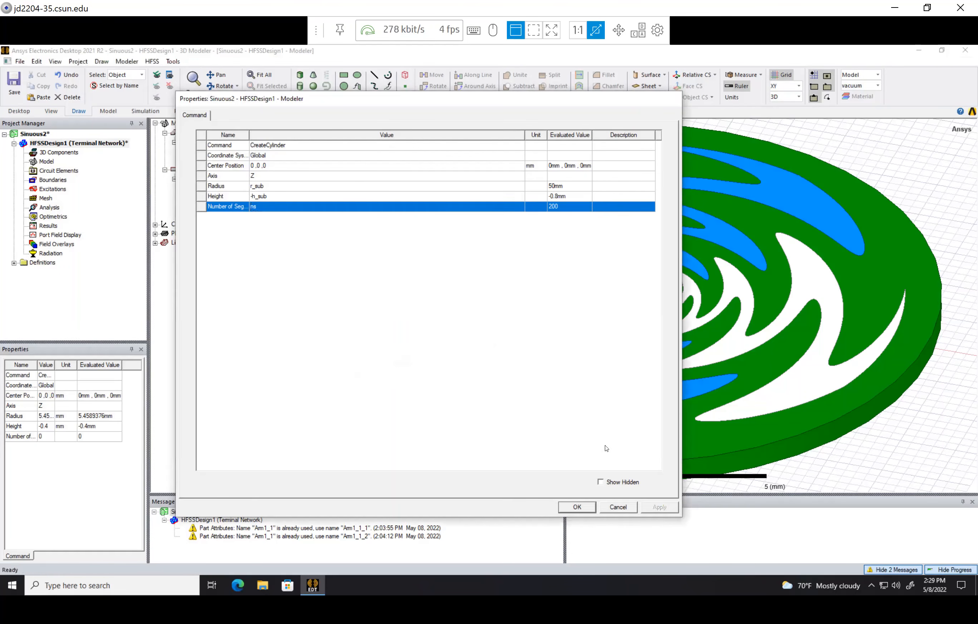
- In the design properties, set the local variables N to 10 and tau to 1.35, and apply them to the model
scroll(657, 295, down, 4)
scroll(657, 295, down, 5)
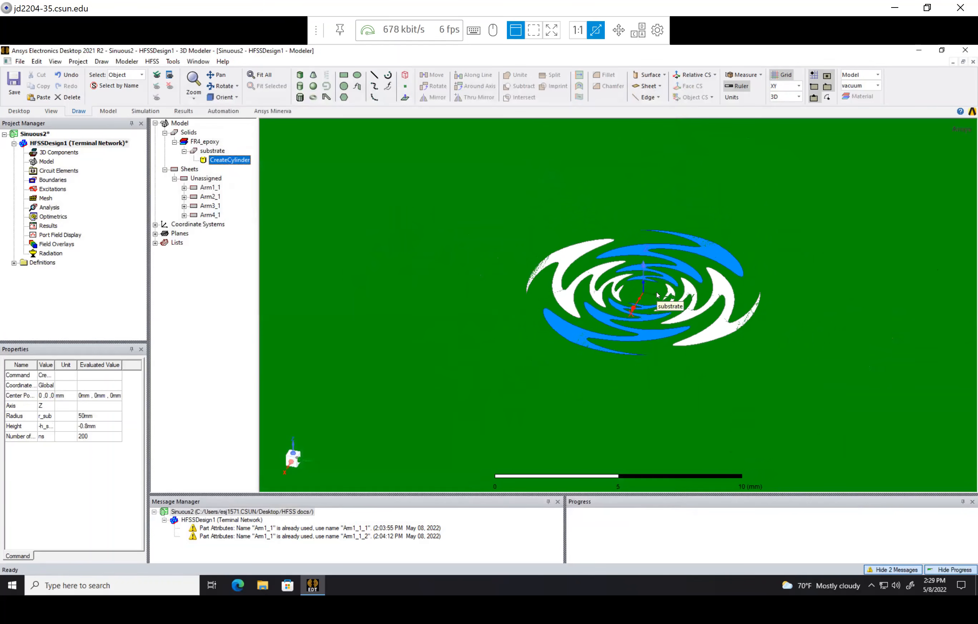
scroll(657, 295, down, 3)
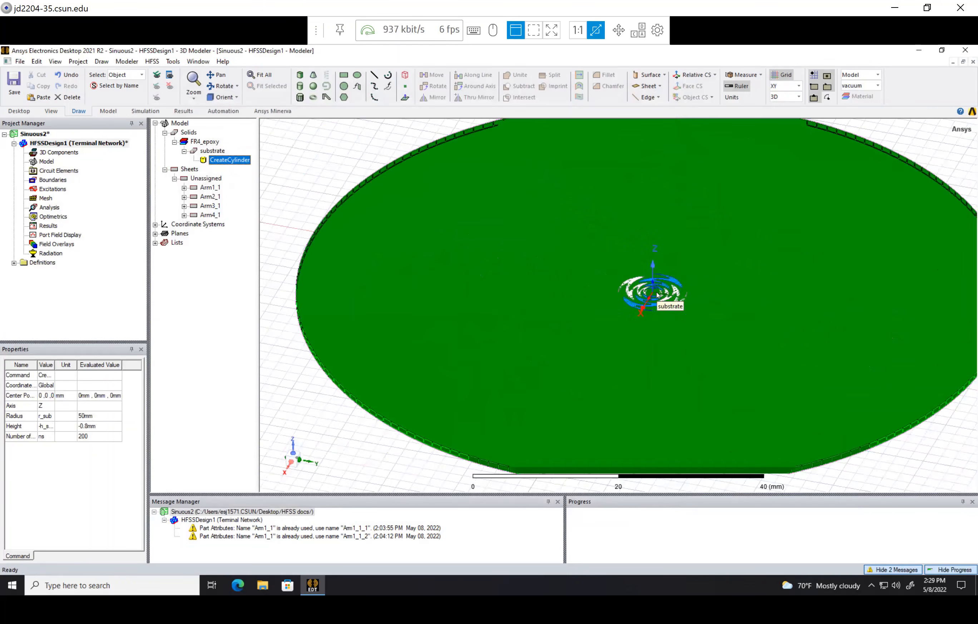
scroll(697, 299, up, 2)
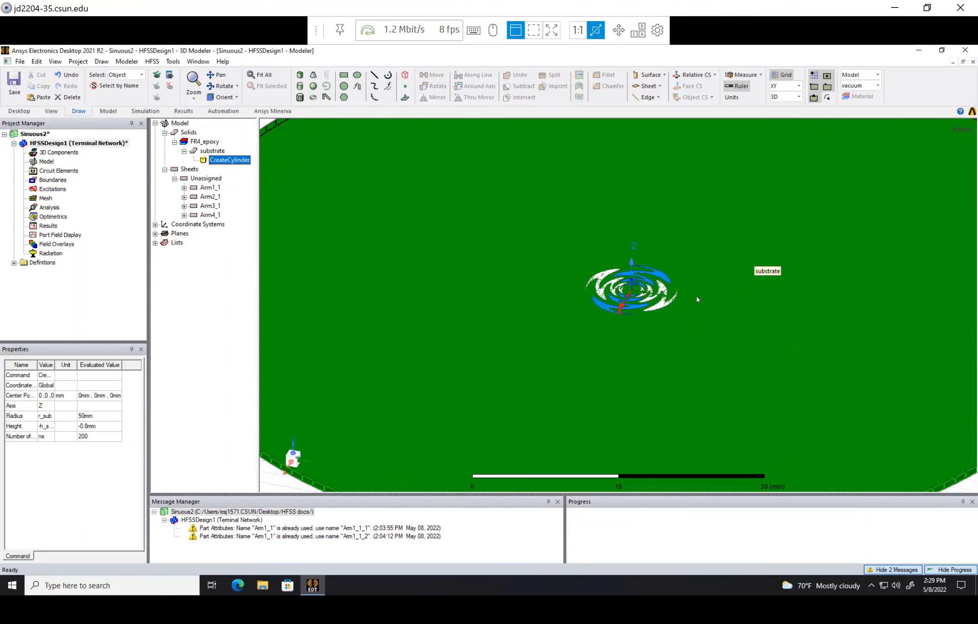
click(152, 61)
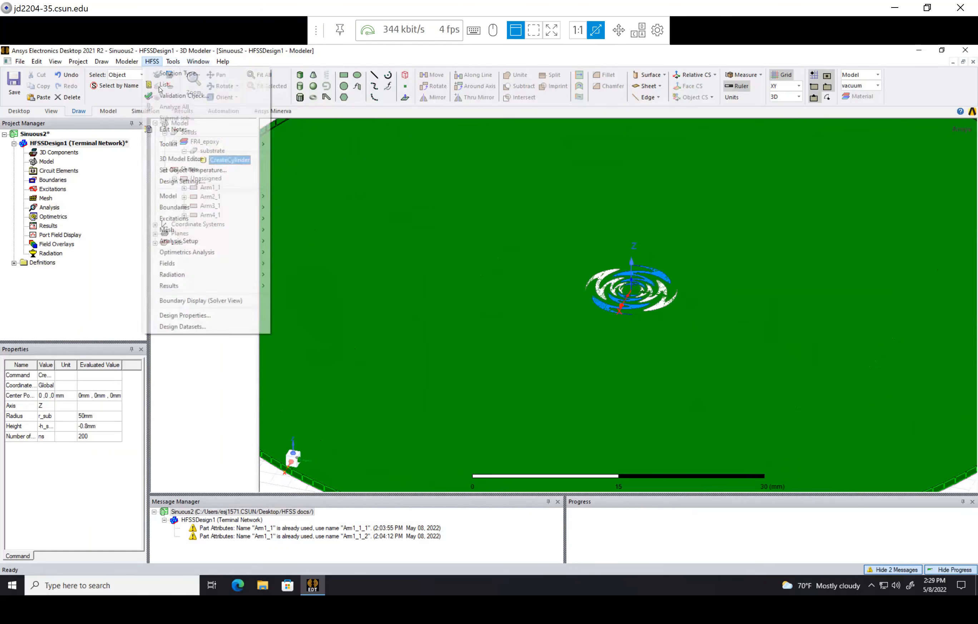
click(181, 314)
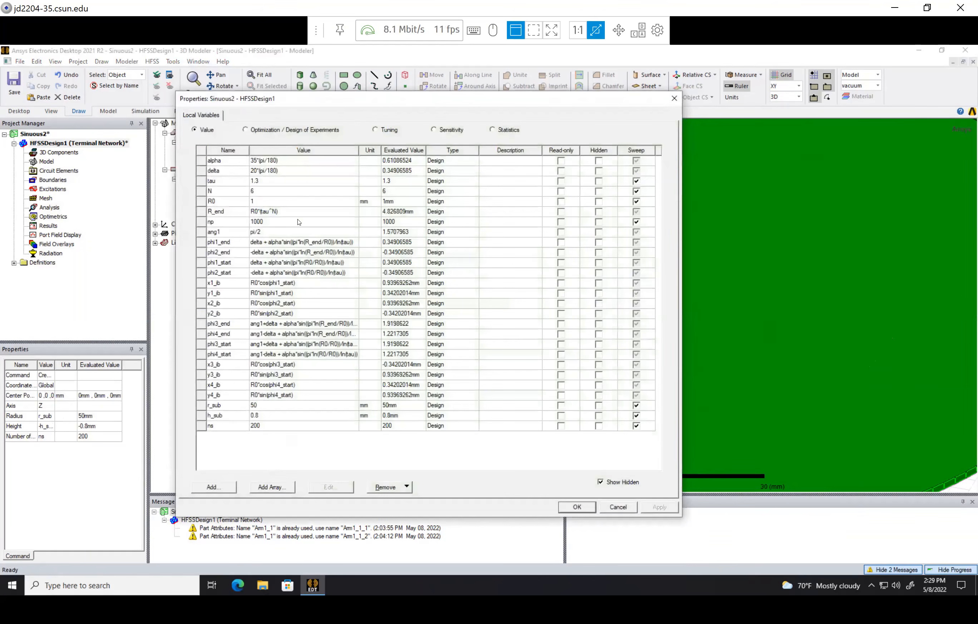
click(290, 191)
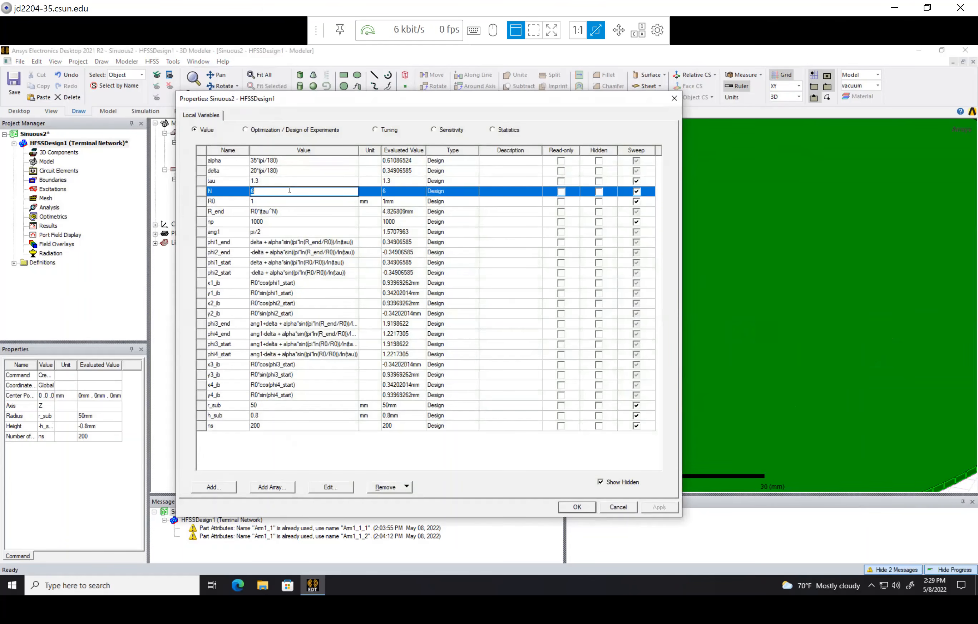
text(10)
click(279, 182)
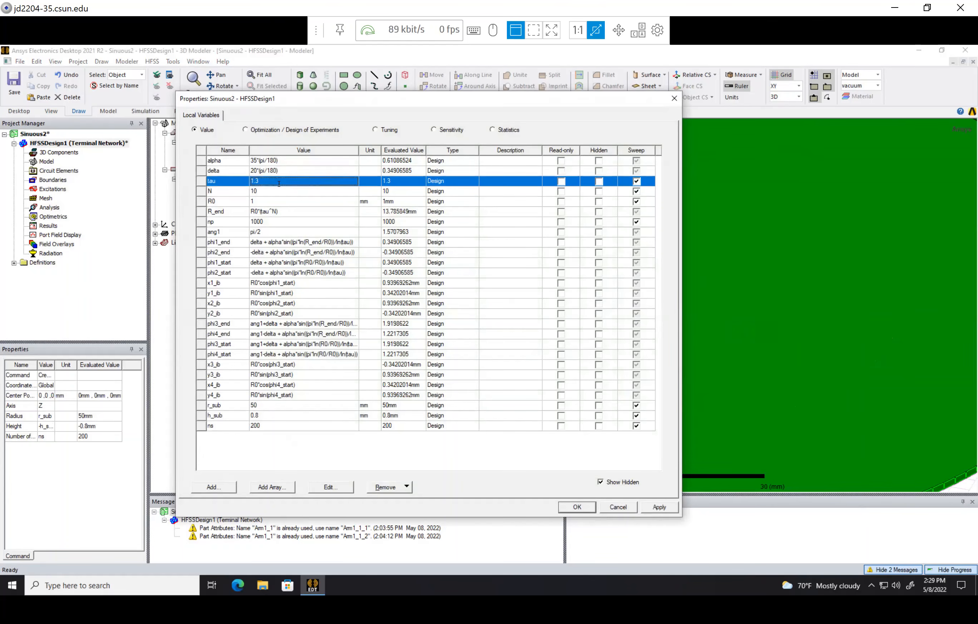
text(1.3)
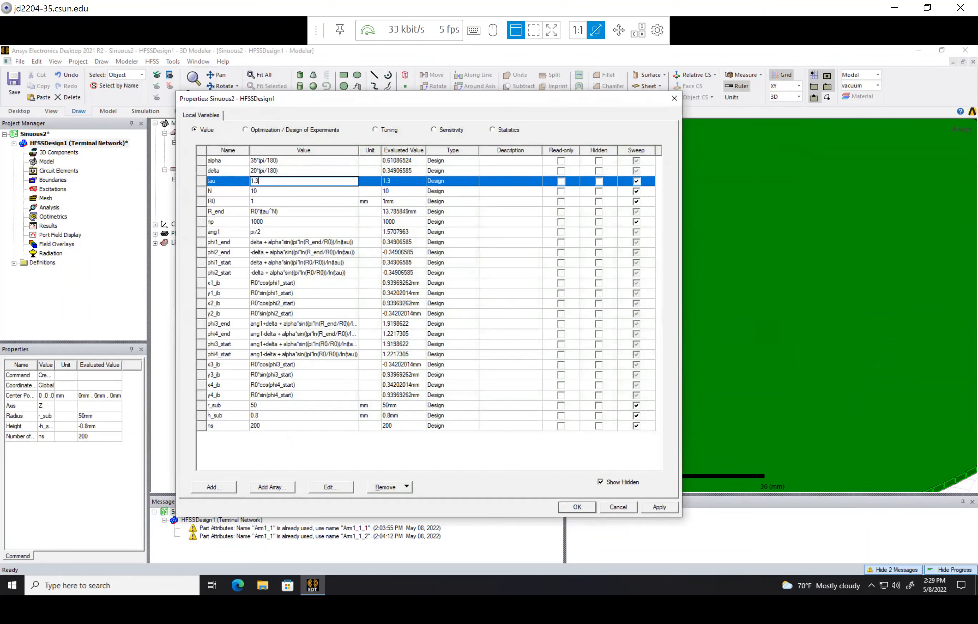
text(5)
click(279, 186)
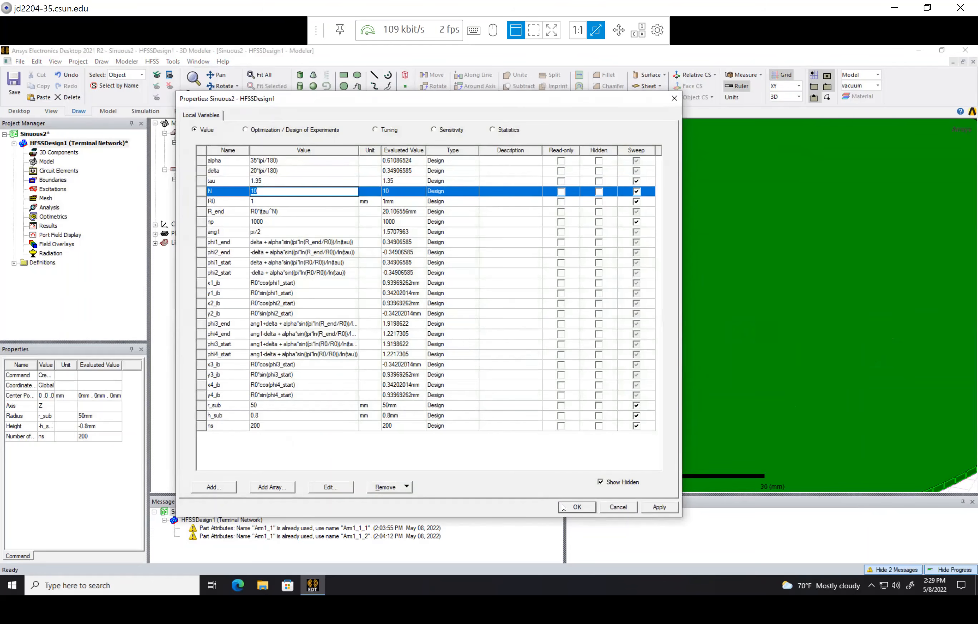
click(659, 506)
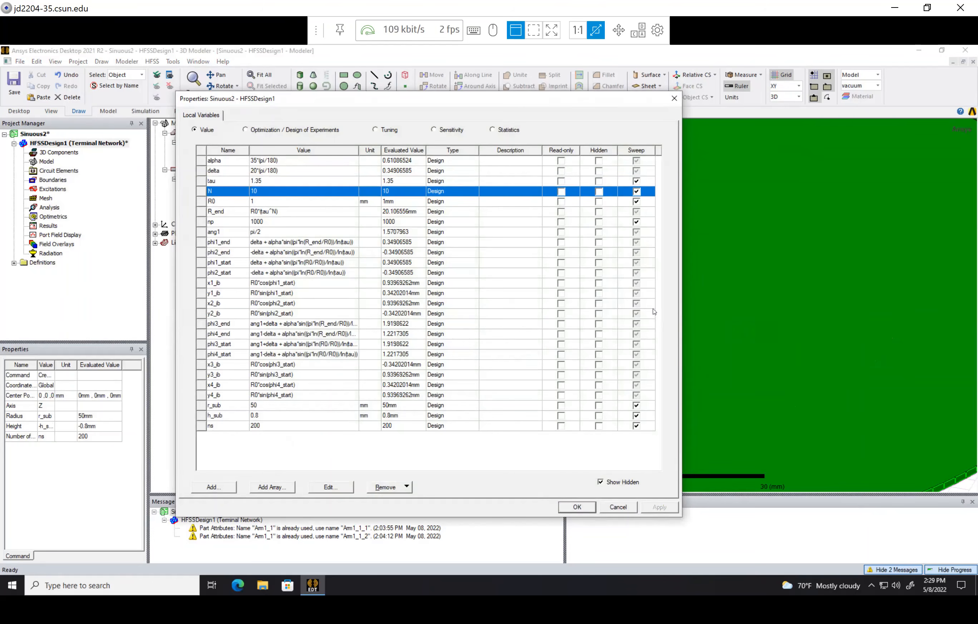
click(577, 507)
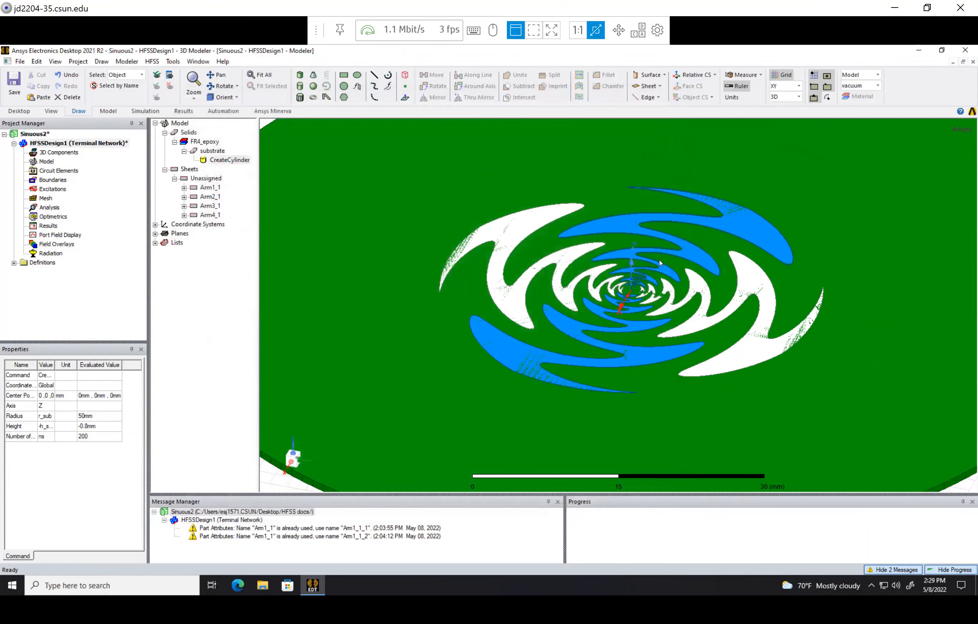
- Set the design variable N to 15 to enlarge the sinuous arms on the substrate
scroll(659, 263, down, 2)
scroll(660, 263, down, 2)
scroll(725, 264, up, 2)
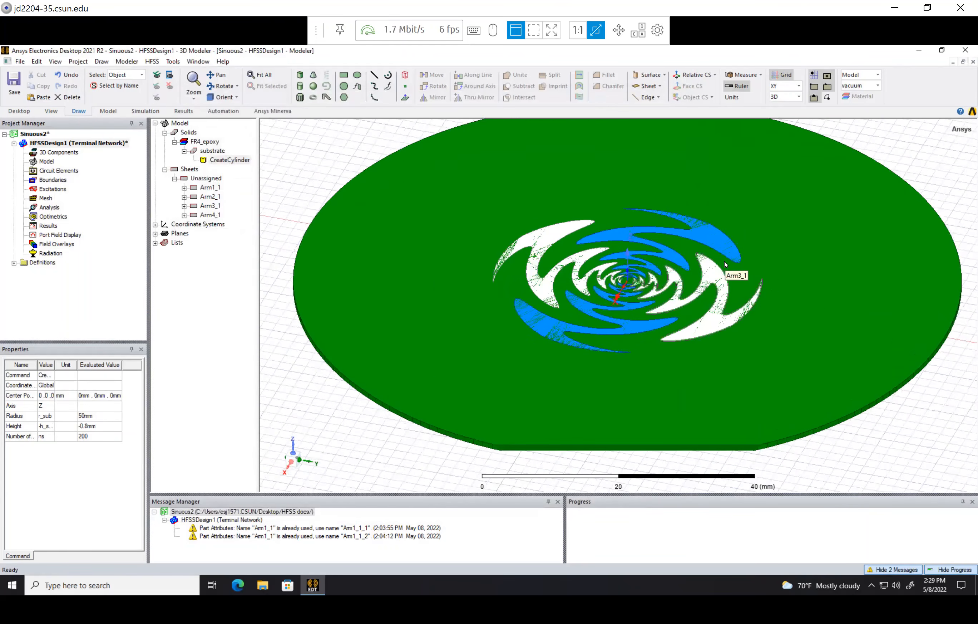
scroll(725, 261, down, 3)
scroll(725, 261, up, 3)
click(152, 61)
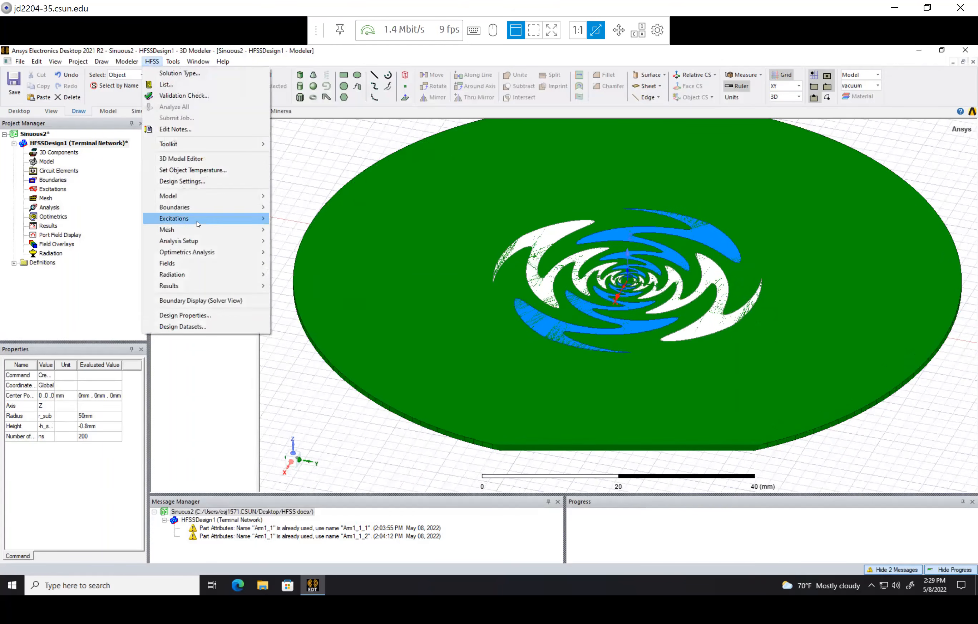
click(193, 315)
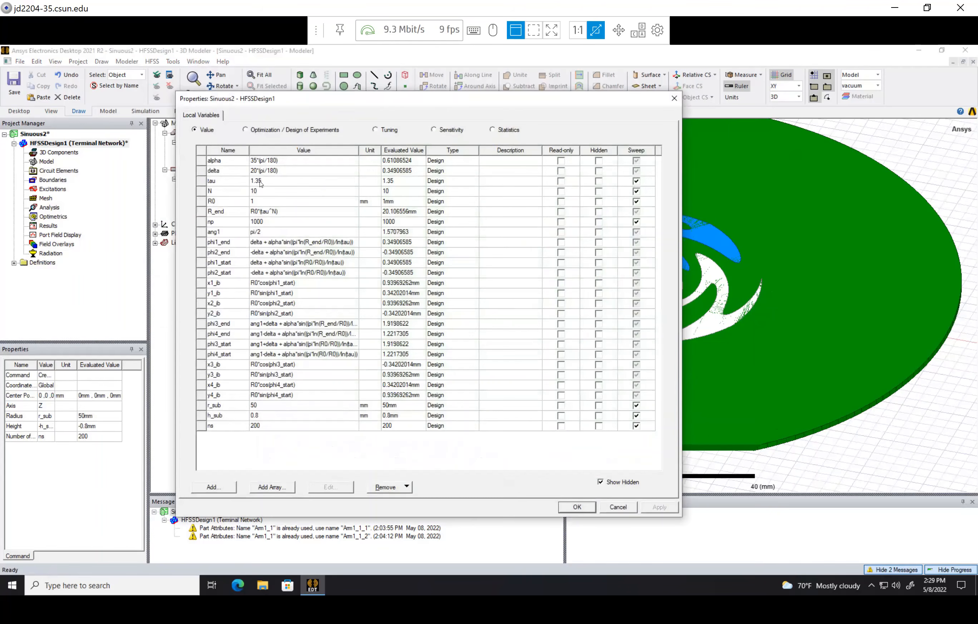
click(262, 191)
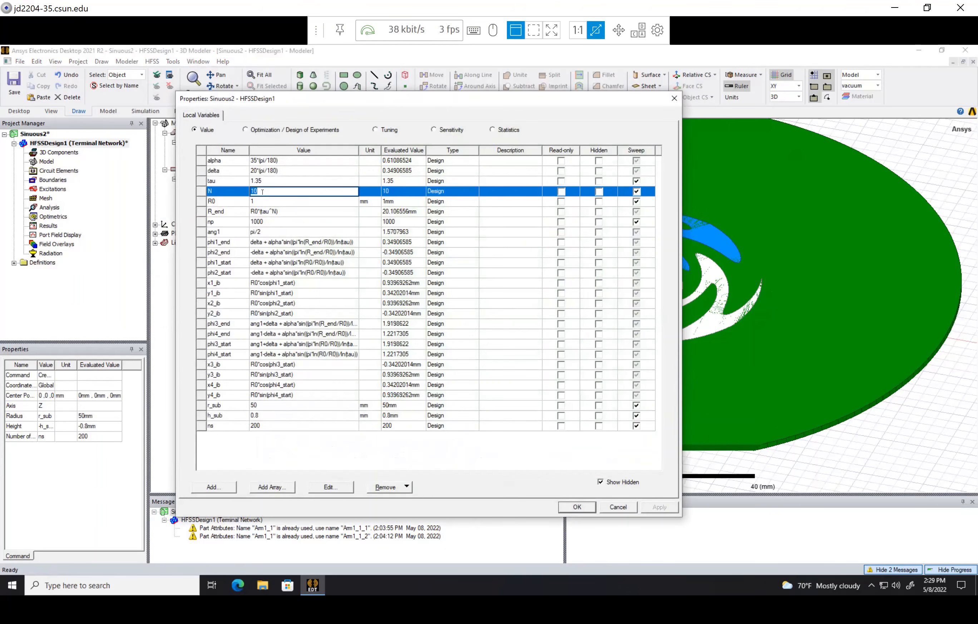
text(15)
key(Return)
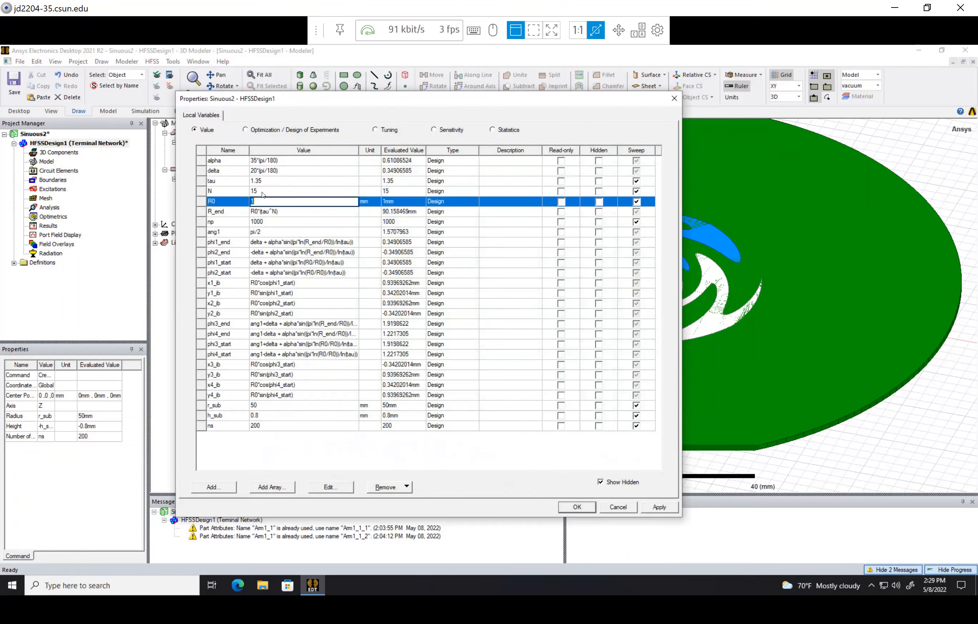
click(576, 506)
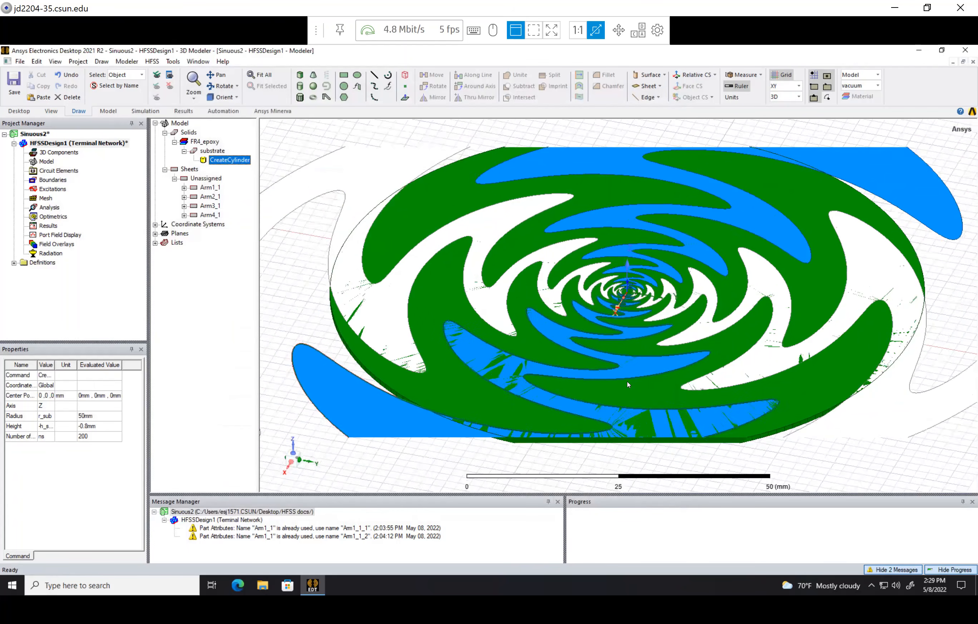
- Set the design variable N to 12 in the design properties so the arms fit within the substrate
click(152, 61)
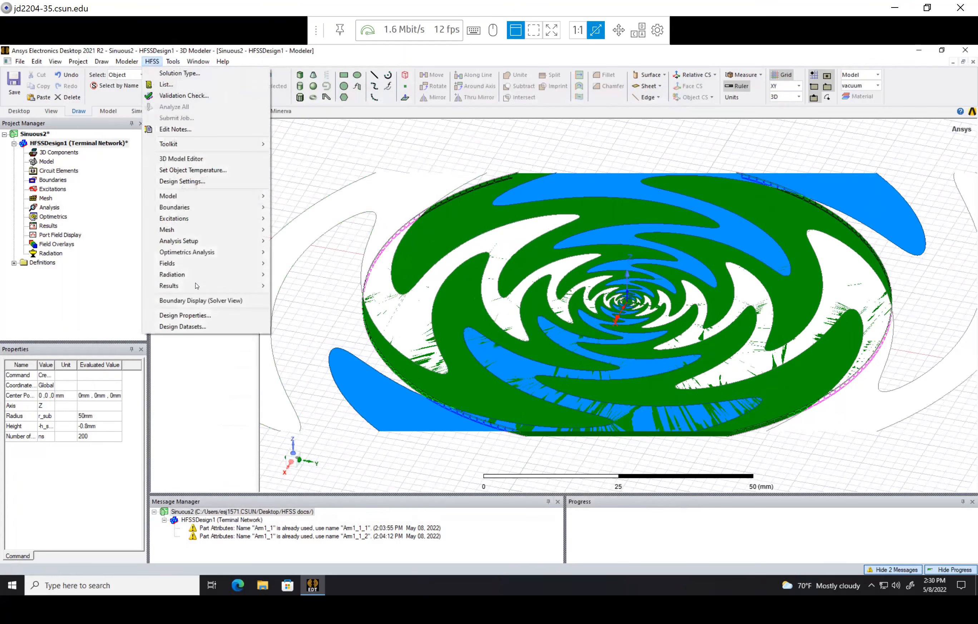
click(195, 315)
click(275, 191)
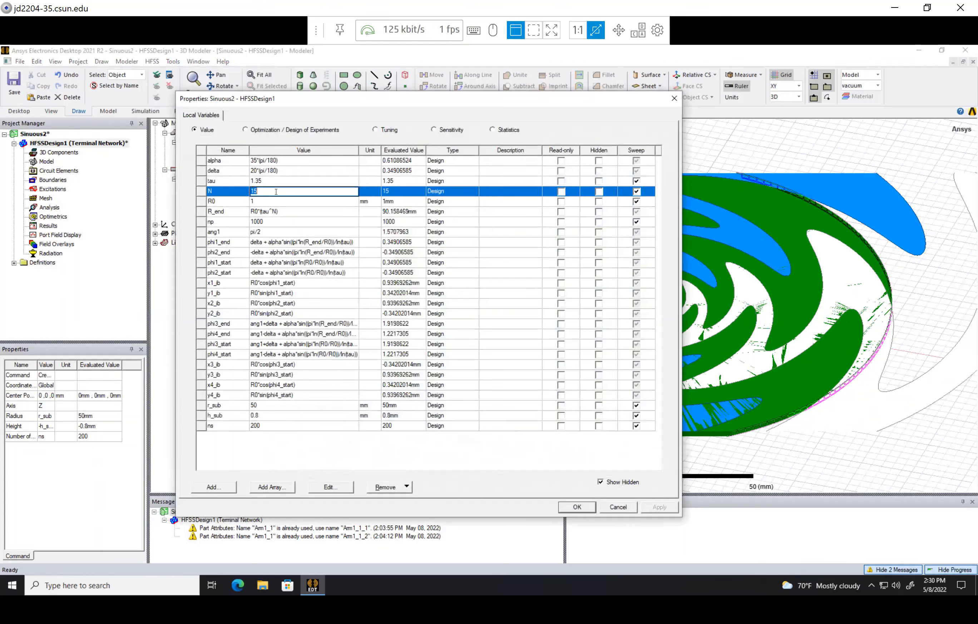
text(12)
key(Return)
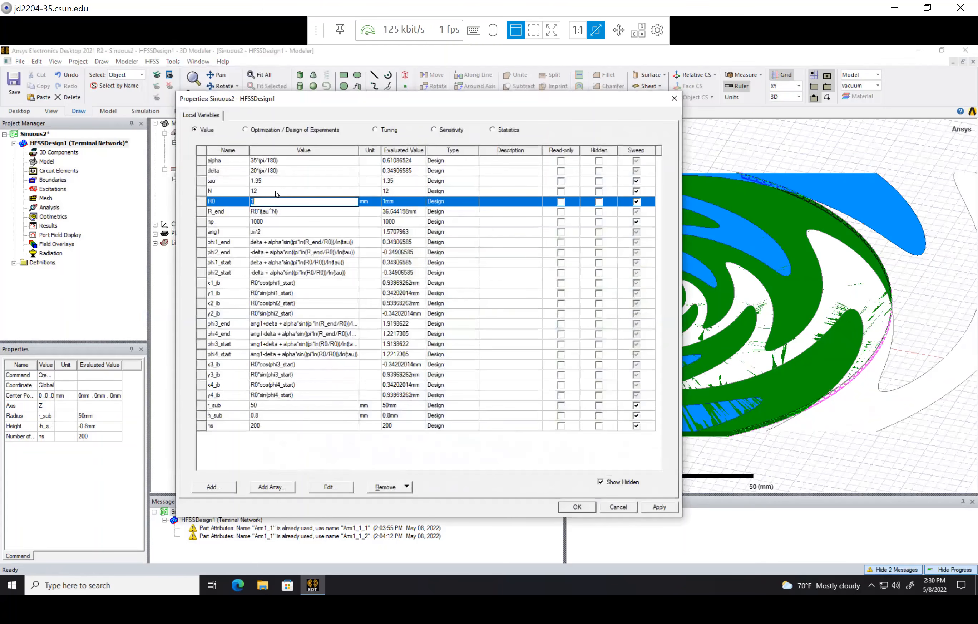
click(577, 507)
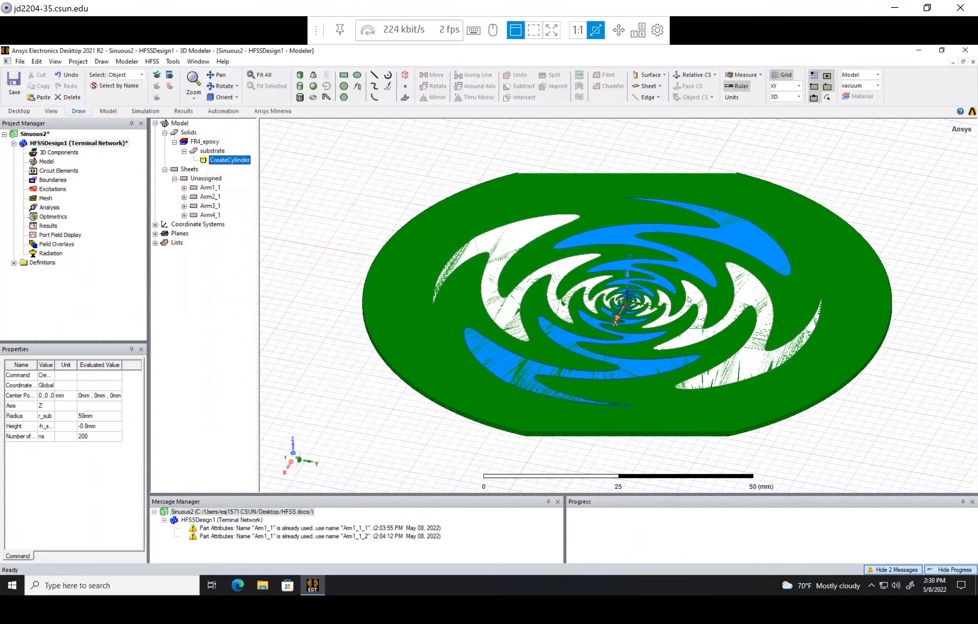
scroll(689, 299, up, 5)
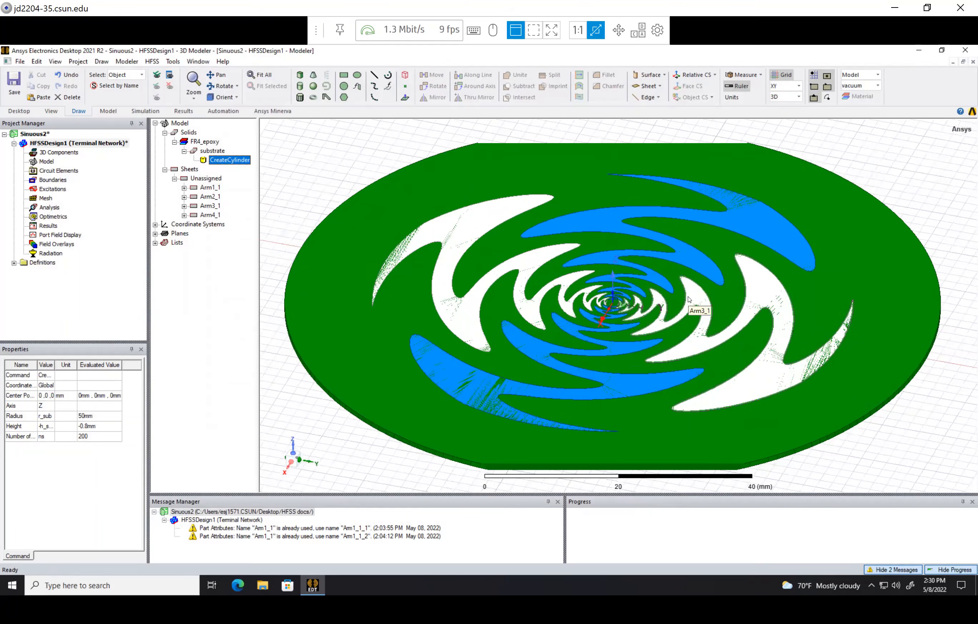
scroll(418, 212, down, 4)
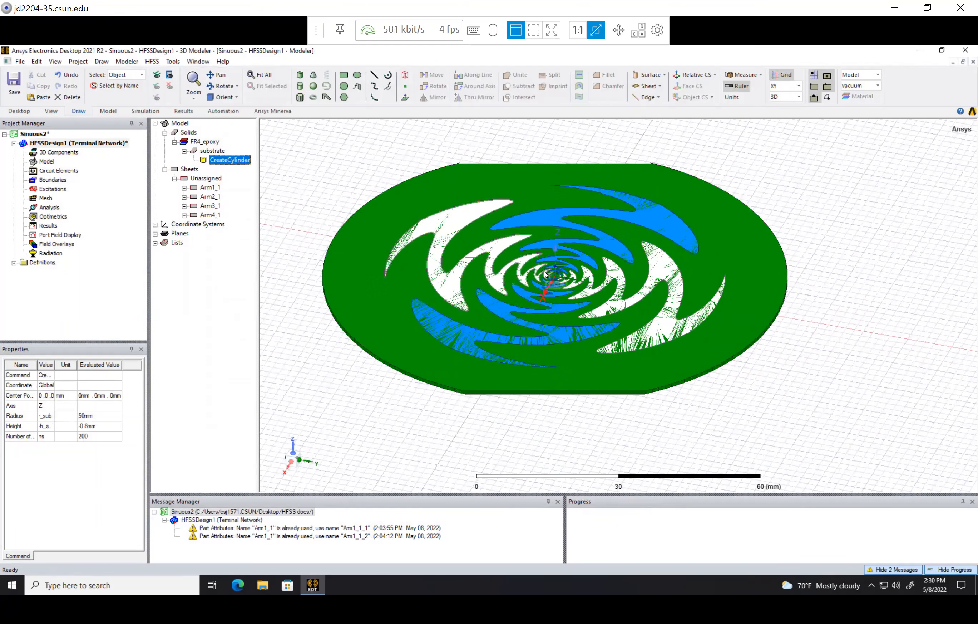
scroll(545, 274, up, 2)
scroll(545, 274, up, 1)
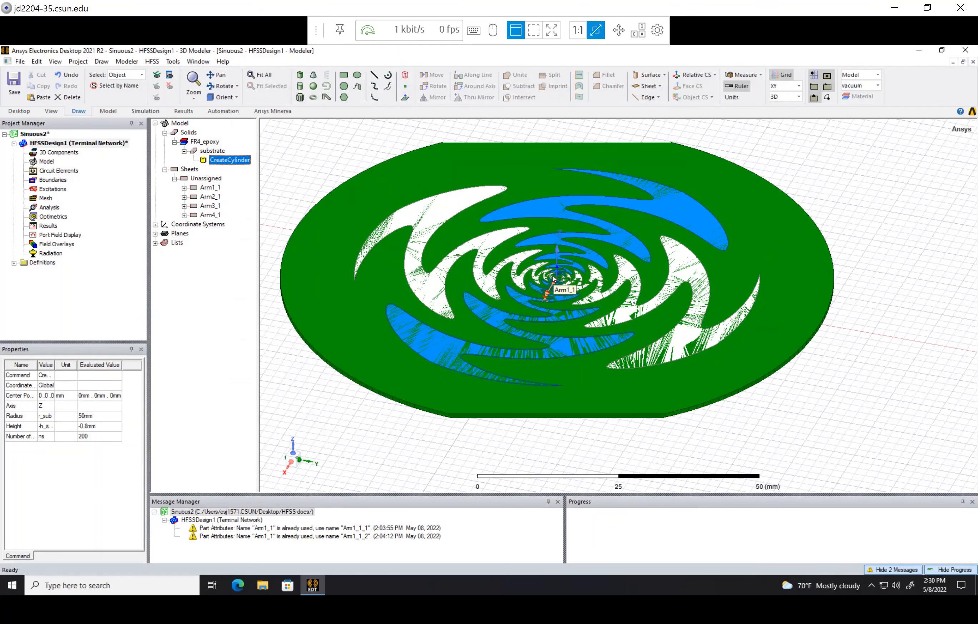
- Draw a rectangle about 1.88 mm by 0.68 mm at the antenna's center, bridging the inner tips of Arm1_1 and Arm2_1
scroll(554, 278, up, 2)
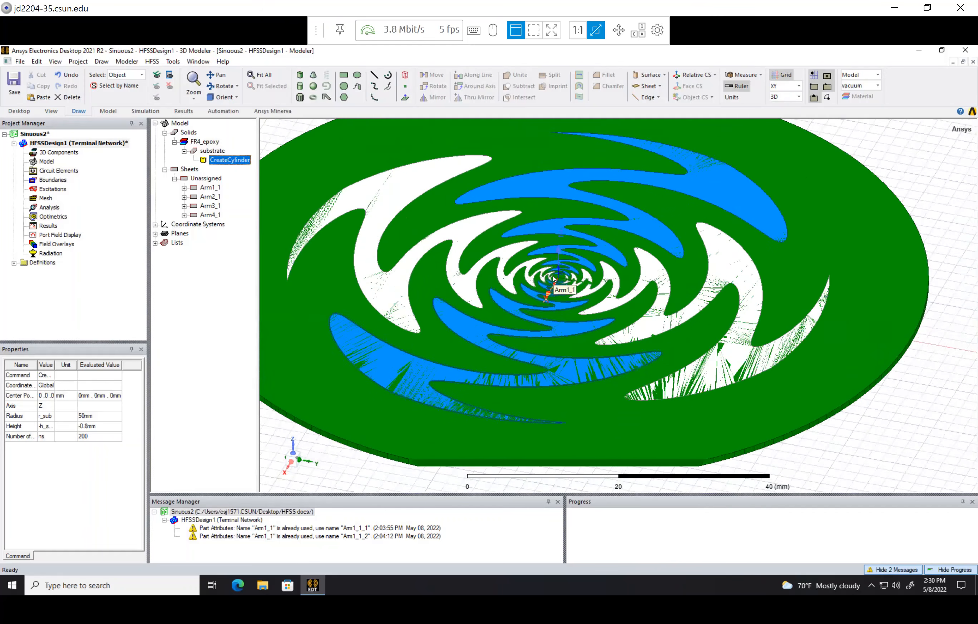
scroll(553, 278, up, 2)
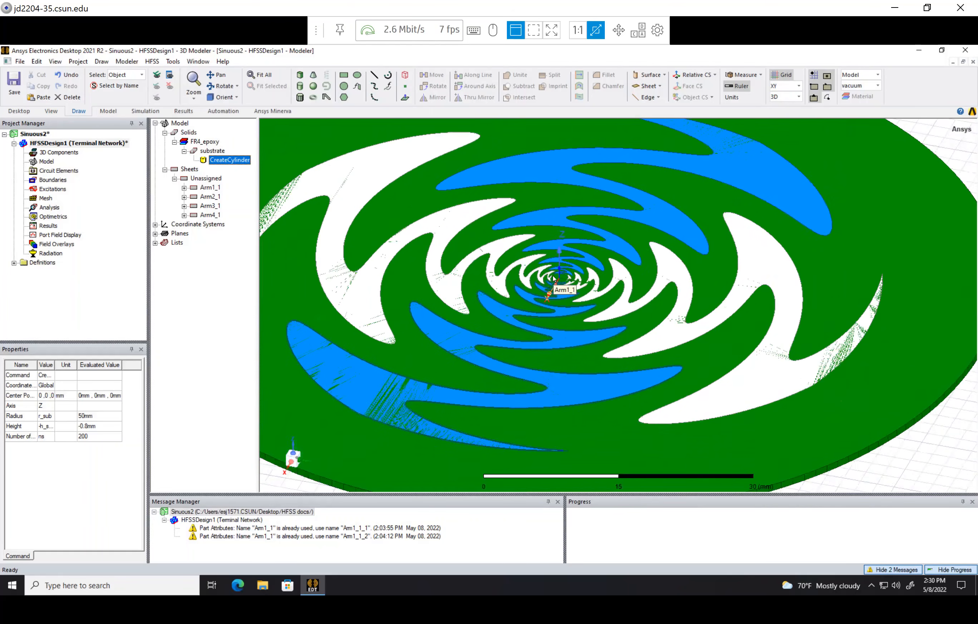
scroll(554, 278, up, 2)
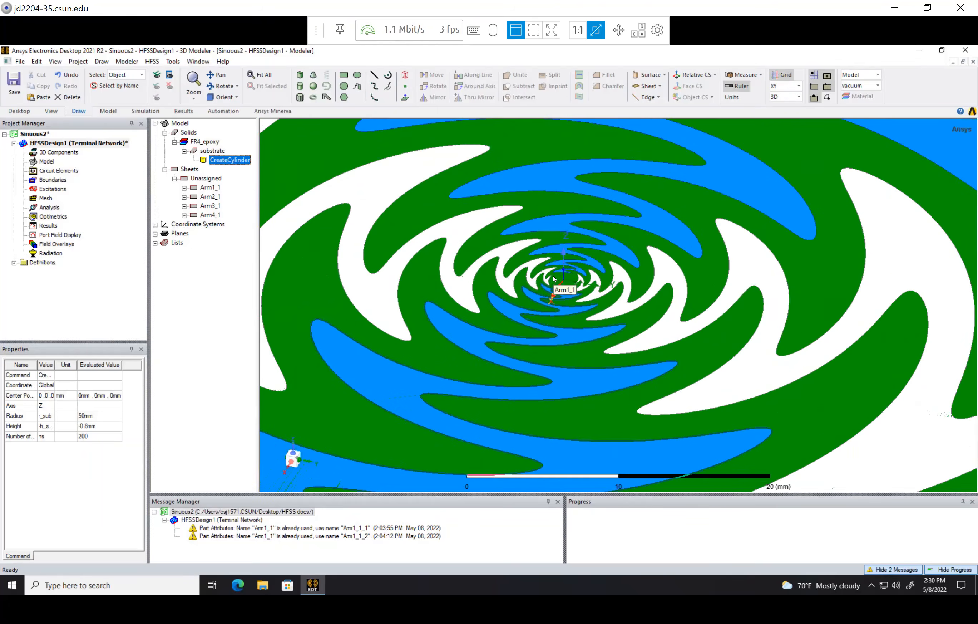
scroll(553, 278, up, 4)
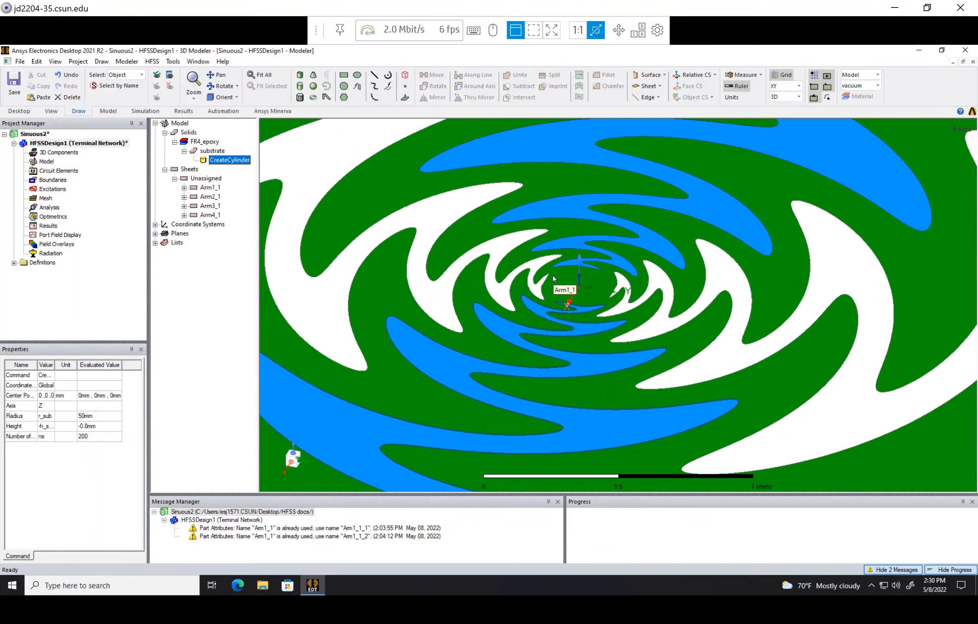
scroll(553, 278, up, 3)
scroll(610, 279, up, 2)
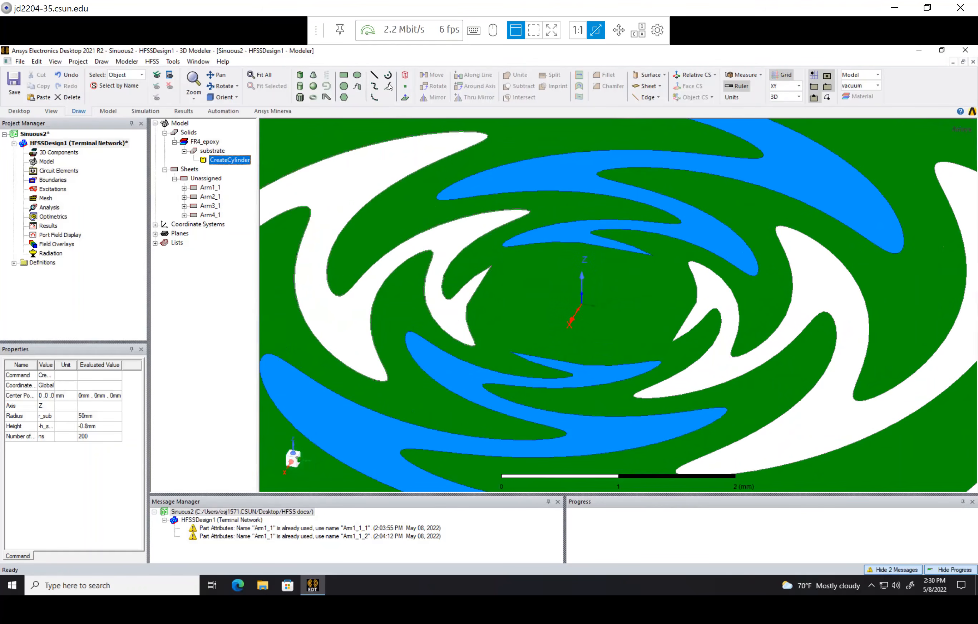
click(344, 75)
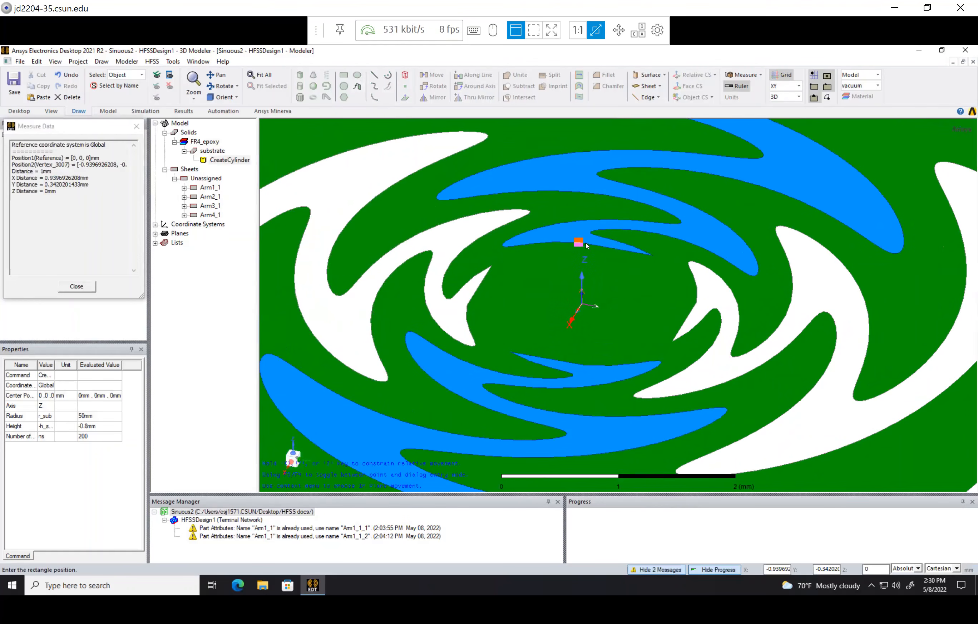
click(653, 256)
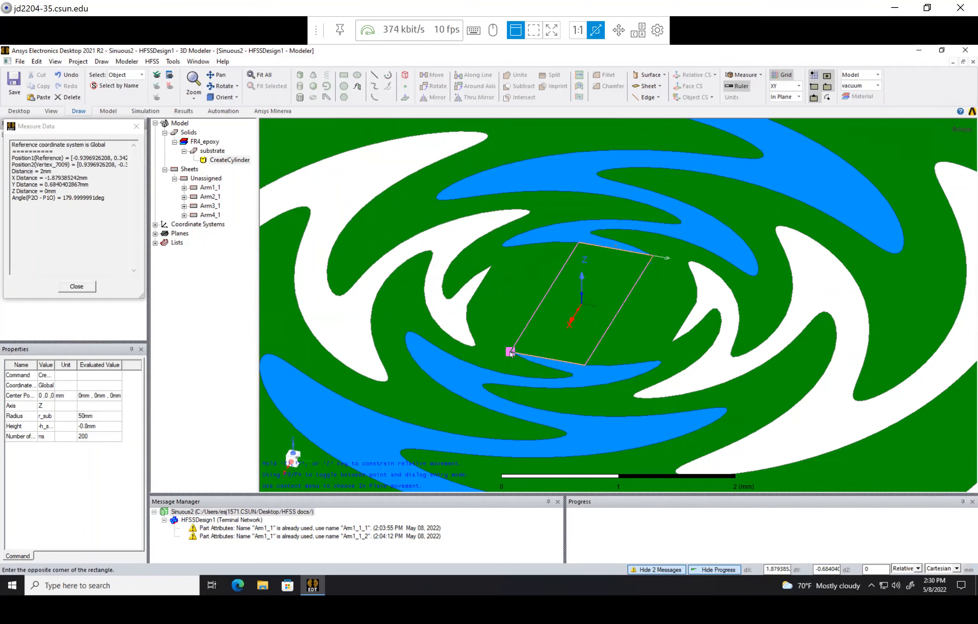
click(510, 353)
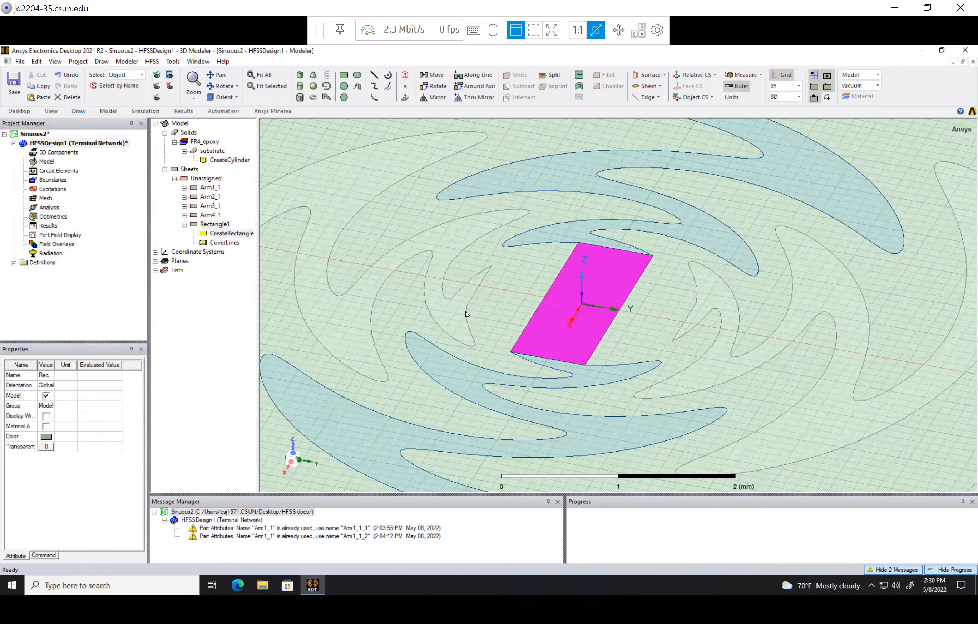
- Rename the new center rectangle as Source and set its color to yellow
click(184, 224)
double_click(212, 224)
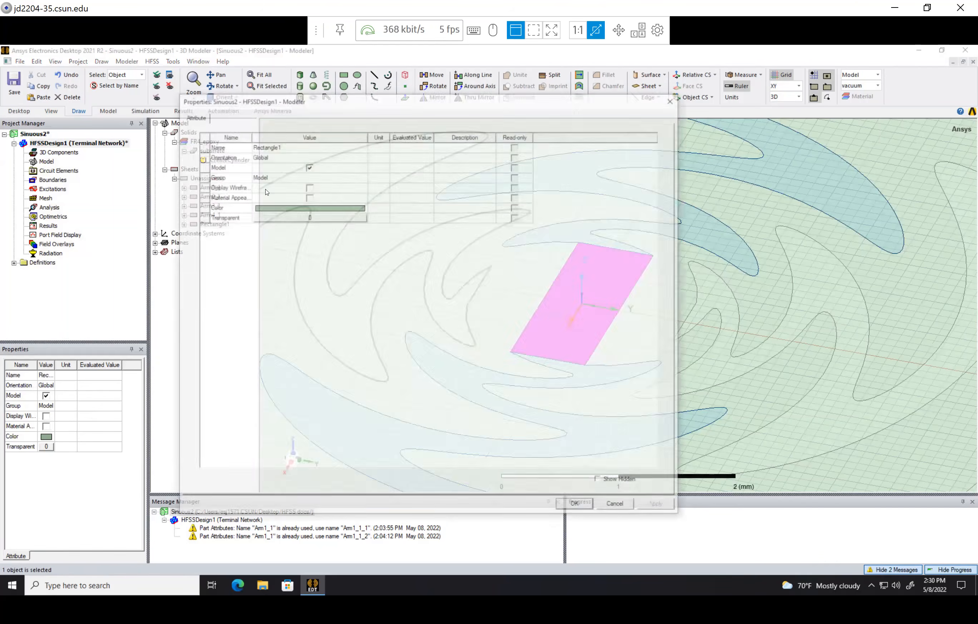
text(Source)
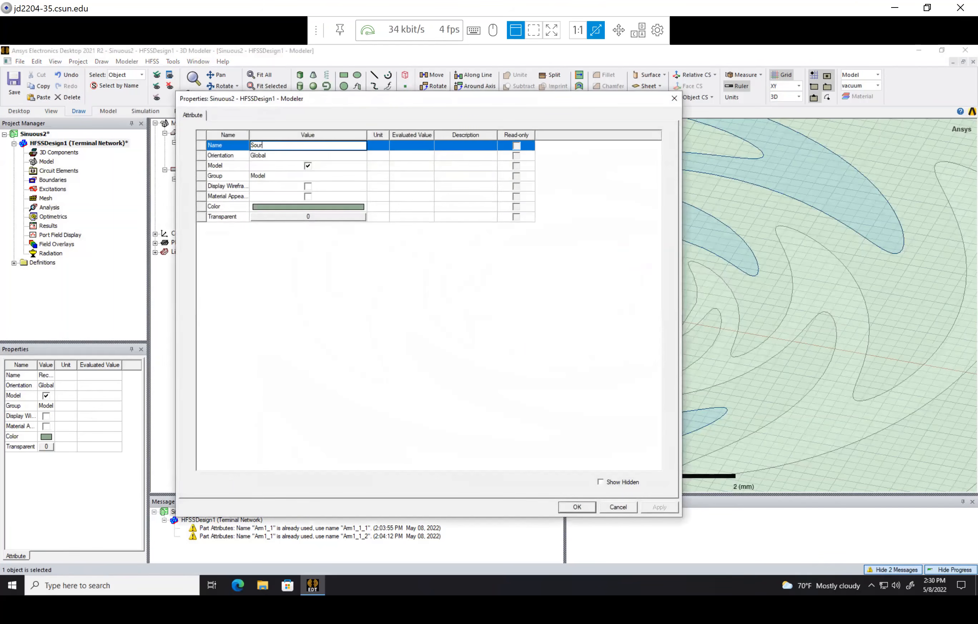
key(Return)
click(308, 205)
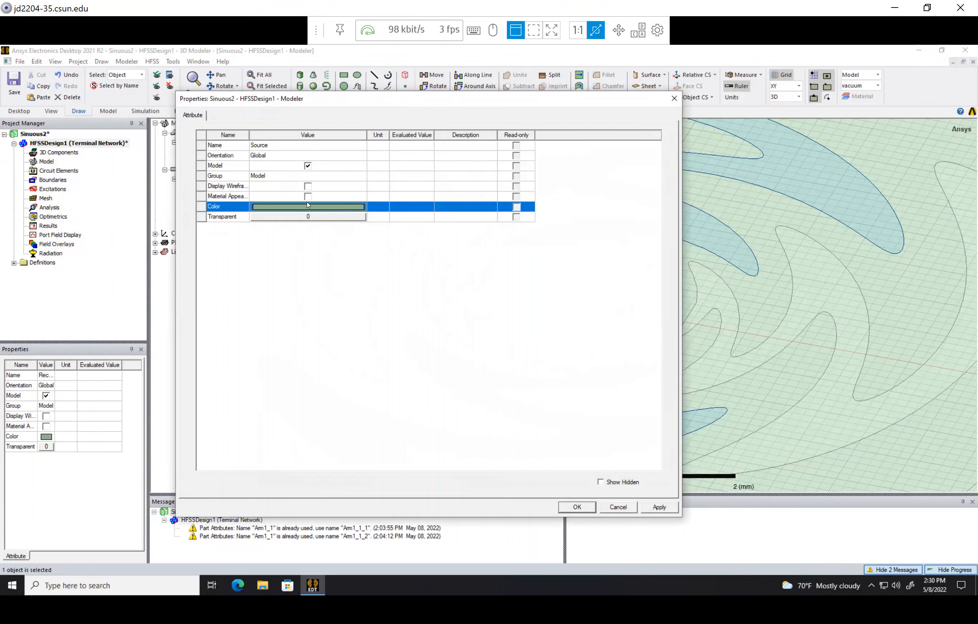
click(307, 207)
click(338, 263)
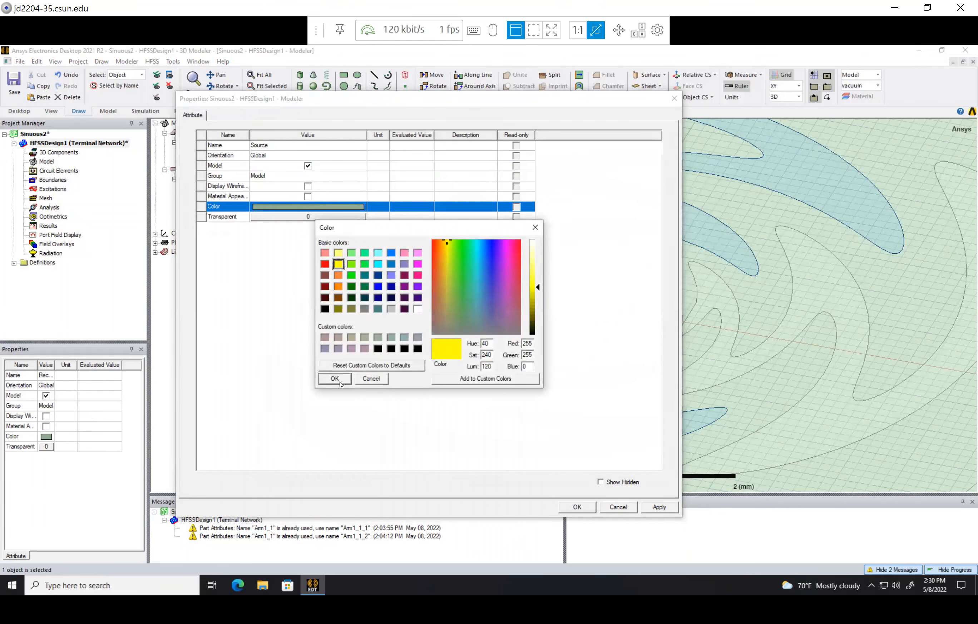
click(335, 378)
click(577, 507)
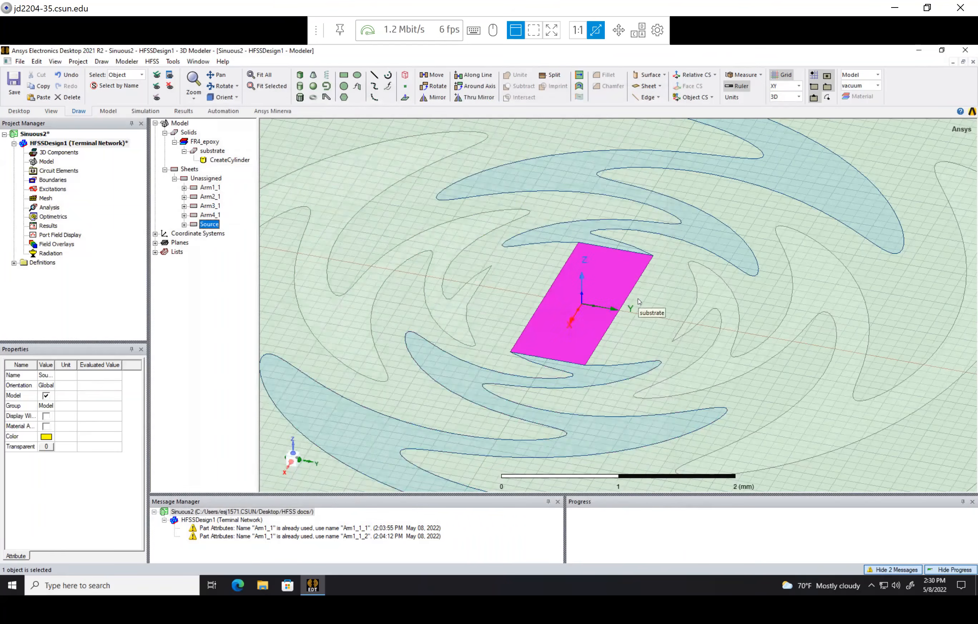
- Clear the selection, collapse the substrate's history in the model tree, and save the project
scroll(641, 302, down, 3)
scroll(639, 301, down, 2)
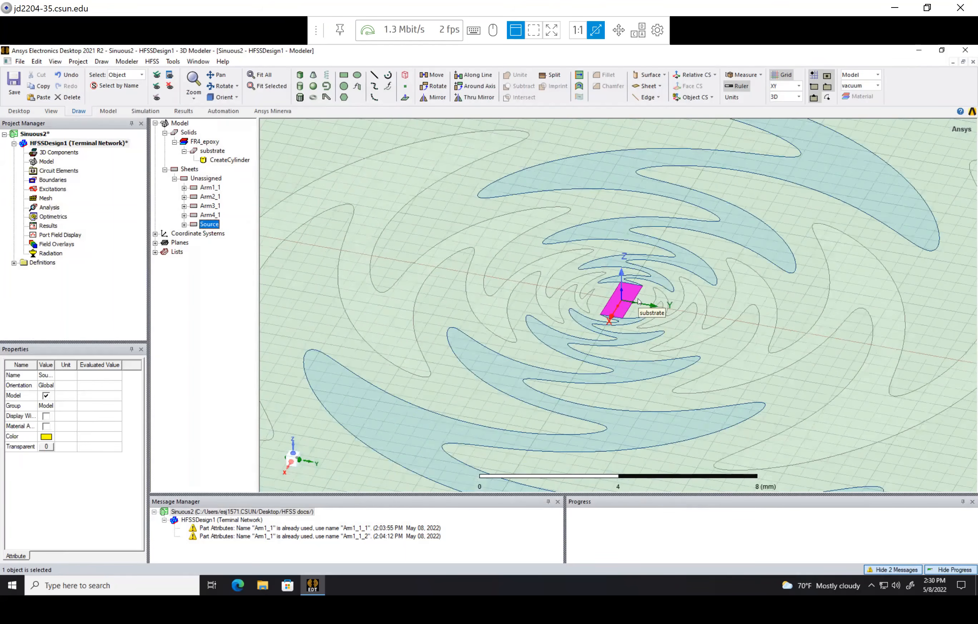
scroll(640, 301, down, 2)
scroll(638, 301, down, 2)
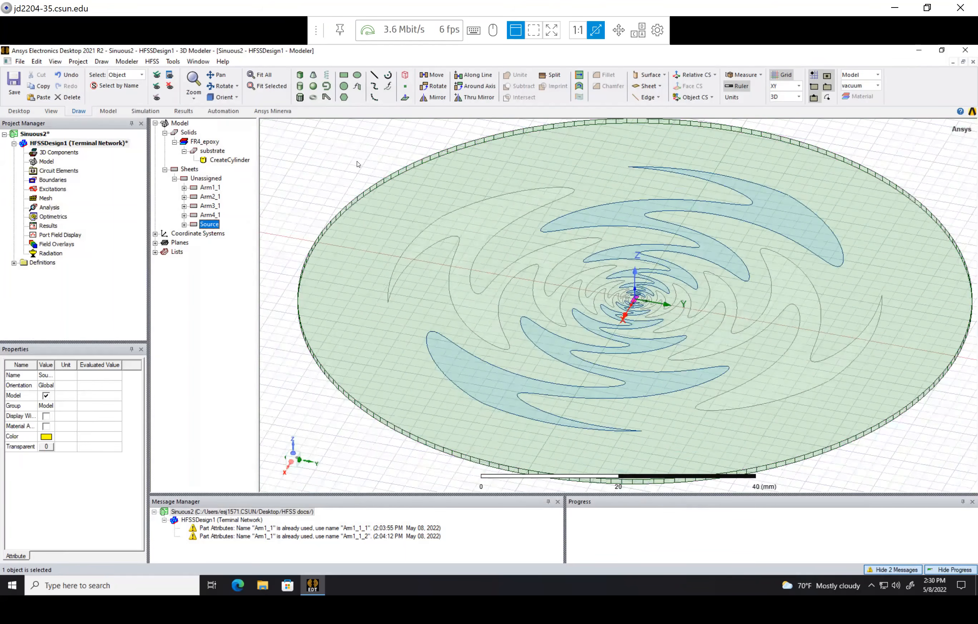
click(271, 201)
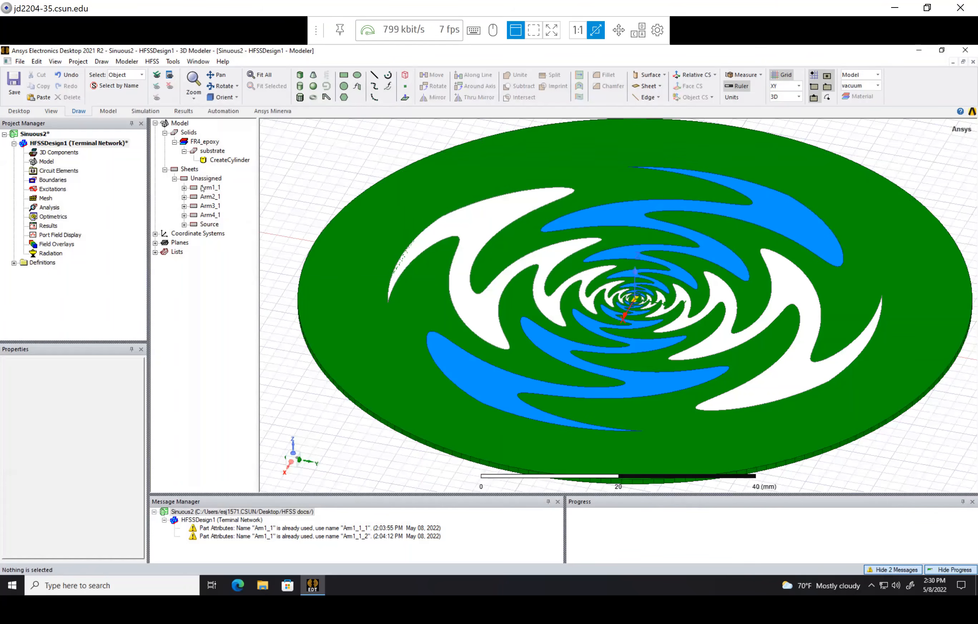
click(185, 150)
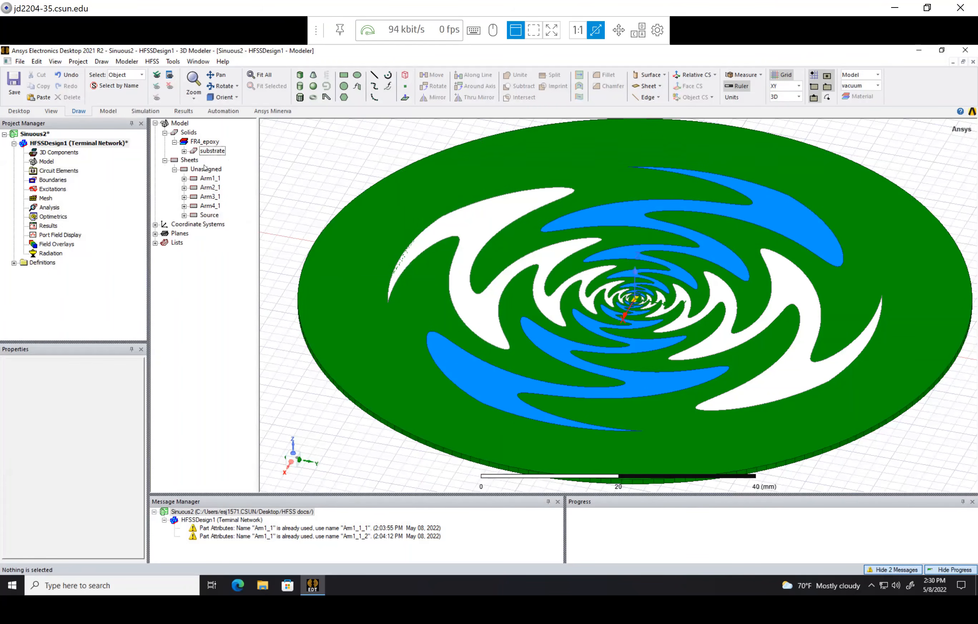
key(ctrl+s)
- Assign separate Perfect E boundaries to the Arm1_1 and Arm2_1 sheets, keeping the default settings
right_click(212, 179)
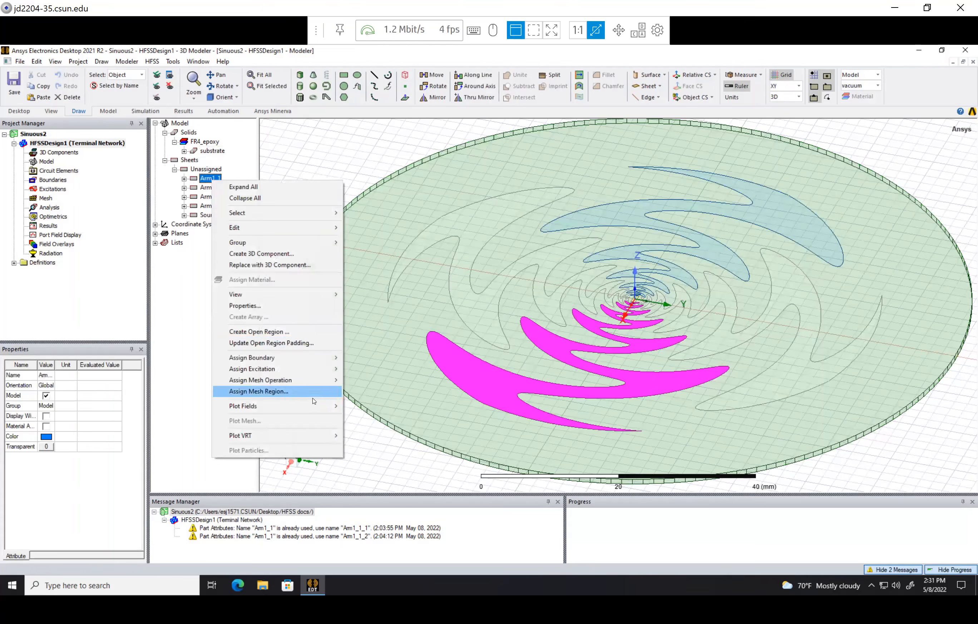
mouse_move(323, 358)
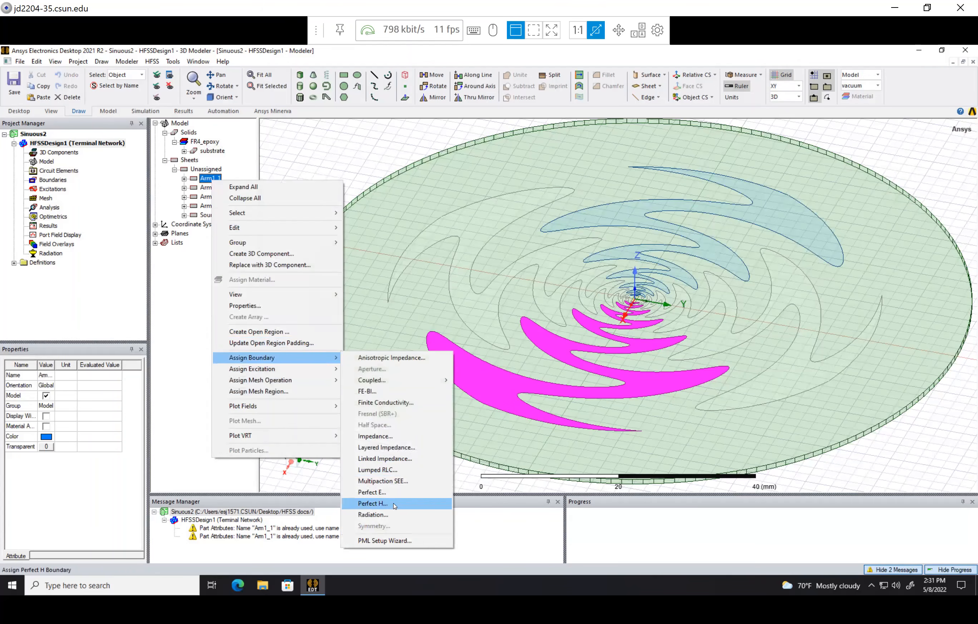
click(394, 492)
click(452, 390)
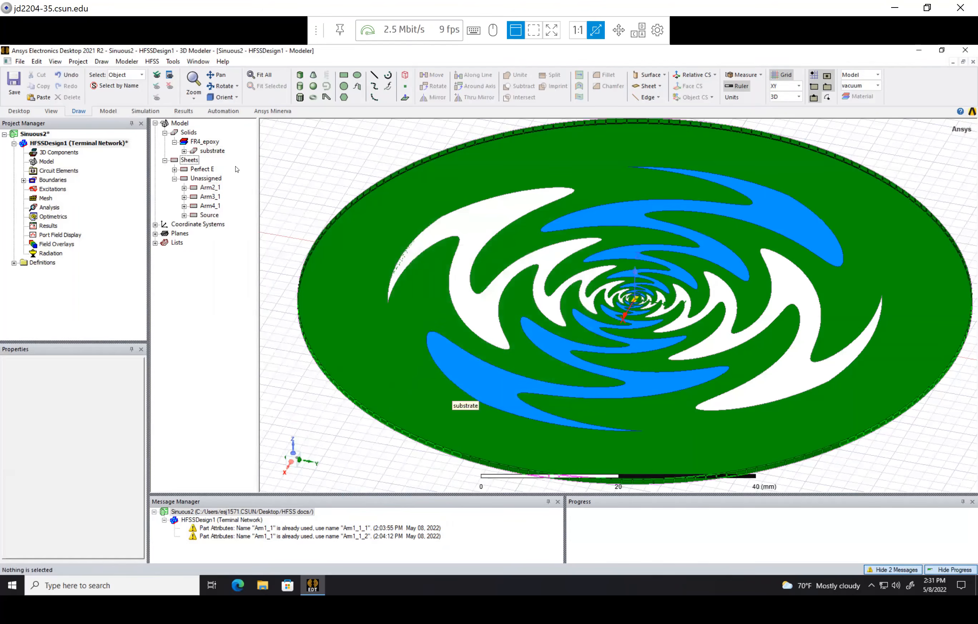
right_click(209, 188)
mouse_move(323, 365)
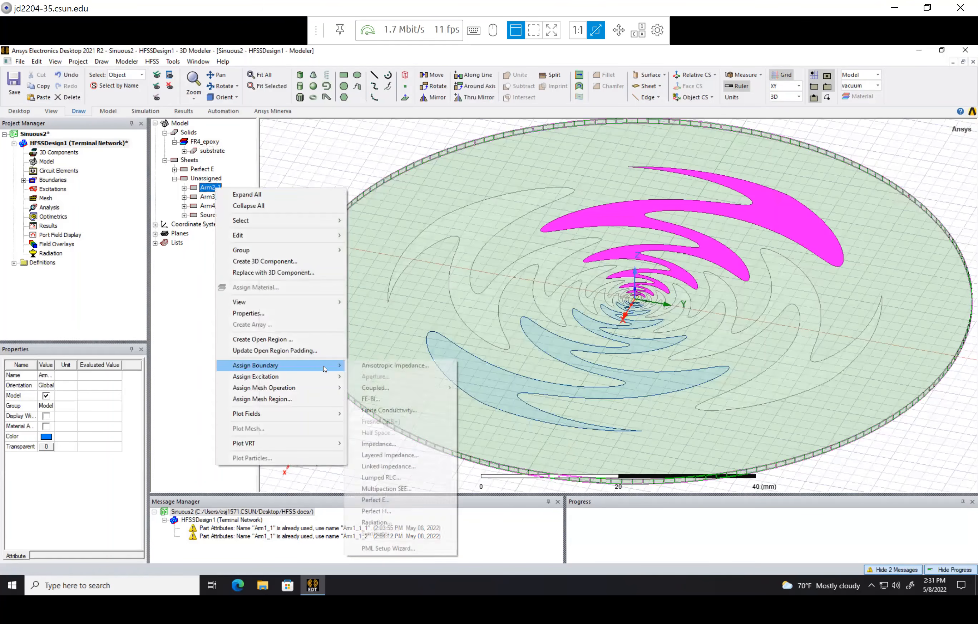
click(409, 500)
click(453, 390)
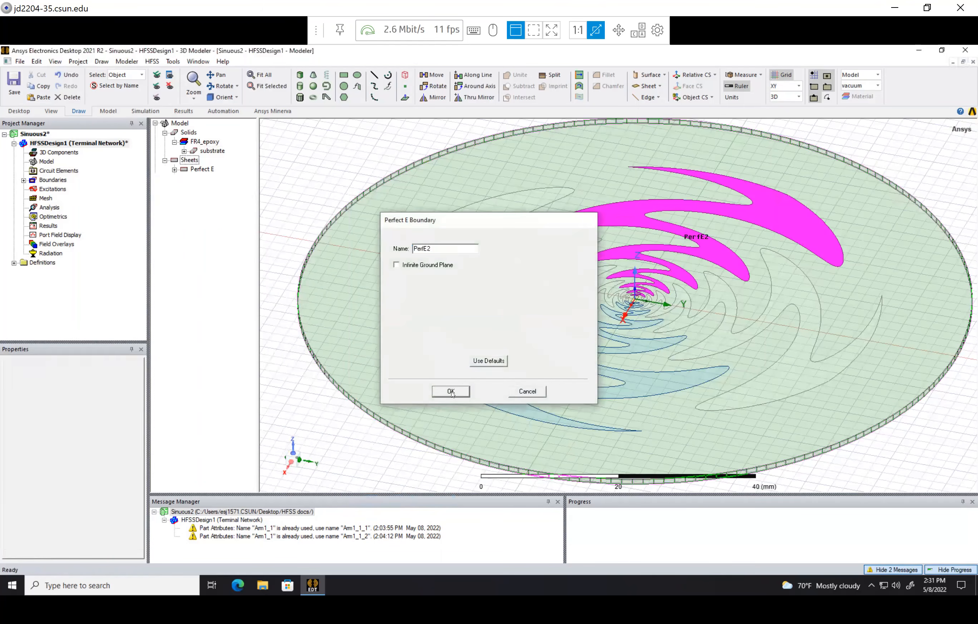
- Assign separate Perfect E boundaries to the remaining arm sheets, Arm3_1 and Arm4_1, keeping the default settings
right_click(219, 188)
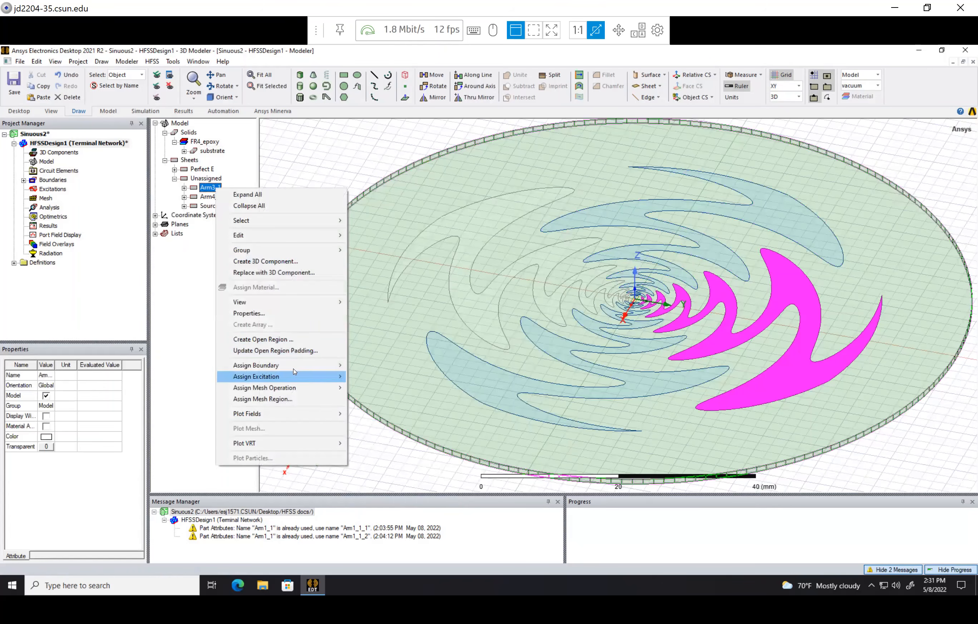
mouse_move(294, 365)
click(399, 499)
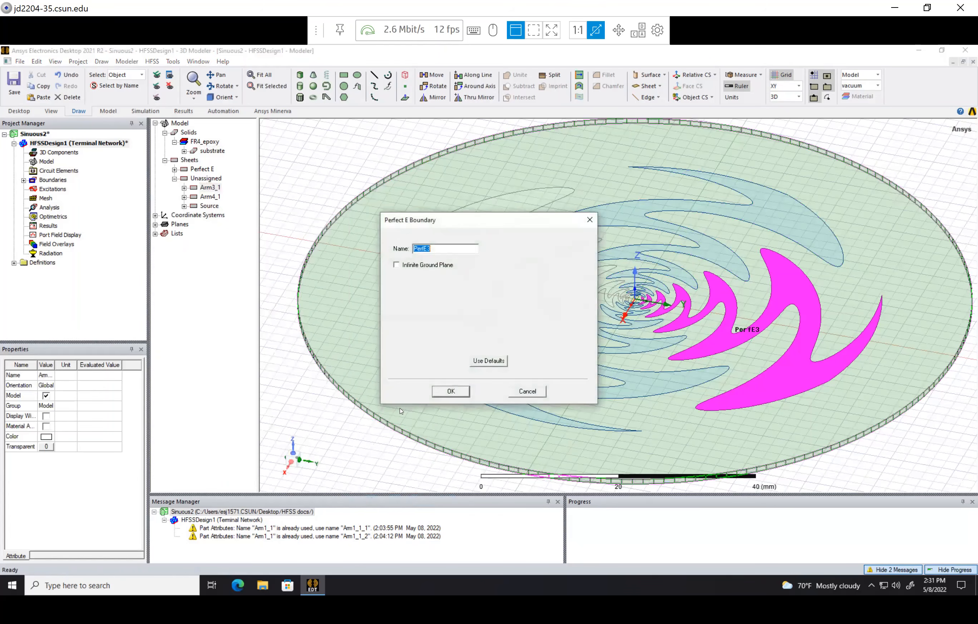
click(468, 393)
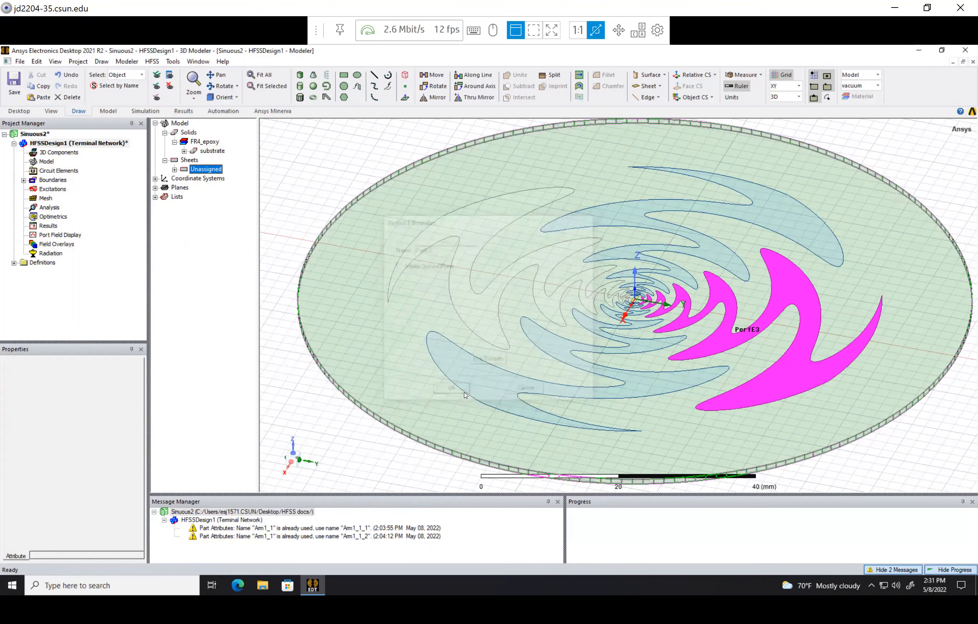
click(174, 169)
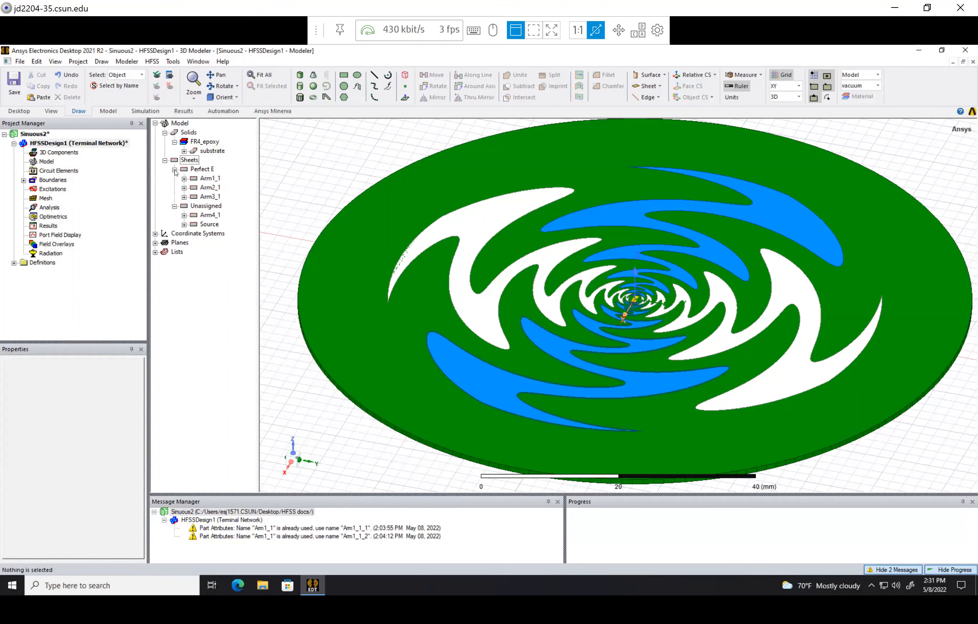
click(175, 169)
right_click(206, 189)
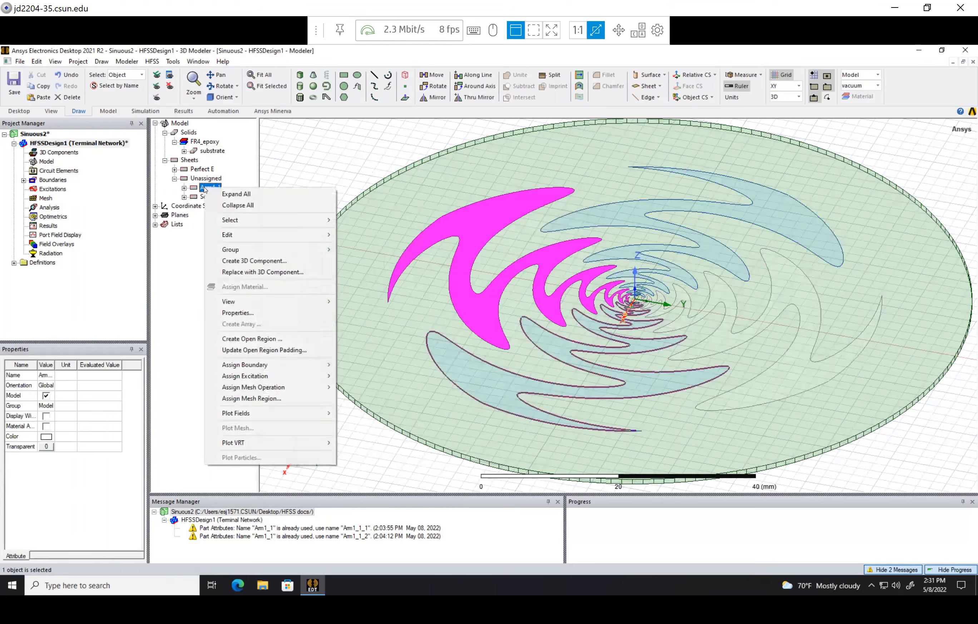
mouse_move(310, 368)
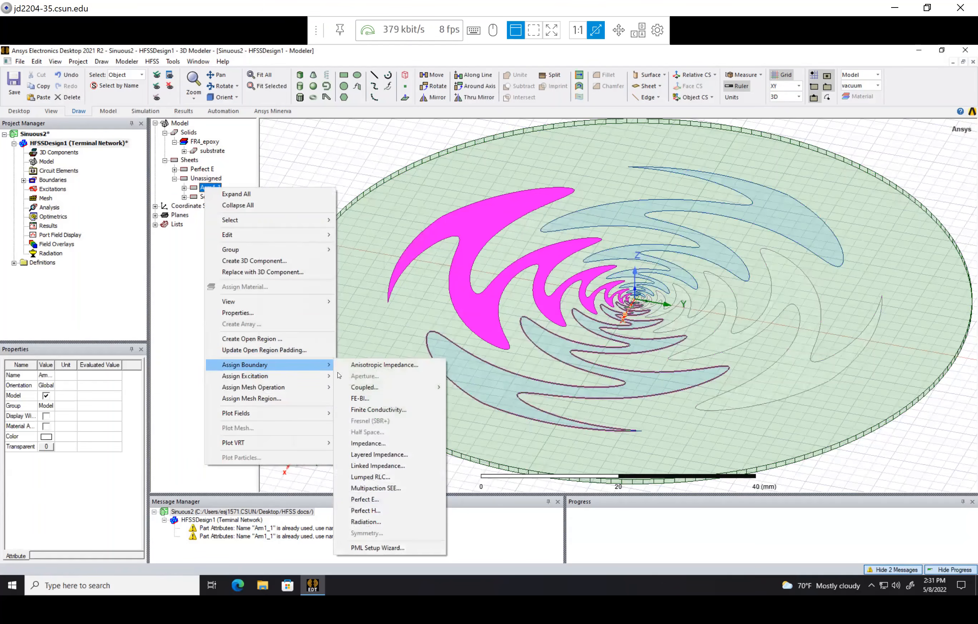
click(402, 498)
click(461, 387)
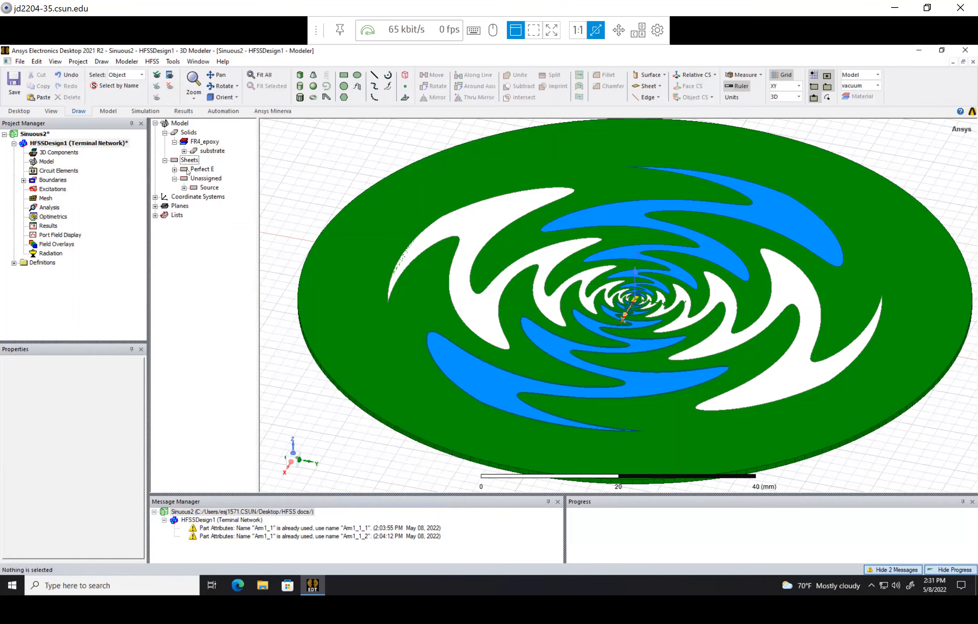
- Assign a lumped port excitation to the Source sheet, using Arm2_1 as the reference conductor
click(209, 188)
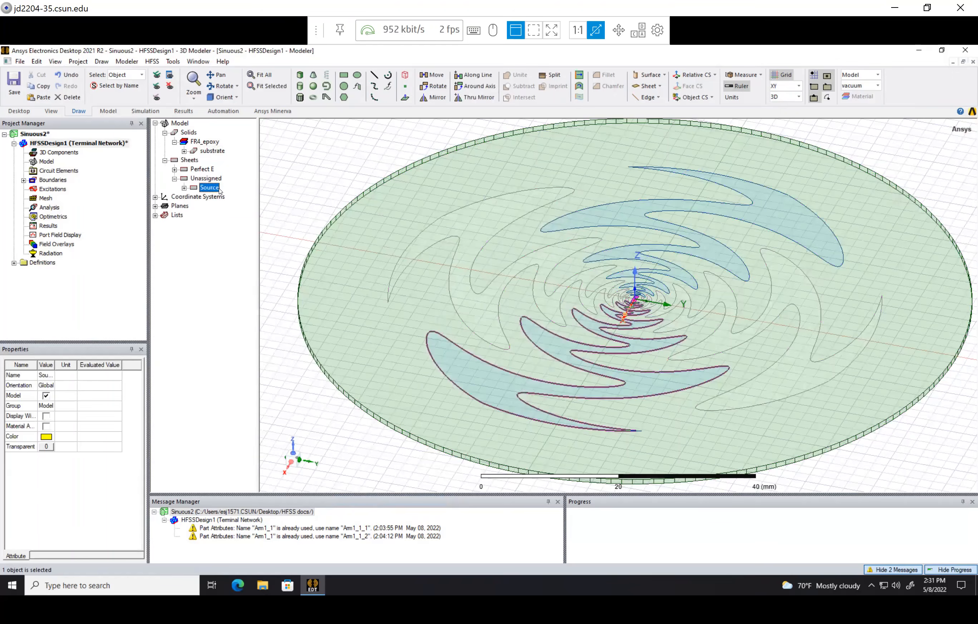
right_click(209, 187)
mouse_move(284, 380)
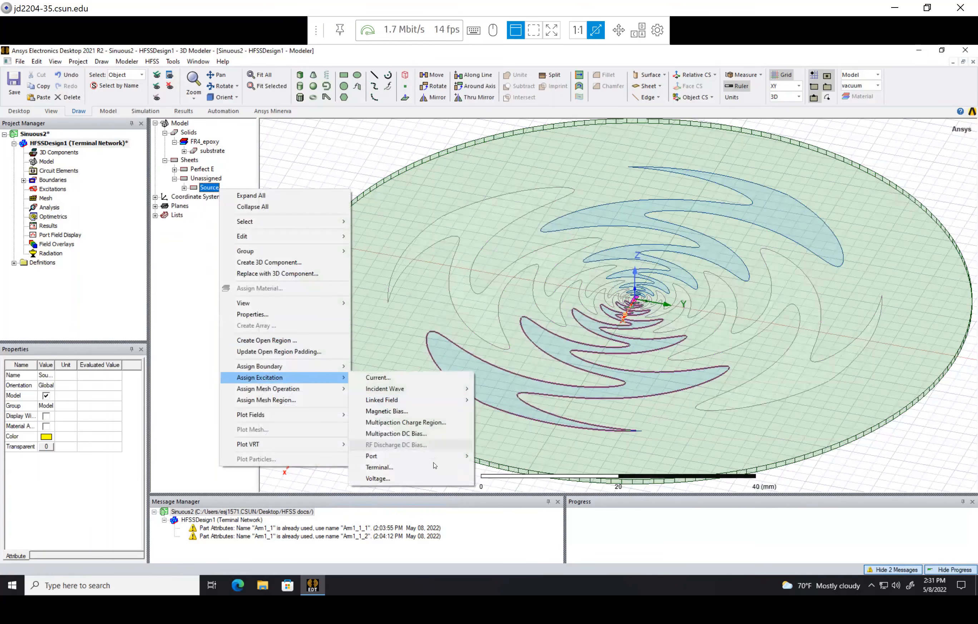
mouse_move(432, 455)
click(514, 481)
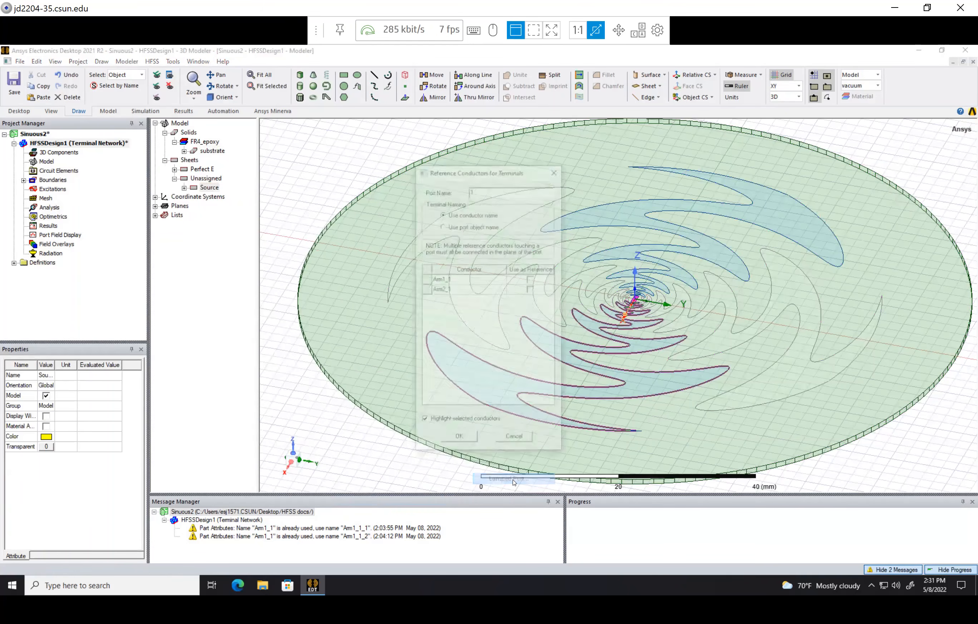
click(532, 290)
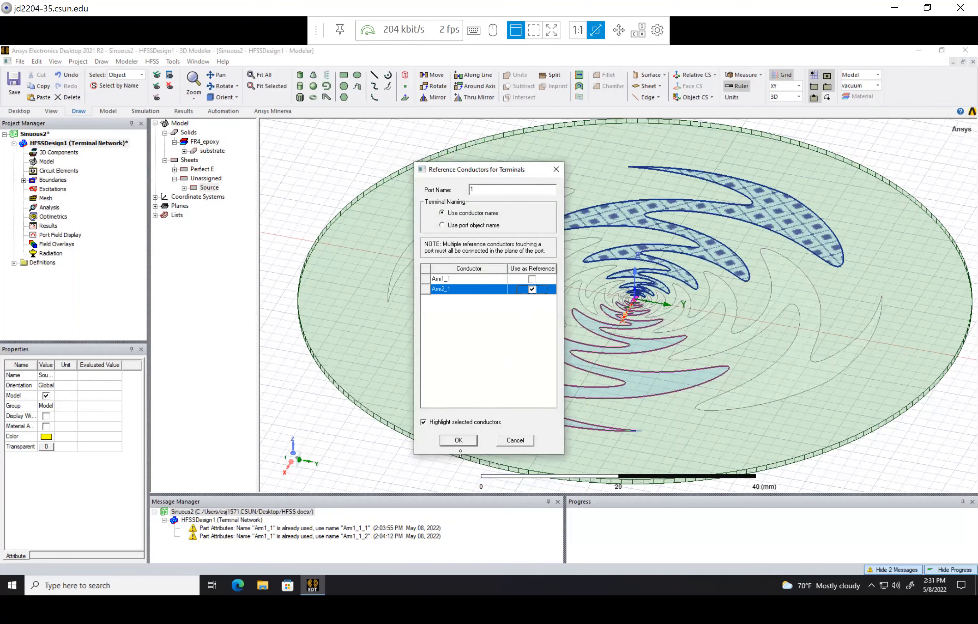
click(459, 441)
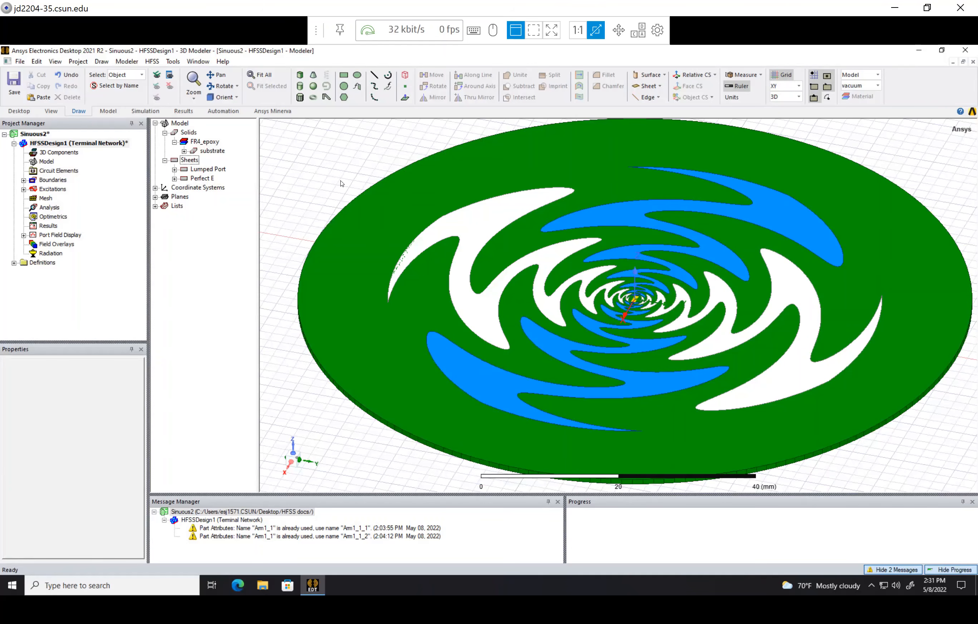
- Add an automatic driven solution setup with a discrete sweep starting at 1 GHz
right_click(55, 208)
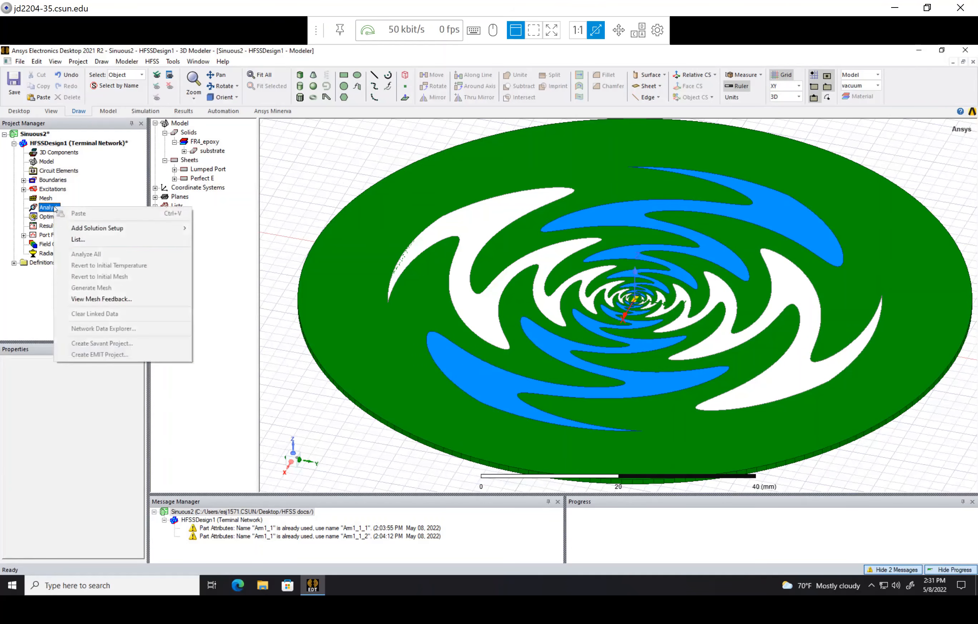
mouse_move(123, 228)
click(214, 228)
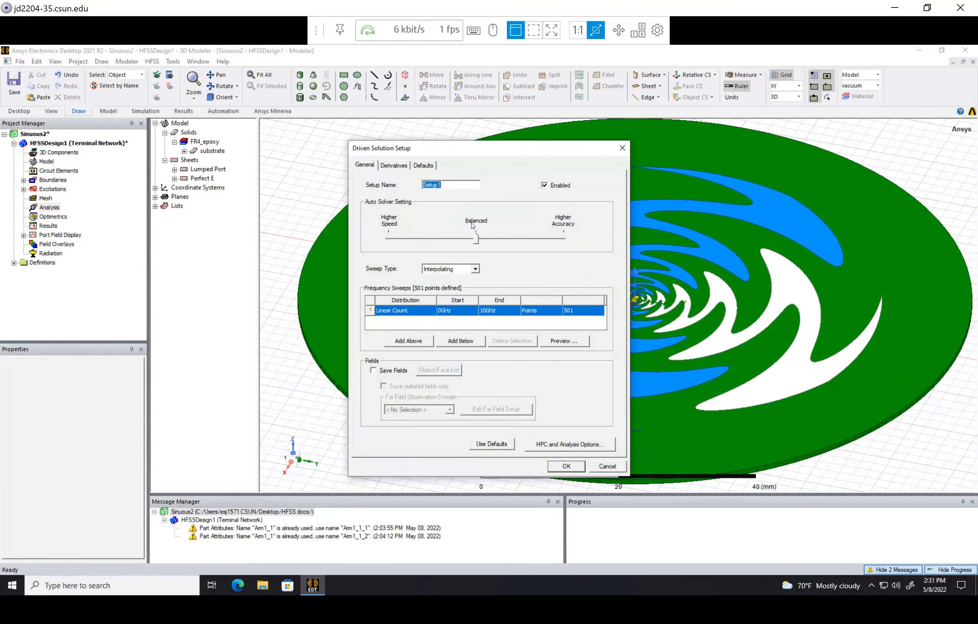
click(475, 269)
click(440, 274)
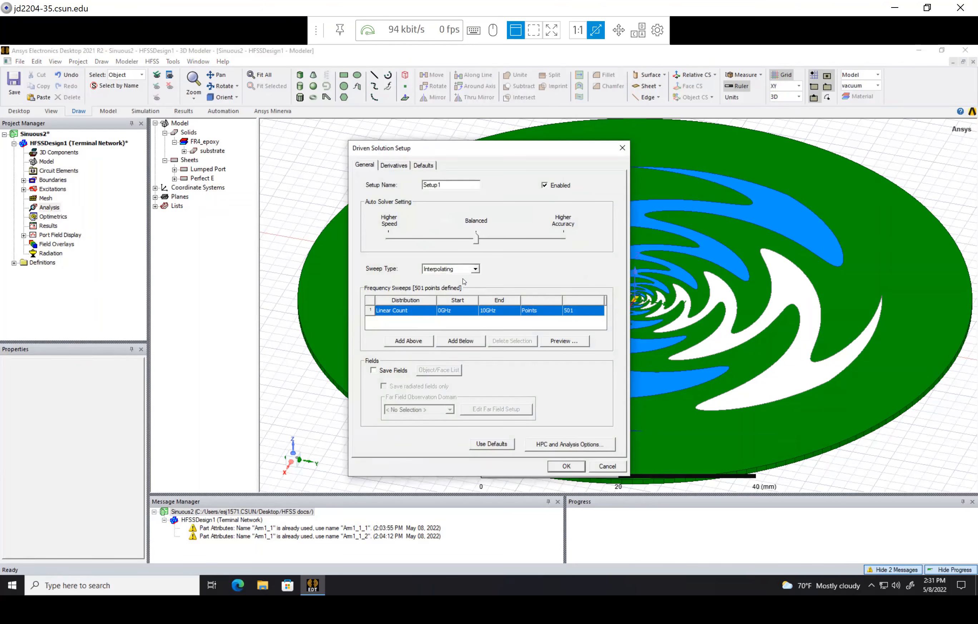
click(456, 312)
text(1GHz)
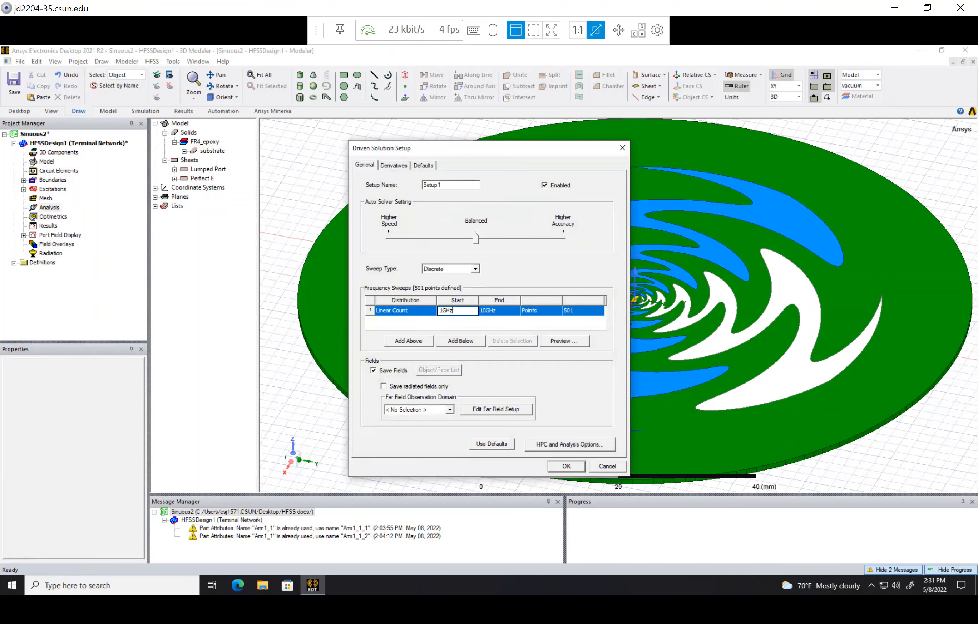
key(Return)
- Set the frequency sweep to Linear Step with a 0.1 GHz step size and accept the solution setup
click(583, 312)
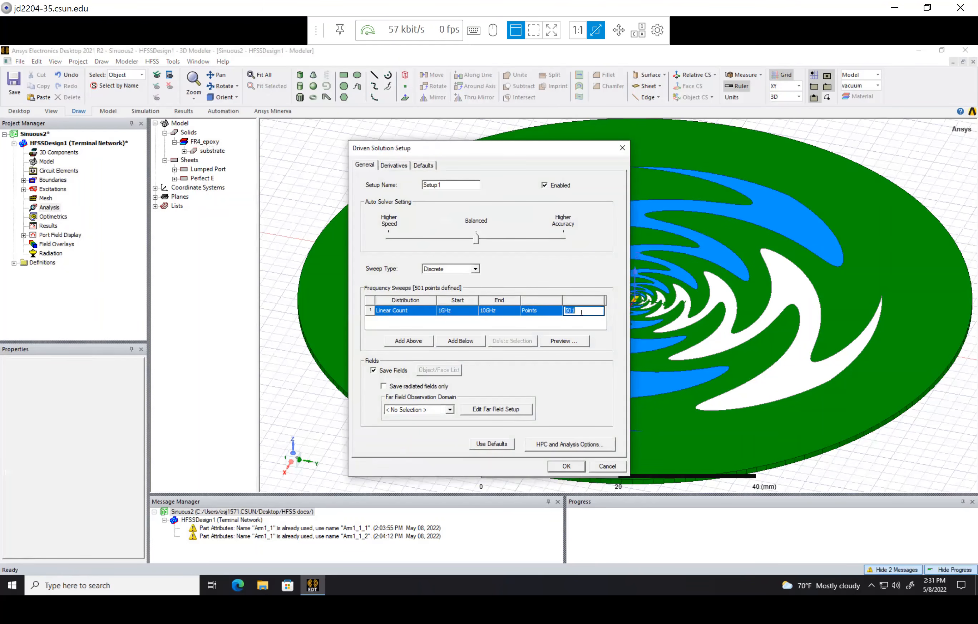
click(413, 311)
click(412, 322)
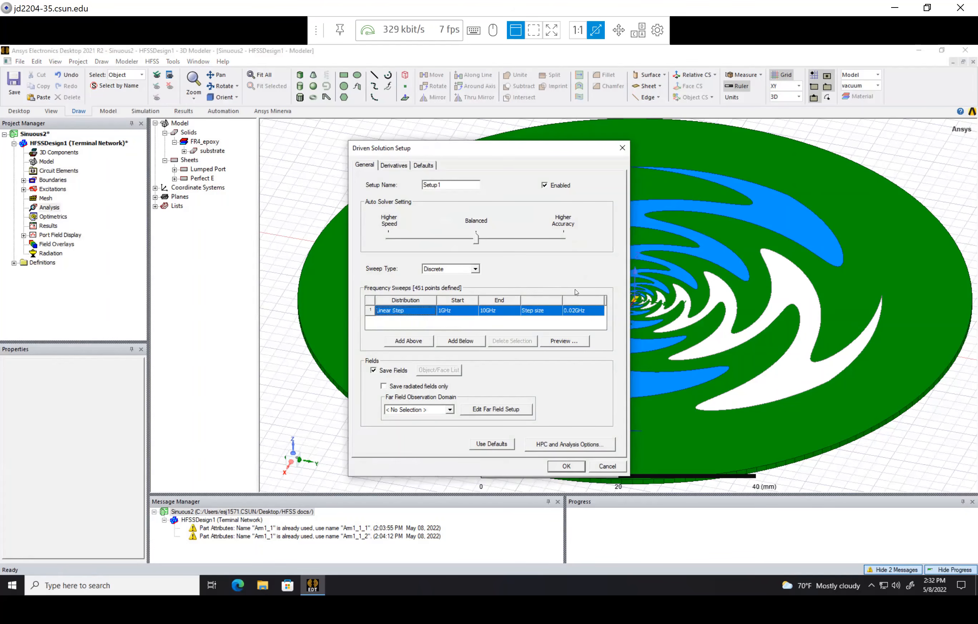
click(573, 312)
text(0.1GHz)
key(Return)
click(566, 466)
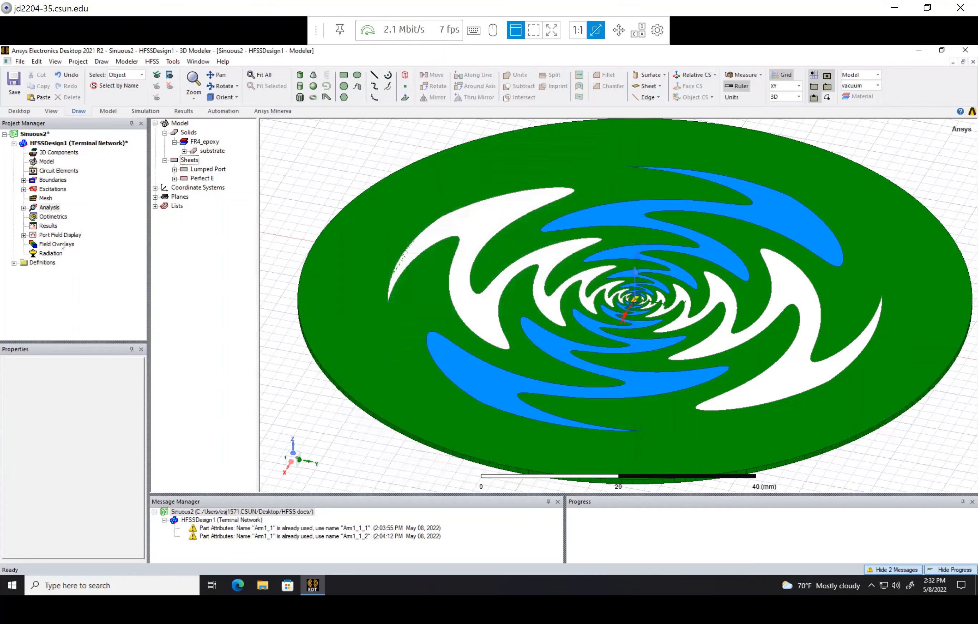
- Create an open region with a Radiation boundary at a 2 GHz operating frequency and save the project
scroll(368, 170, down, 2)
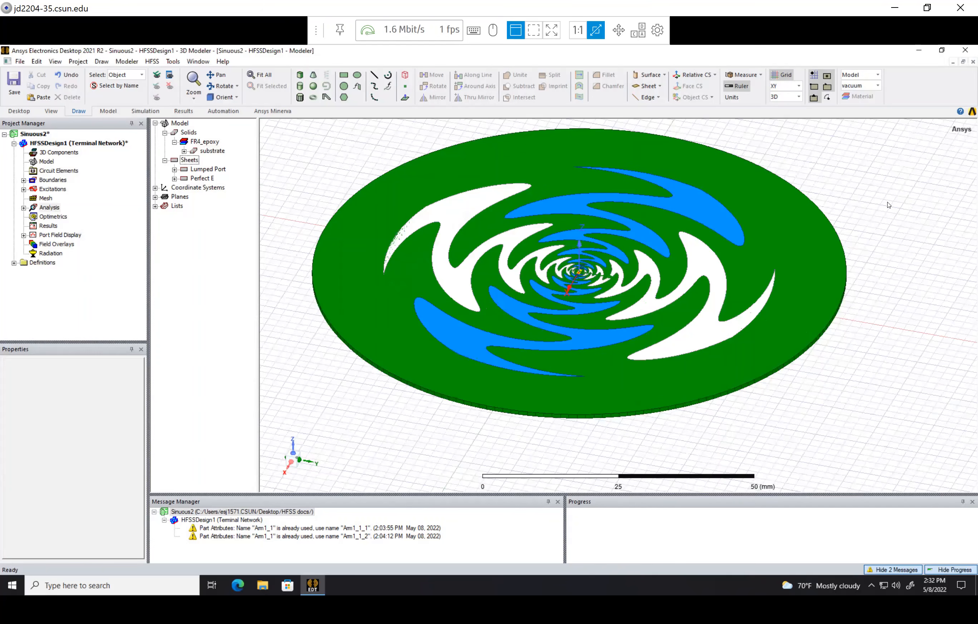
right_click(861, 198)
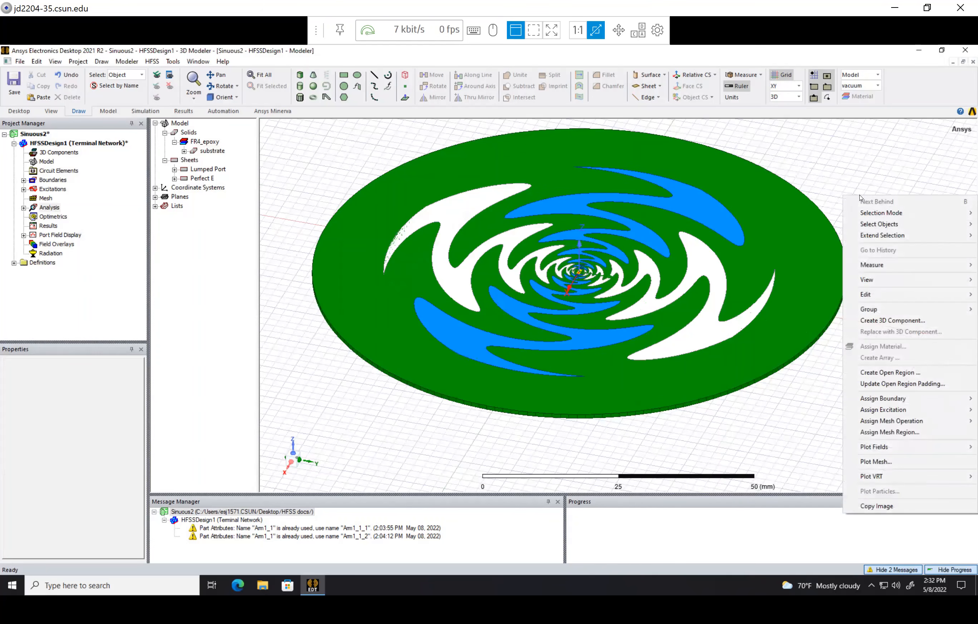
right_click(868, 175)
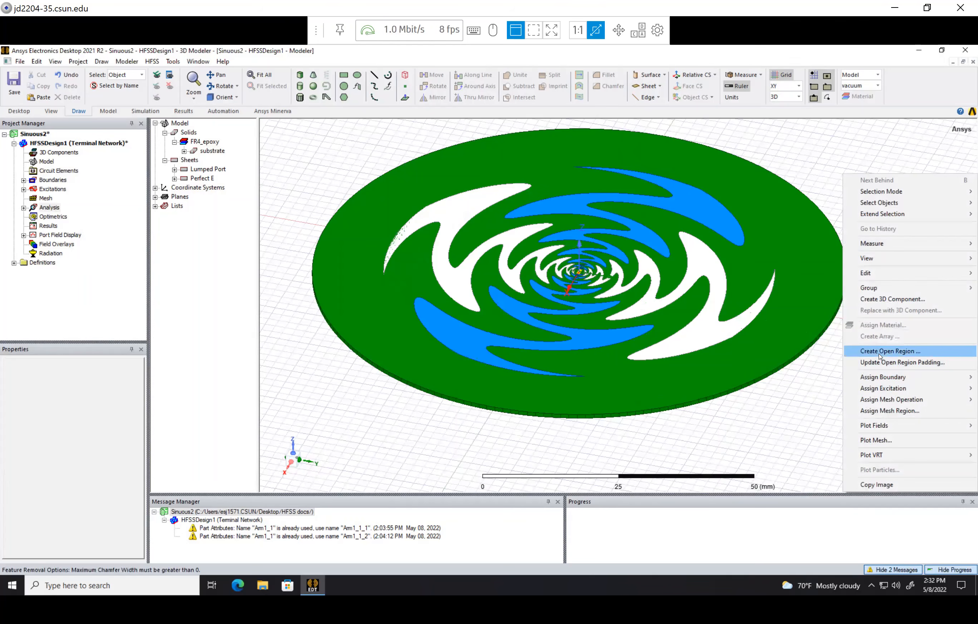
click(890, 351)
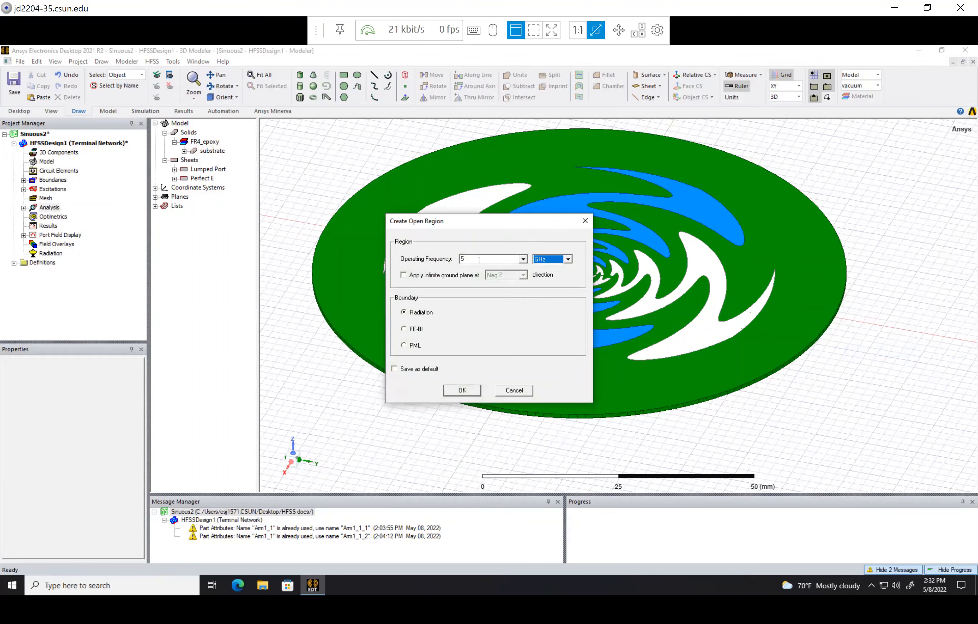
drag(479, 260, 447, 262)
key(Return)
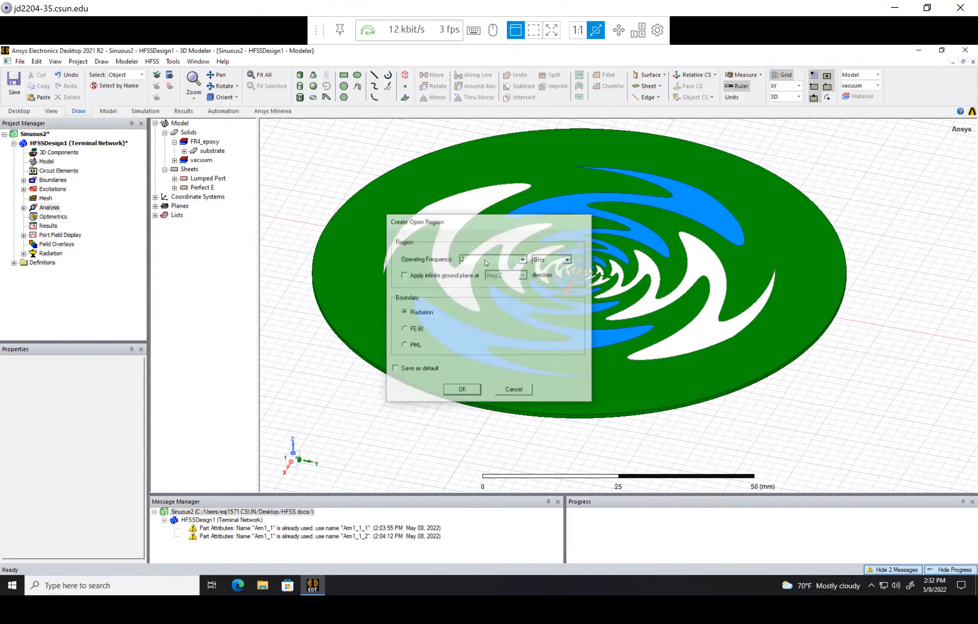
scroll(561, 264, down, 5)
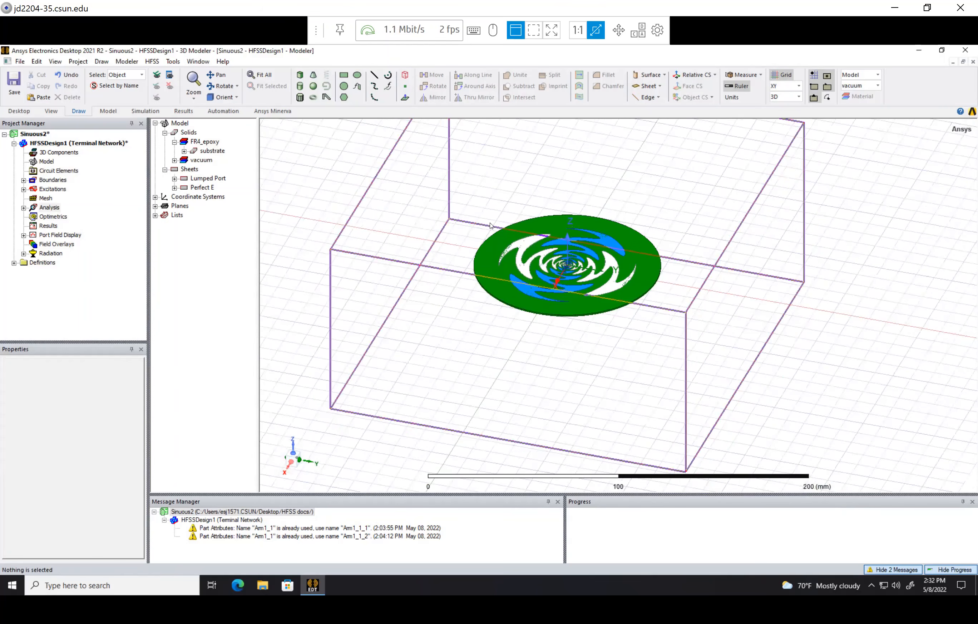
key(ctrl+s)
- Examine the open region around the antenna and the inner ends of the arms at the feed
scroll(540, 434, down, 2)
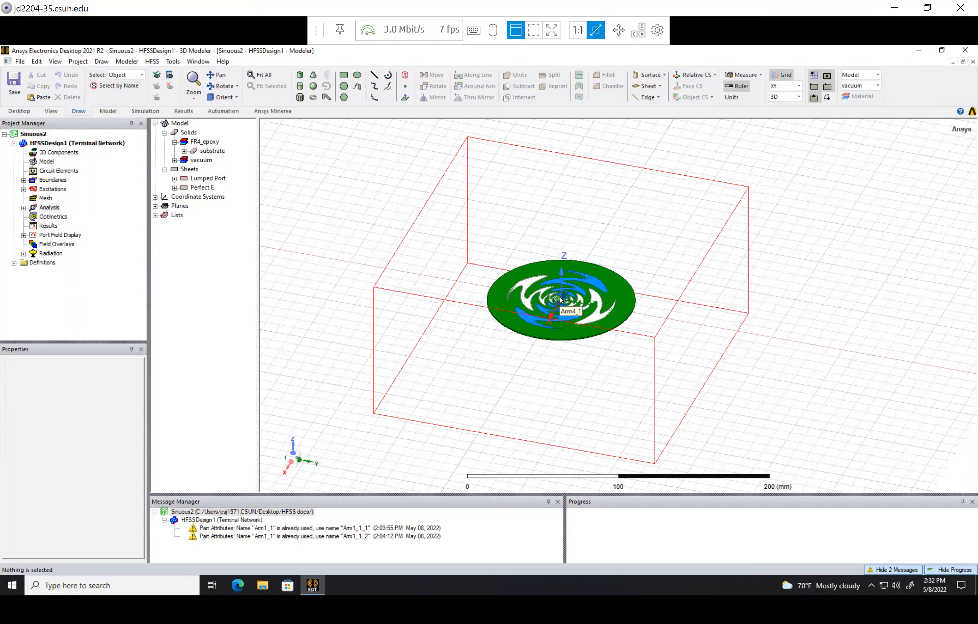
scroll(561, 300, up, 5)
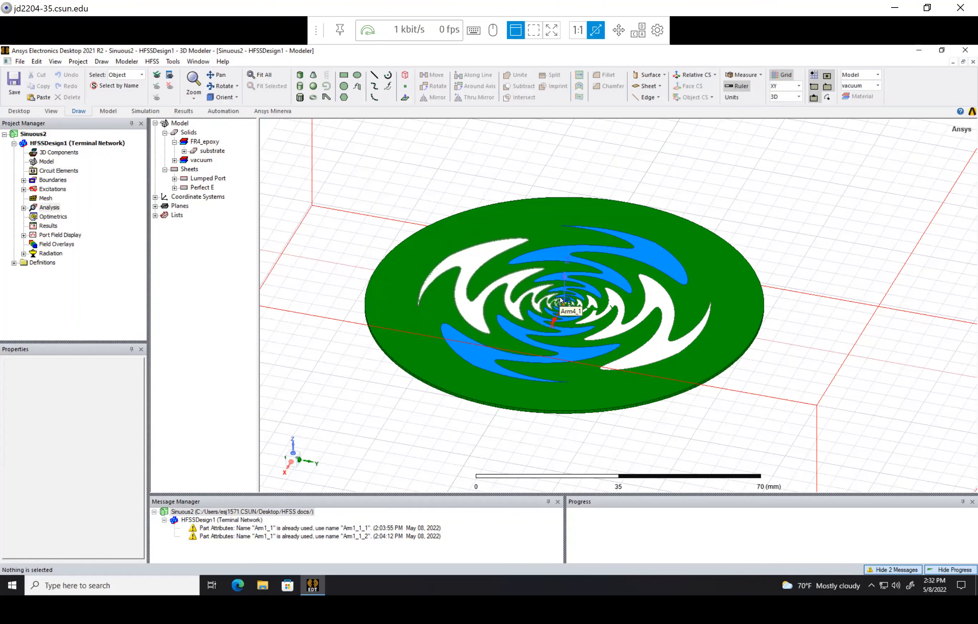
scroll(561, 302, up, 4)
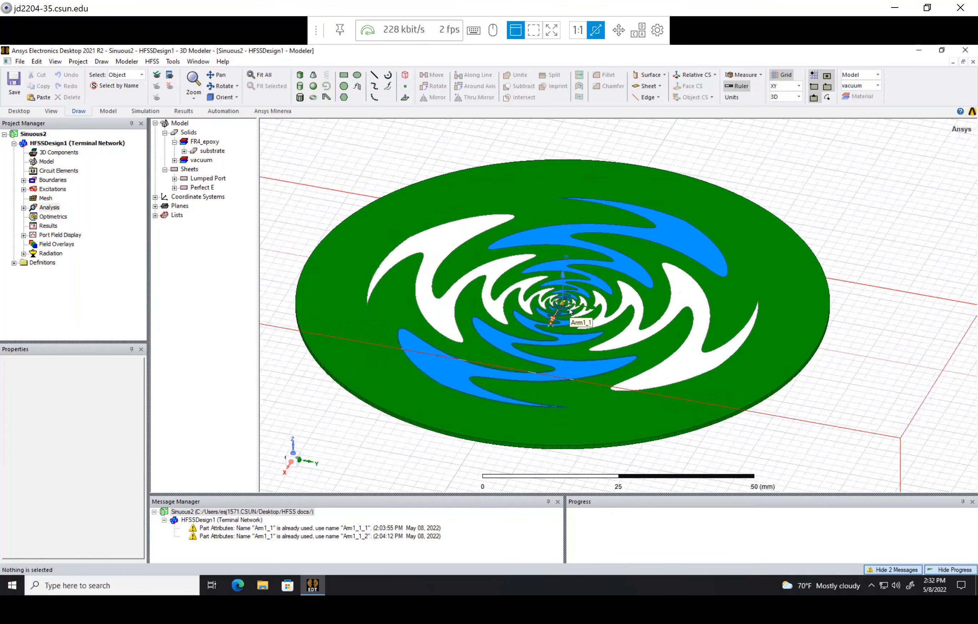
scroll(564, 305, up, 4)
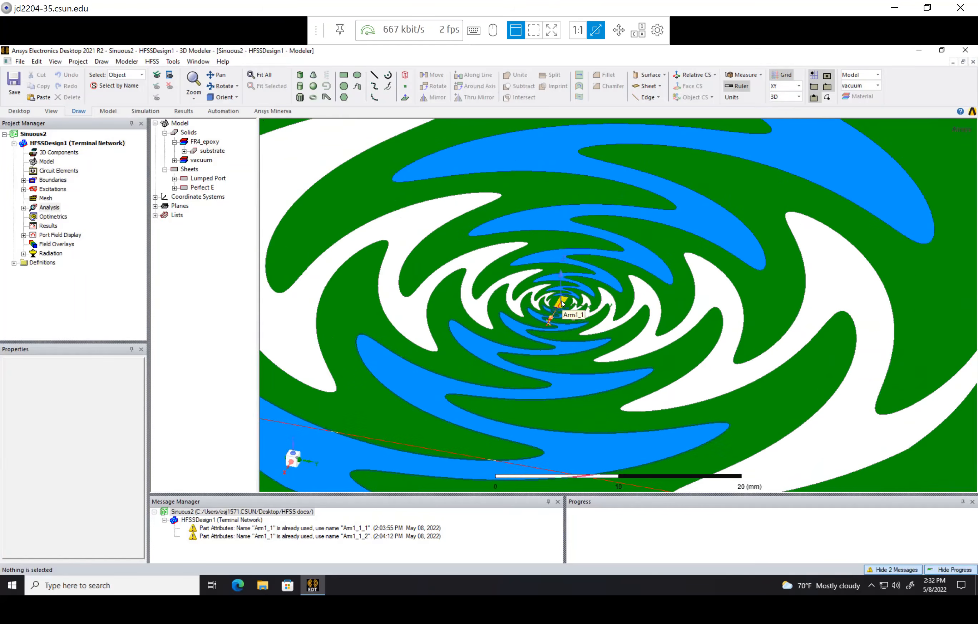
scroll(563, 303, down, 6)
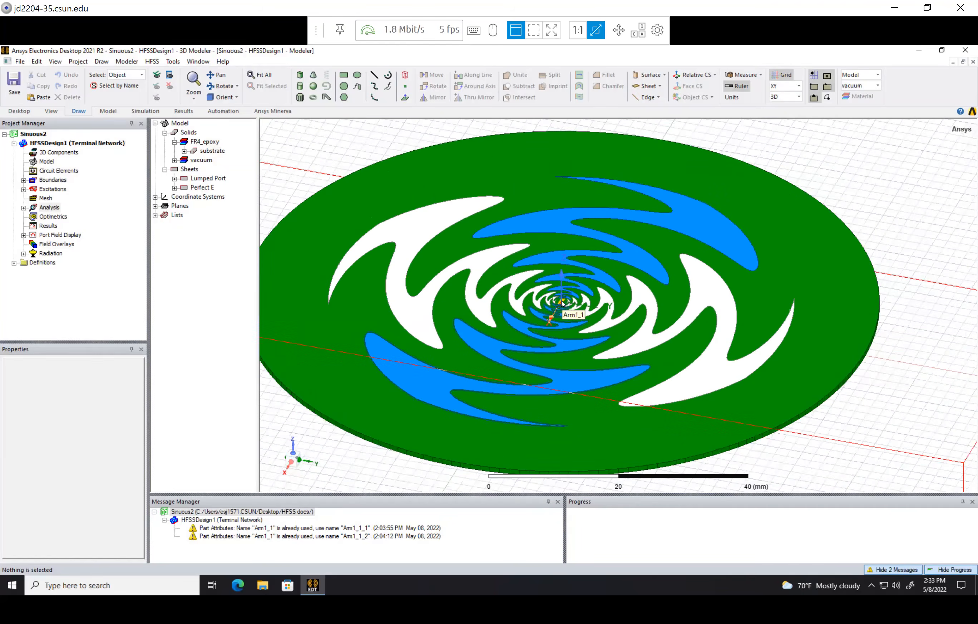
scroll(562, 303, down, 2)
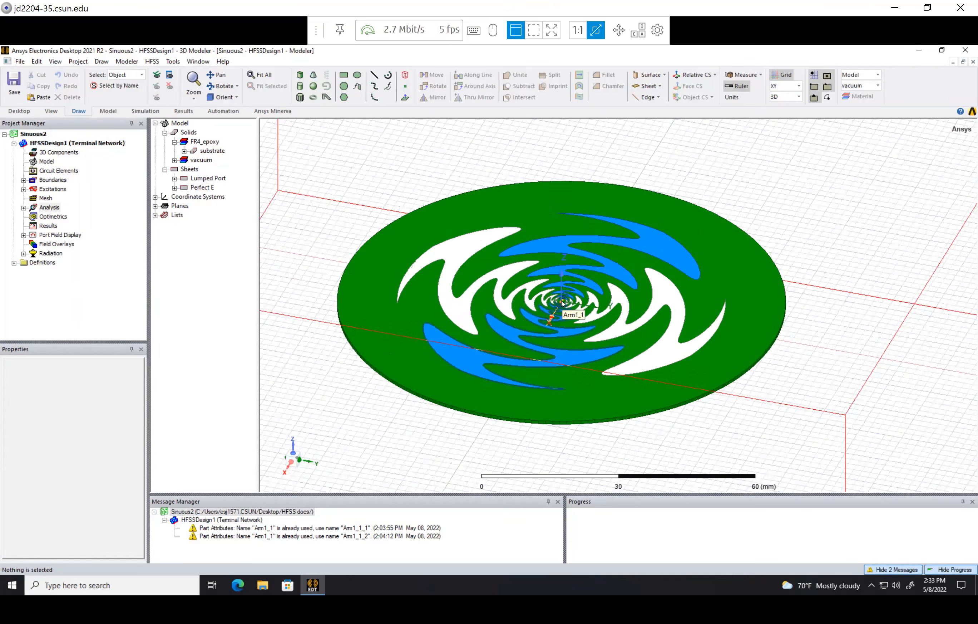
scroll(563, 303, down, 2)
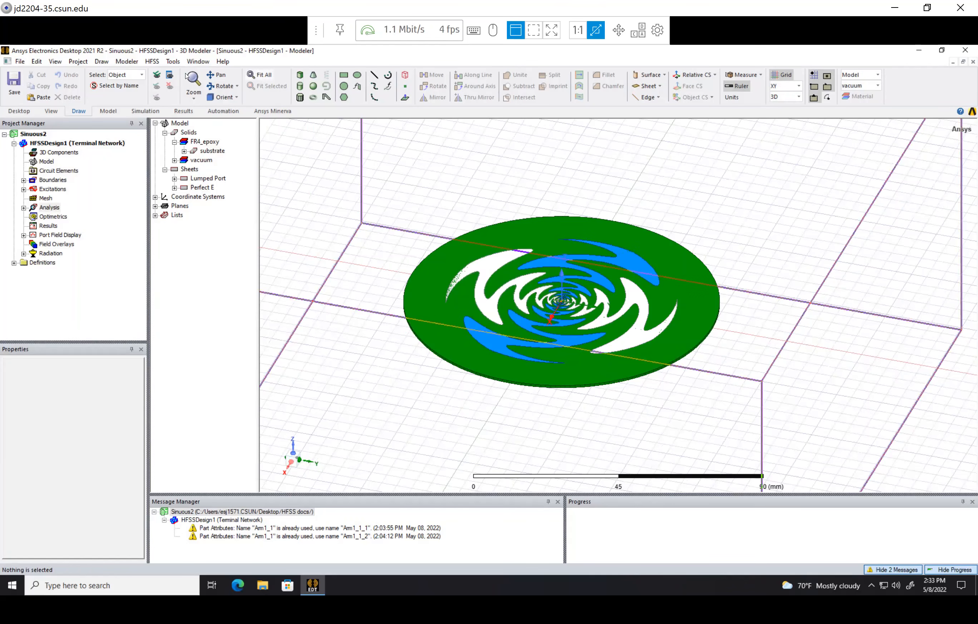
- Set the design variable tau to 1.2 in the local variables
click(152, 61)
click(185, 315)
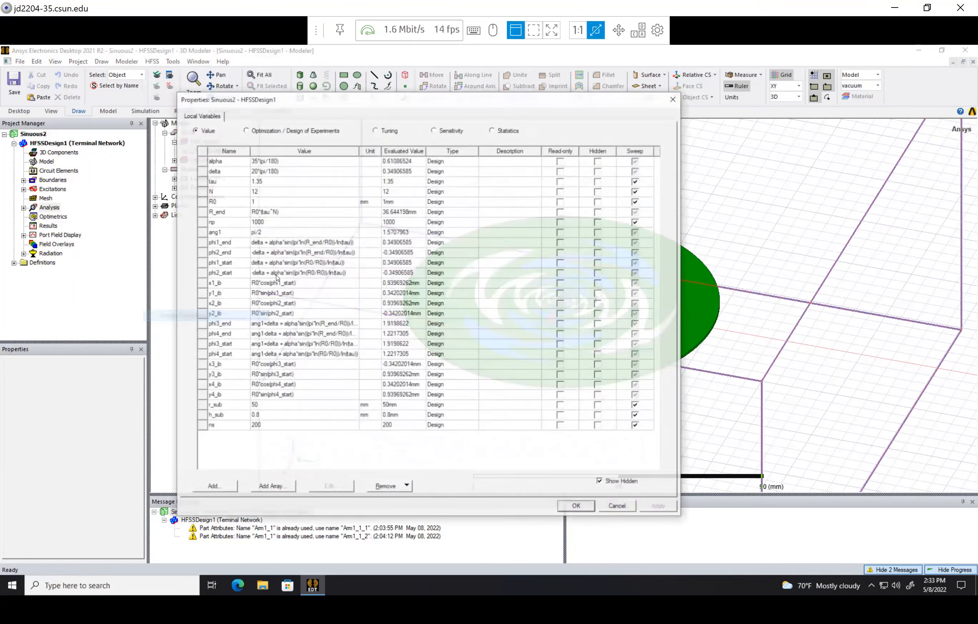
drag(325, 106, 183, 99)
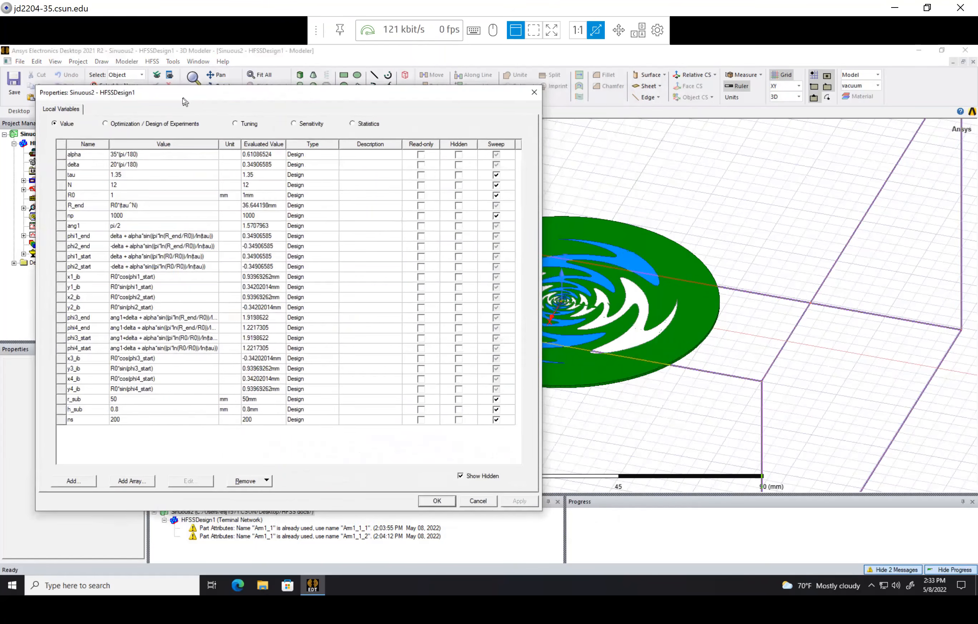
click(125, 175)
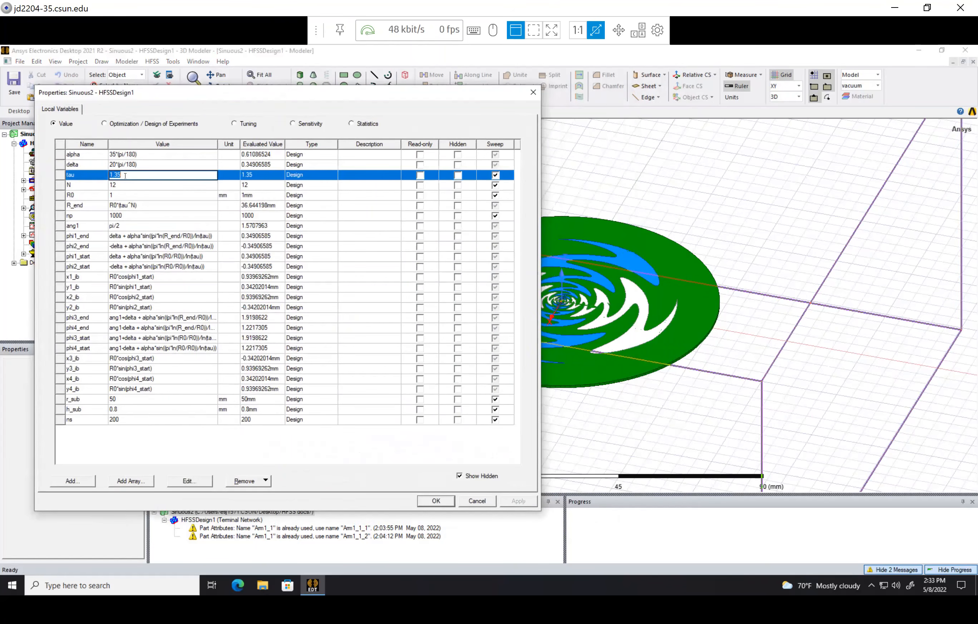
text(1.2)
key(Return)
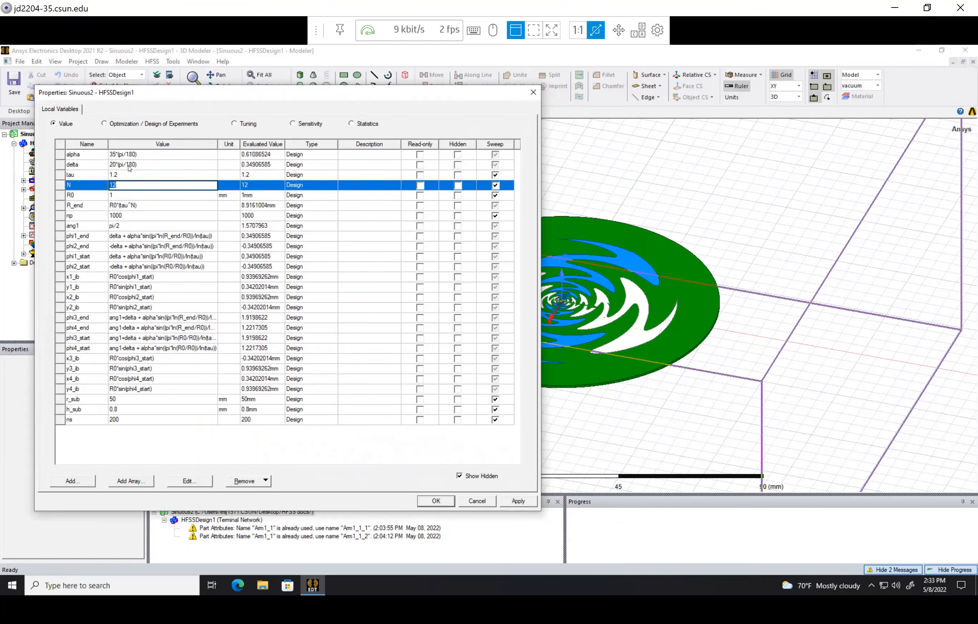
- Set the design variable alpha to 25*(pi/180) and accept the variable changes
click(117, 155)
click(117, 154)
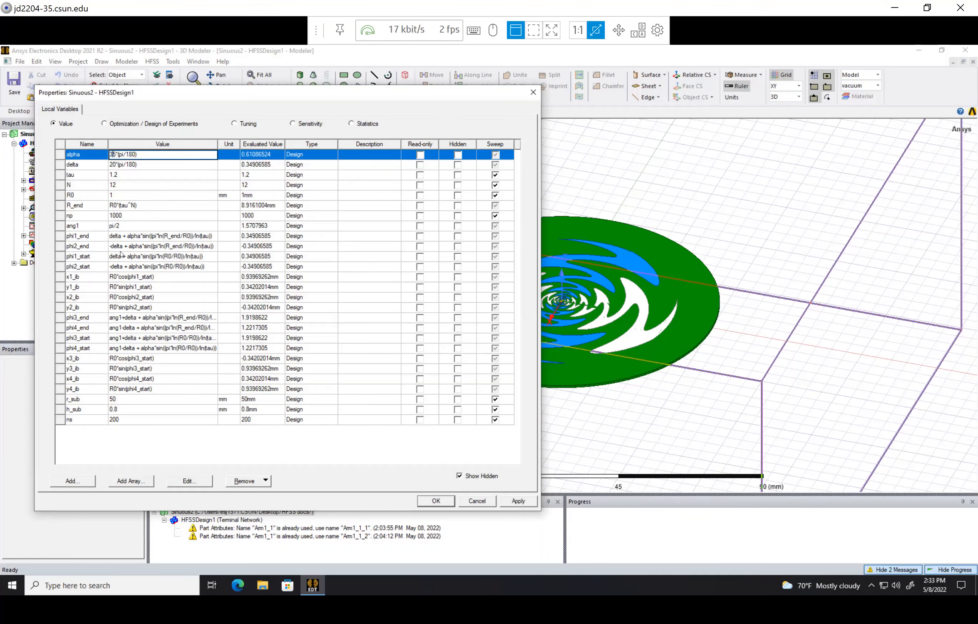
key(BackSpace)
key(BackSpace)
text(20)
key(BackSpace)
text(5)
key(Return)
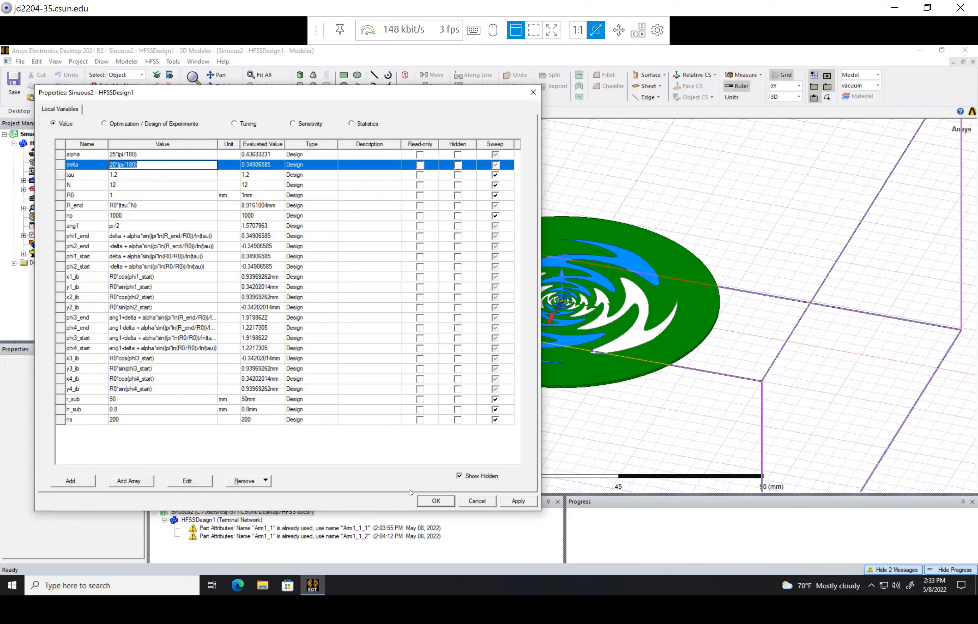
click(427, 502)
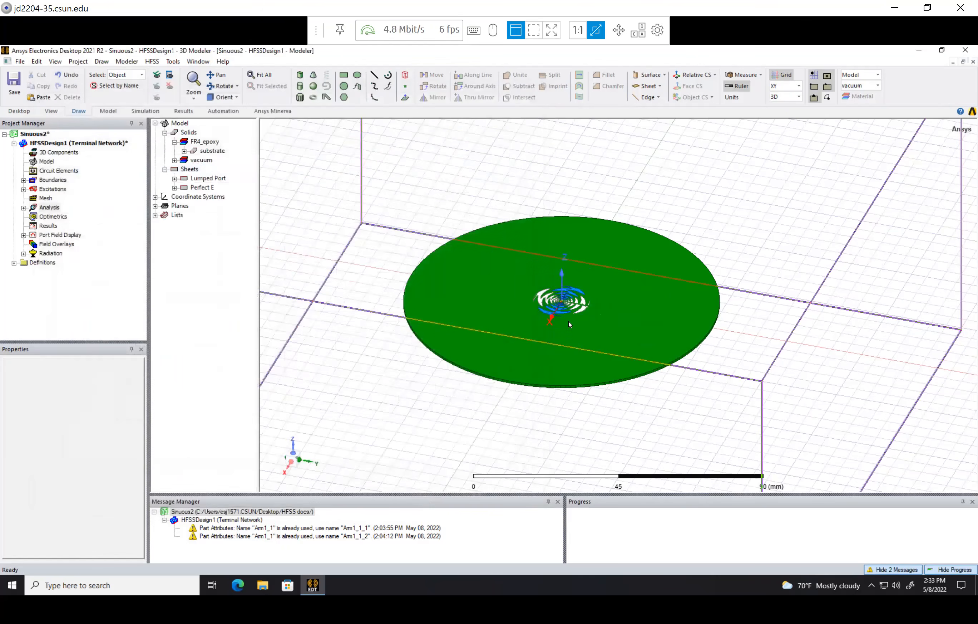
- Inspect the regenerated arms, their fit with the central Source sheet, and their size relative to the substrate
scroll(570, 293, up, 5)
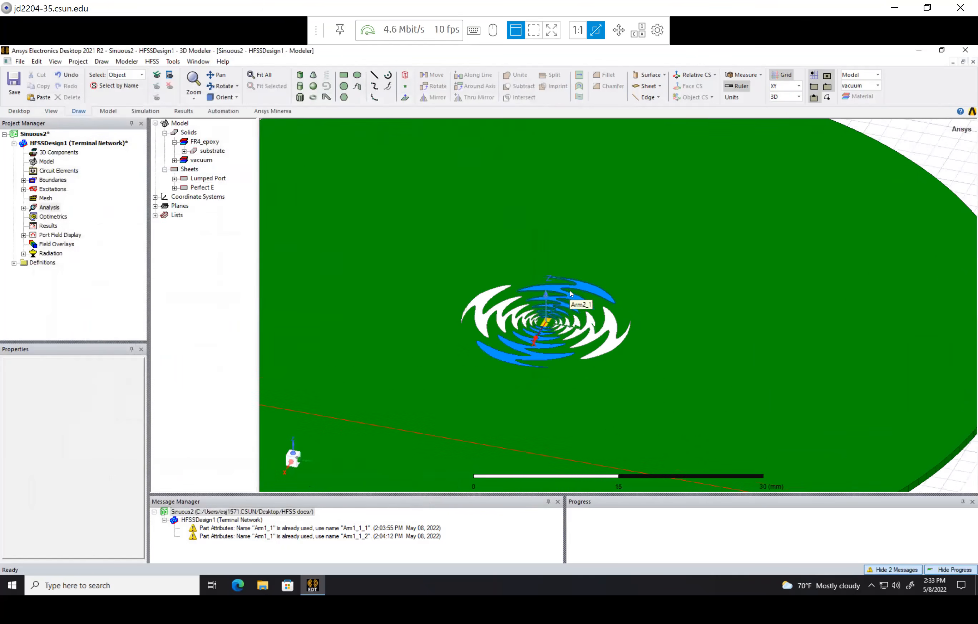
scroll(550, 335, up, 3)
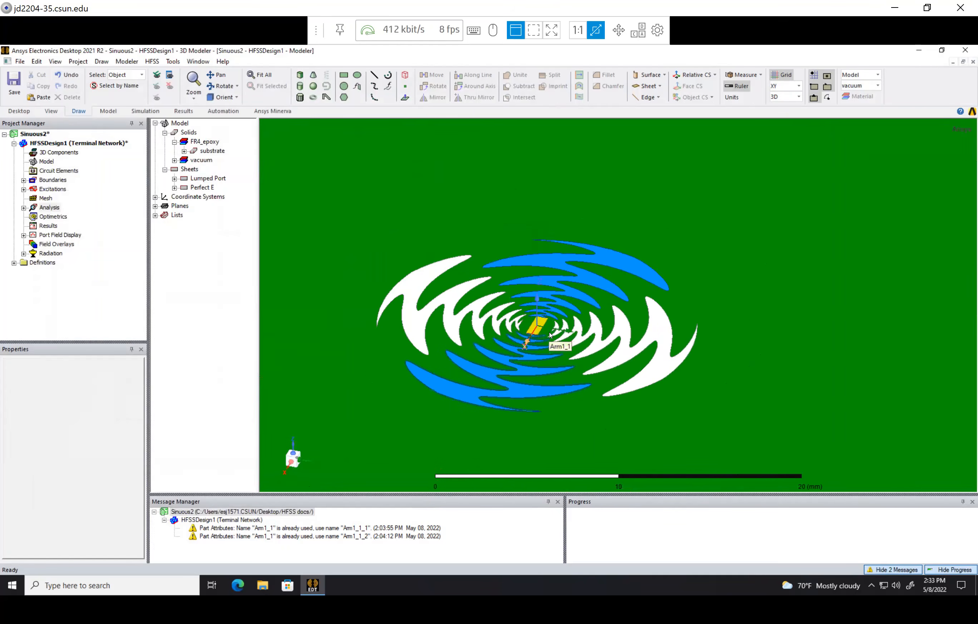
scroll(550, 335, up, 3)
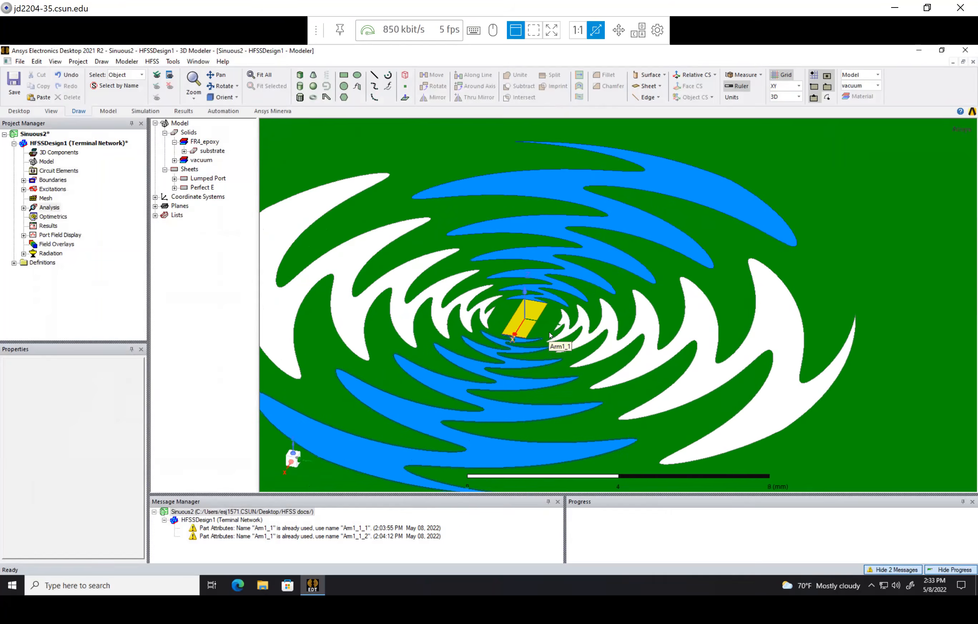
scroll(550, 332, down, 3)
scroll(550, 332, up, 3)
scroll(550, 332, up, 4)
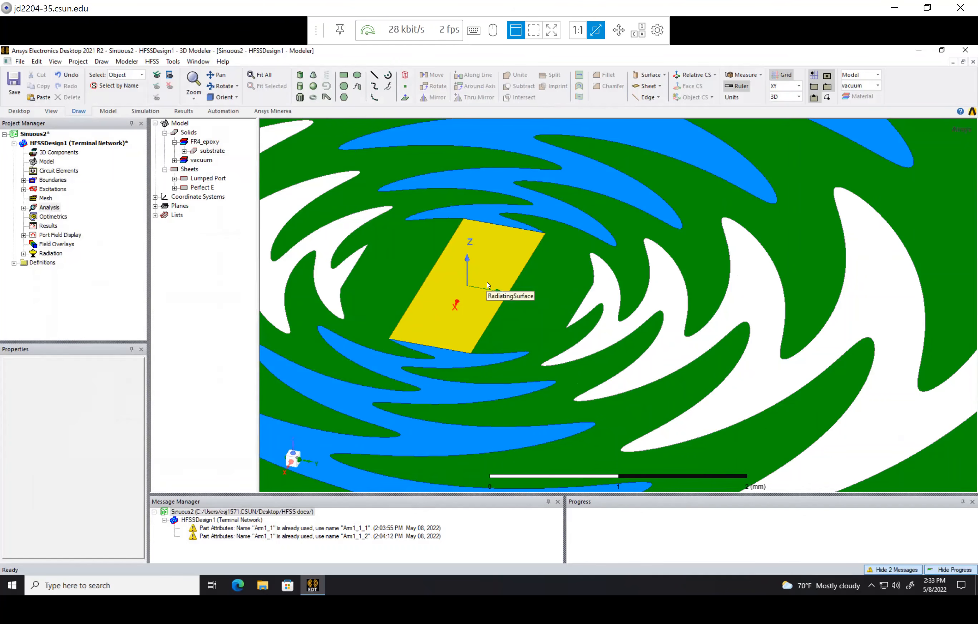
scroll(491, 287, down, 1)
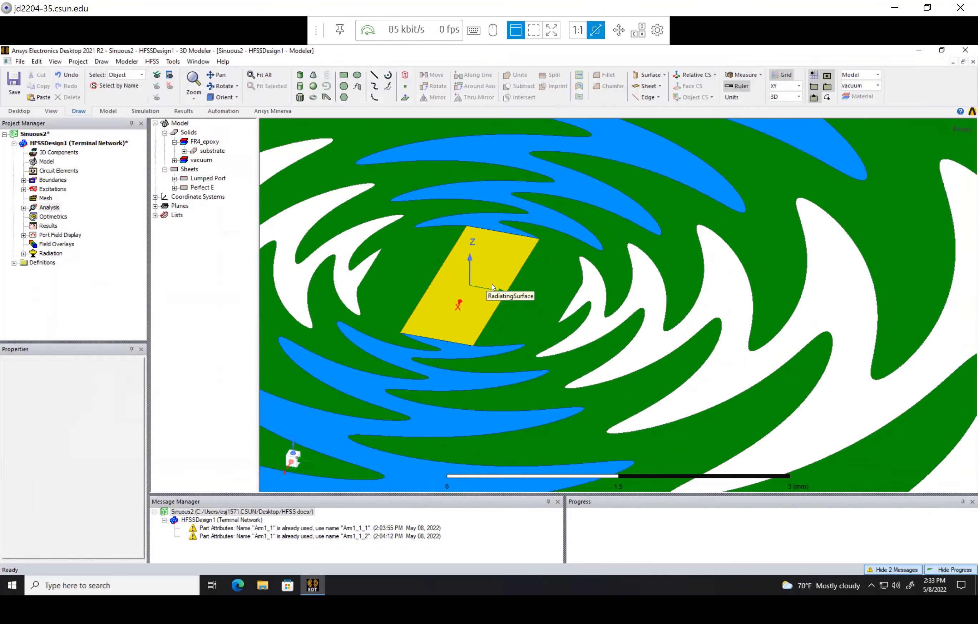
scroll(492, 287, down, 3)
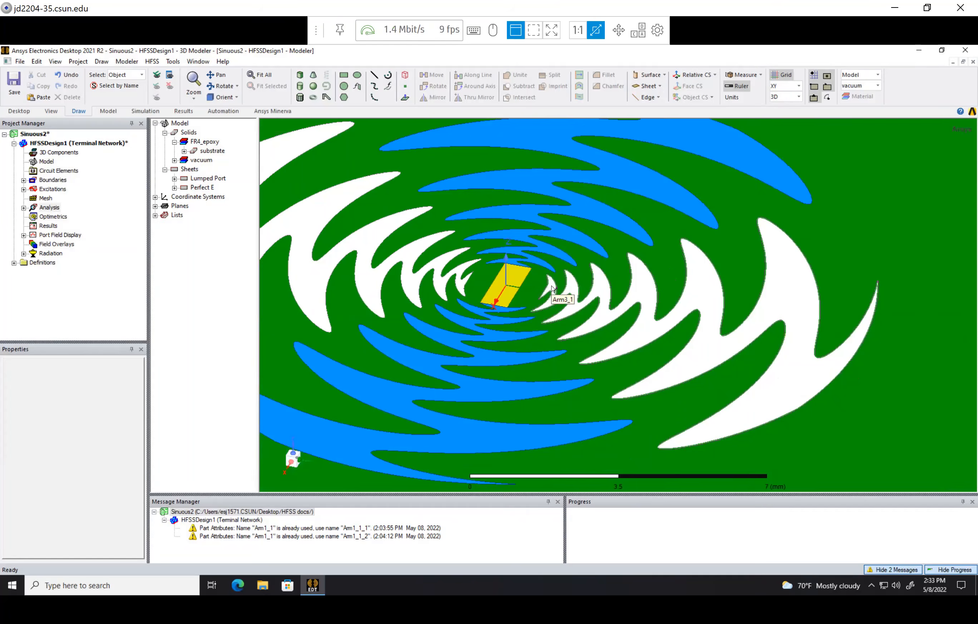
scroll(552, 287, down, 5)
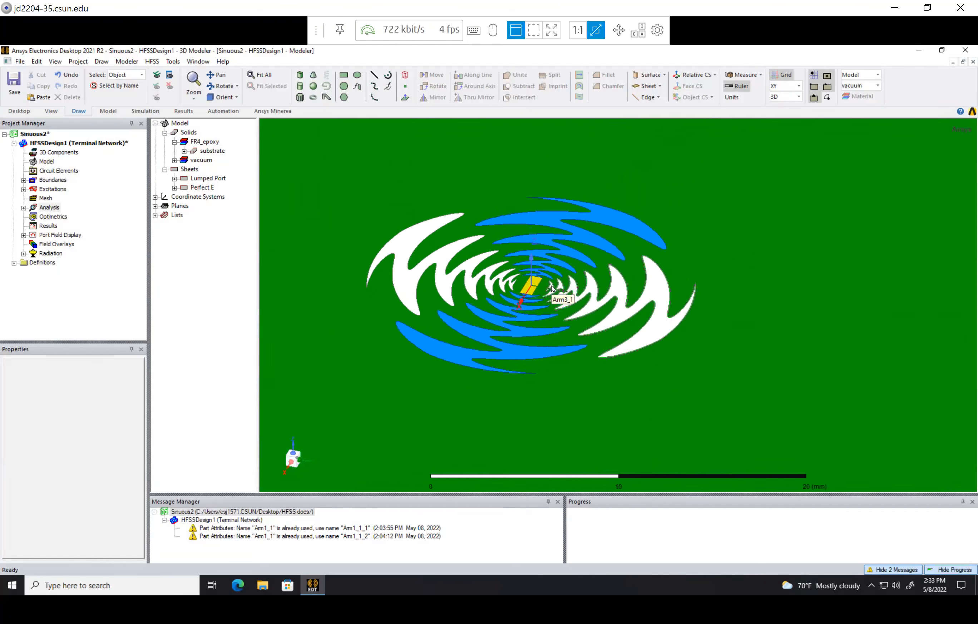
scroll(552, 287, down, 5)
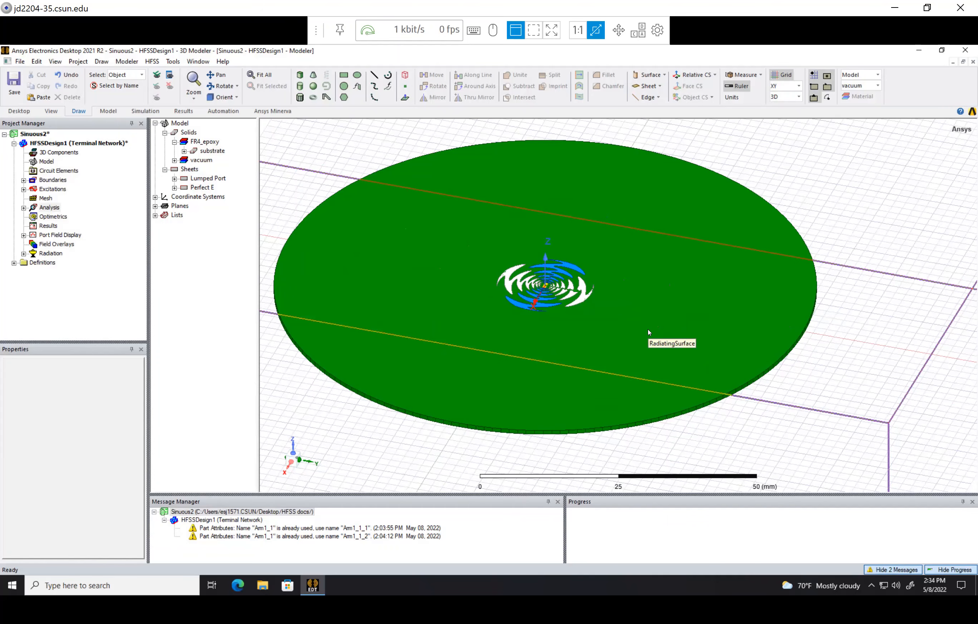
scroll(901, 467, down, 2)
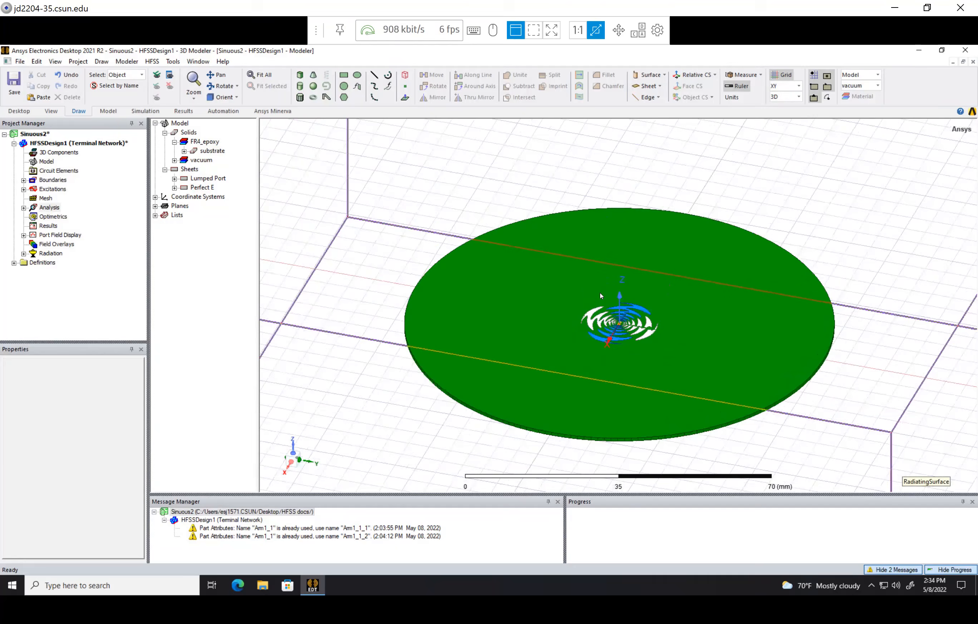
scroll(588, 276, down, 1)
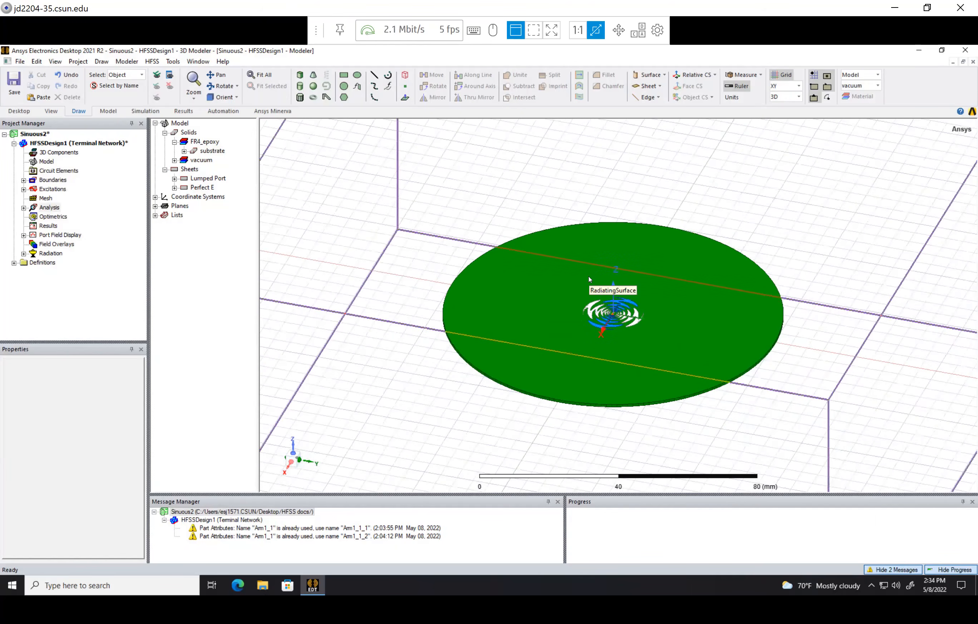
scroll(610, 317, down, 2)
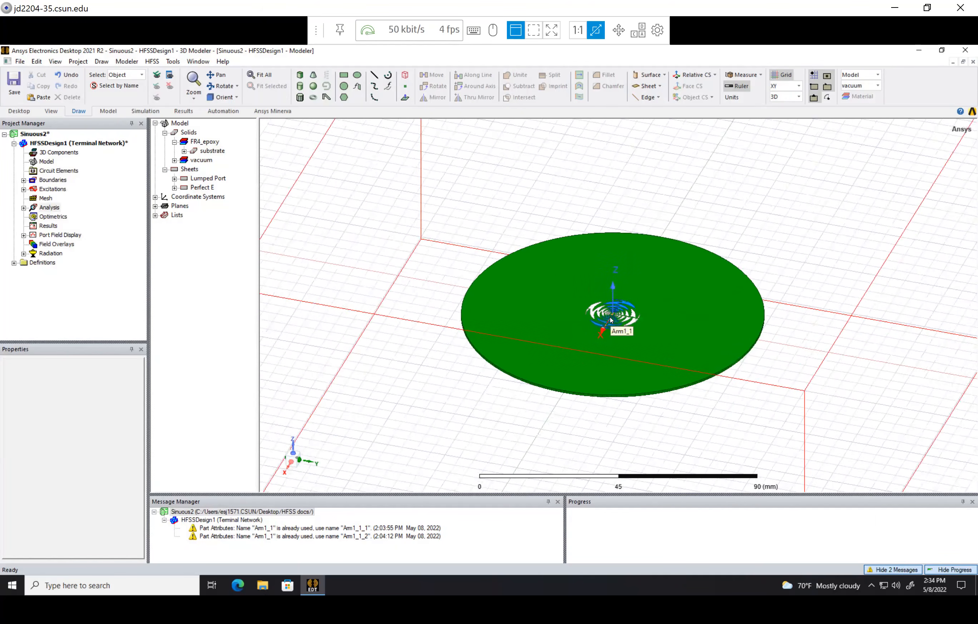